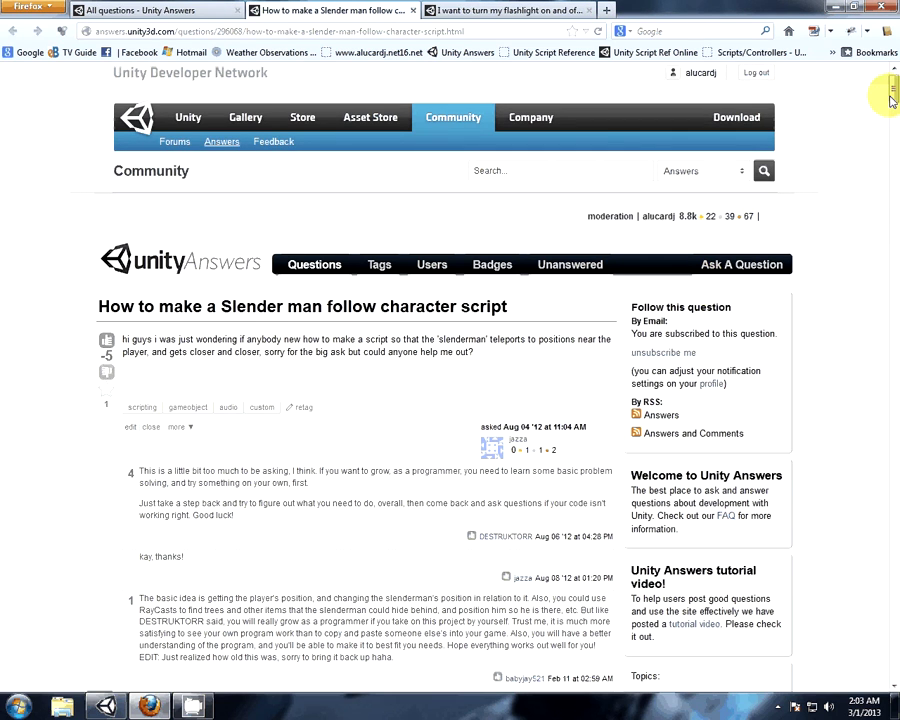
# - Skim the Slender man question and its answer guide down to the CollectPapers script code
pyautogui.moveTo(893, 100)
pyautogui.mouseDown()
pyautogui.moveTo(893, 111)
pyautogui.moveTo(891, 92)
pyautogui.mouseUp()
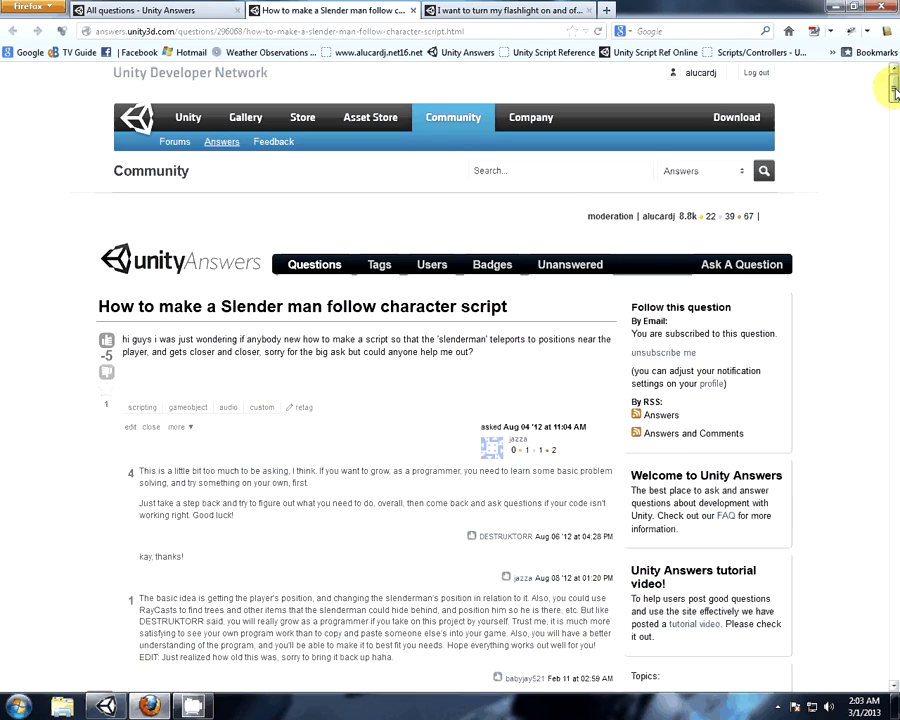
pyautogui.scroll(-3, 10, 400)
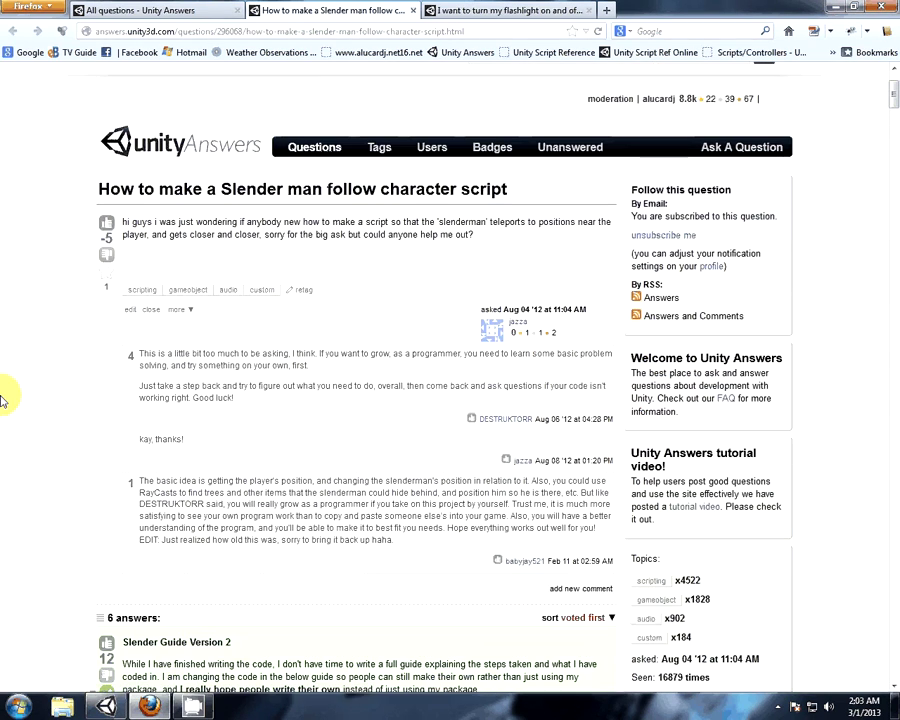
pyautogui.moveTo(893, 100); pyautogui.dragTo(894, 87)
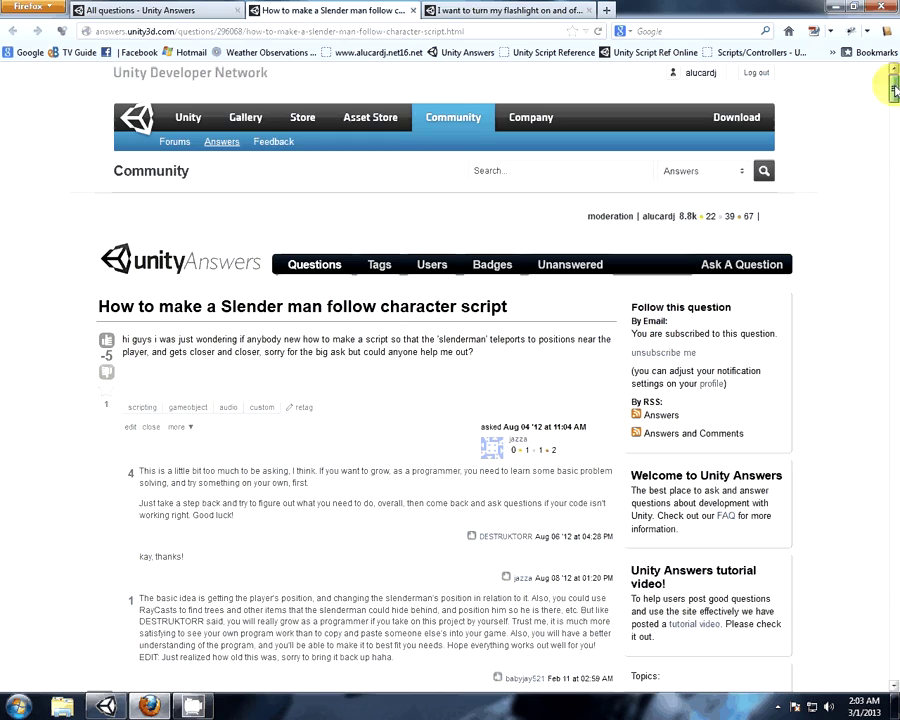
pyautogui.scroll(-6, 14, 400)
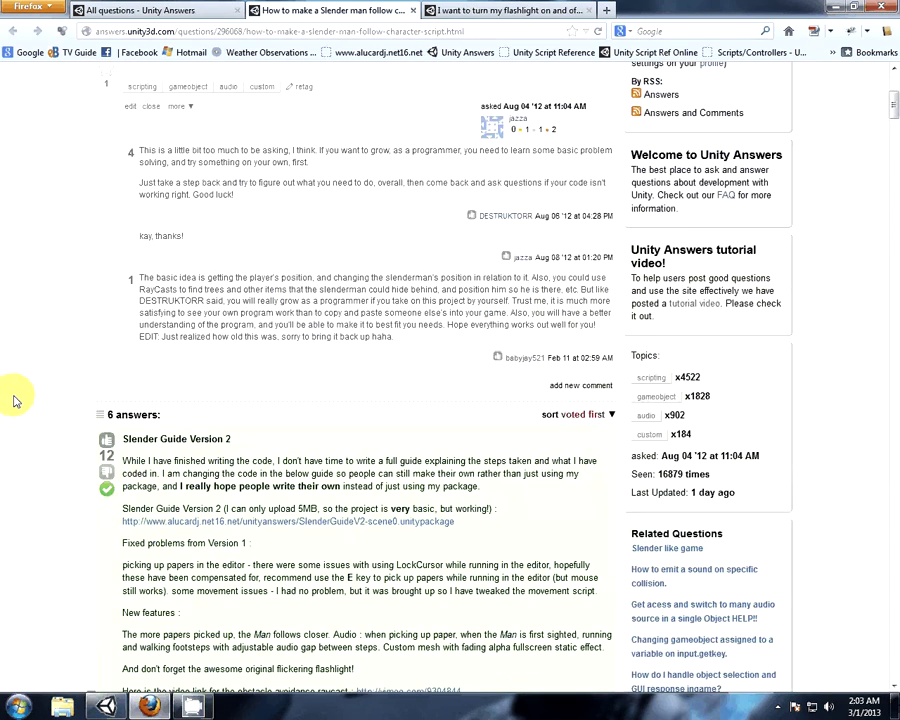
pyautogui.scroll(-13, 12, 395)
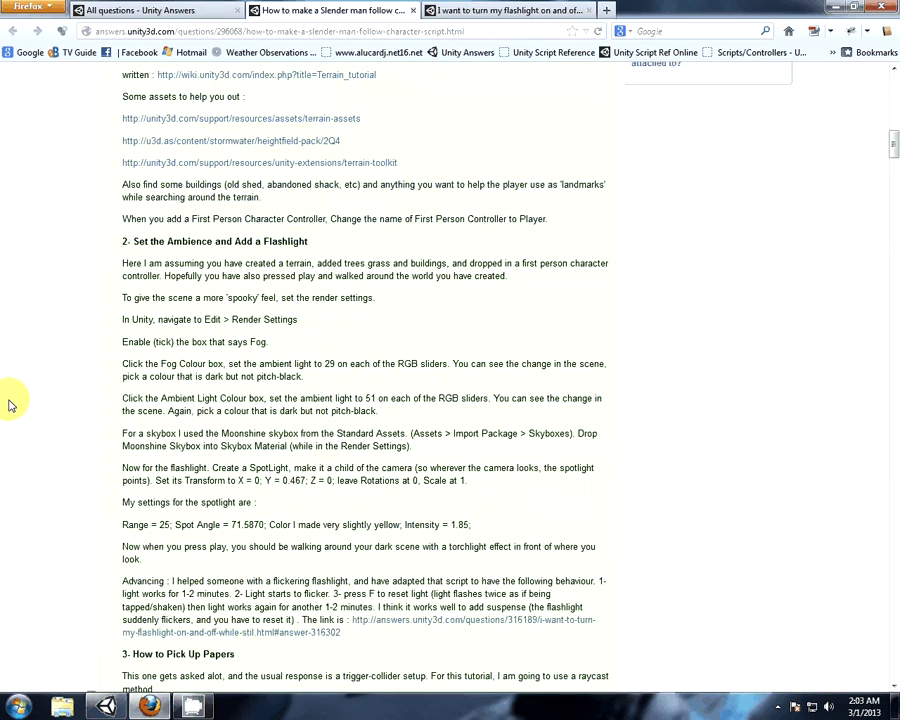
pyautogui.scroll(-8, 8, 405)
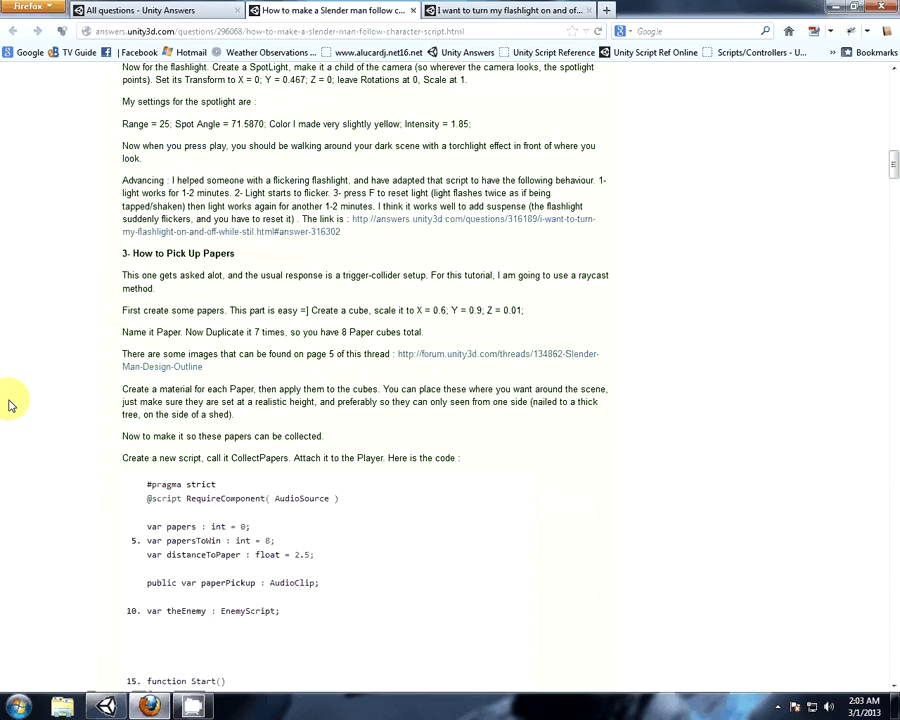
pyautogui.scroll(-7, 8, 405)
pyautogui.scroll(-11, 8, 405)
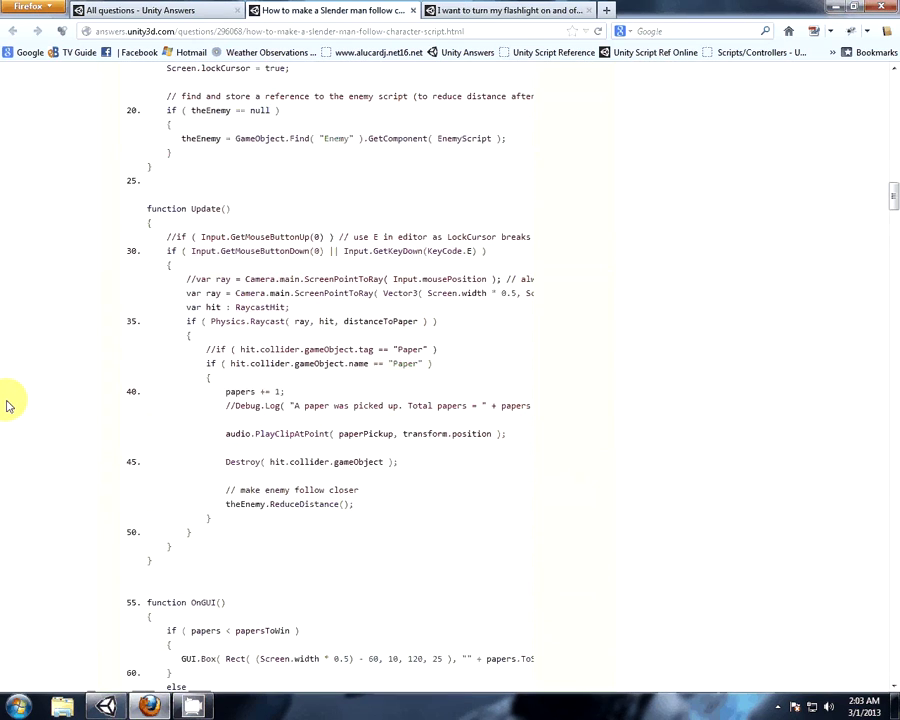
pyautogui.scroll(20, 8, 405)
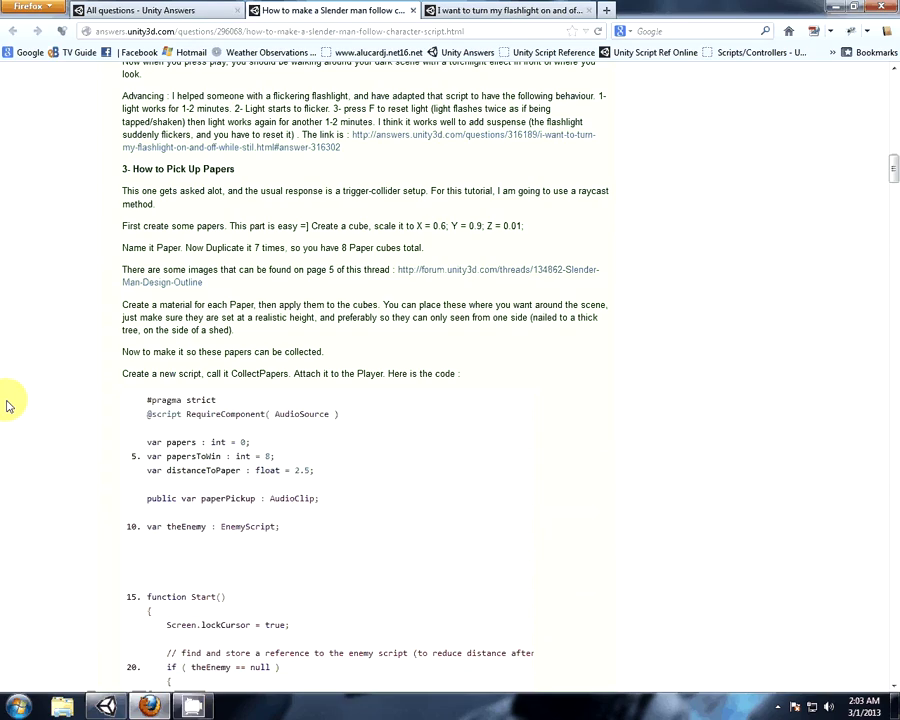
pyautogui.scroll(20, 8, 405)
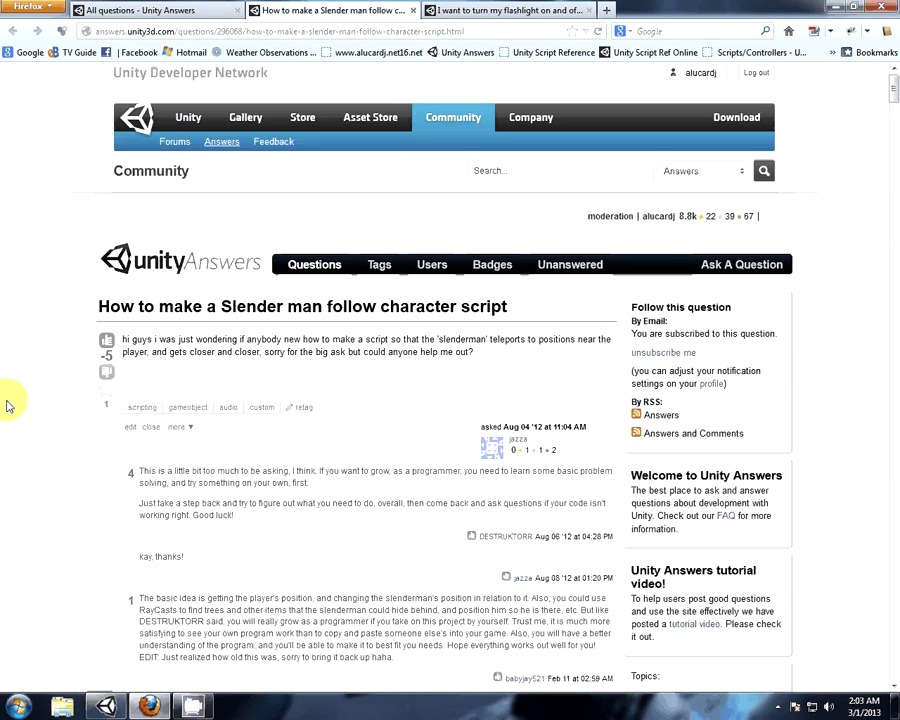
# - Read the Slender man question's title and description at the start of the page
pyautogui.moveTo(100, 308); pyautogui.dragTo(522, 305)
pyautogui.click(295, 337)
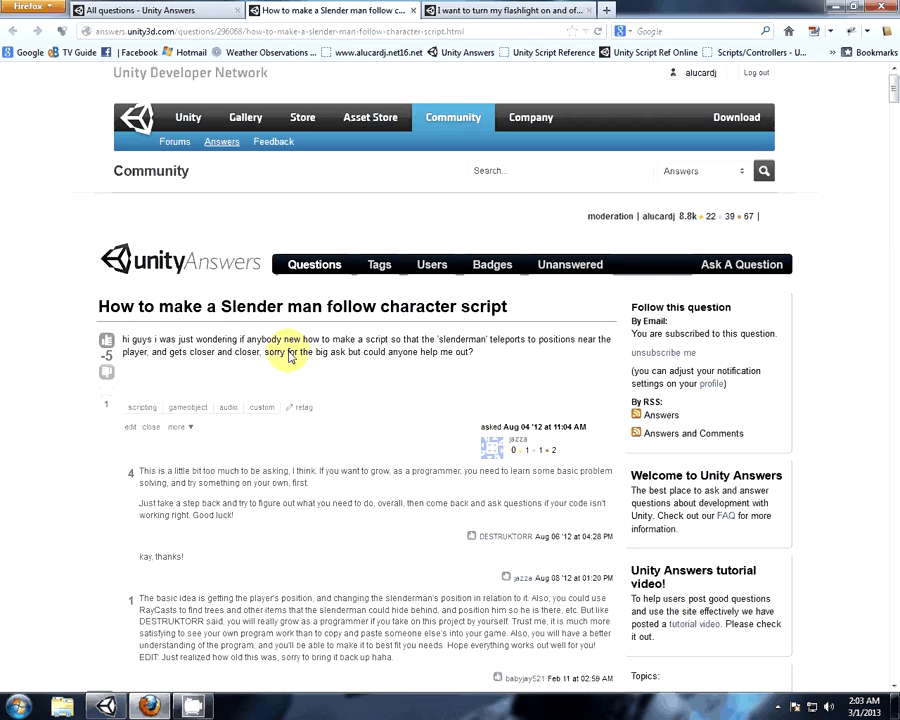
pyautogui.moveTo(208, 339); pyautogui.dragTo(310, 337)
pyautogui.click(313, 337)
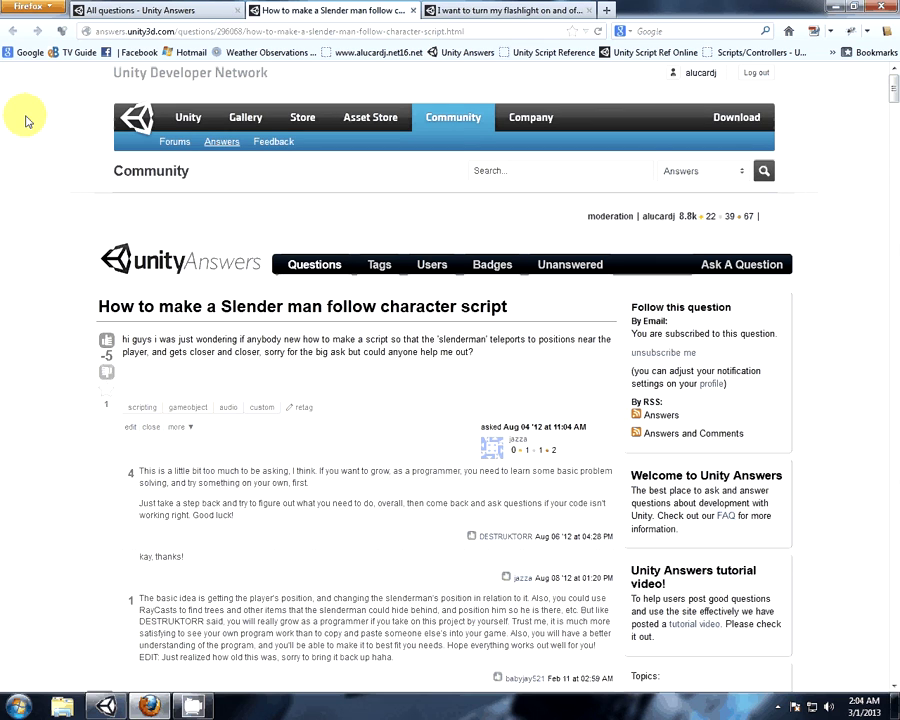
pyautogui.moveTo(11, 92); pyautogui.dragTo(76, 233)
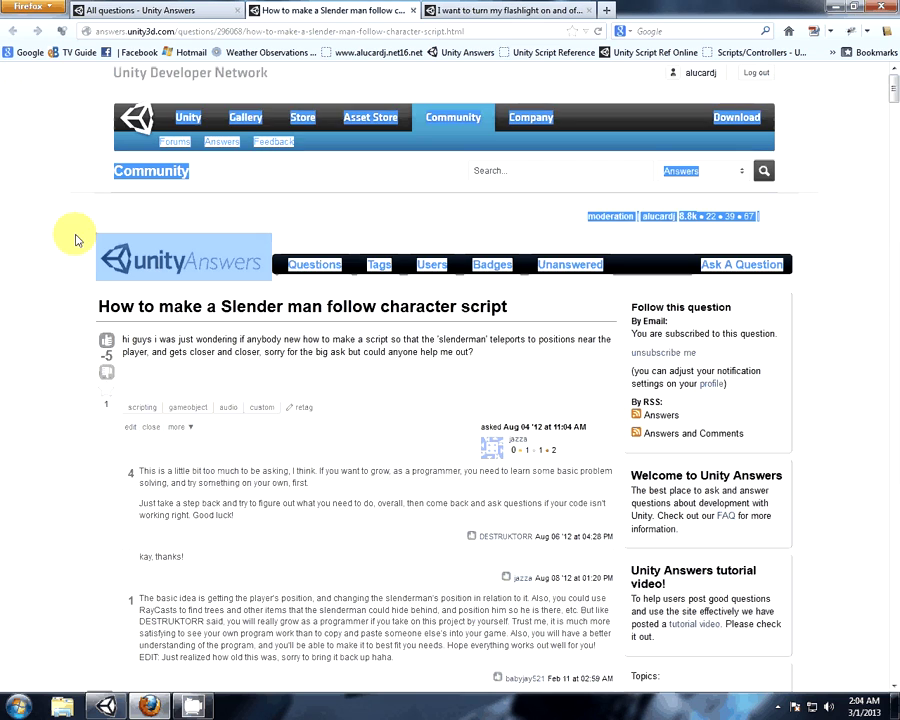
pyautogui.click(51, 156)
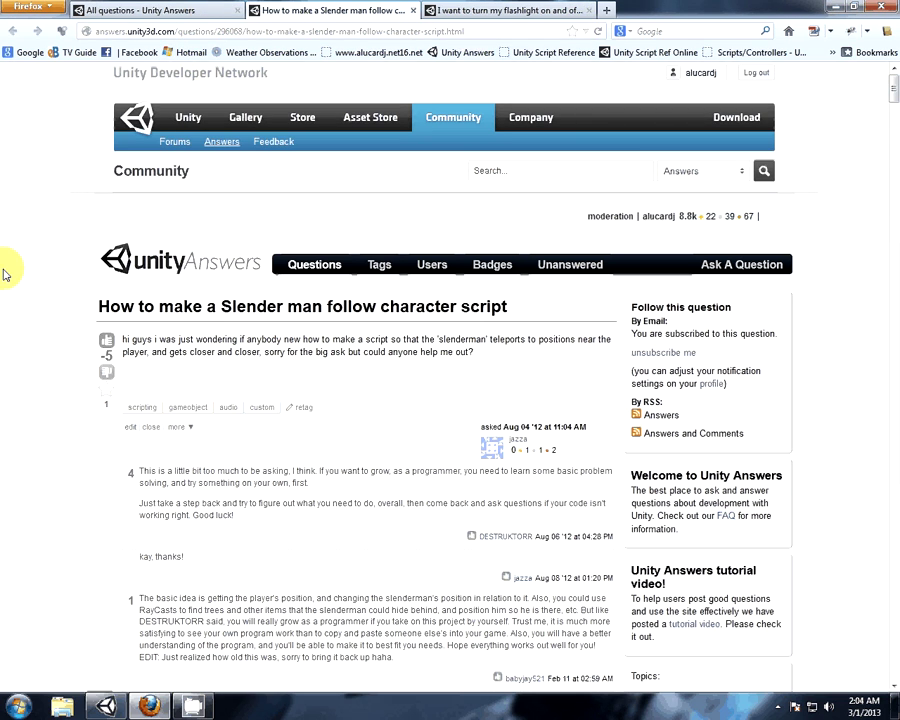
# - Review the Slender Guide Version 2 introduction, its unitypackage link and the note urging people to write their own code
pyautogui.scroll(-2, 128, 412)
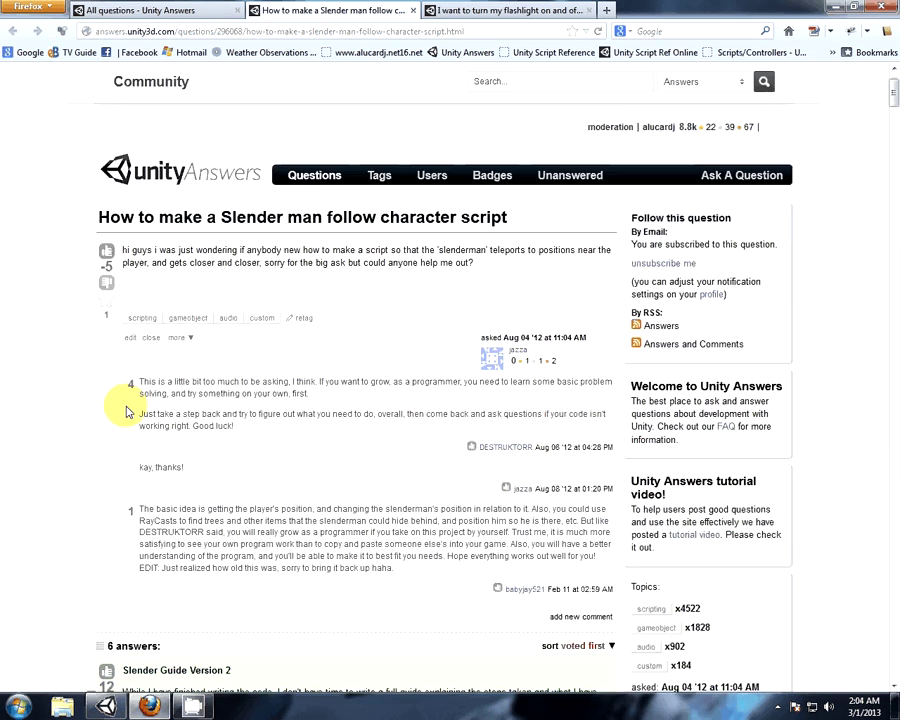
pyautogui.scroll(-13, 128, 412)
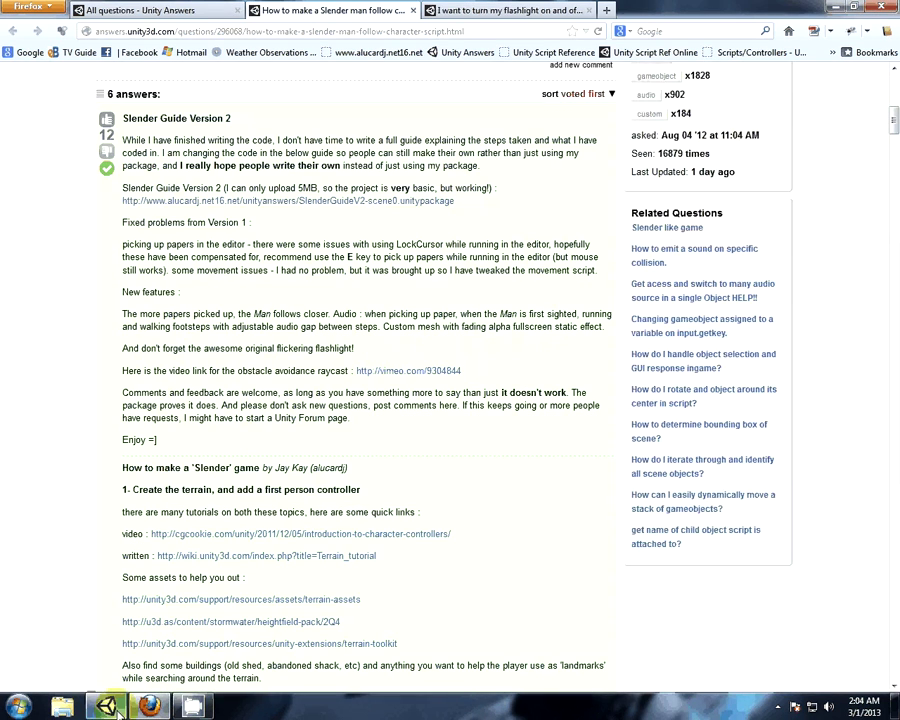
pyautogui.click(106, 706)
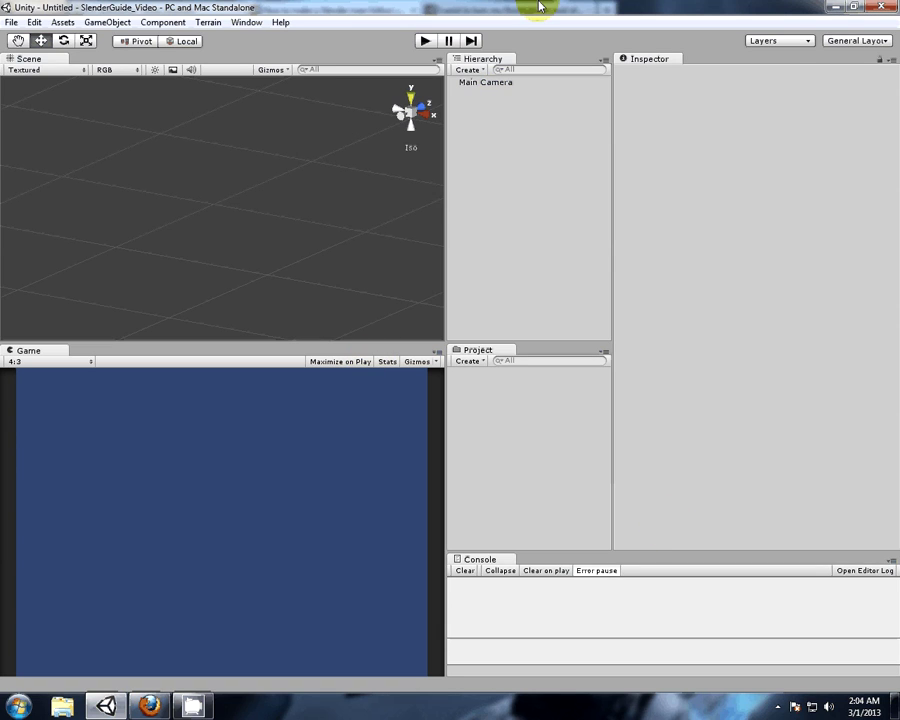
pyautogui.click(149, 706)
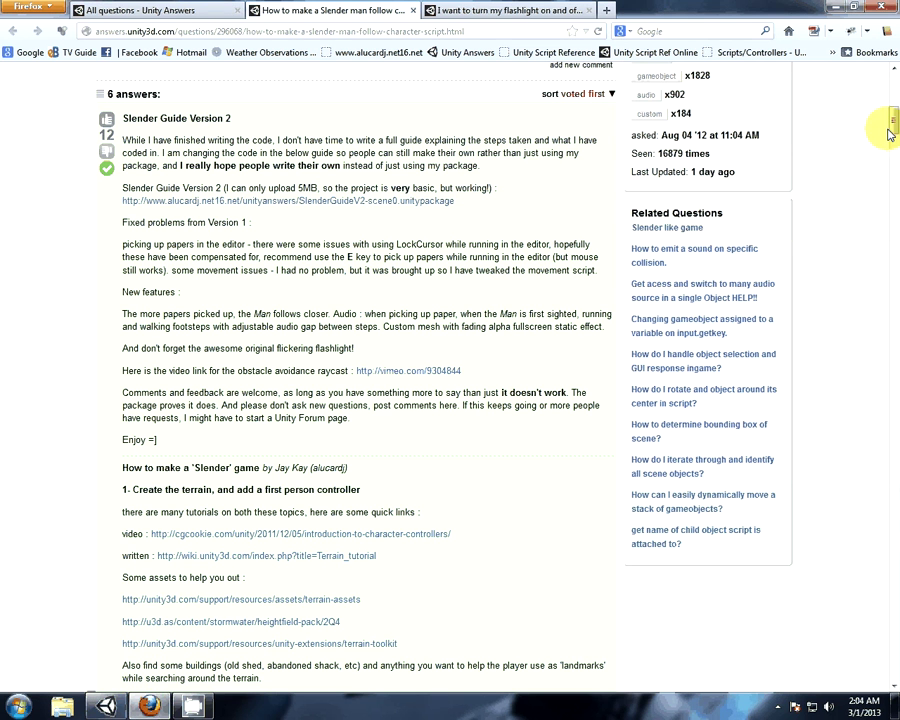
pyautogui.moveTo(890, 124); pyautogui.dragTo(889, 129)
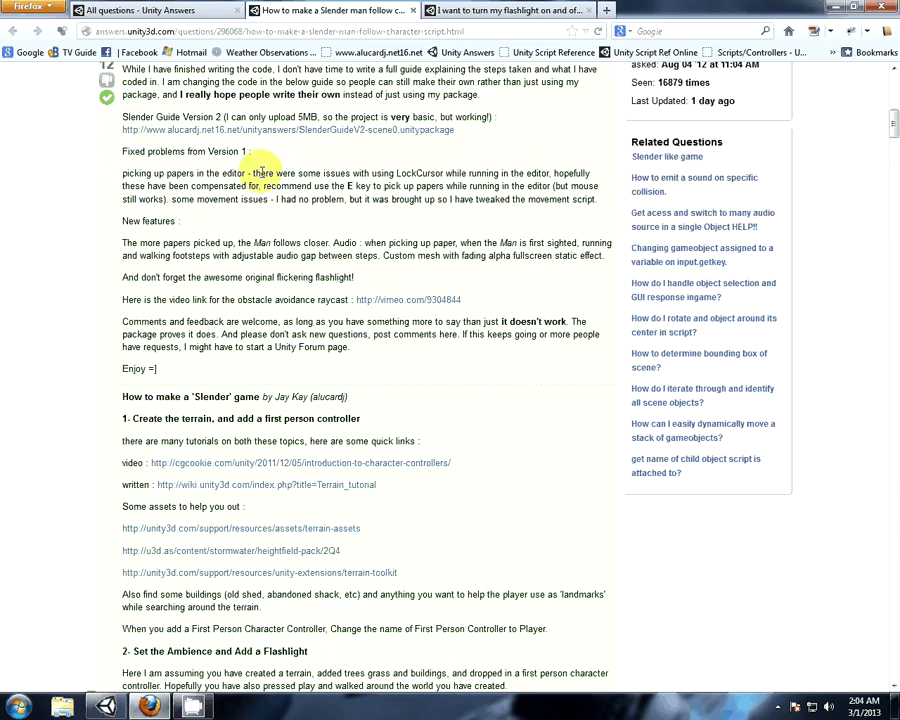
pyautogui.doubleClick(452, 132)
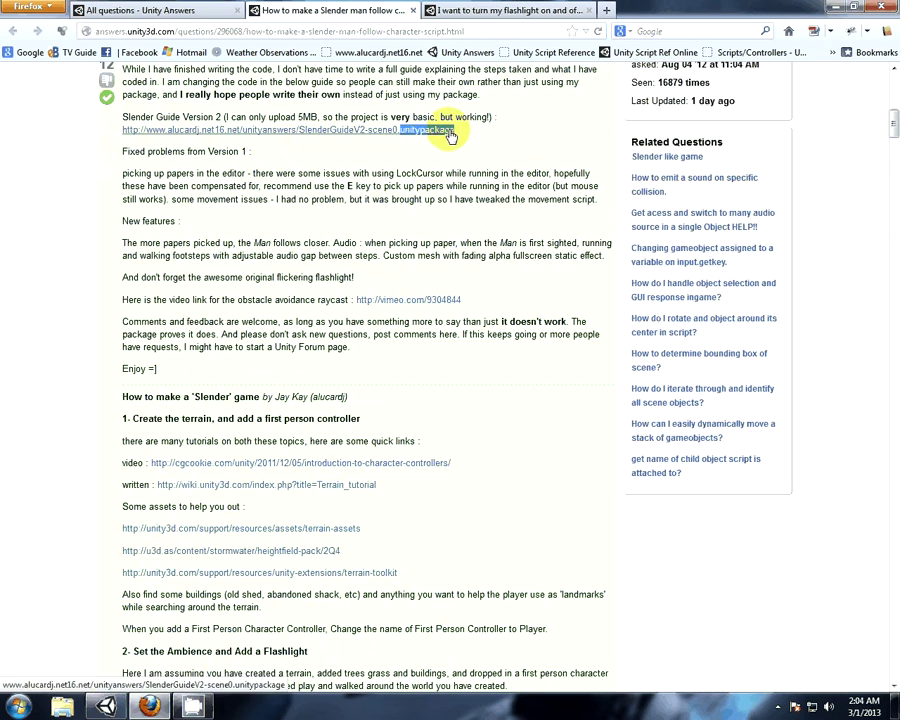
pyautogui.click(458, 95)
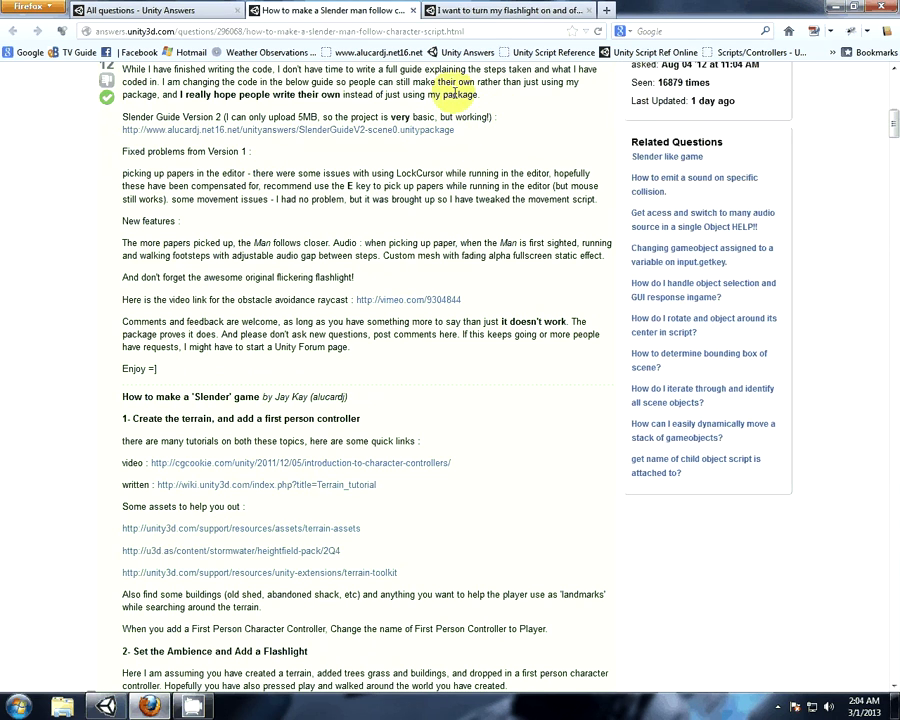
pyautogui.moveTo(435, 83); pyautogui.dragTo(397, 82)
pyautogui.click(263, 82)
pyautogui.doubleClick(298, 94)
pyautogui.click(338, 94)
pyautogui.doubleClick(360, 94)
pyautogui.click(305, 96)
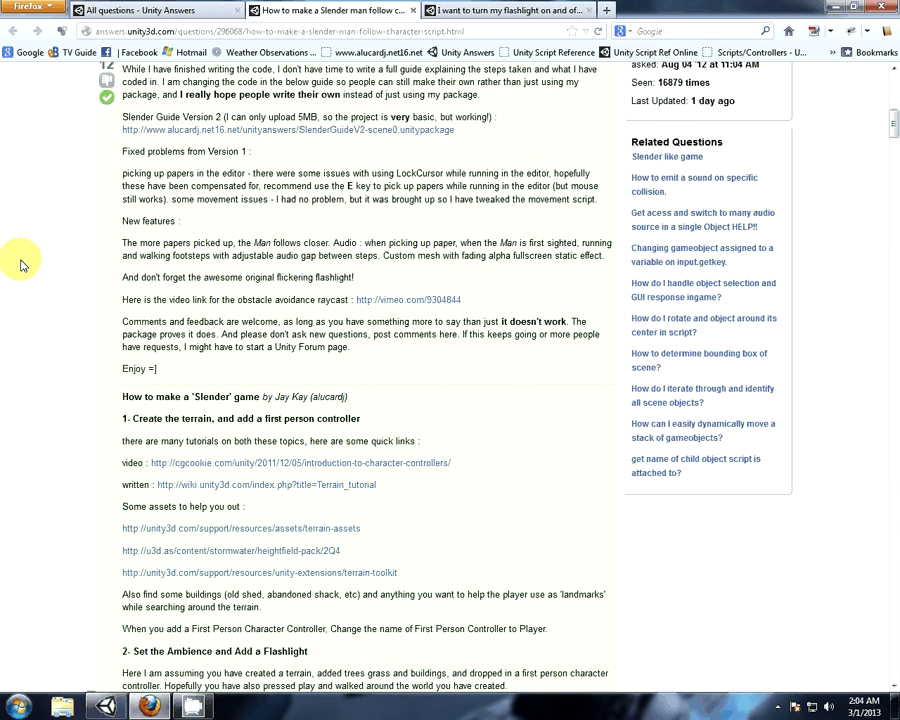
# - Examine the guide's first two sections, on creating the terrain with a first person controller and on ambience with a flashlight
pyautogui.scroll(-5, 22, 265)
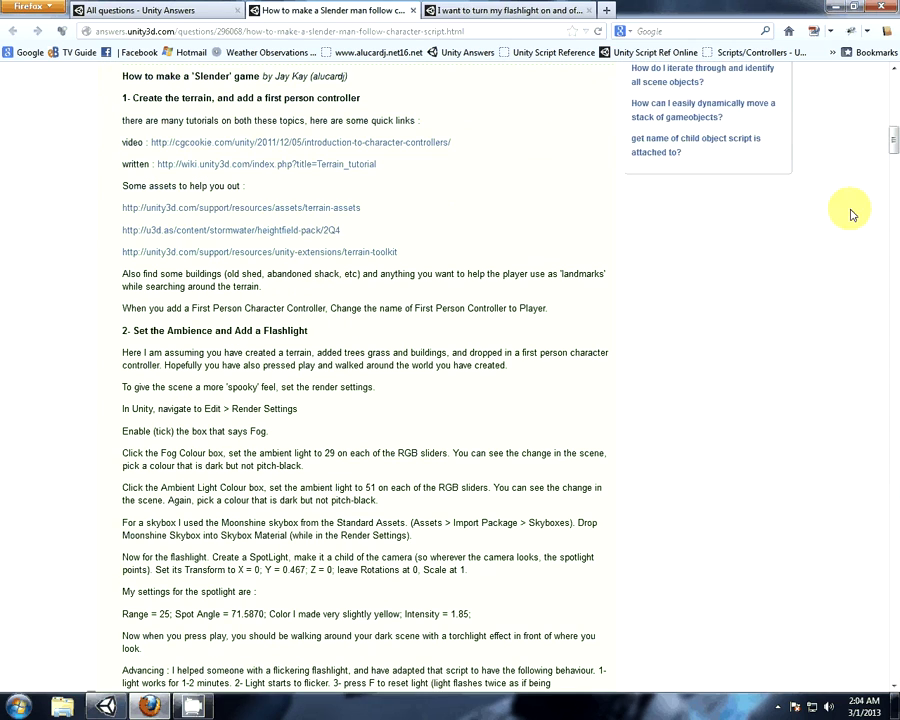
pyautogui.scroll(2, 34, 347)
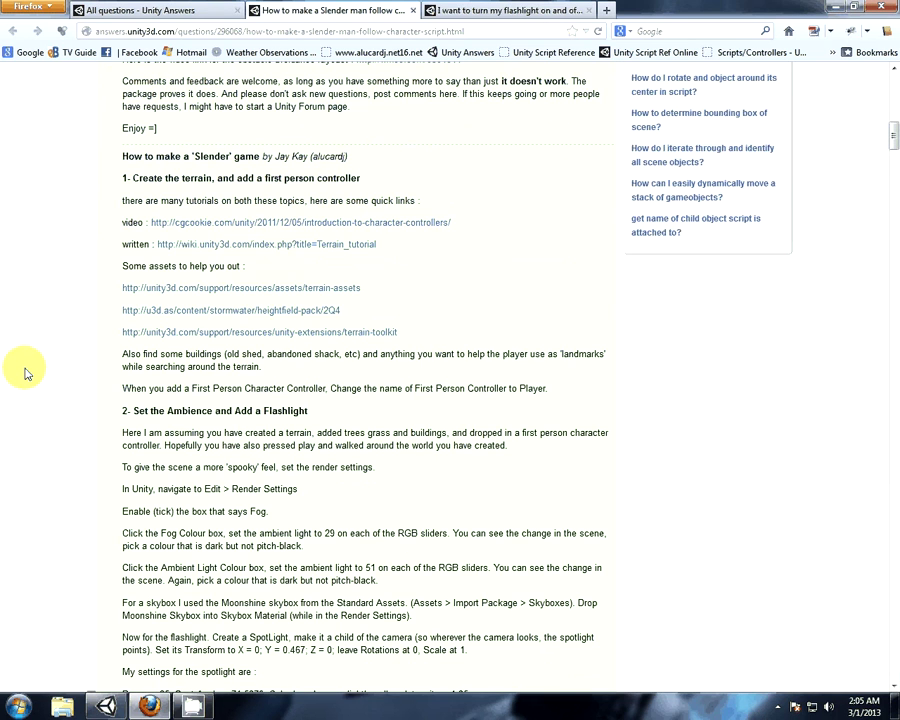
pyautogui.scroll(4, 26, 373)
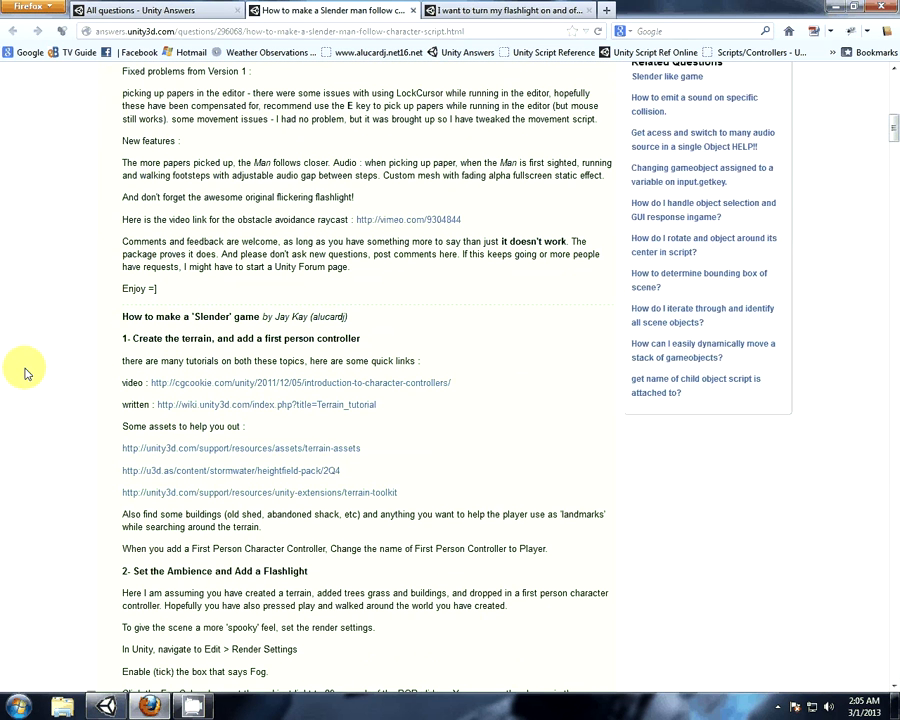
pyautogui.scroll(-2, 24, 367)
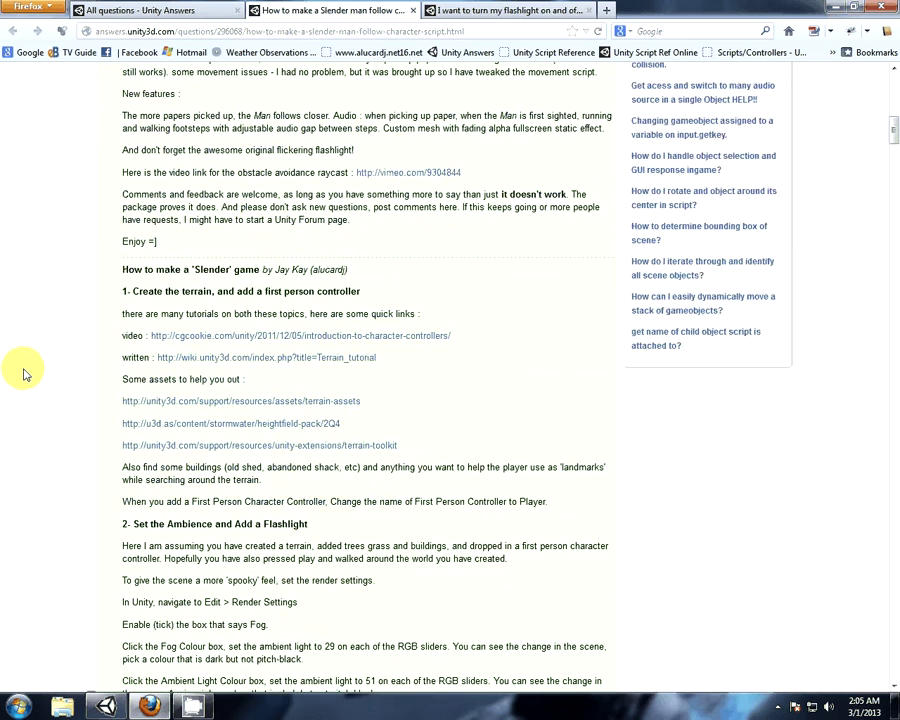
pyautogui.scroll(-4, 16, 275)
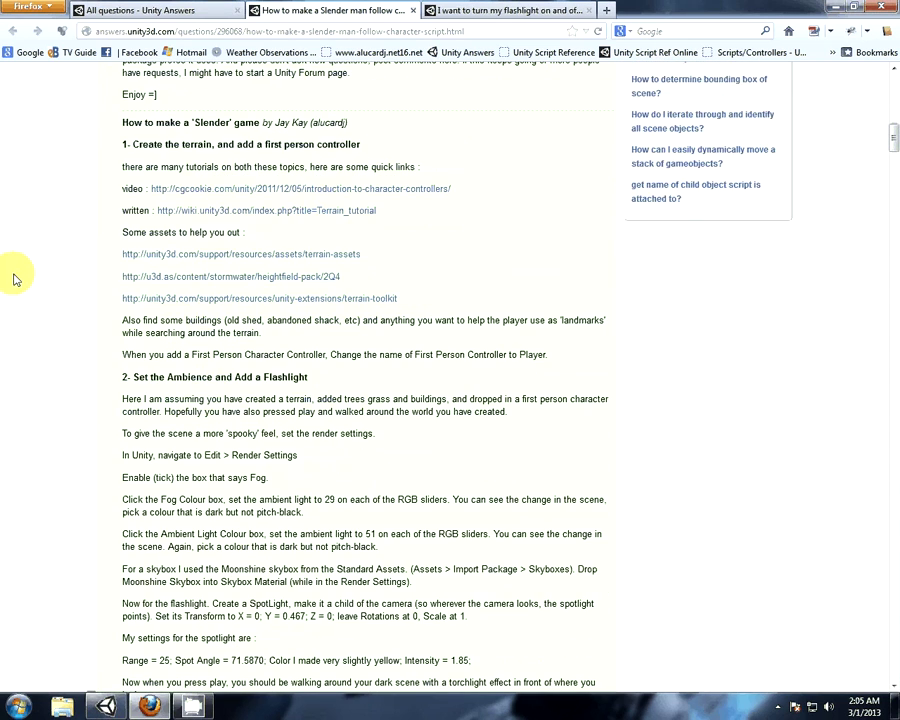
pyautogui.moveTo(139, 98); pyautogui.dragTo(285, 100)
pyautogui.click(285, 101)
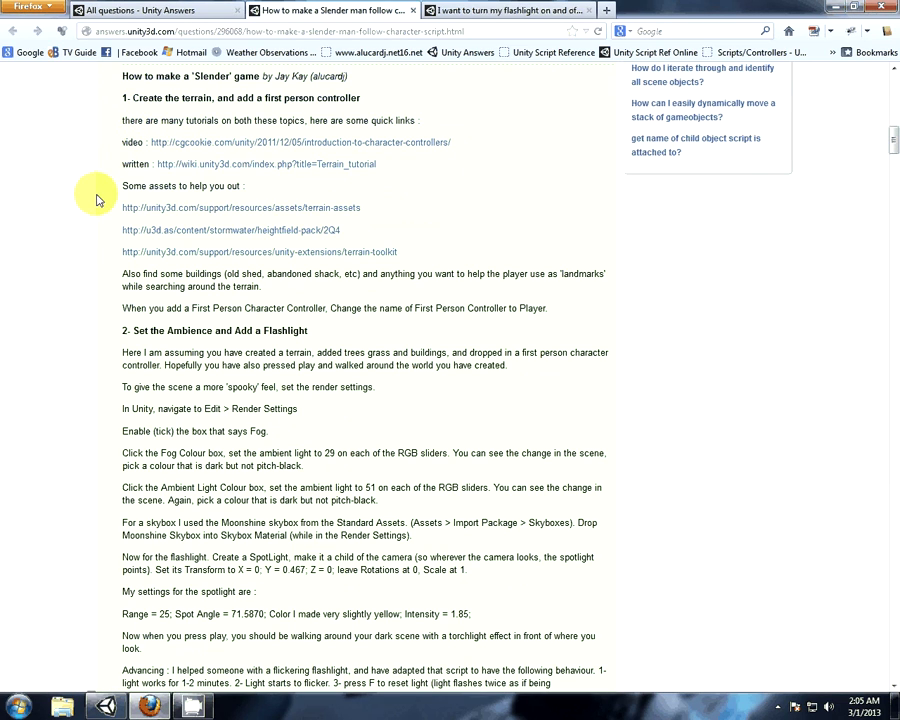
# - Switch to Unity and create a new terrain in the empty scene
pyautogui.click(105, 706)
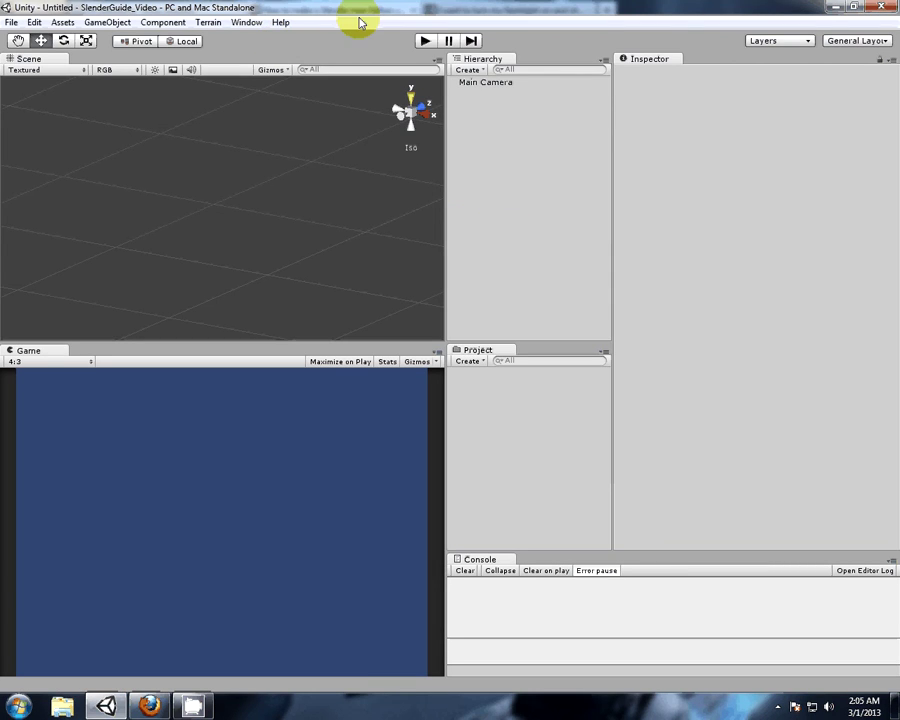
pyautogui.click(209, 23)
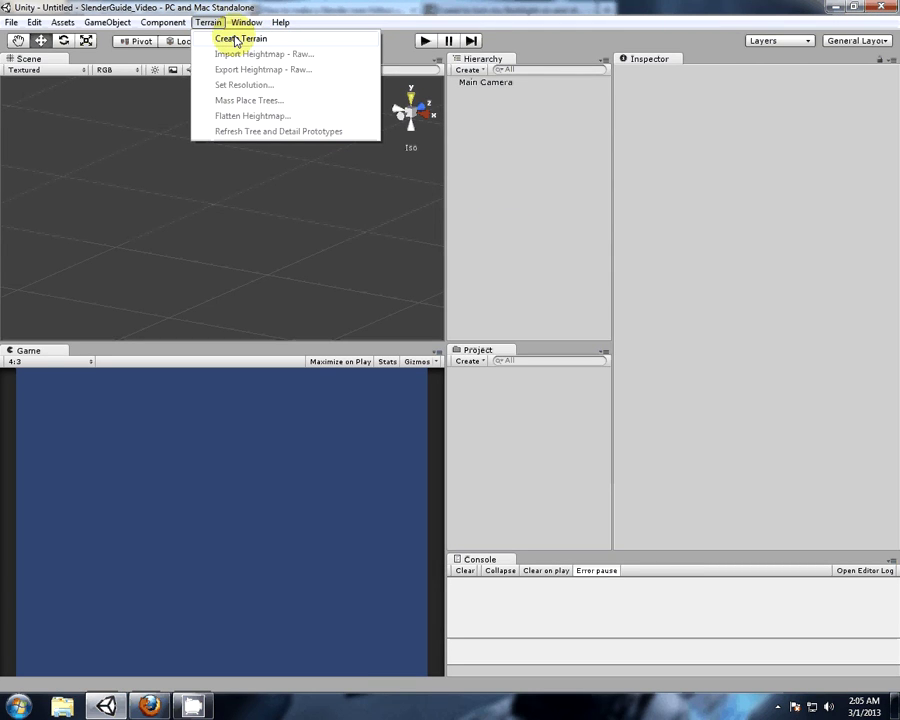
pyautogui.click(235, 40)
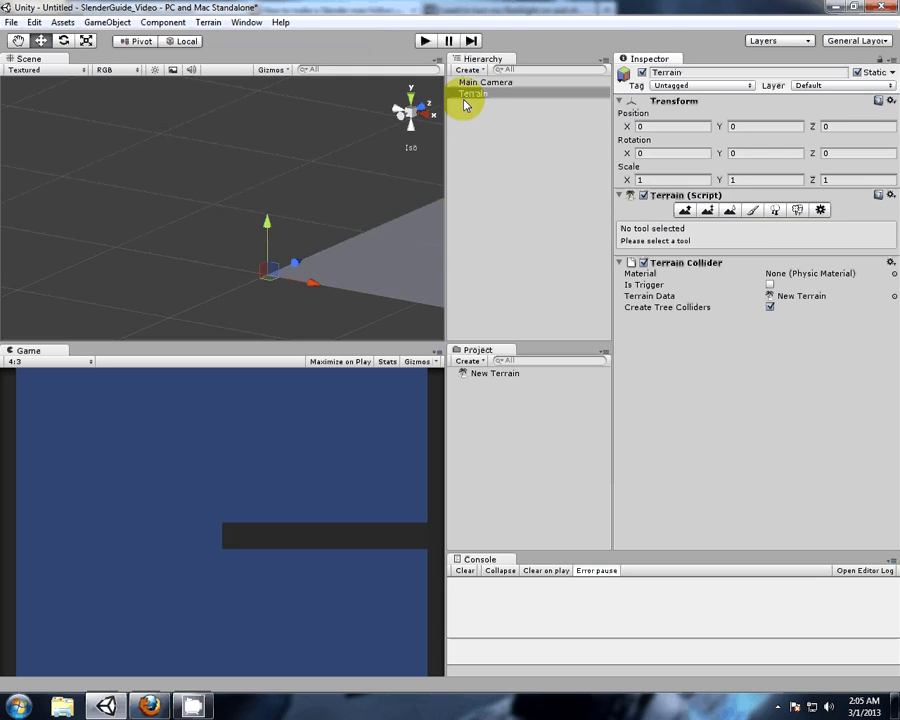
# - Raise bumps across the terrain with the Raise / Lower Terrain tool, using a splatter brush at size 98 and opacity 50
pyautogui.click(688, 211)
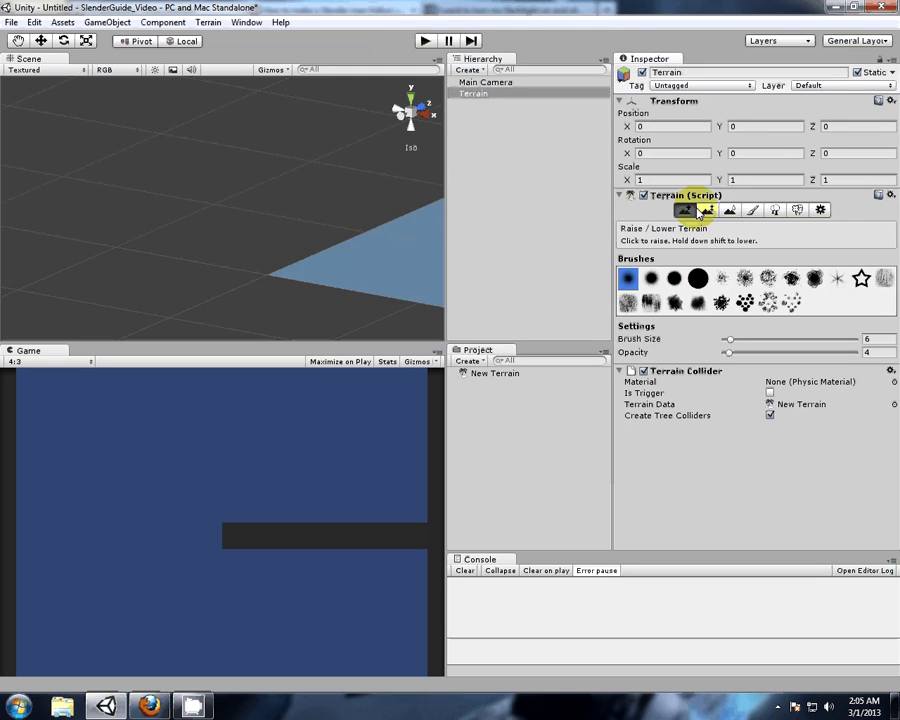
pyautogui.click(719, 305)
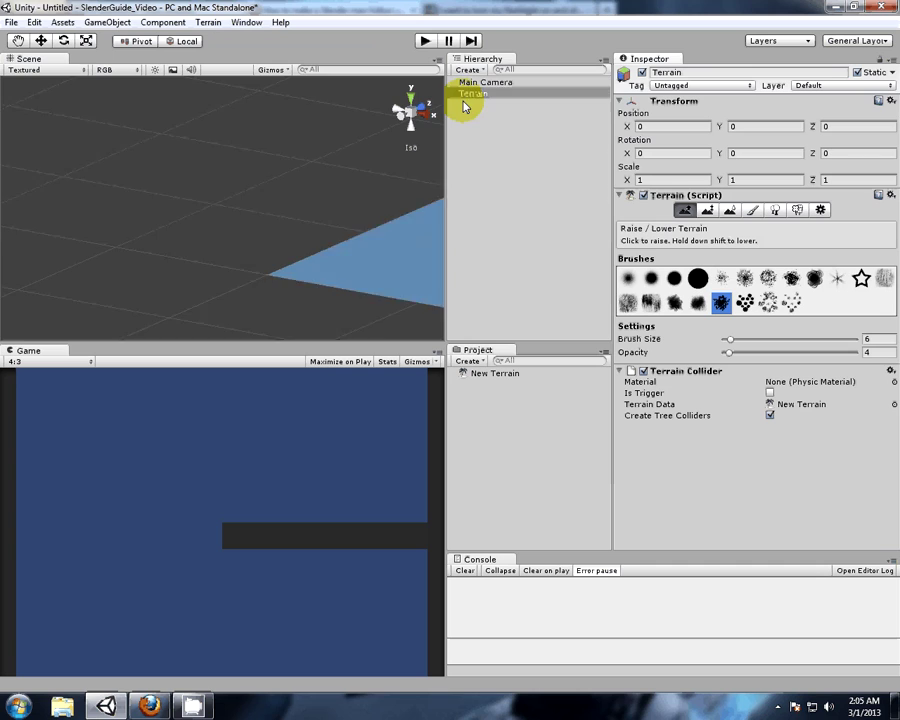
pyautogui.doubleClick(462, 98)
pyautogui.moveTo(156, 166)
pyautogui.keyDown('alt'); pyautogui.mouseDown()
pyautogui.moveTo(296, 282)
pyautogui.moveTo(242, 328)
pyautogui.moveTo(247, 352)
pyautogui.mouseUp(); pyautogui.keyUp('alt')
pyautogui.click(219, 257)
pyautogui.moveTo(727, 339)
pyautogui.mouseDown()
pyautogui.moveTo(853, 340)
pyautogui.moveTo(789, 356)
pyautogui.mouseUp()
pyautogui.moveTo(251, 207)
pyautogui.mouseDown()
pyautogui.moveTo(252, 228)
pyautogui.moveTo(231, 207)
pyautogui.moveTo(195, 236)
pyautogui.moveTo(191, 217)
pyautogui.moveTo(261, 257)
pyautogui.moveTo(271, 187)
pyautogui.moveTo(192, 187)
pyautogui.moveTo(237, 255)
pyautogui.moveTo(211, 225)
pyautogui.moveTo(255, 231)
pyautogui.moveTo(193, 224)
pyautogui.moveTo(273, 272)
pyautogui.moveTo(117, 93)
pyautogui.mouseUp()
# - Raise steeper, rugged peaks near the terrain's edge with a rough scatter brush at opacity 100
pyautogui.click(744, 278)
pyautogui.scroll(8, 195, 222)
pyautogui.scroll(6, 203, 235)
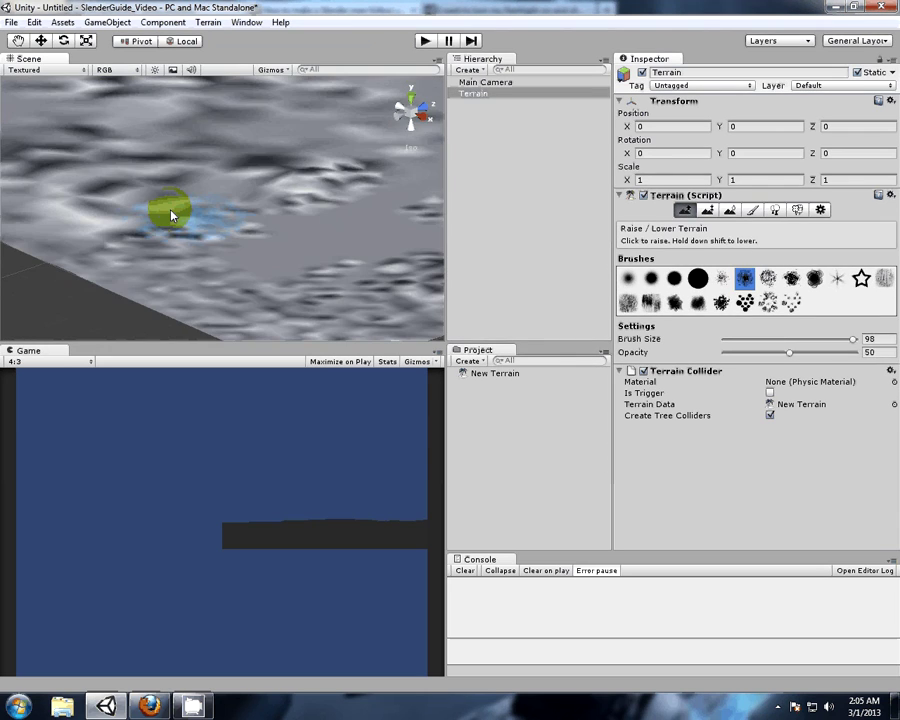
pyautogui.moveTo(788, 352); pyautogui.dragTo(862, 356)
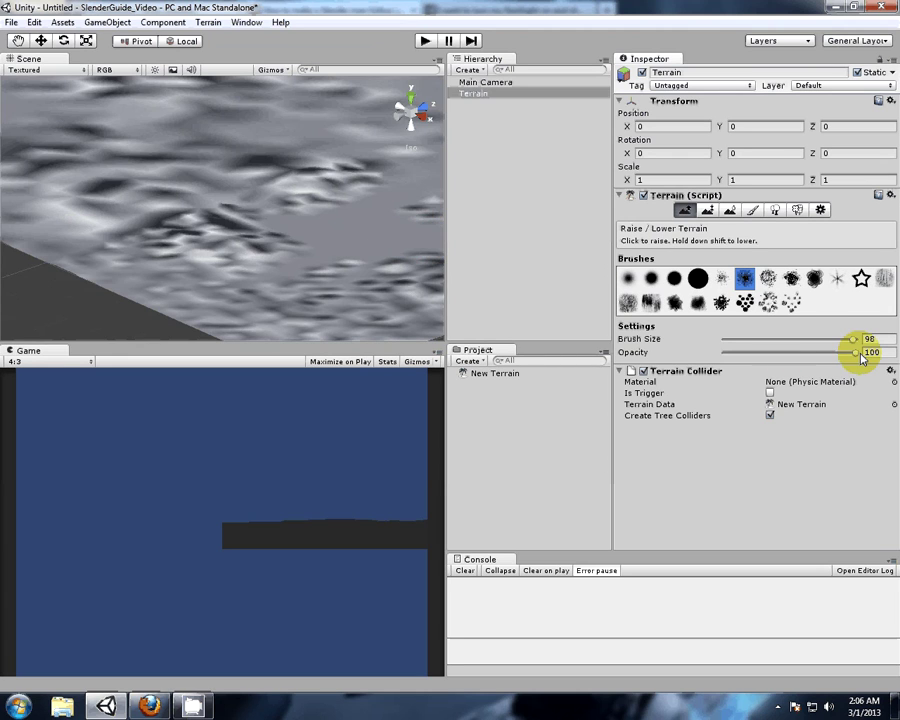
pyautogui.moveTo(160, 232)
pyautogui.mouseDown()
pyautogui.moveTo(196, 241)
pyautogui.moveTo(322, 212)
pyautogui.moveTo(100, 192)
pyautogui.moveTo(228, 222)
pyautogui.moveTo(241, 208)
pyautogui.mouseUp()
pyautogui.scroll(-8, 241, 208)
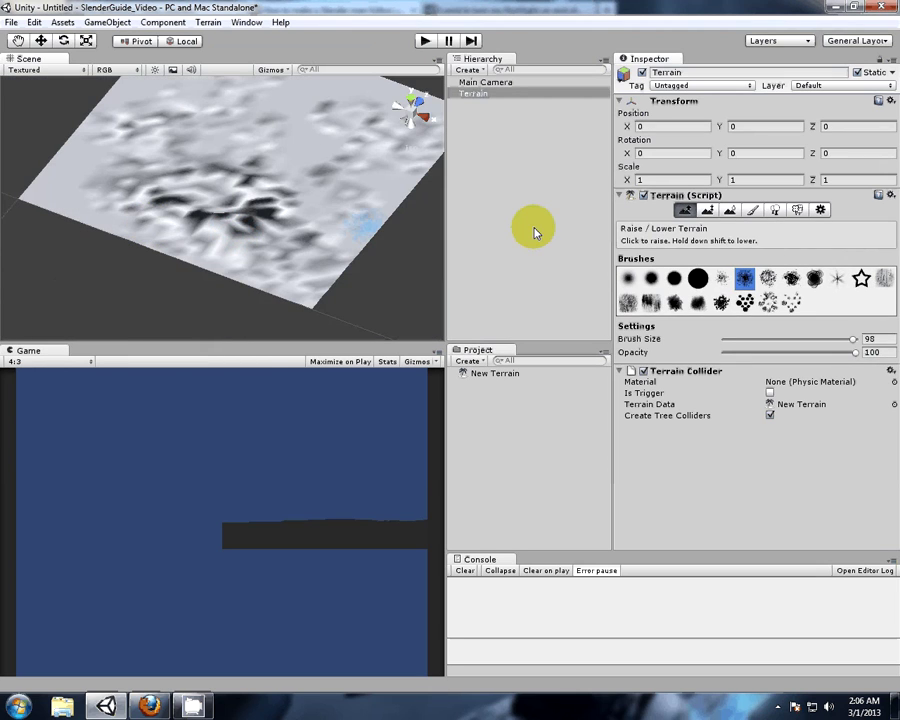
# - Delete the sculpted Terrain object from the scene
pyautogui.click(491, 124)
pyautogui.click(478, 94)
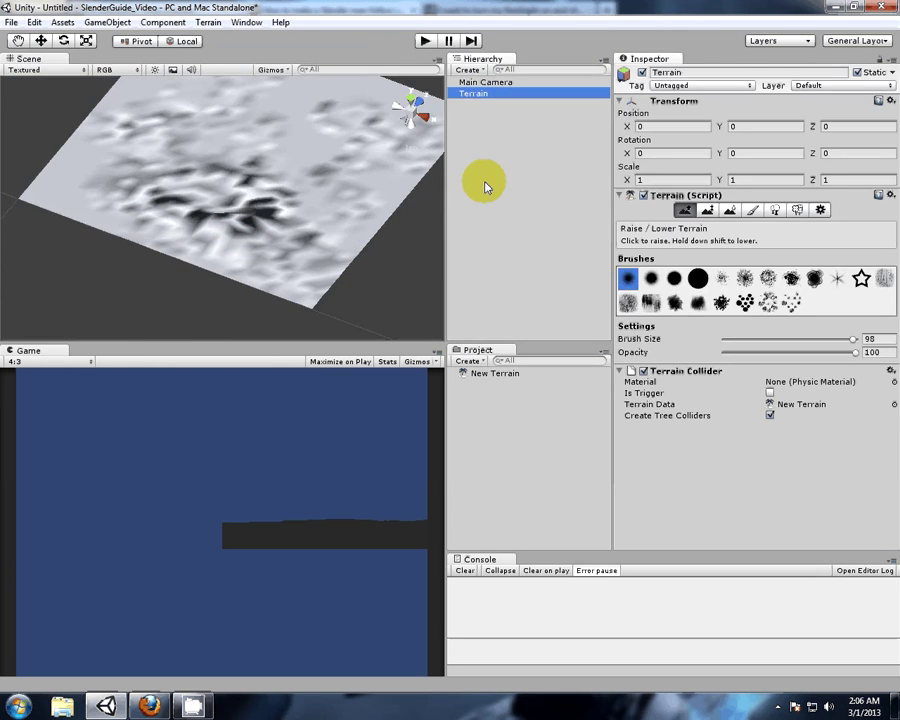
pyautogui.press('Delete')
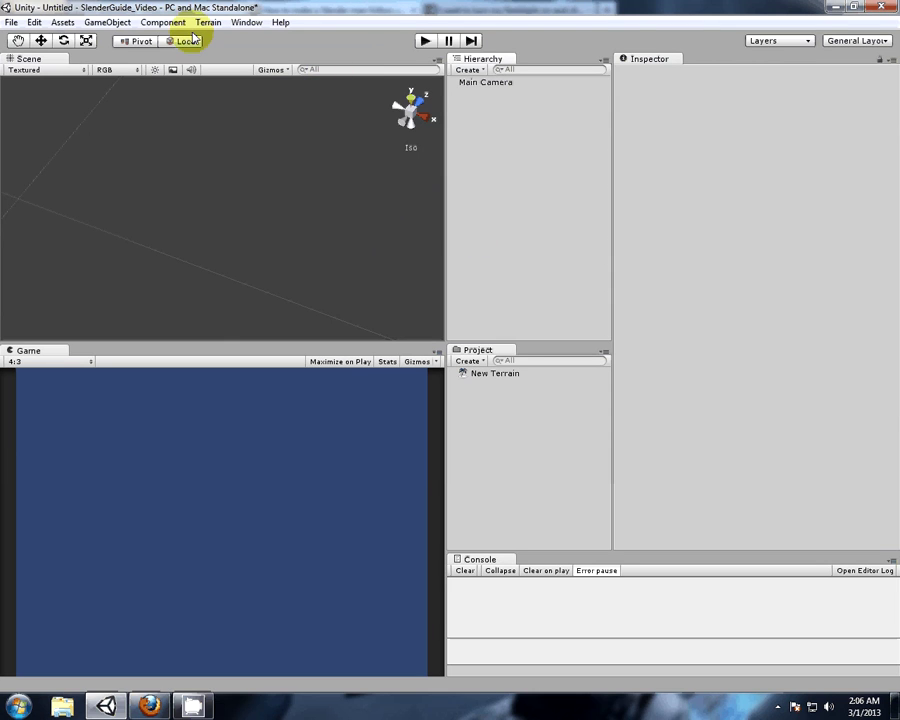
# - Import all items of the custom package SlenderAssets_Terrain into the project
pyautogui.click(61, 22)
pyautogui.moveTo(240, 124)
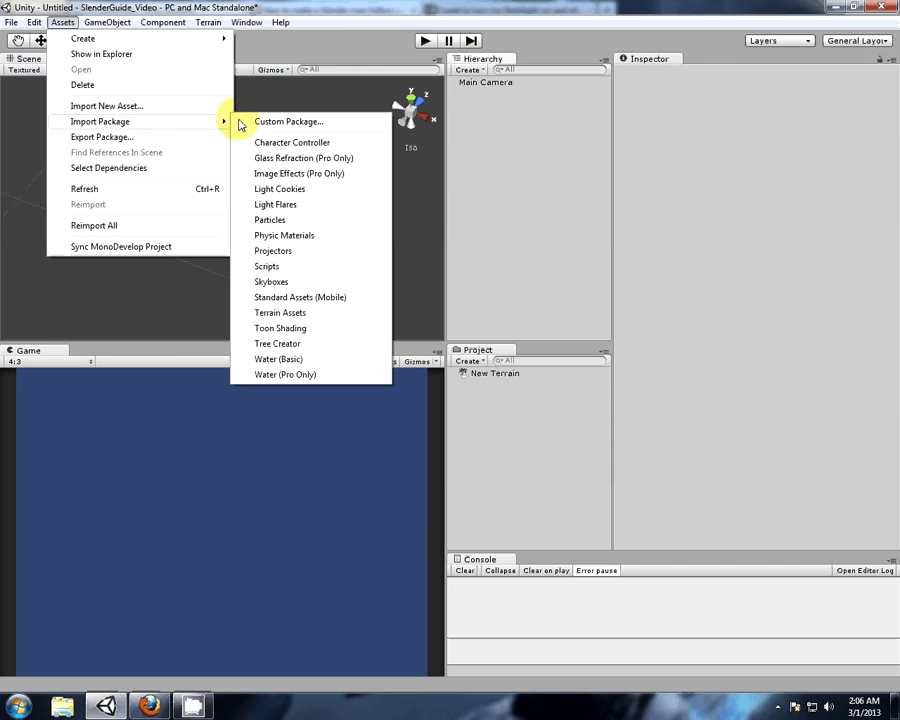
pyautogui.click(279, 122)
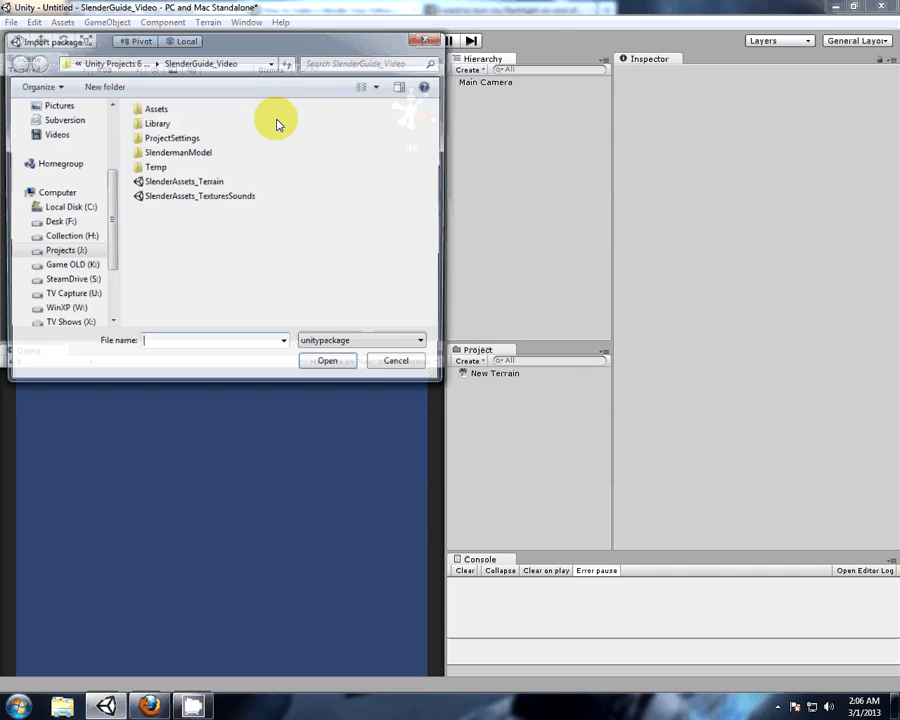
pyautogui.click(207, 184)
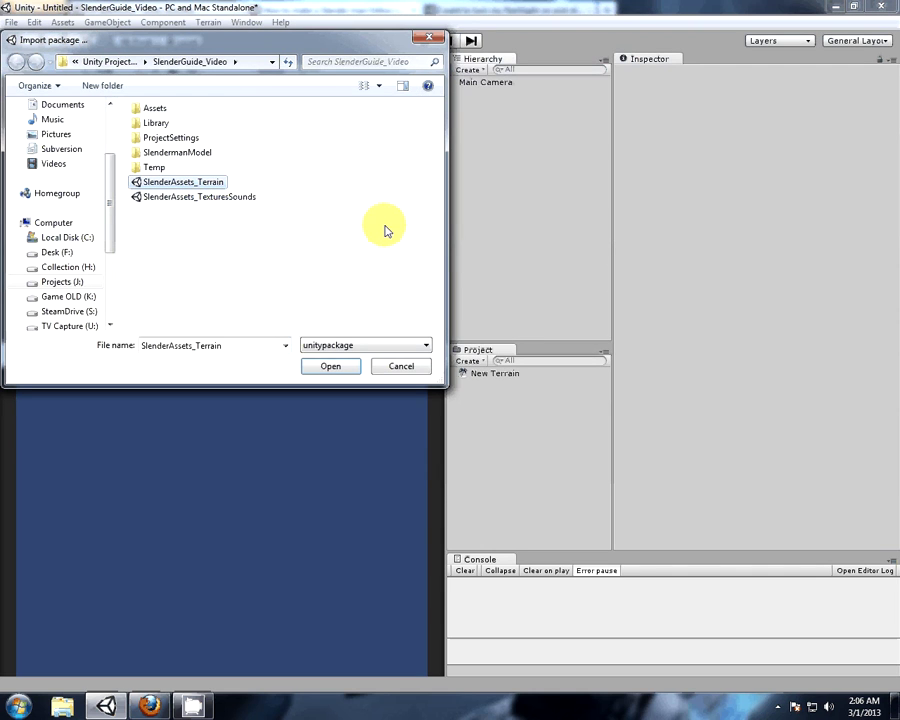
pyautogui.click(328, 366)
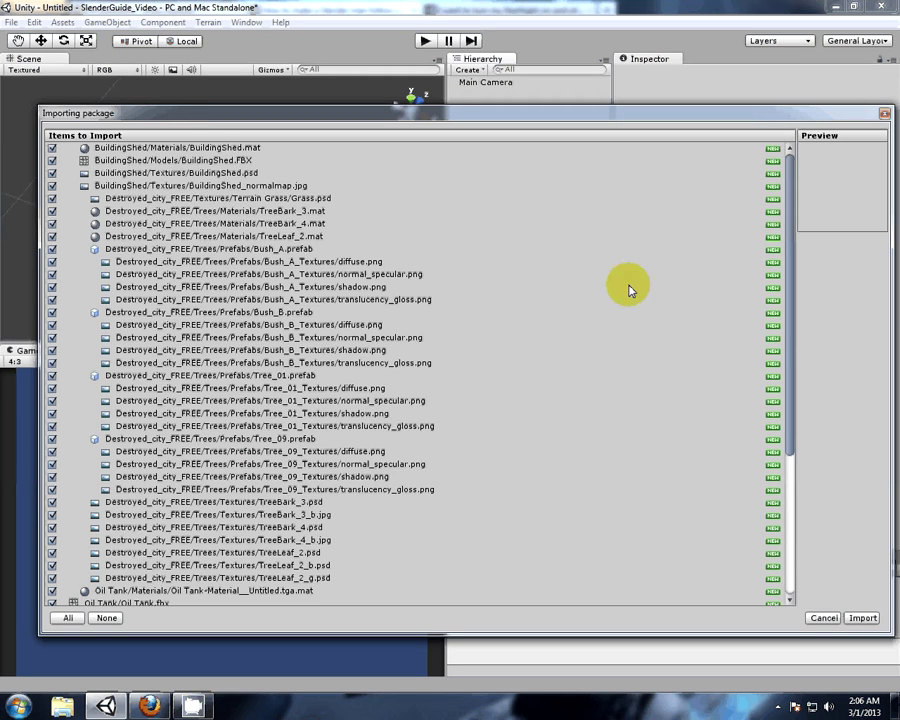
pyautogui.moveTo(789, 313); pyautogui.dragTo(797, 285)
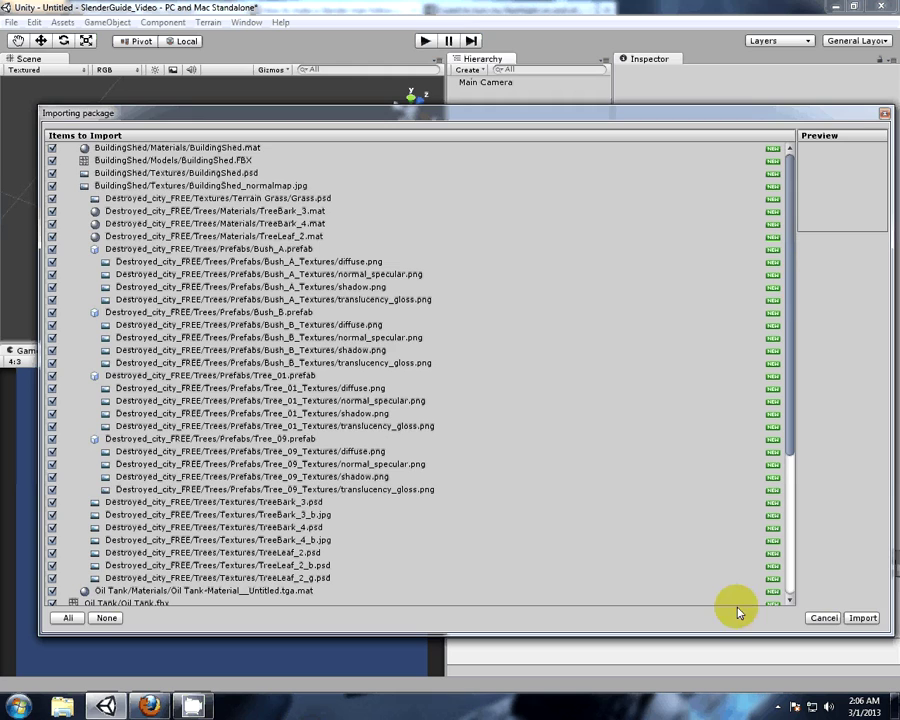
pyautogui.click(862, 617)
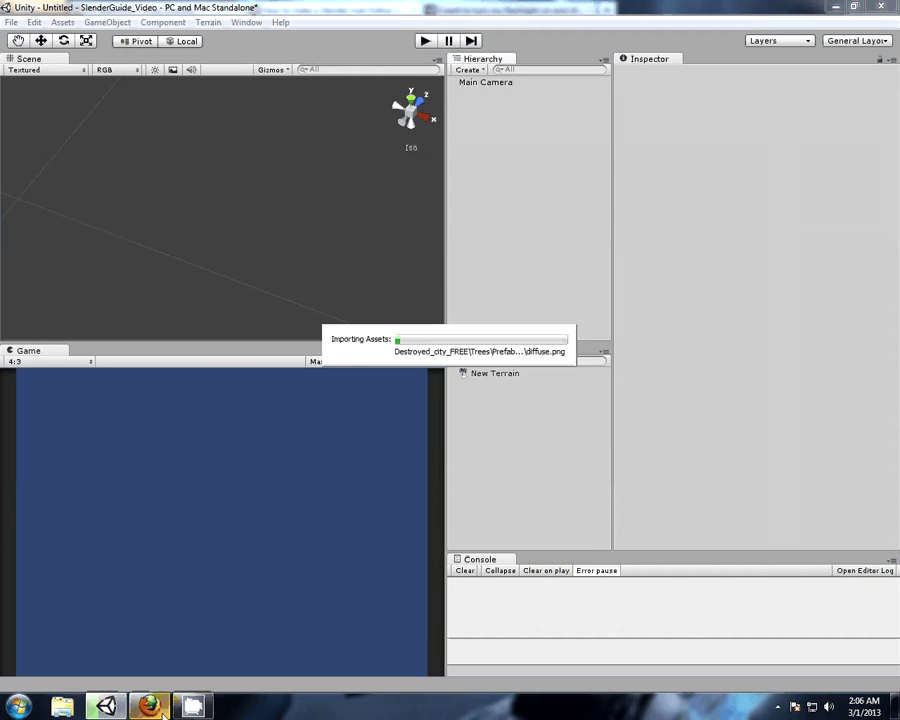
# - Switch to Firefox and look at the terrain-assets link in the guide's first section
pyautogui.click(162, 712)
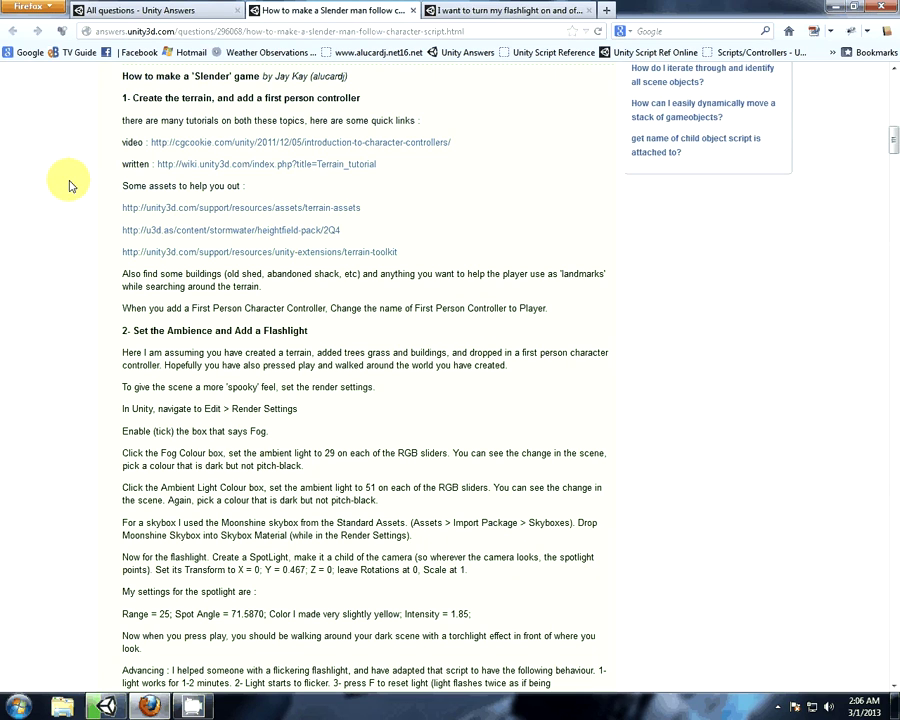
pyautogui.moveTo(362, 212); pyautogui.dragTo(133, 215)
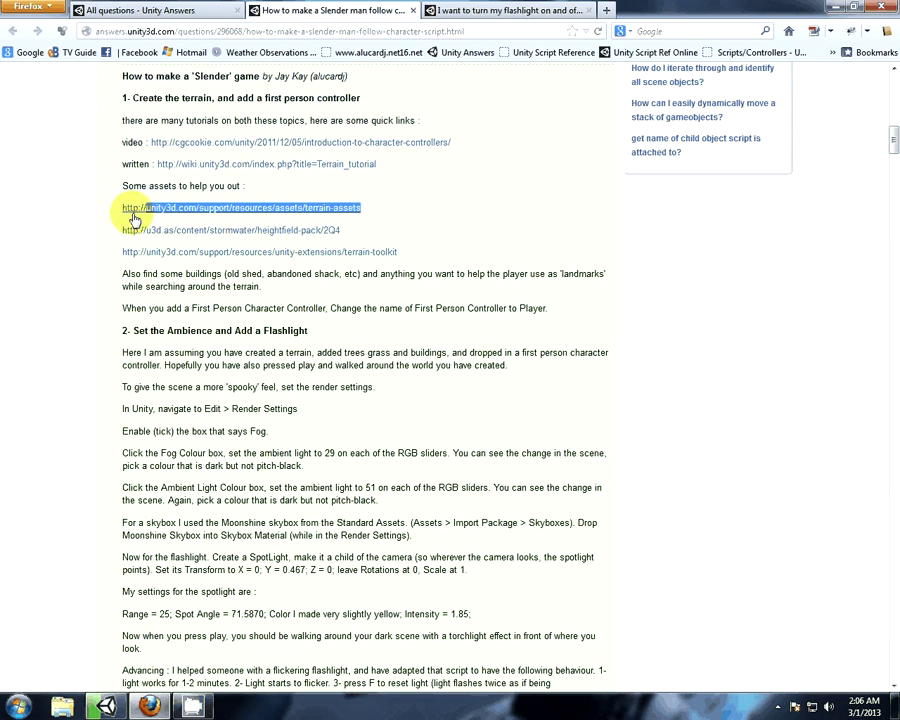
pyautogui.click(393, 220)
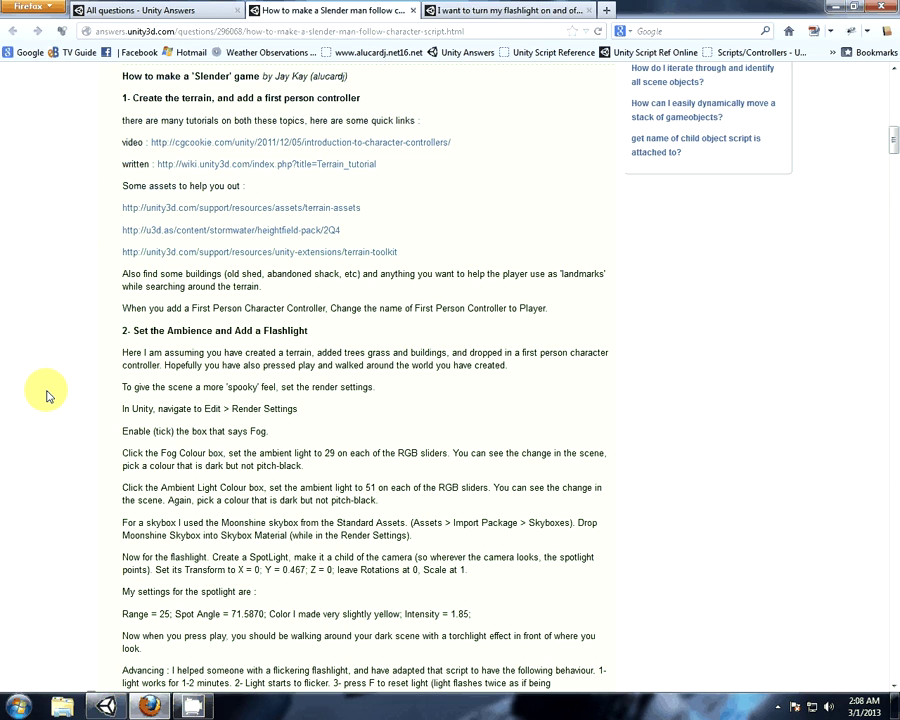
# - Switch back to Unity and examine the imported BuildingShed model in an enlarged, rotated preview
pyautogui.click(105, 706)
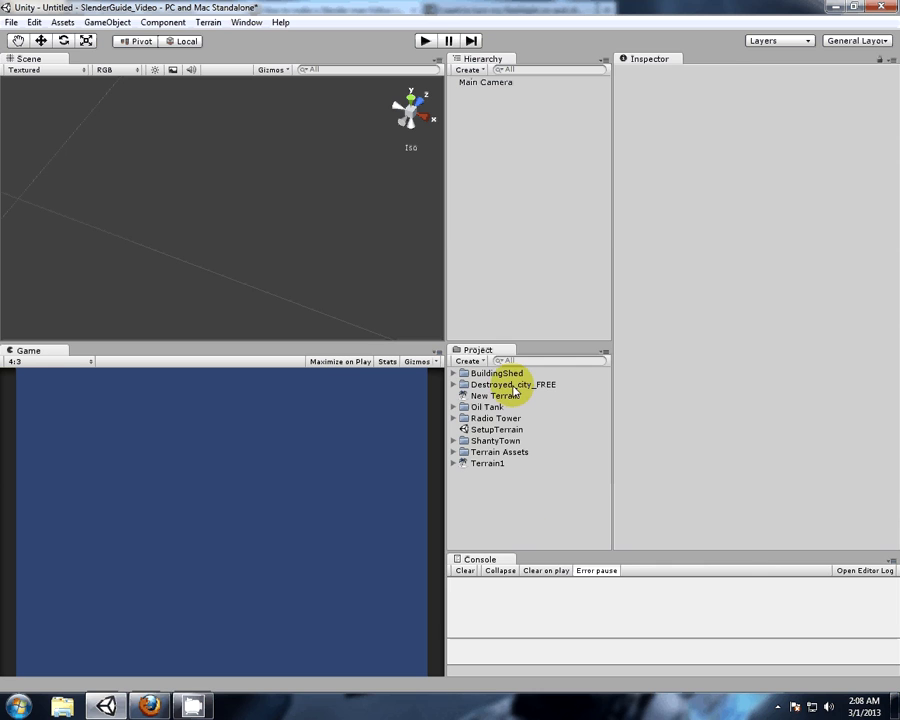
pyautogui.click(454, 373)
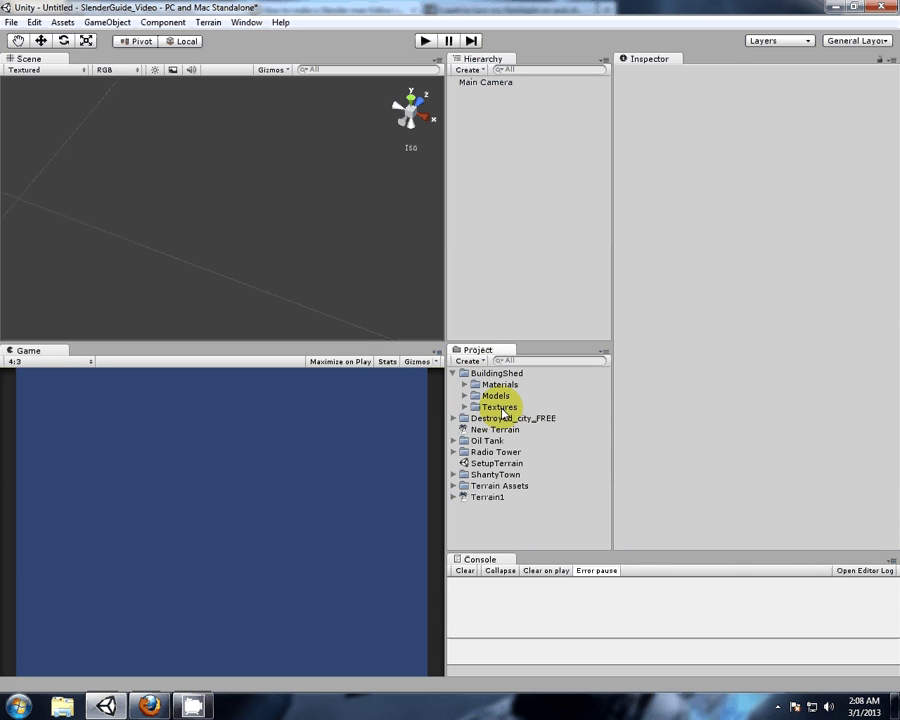
pyautogui.click(465, 396)
pyautogui.click(530, 410)
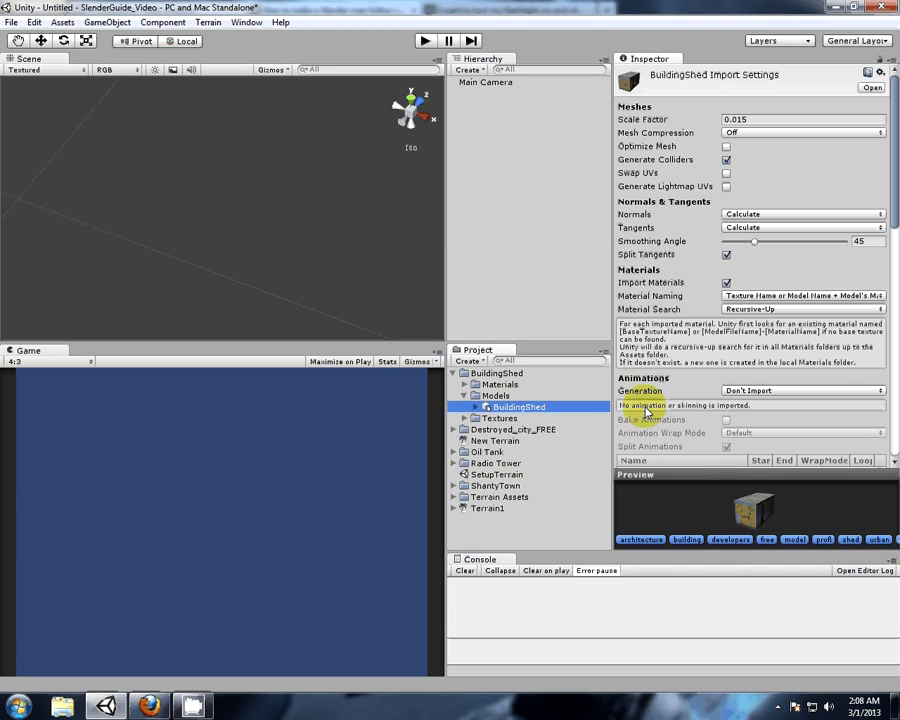
pyautogui.moveTo(697, 466); pyautogui.dragTo(699, 190)
pyautogui.moveTo(784, 416); pyautogui.dragTo(40, 454)
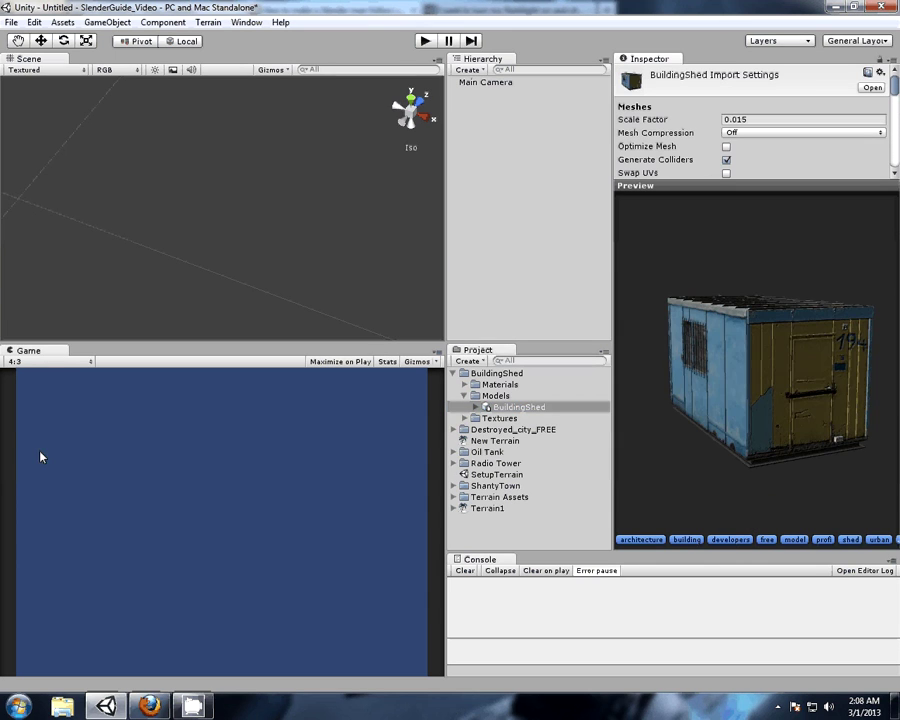
# - Preview the Bush_A, Bush_B, Tree_01 and Tree_09 prefabs in the Destroyed_city_FREE folder
pyautogui.click(454, 430)
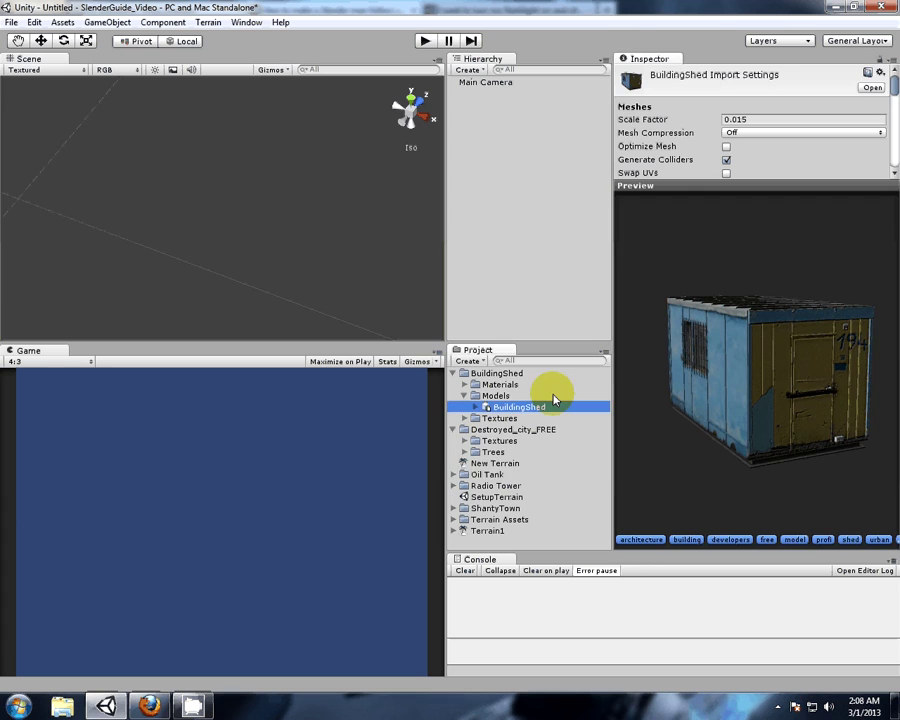
pyautogui.click(464, 452)
pyautogui.click(476, 474)
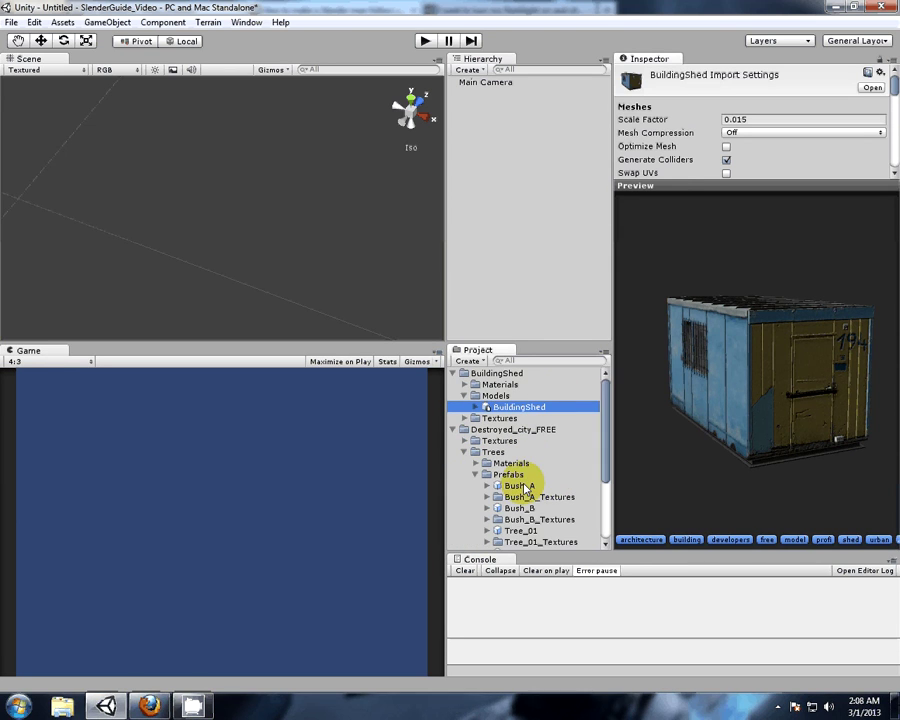
pyautogui.click(521, 486)
pyautogui.click(530, 509)
pyautogui.scroll(-3, 534, 513)
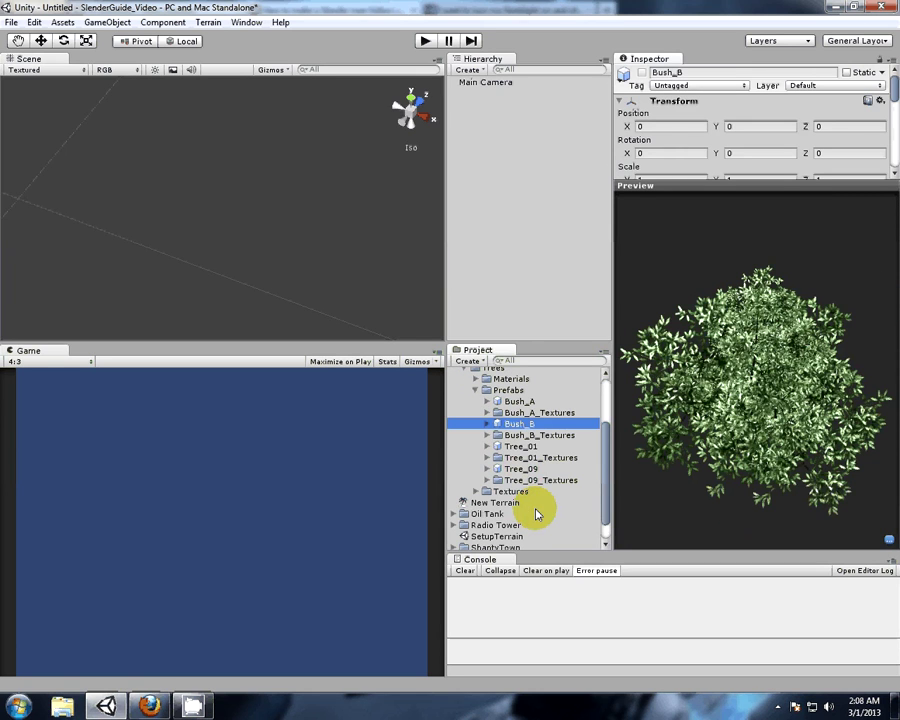
pyautogui.click(526, 446)
pyautogui.click(526, 469)
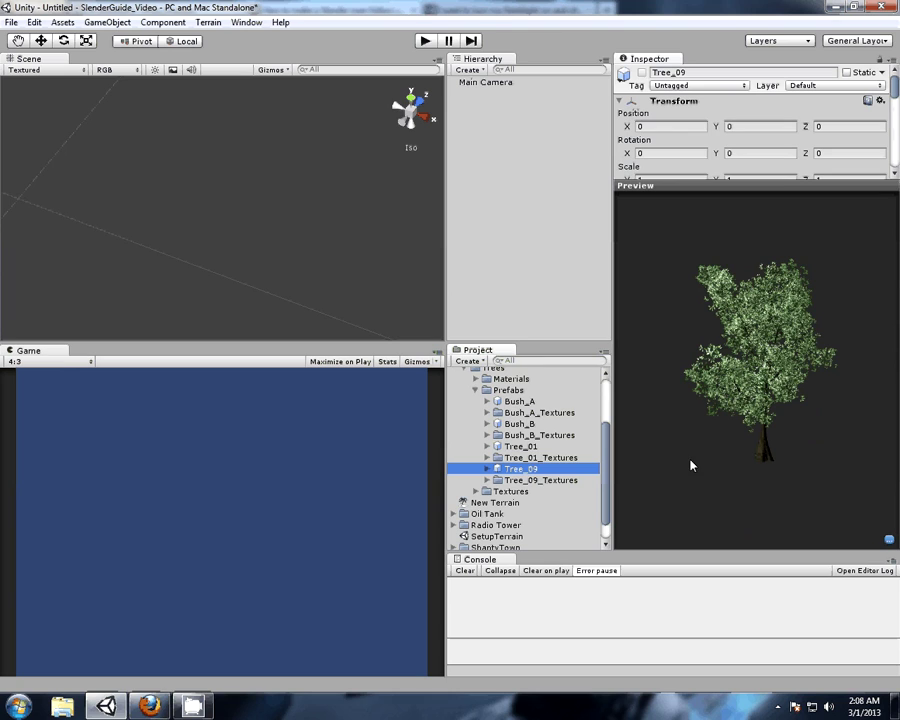
pyautogui.scroll(-1, 490, 455)
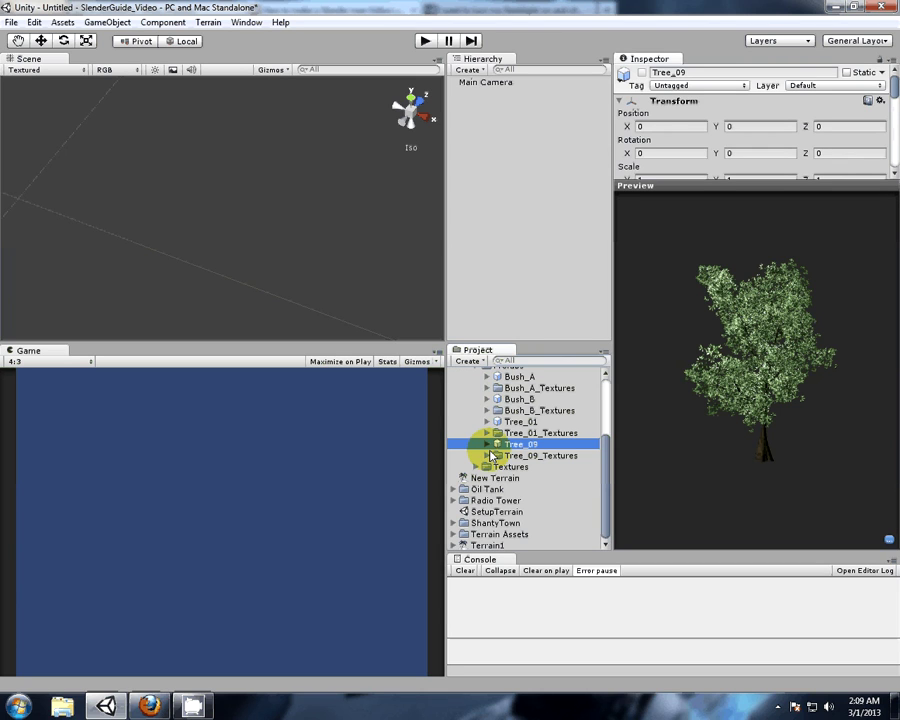
# - Preview the Oil Tank model and the Tower1_str model from the Radio Tower folder
pyautogui.click(454, 489)
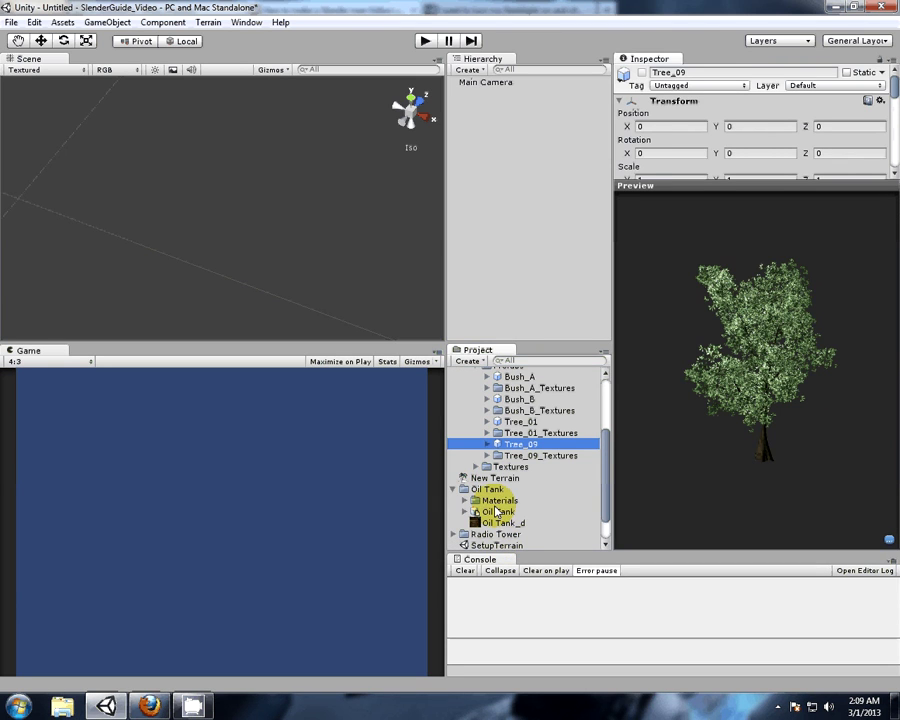
pyautogui.click(497, 511)
pyautogui.scroll(-2, 497, 502)
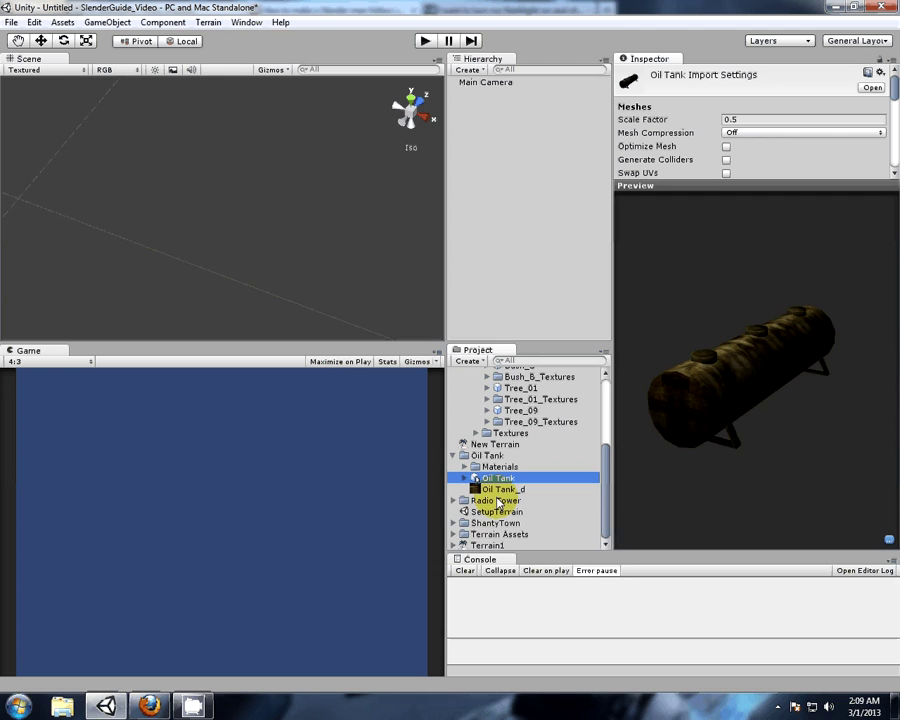
pyautogui.click(454, 500)
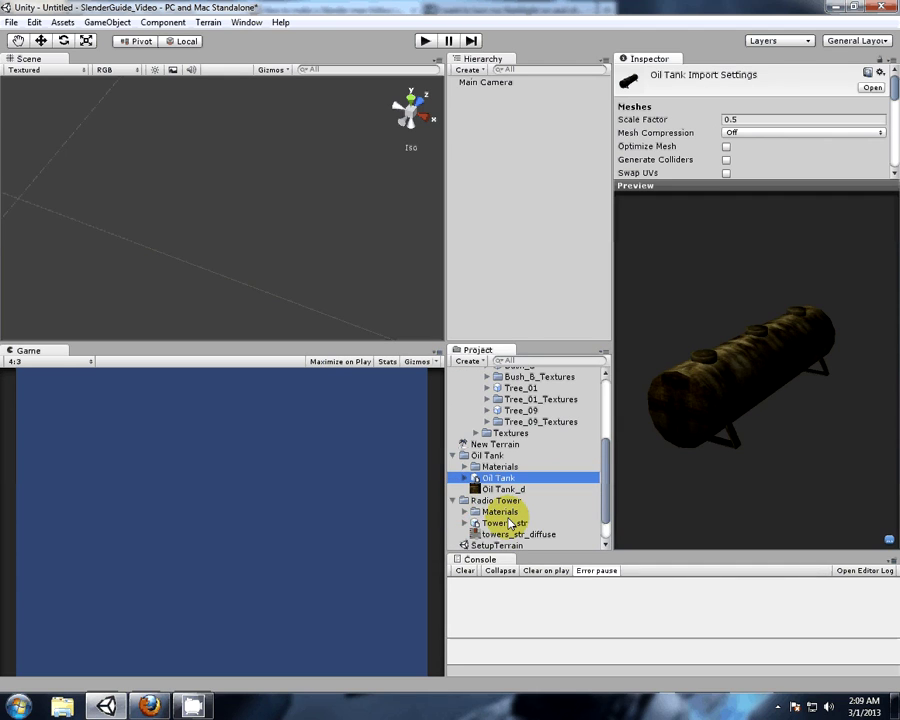
pyautogui.click(508, 523)
pyautogui.click(681, 432)
pyautogui.moveTo(682, 432); pyautogui.dragTo(640, 450)
pyautogui.scroll(-1, 500, 446)
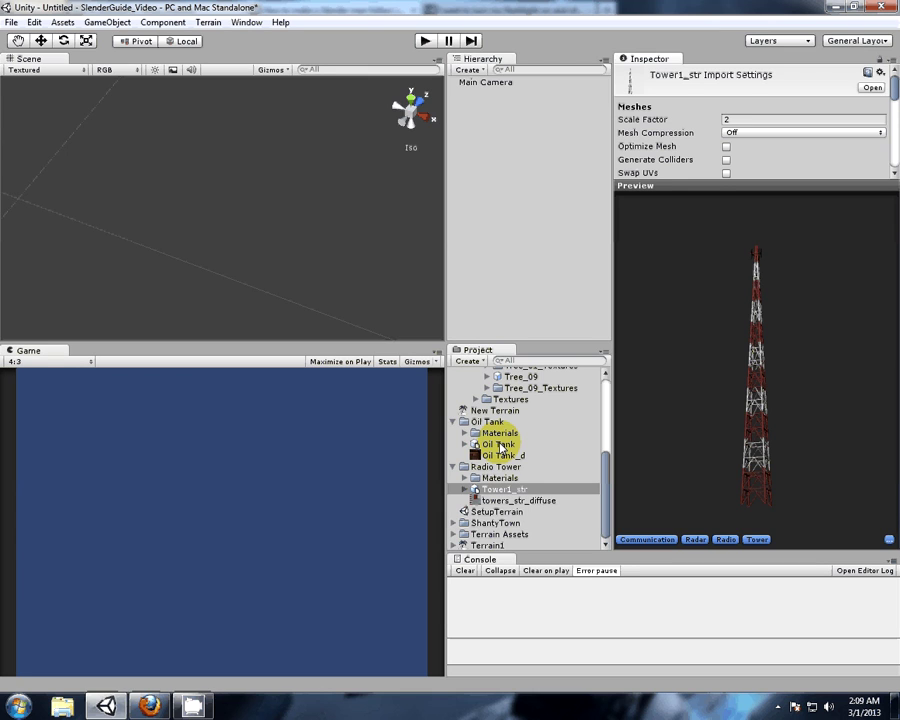
# - Examine the ShantyHouse1 model from another angle and expand the Terrain Assets folder
pyautogui.click(464, 523)
pyautogui.scroll(-1, 494, 517)
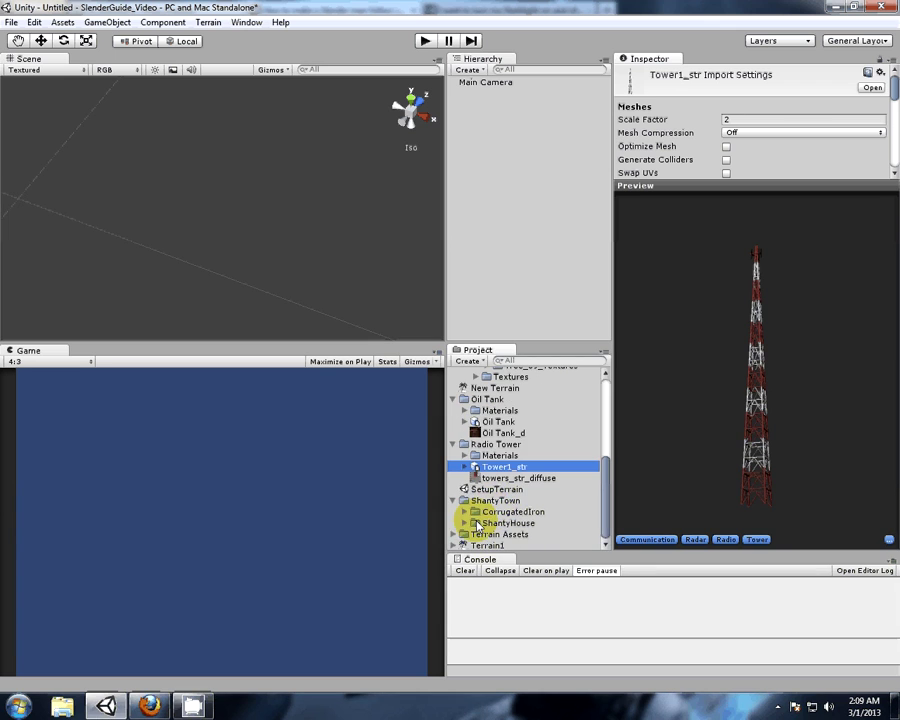
pyautogui.click(464, 523)
pyautogui.click(505, 511)
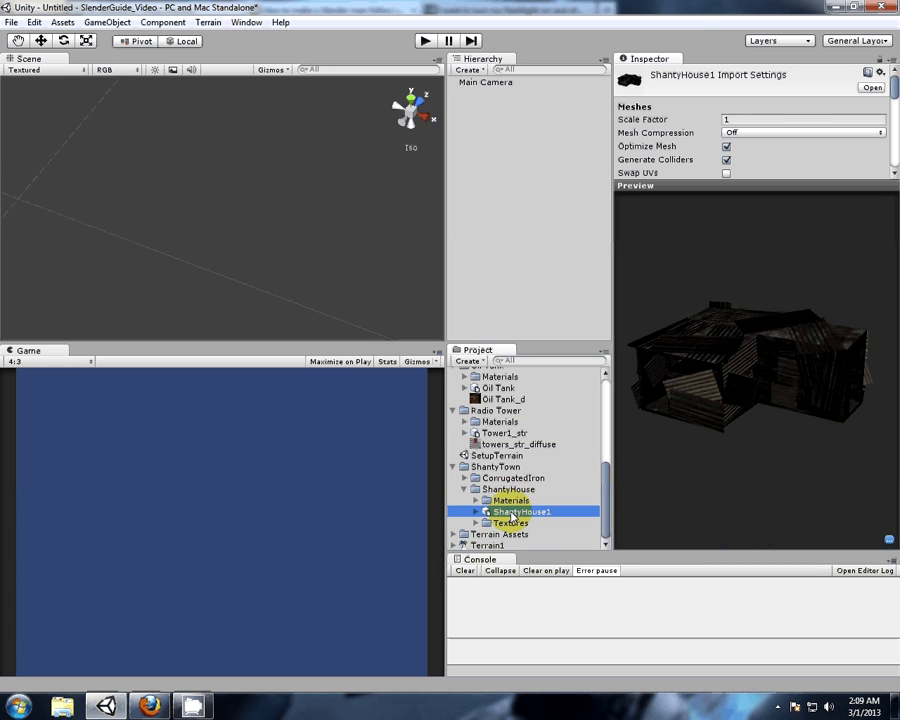
pyautogui.moveTo(756, 526); pyautogui.dragTo(793, 459)
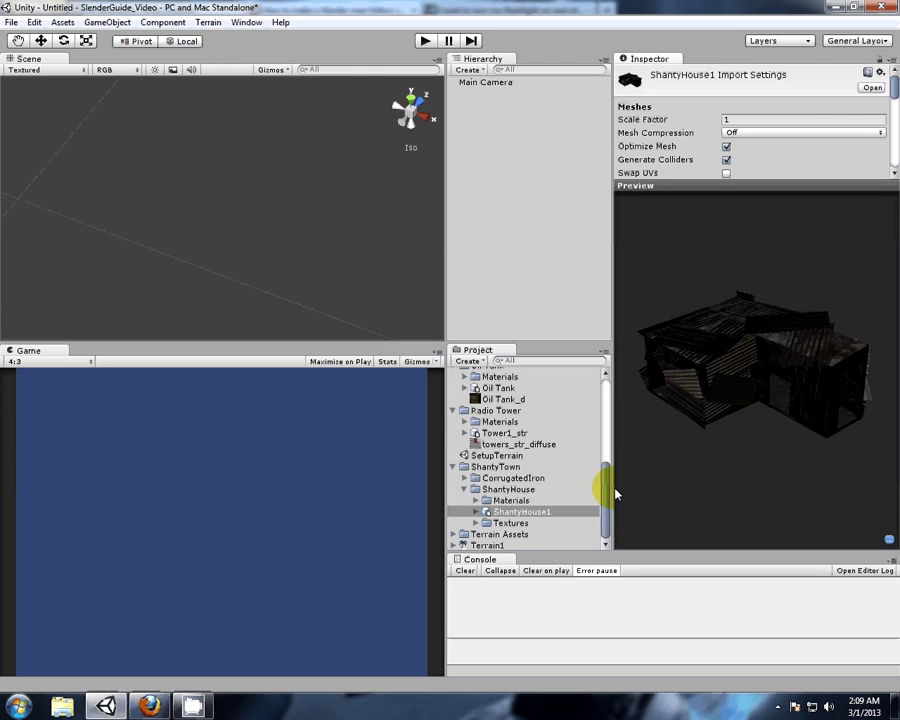
pyautogui.click(581, 512)
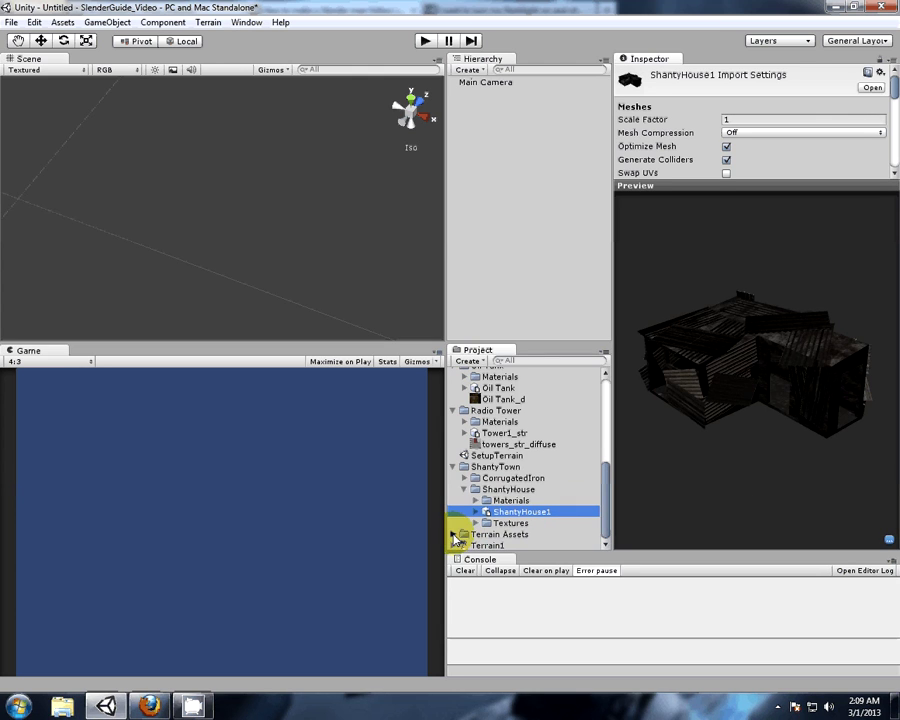
pyautogui.click(455, 534)
# - Open the SetupTerrain scene, discarding the changes in the untitled scene
pyautogui.click(490, 457)
pyautogui.doubleClick(490, 457)
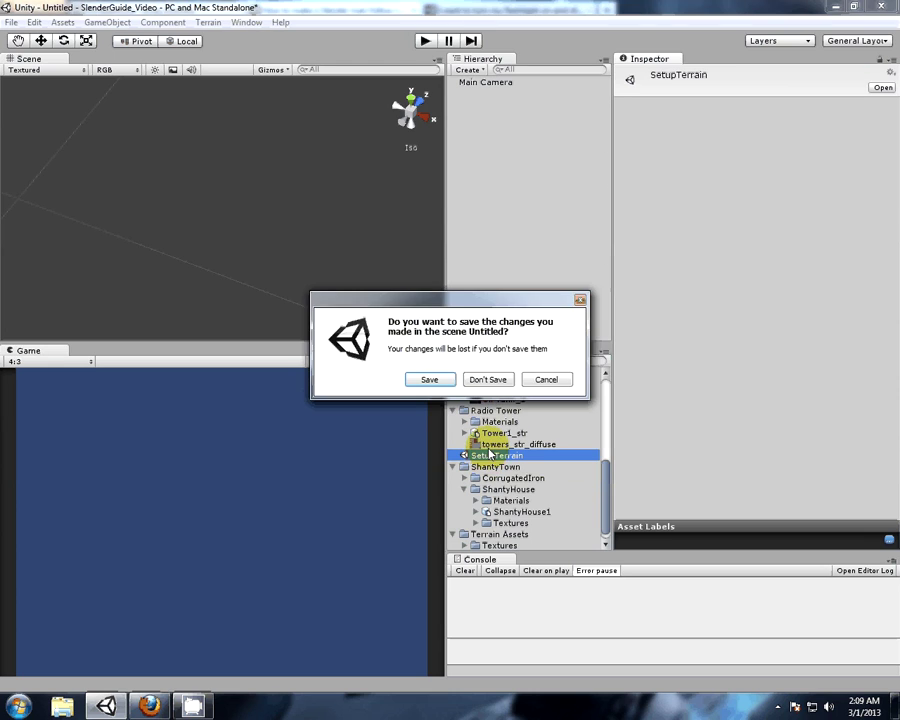
pyautogui.click(484, 377)
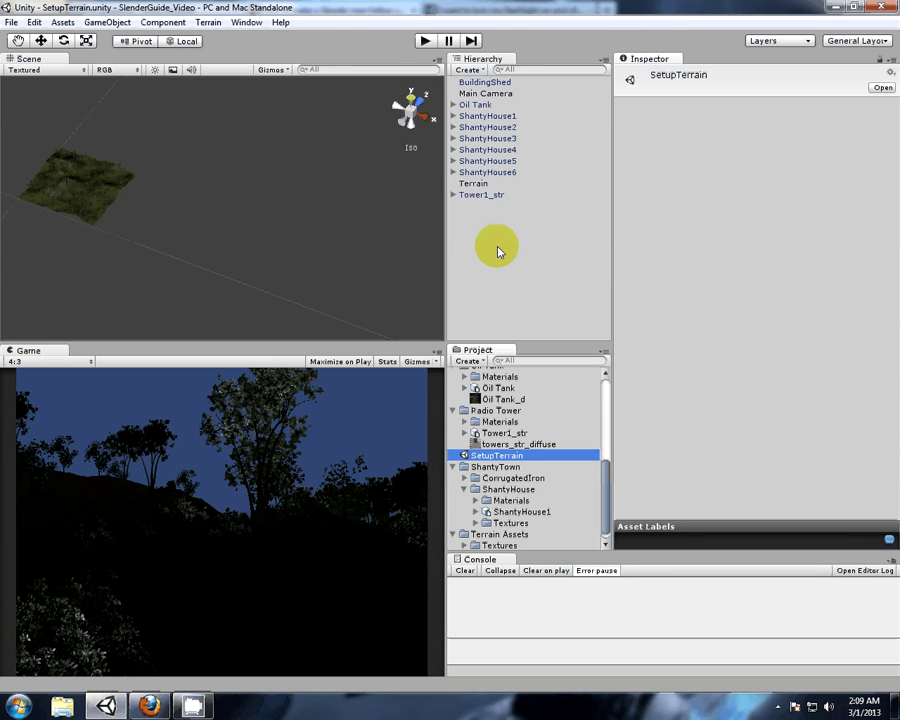
# - Frame the Terrain object in the scene and examine its tree-covered landscape up close from several angles
pyautogui.doubleClick(477, 186)
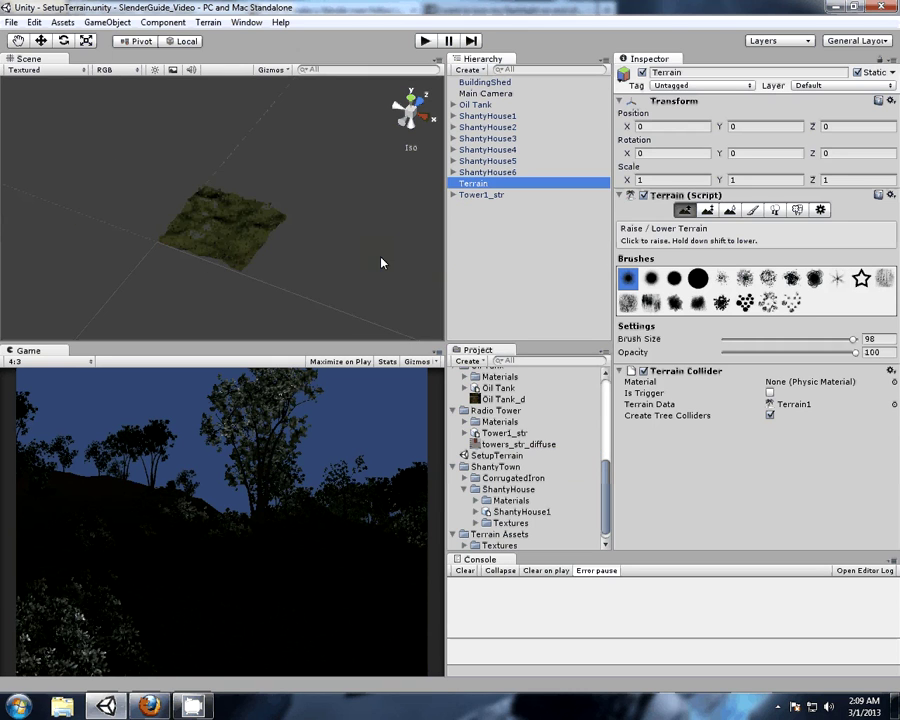
pyautogui.moveTo(362, 329); pyautogui.dragTo(342, 261, button='middle')
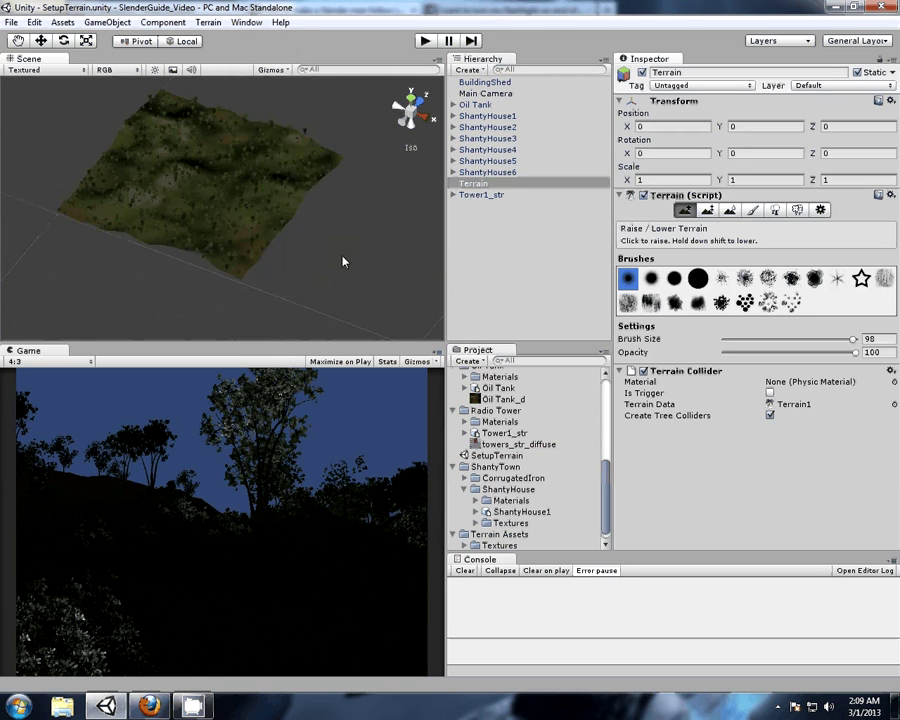
pyautogui.keyDown('alt'); pyautogui.moveTo(342, 261); pyautogui.dragTo(336, 263); pyautogui.keyUp('alt')
pyautogui.moveTo(336, 263); pyautogui.dragTo(344, 326, button='middle')
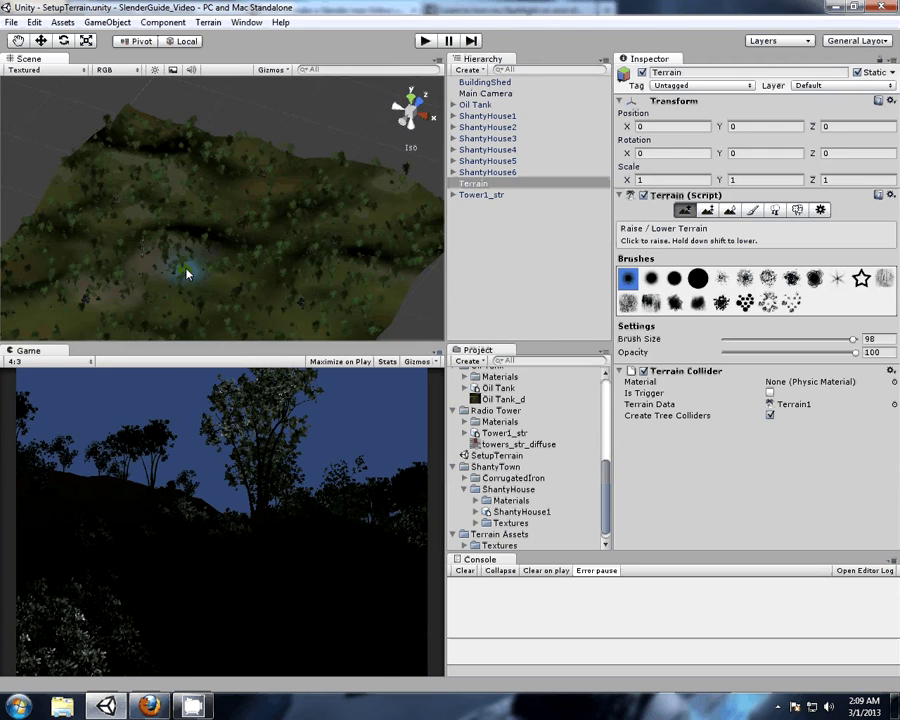
pyautogui.keyDown('alt'); pyautogui.moveTo(187, 273); pyautogui.dragTo(233, 333); pyautogui.keyUp('alt')
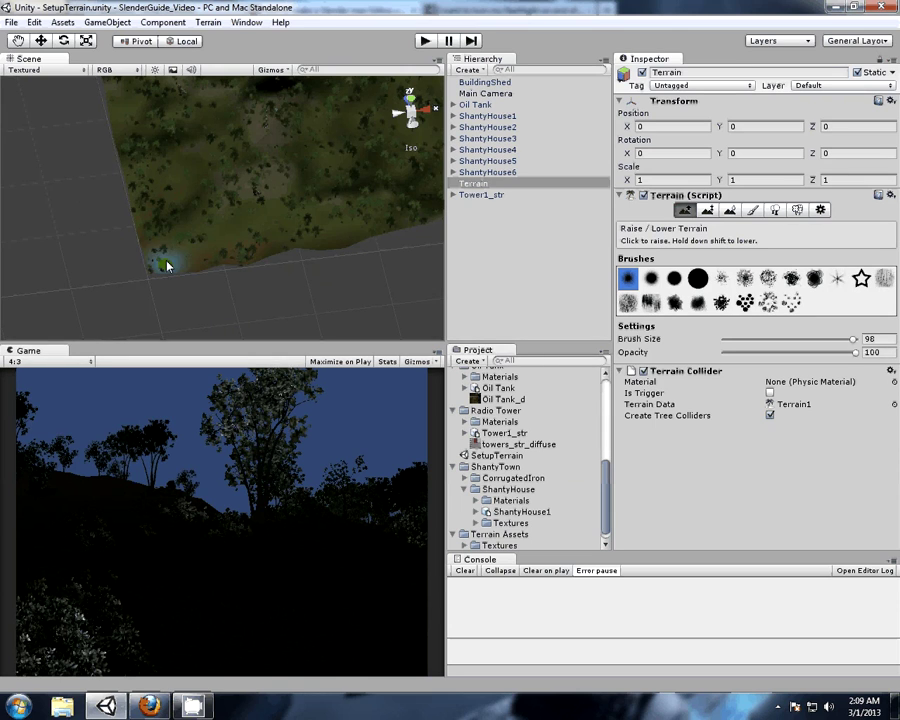
pyautogui.click(532, 298)
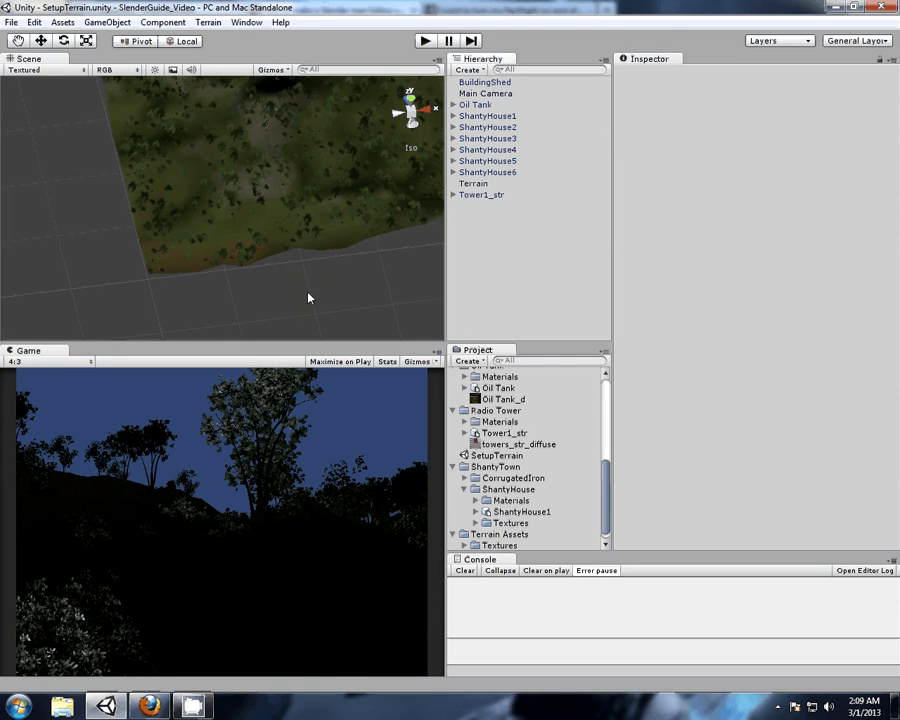
# - Examine the terrain's tree-covered clearings, the shanty house and the radio tower up close from several angles
pyautogui.moveTo(343, 293); pyautogui.dragTo(335, 306, button='middle')
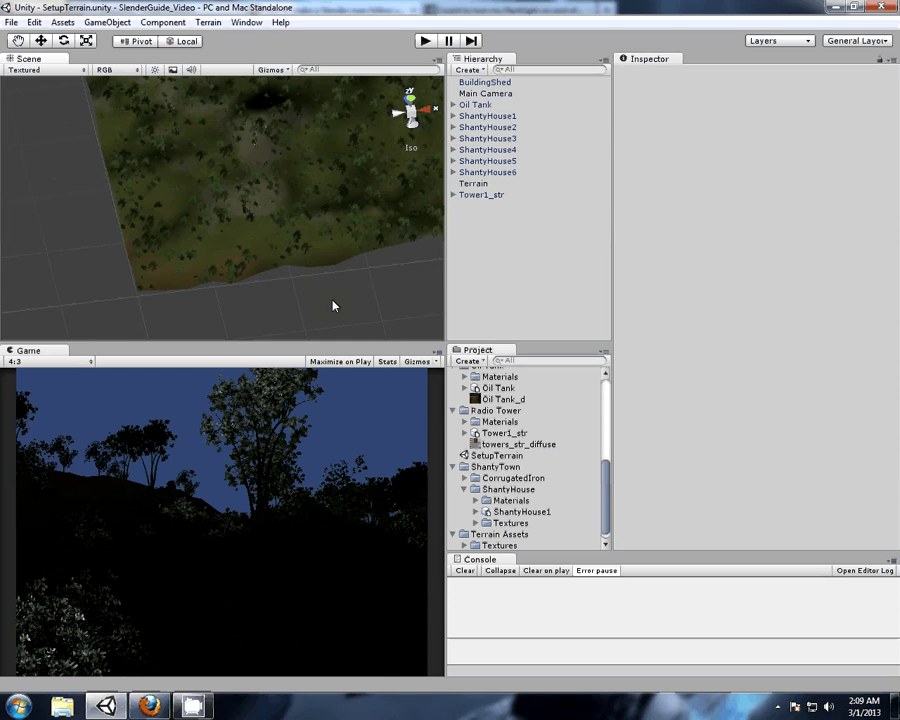
pyautogui.scroll(2, 301, 292)
pyautogui.scroll(2, 303, 292)
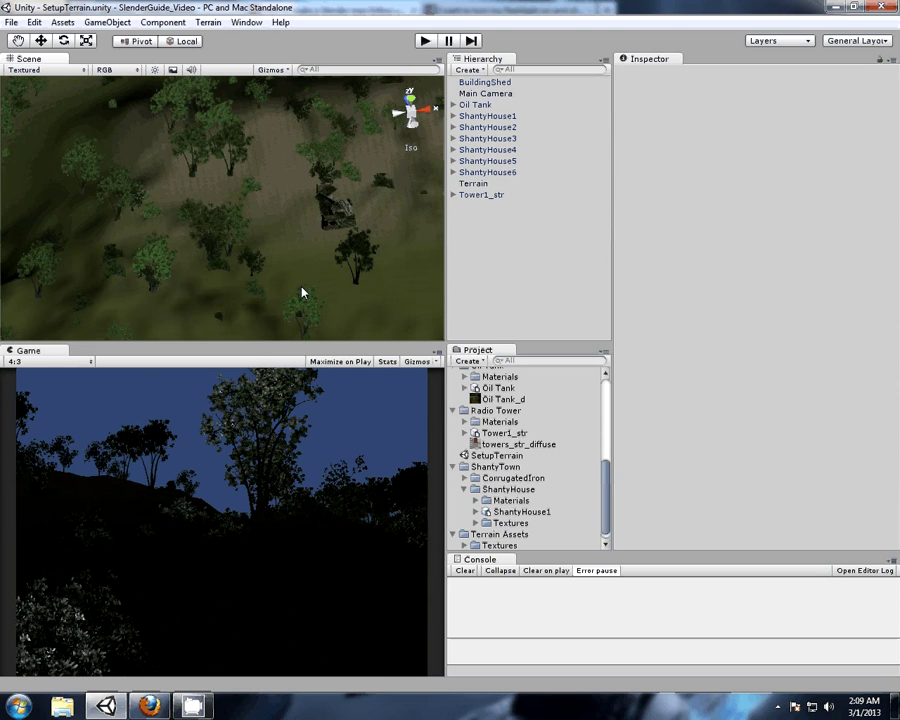
pyautogui.keyDown('alt'); pyautogui.moveTo(301, 291); pyautogui.dragTo(318, 208); pyautogui.keyUp('alt')
pyautogui.moveTo(318, 208); pyautogui.dragTo(176, 323, button='middle')
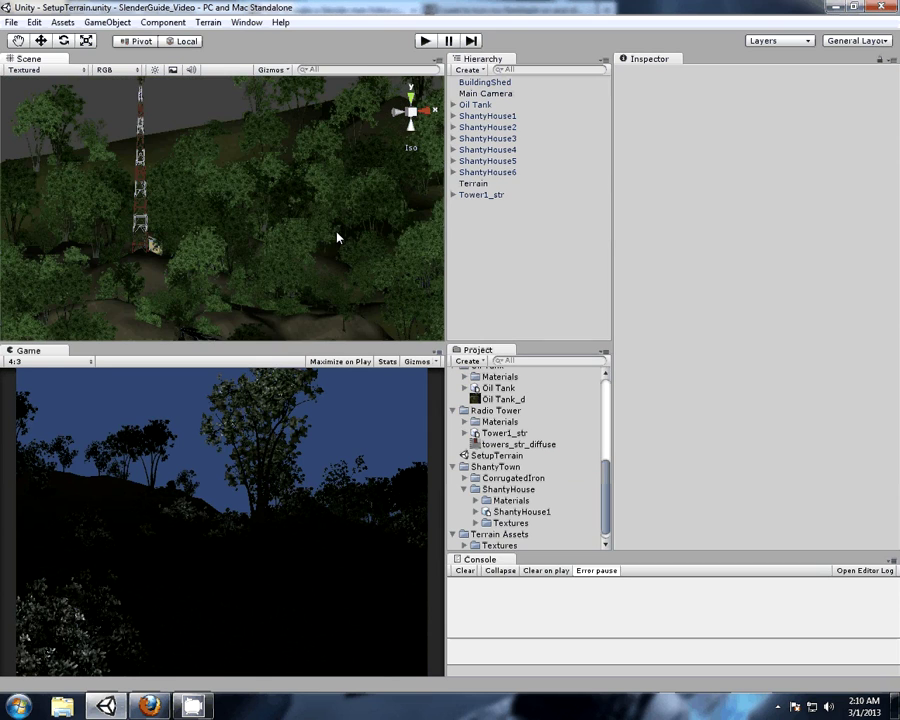
pyautogui.keyDown('alt'); pyautogui.moveTo(337, 238); pyautogui.dragTo(505, 251); pyautogui.keyUp('alt')
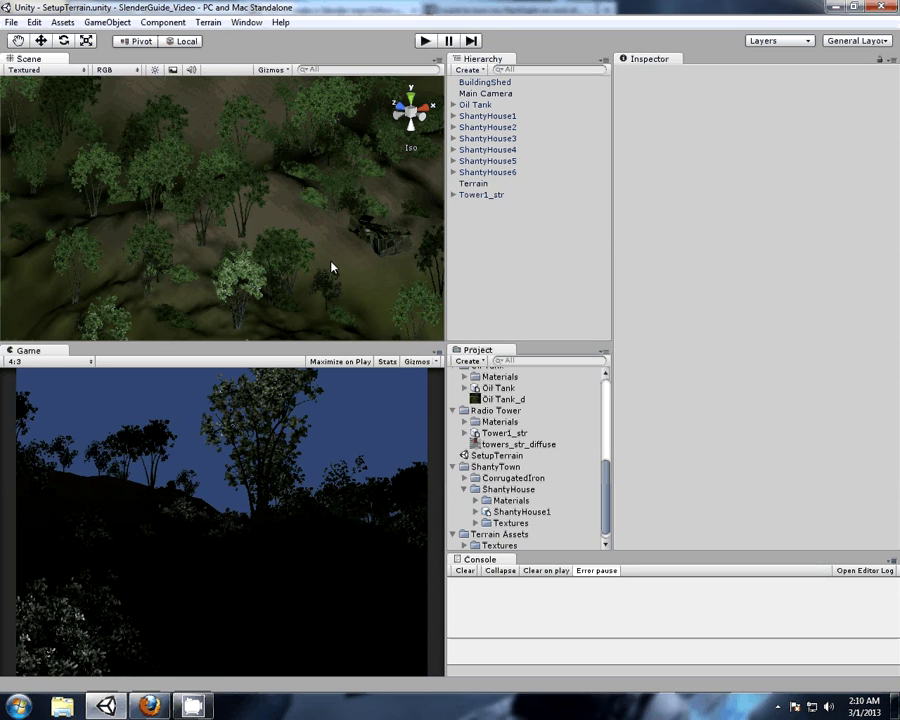
pyautogui.click(558, 227)
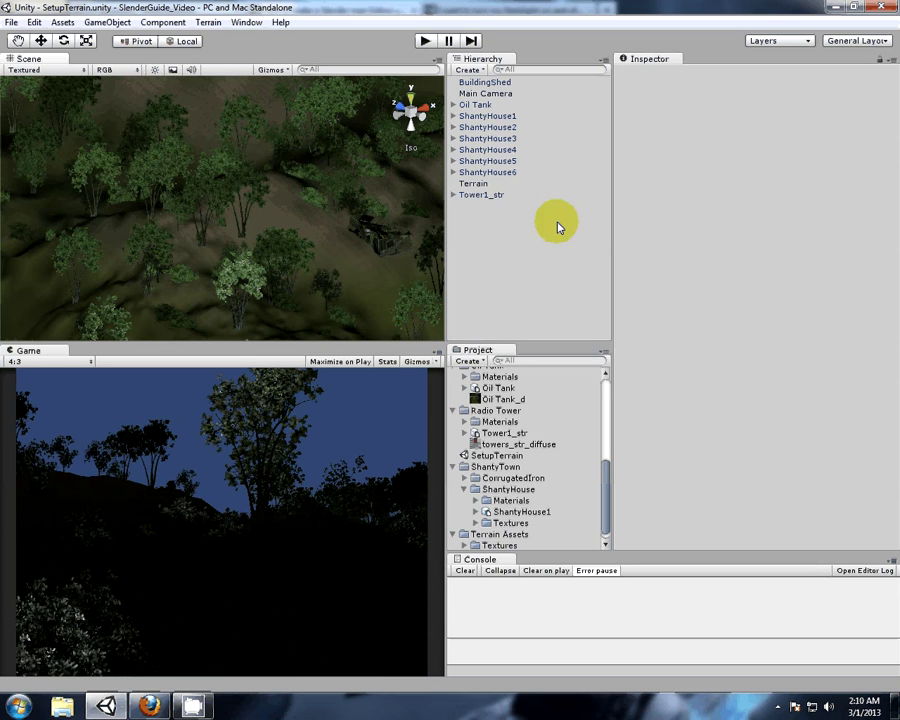
# - Frame ShantyHouse1 and the Oil Tank in the scene and examine how each sits among the trees
pyautogui.doubleClick(508, 118)
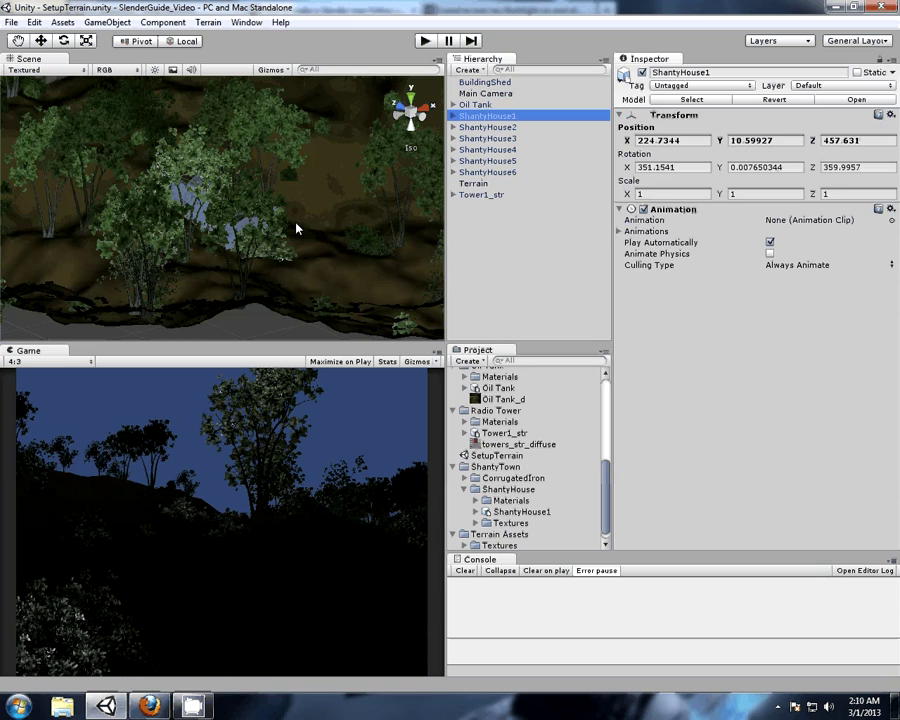
pyautogui.click(243, 249)
pyautogui.scroll(-8, 242, 248)
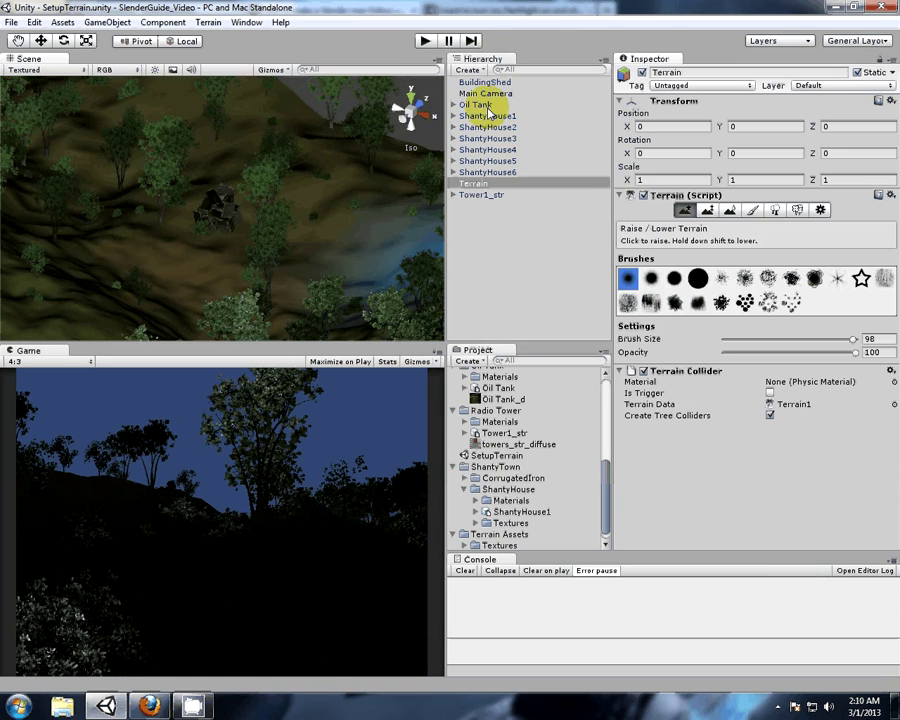
pyautogui.doubleClick(484, 105)
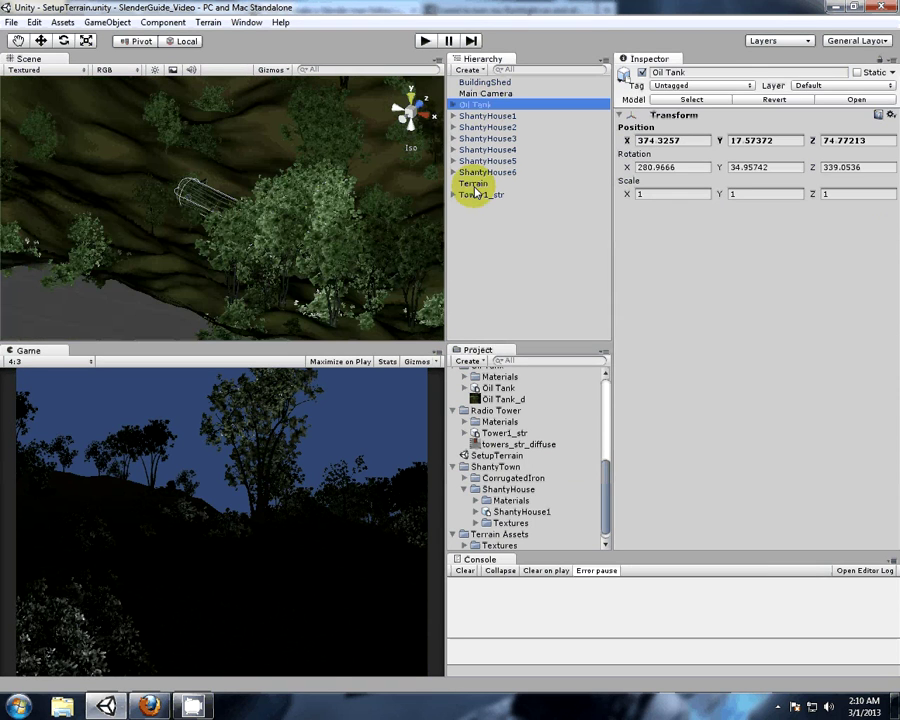
pyautogui.keyDown('alt'); pyautogui.moveTo(400, 250); pyautogui.dragTo(409, 316); pyautogui.keyUp('alt')
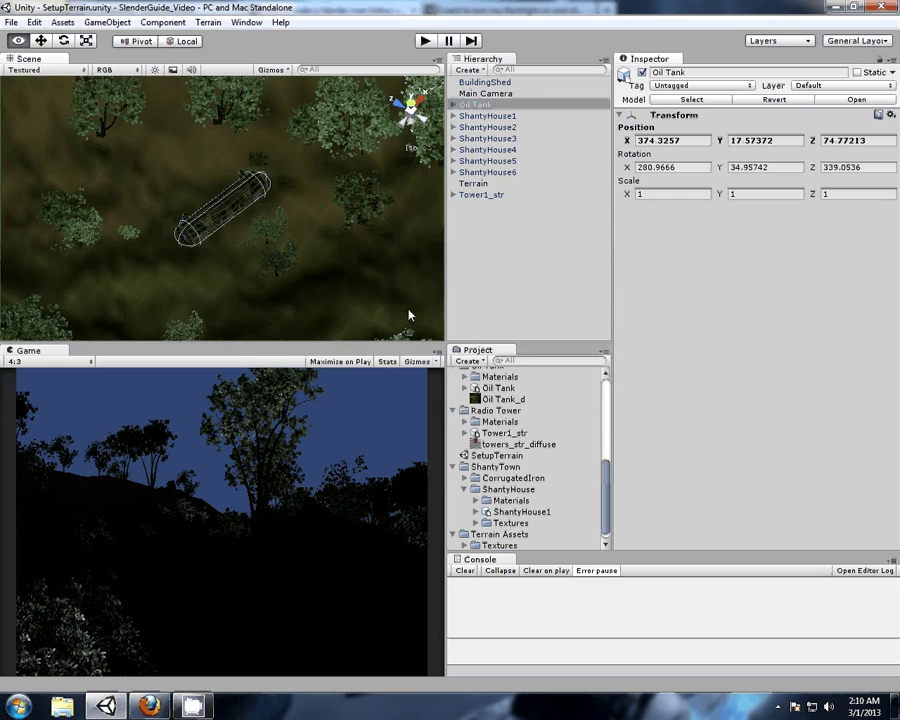
# - Inspect the Tower1_str and ShantyHouse objects placed in the scene
pyautogui.click(500, 173)
pyautogui.click(500, 194)
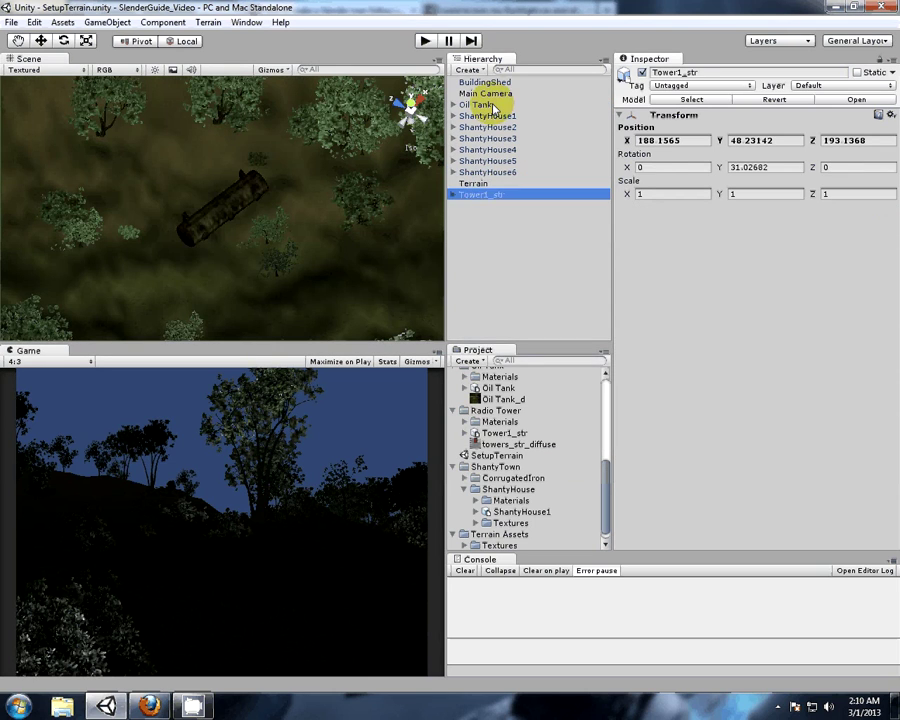
pyautogui.click(495, 116)
pyautogui.click(491, 196)
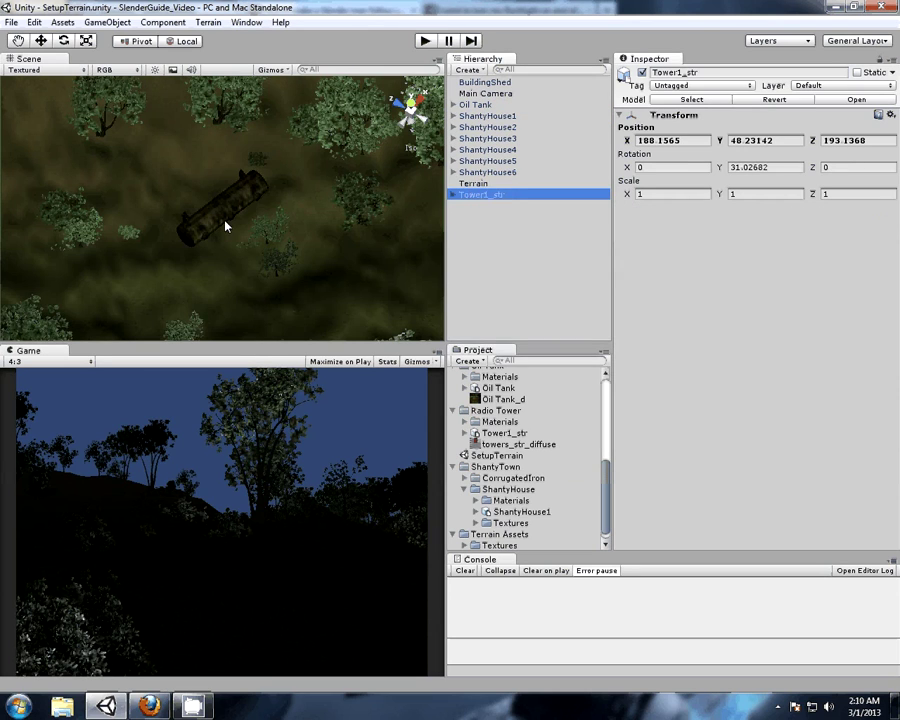
# - Clear the selection and examine the whole terrain from above and from the side, ending with a close look at the radio tower
pyautogui.click(226, 264)
pyautogui.scroll(-4, 227, 263)
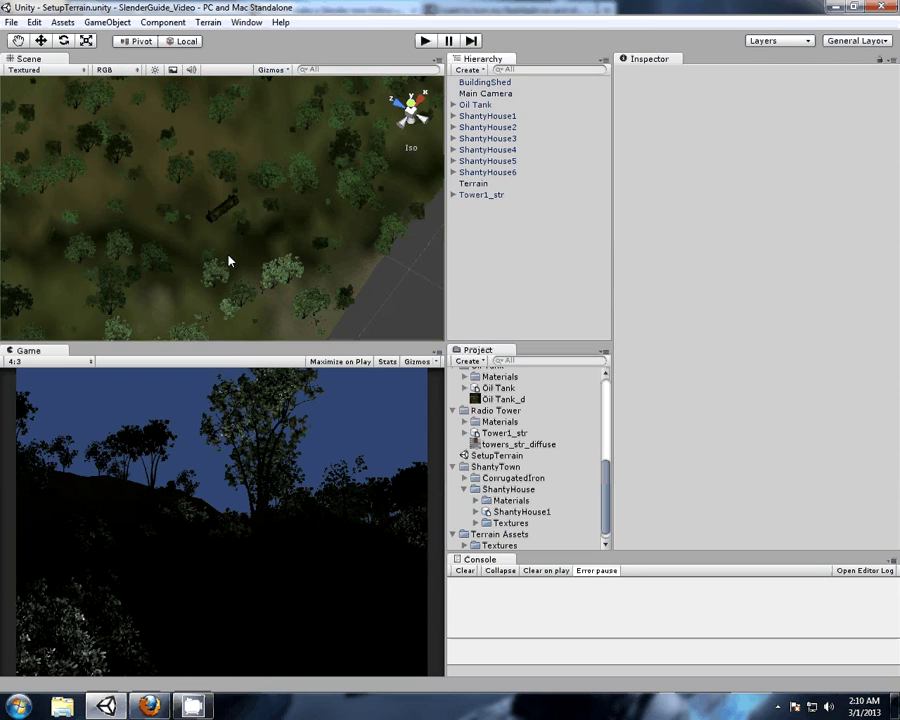
pyautogui.keyDown('alt'); pyautogui.moveTo(228, 261); pyautogui.dragTo(284, 199); pyautogui.keyUp('alt')
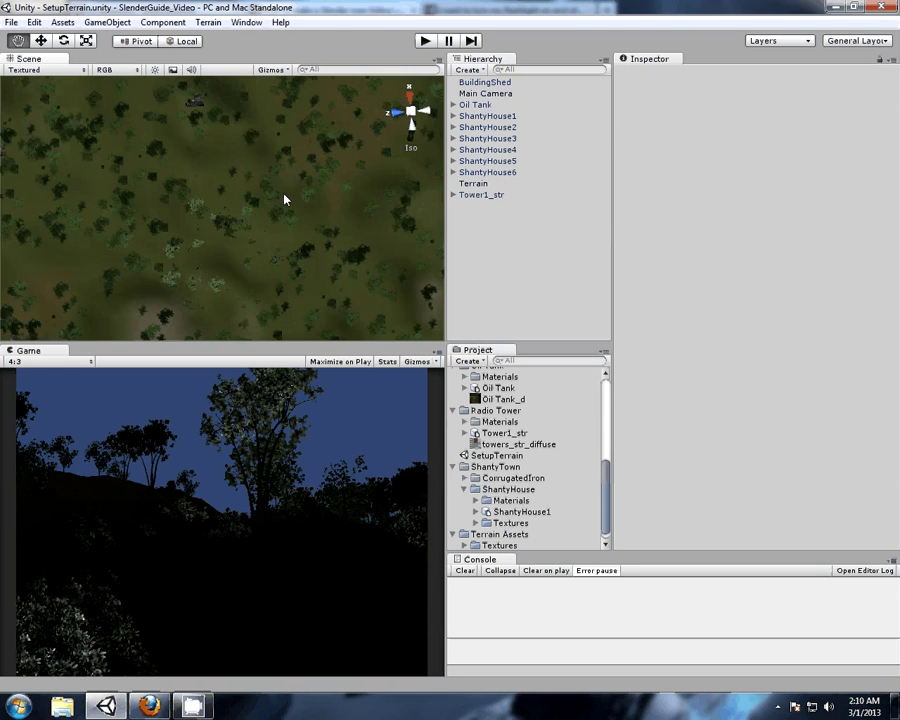
pyautogui.scroll(-2, 249, 245)
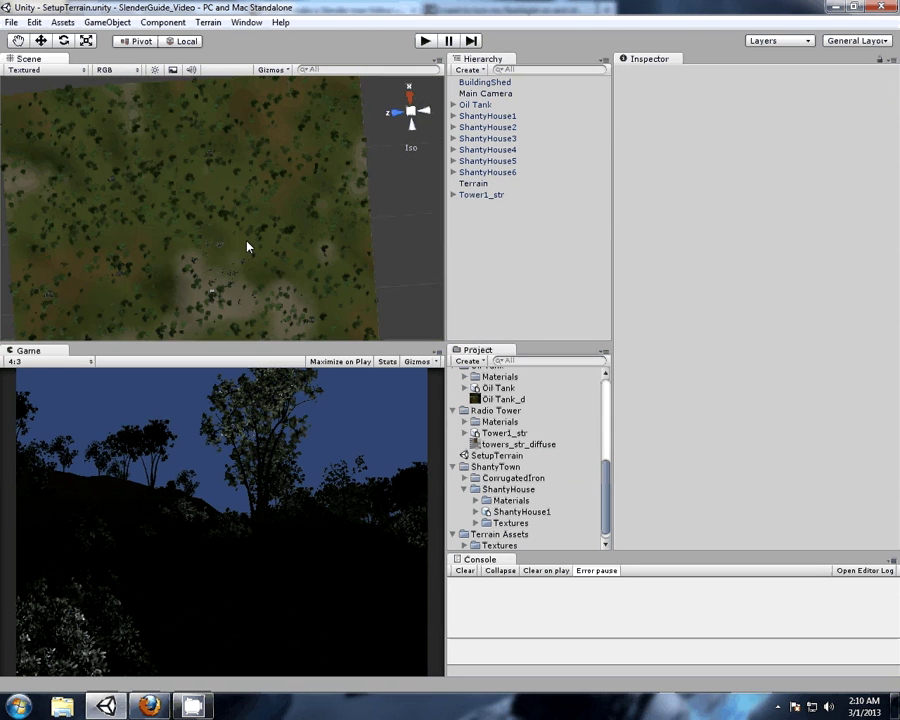
pyautogui.scroll(-3, 224, 231)
pyautogui.keyDown('alt'); pyautogui.moveTo(225, 231); pyautogui.dragTo(225, 289); pyautogui.keyUp('alt')
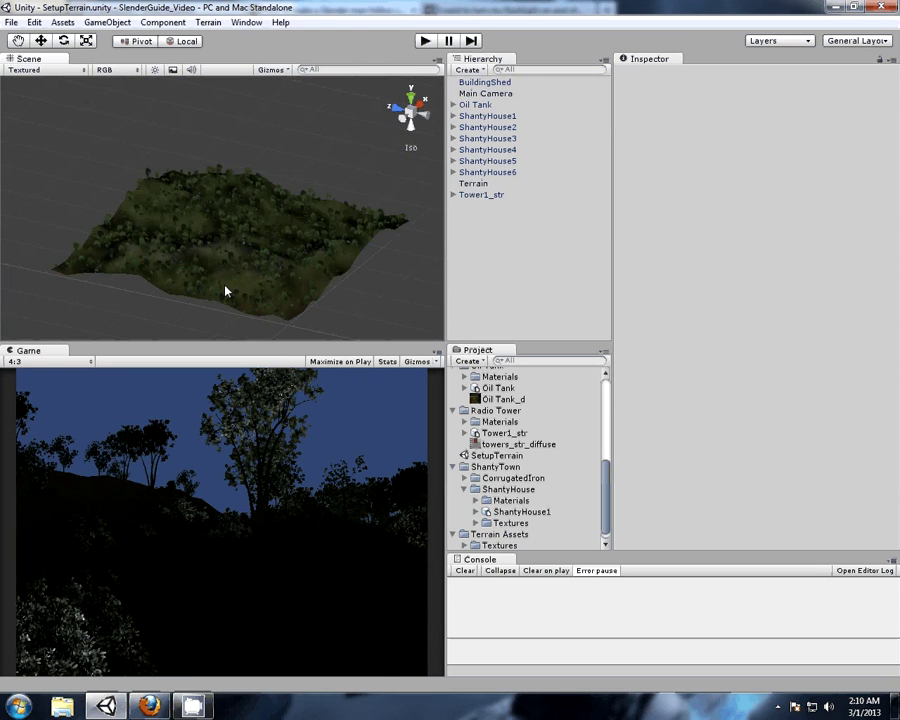
pyautogui.scroll(2, 265, 311)
pyautogui.scroll(2, 217, 253)
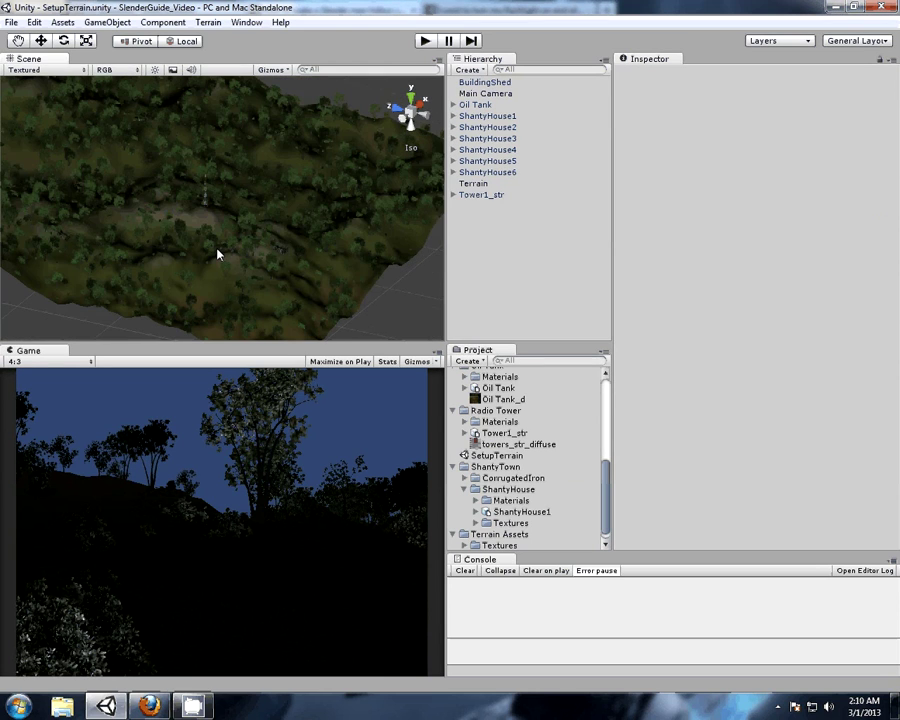
pyautogui.scroll(3, 185, 280)
pyautogui.scroll(3, 185, 279)
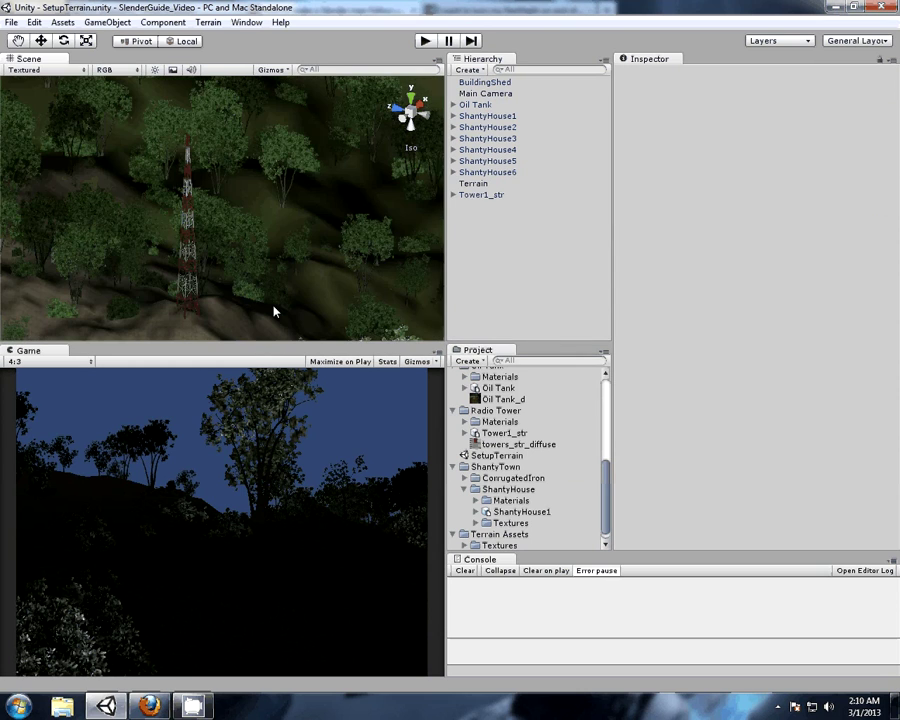
# - Examine the landscape around the radio tower from other angles and bring the whole terrain back into view
pyautogui.keyDown('alt'); pyautogui.moveTo(275, 309); pyautogui.dragTo(306, 238); pyautogui.keyUp('alt')
pyautogui.scroll(-5, 300, 240)
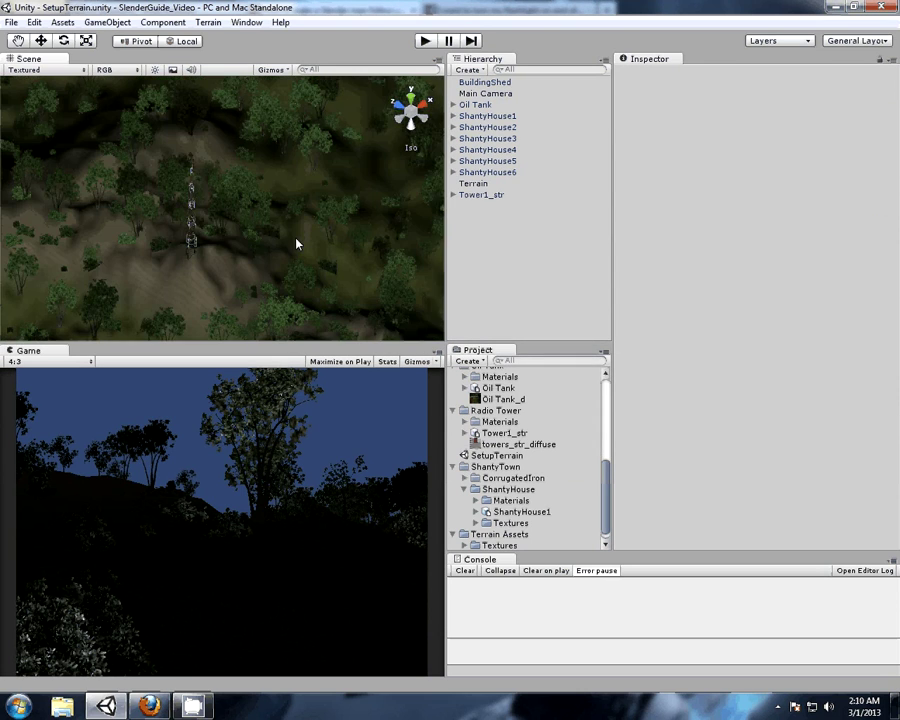
pyautogui.scroll(-3, 300, 250)
pyautogui.keyDown('alt'); pyautogui.moveTo(323, 298); pyautogui.dragTo(224, 255); pyautogui.keyUp('alt')
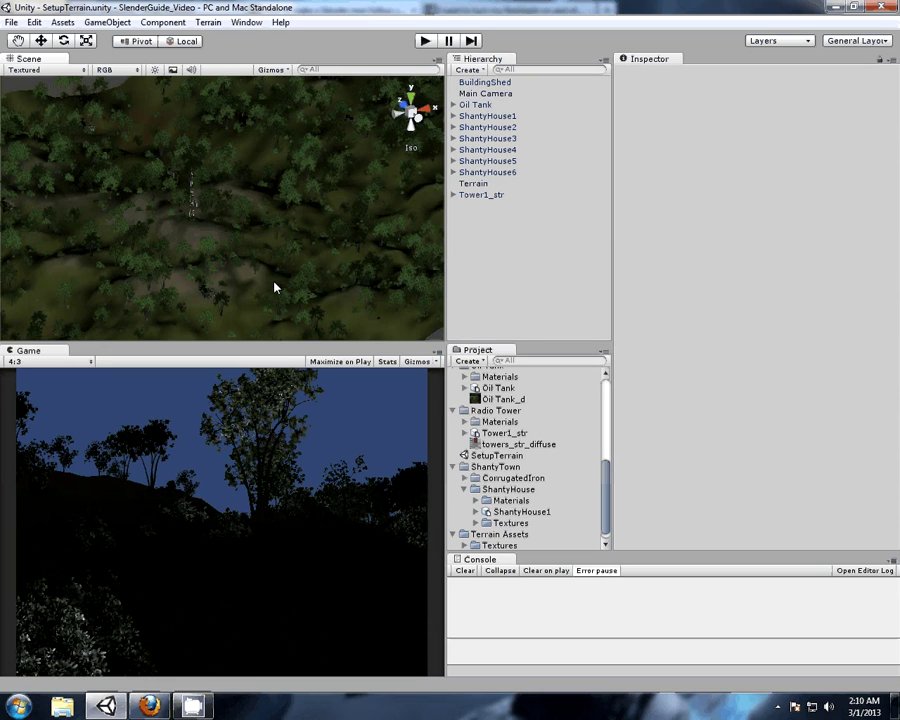
pyautogui.click(485, 261)
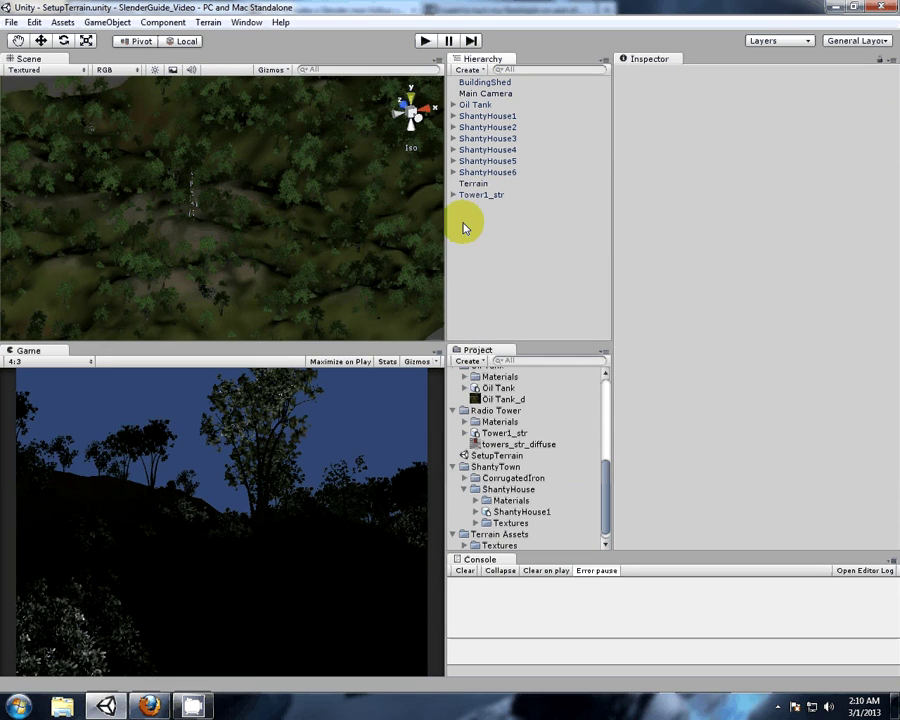
pyautogui.scroll(-7, 226, 184)
pyautogui.keyDown('alt'); pyautogui.moveTo(227, 184); pyautogui.dragTo(490, 265); pyautogui.keyUp('alt')
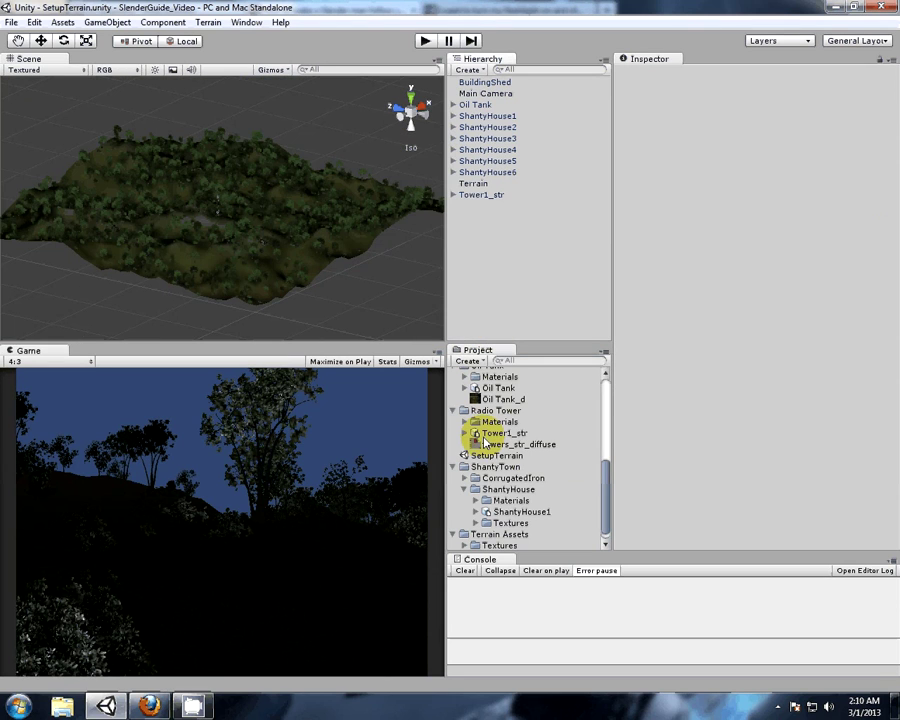
# - Switch to Firefox to reread the guide's step 1 about adding a first person controller, and return to Unity
pyautogui.click(150, 706)
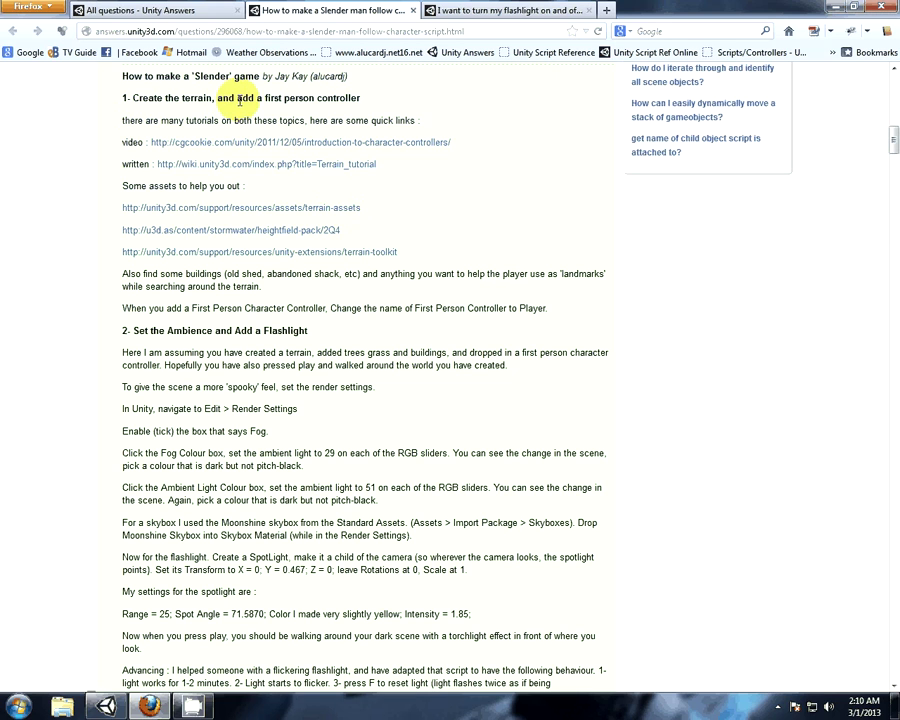
pyautogui.moveTo(238, 100); pyautogui.dragTo(315, 99)
pyautogui.click(333, 99)
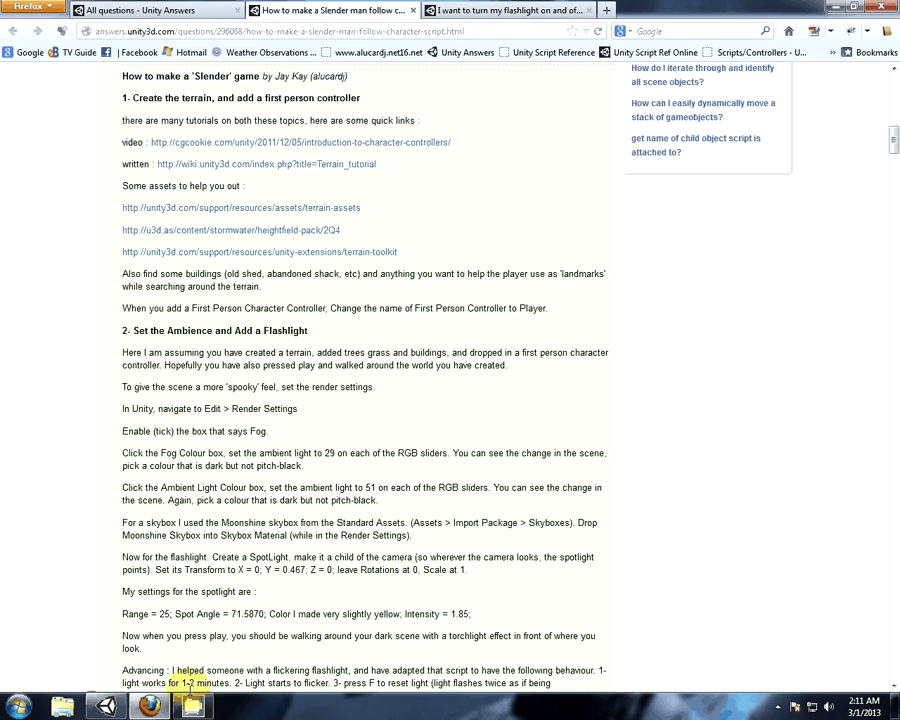
pyautogui.click(106, 706)
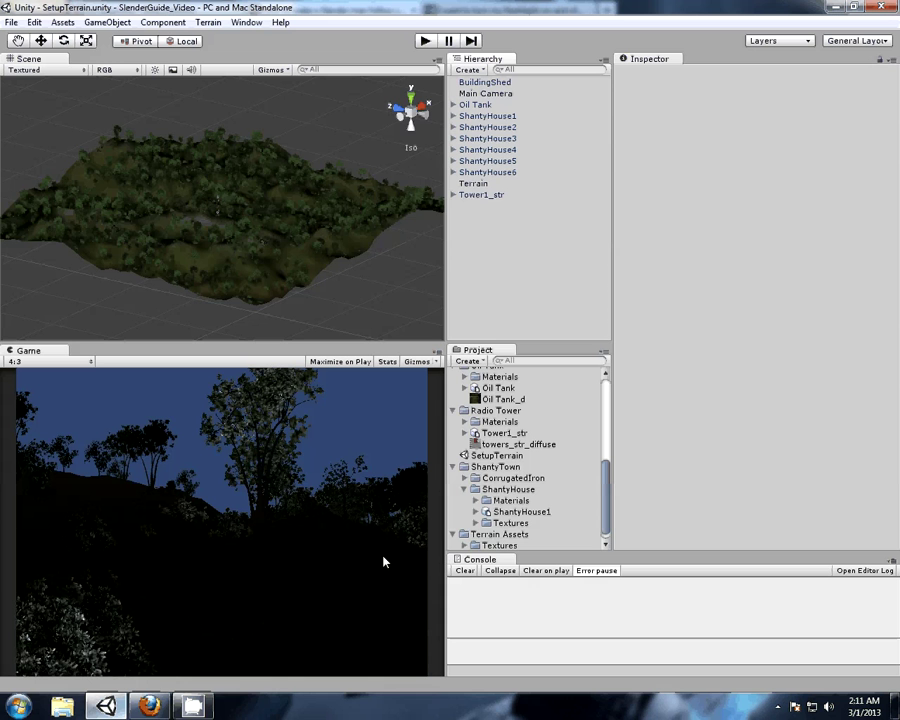
# - Collapse all the expanded asset folders in the project, from BuildingShed to Terrain Assets
pyautogui.click(453, 411)
pyautogui.click(453, 388)
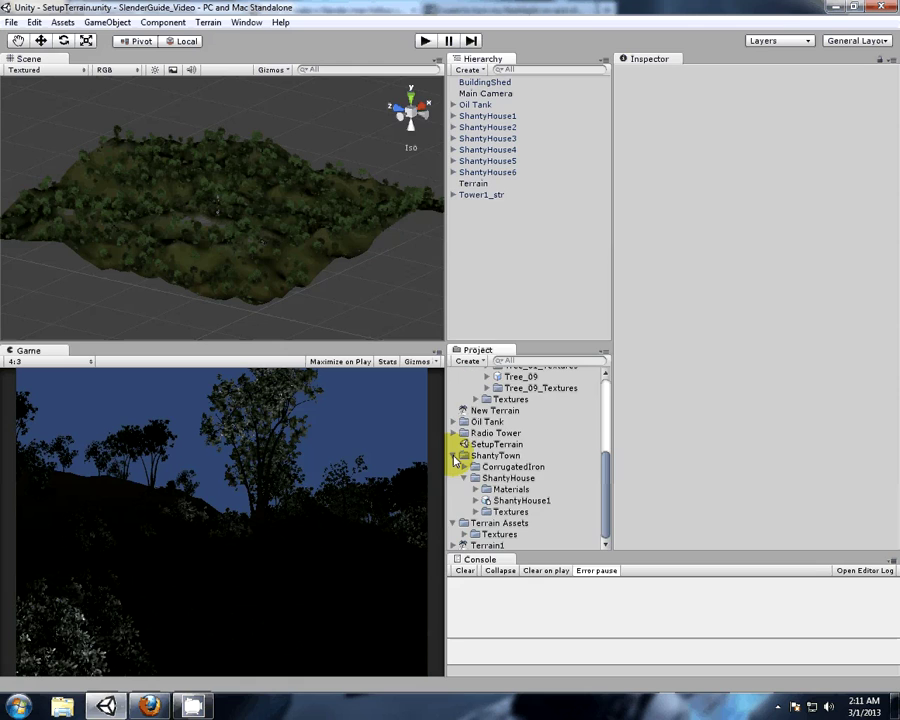
pyautogui.click(453, 456)
pyautogui.scroll(5, 470, 415)
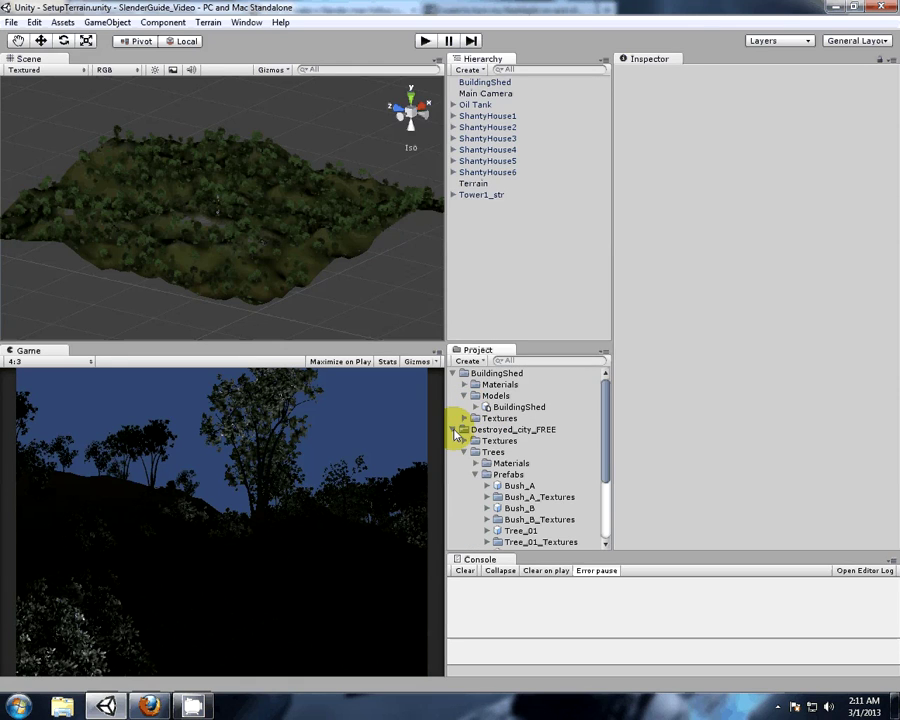
pyautogui.click(453, 429)
pyautogui.click(453, 373)
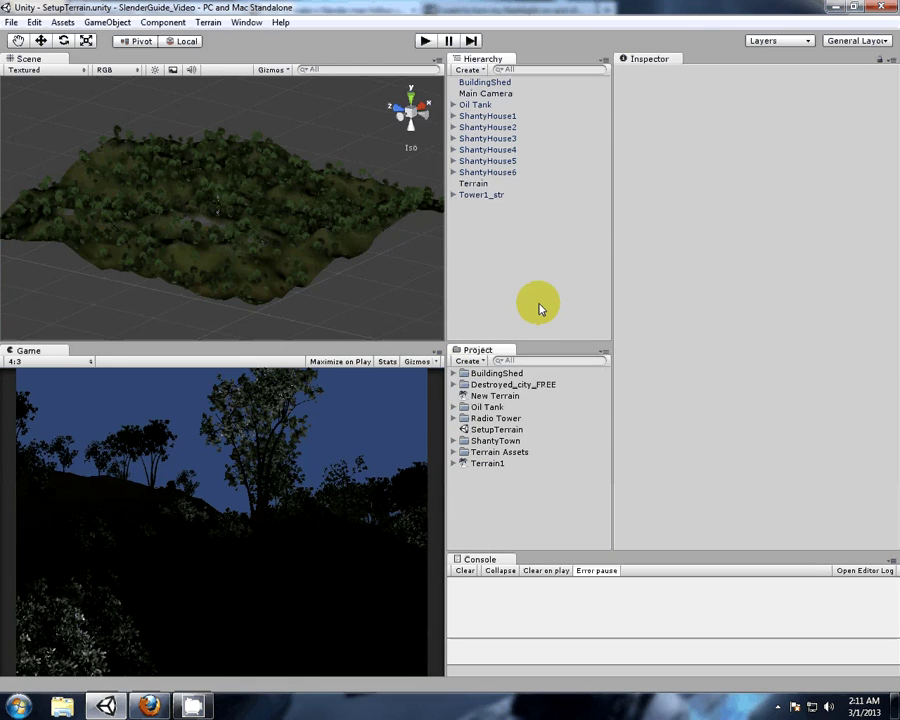
# - Import the Character Controller package with all of its items
pyautogui.click(62, 22)
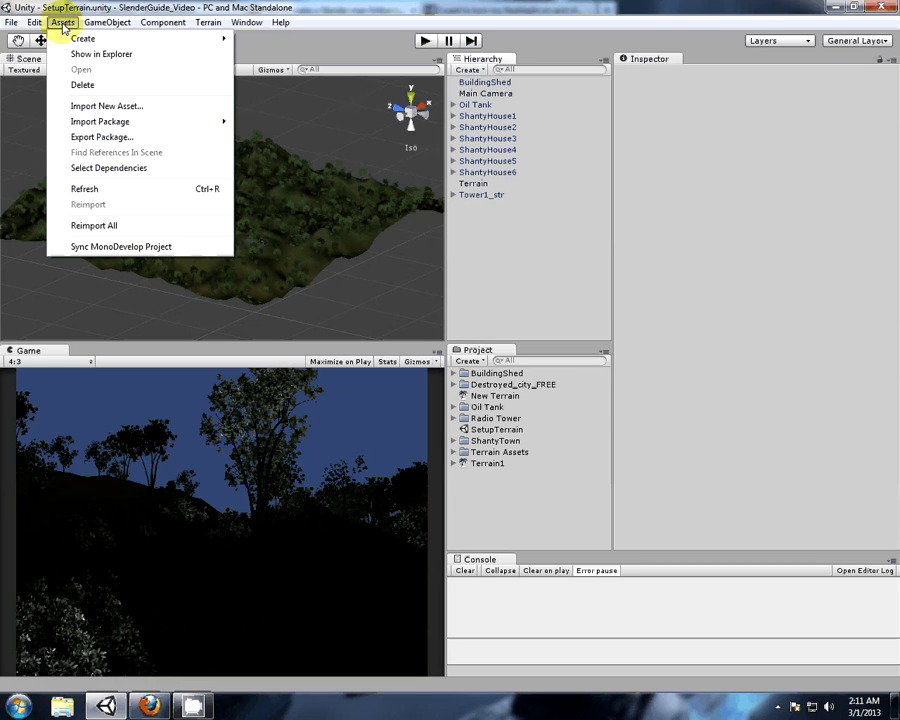
pyautogui.moveTo(145, 126)
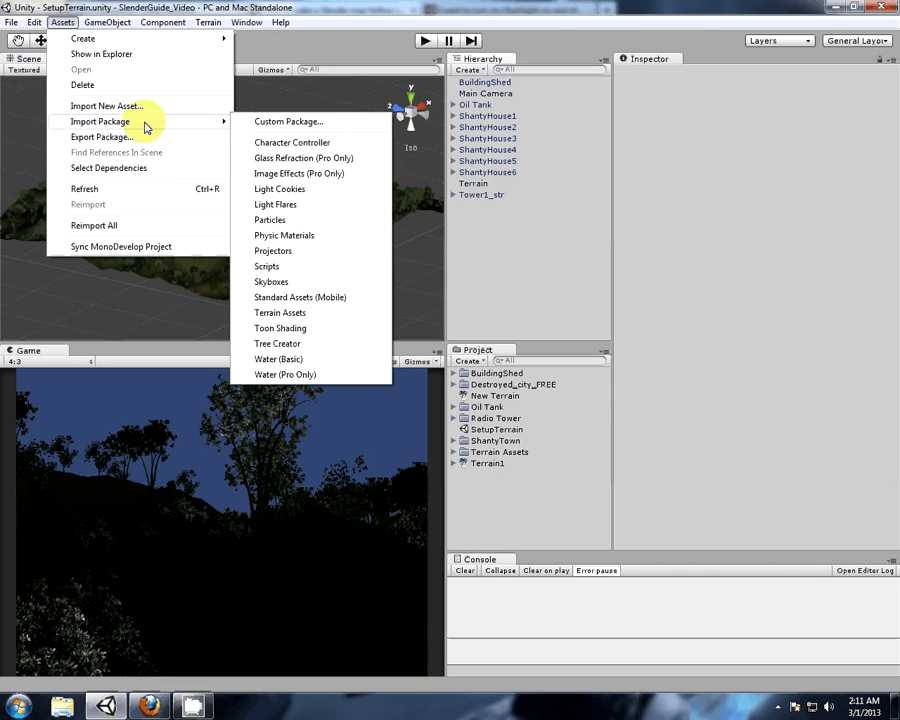
pyautogui.click(286, 146)
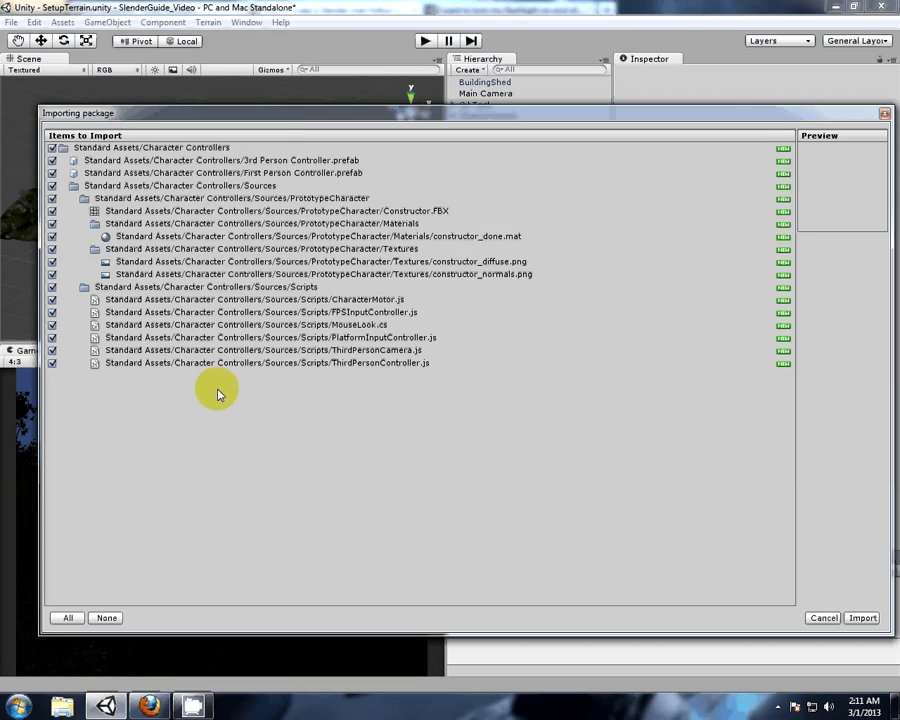
pyautogui.click(862, 618)
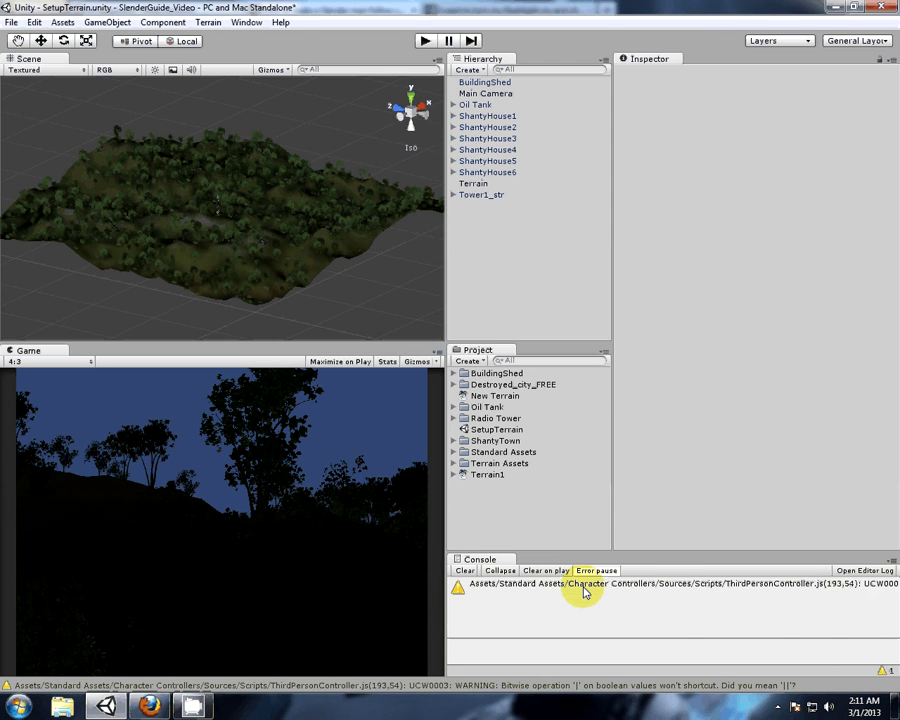
# - Open the ThirdPersonController script from the console warning and inspect the speed modifier condition on line 193
pyautogui.click(649, 588)
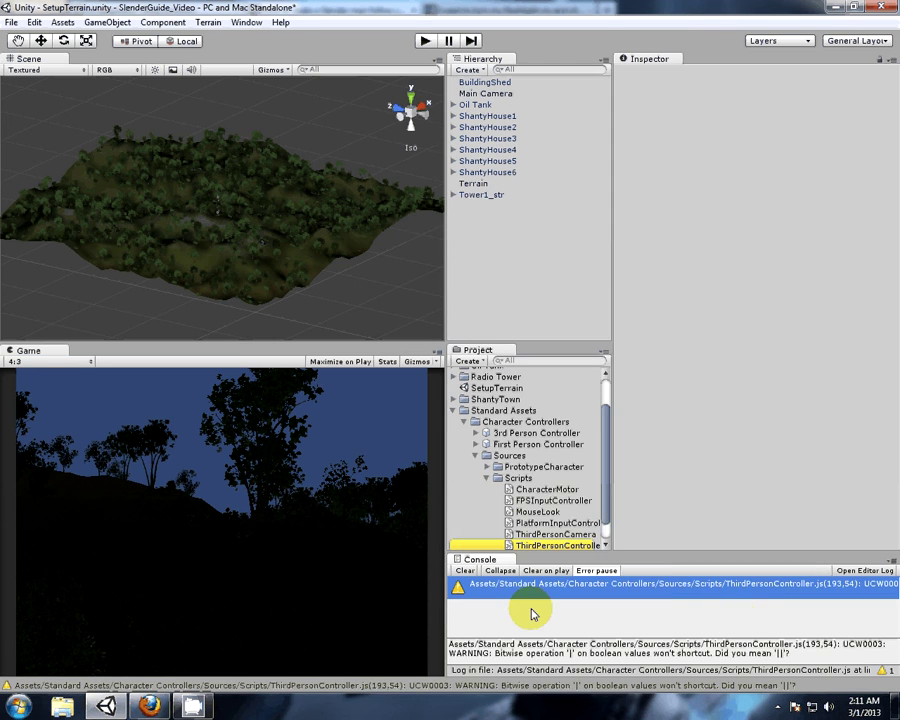
pyautogui.scroll(-1, 601, 470)
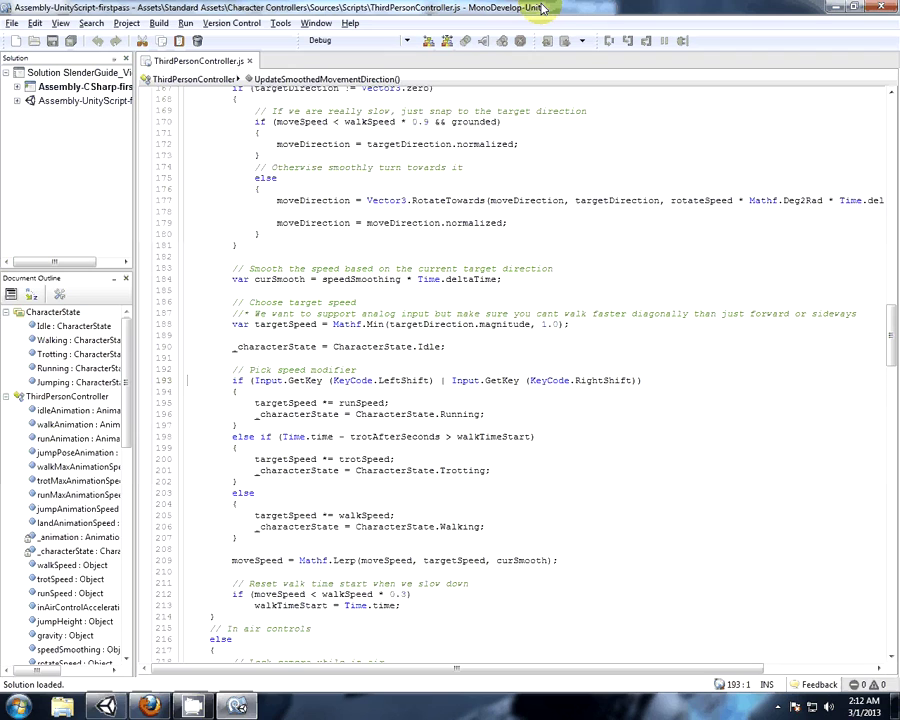
pyautogui.click(693, 170)
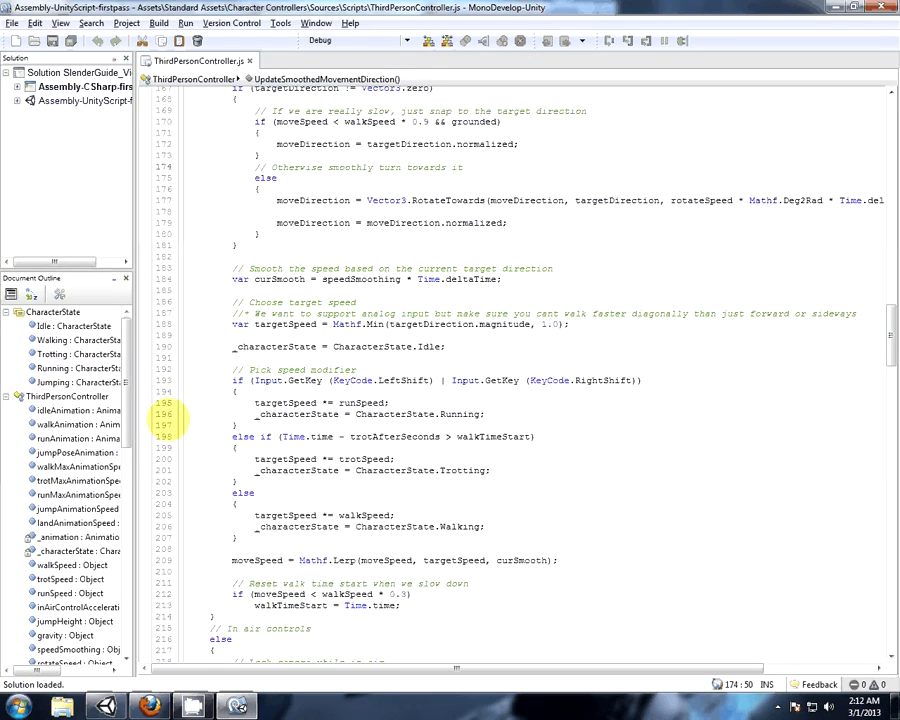
pyautogui.click(214, 382)
pyautogui.moveTo(181, 384); pyautogui.dragTo(314, 382)
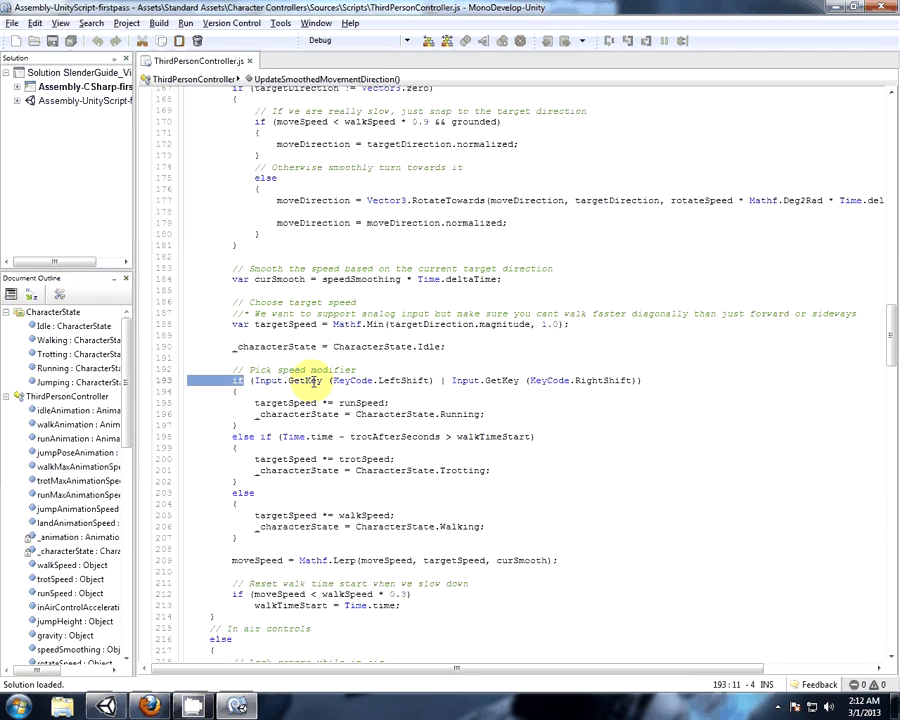
pyautogui.keyDown('shift'); pyautogui.click(737, 378); pyautogui.keyUp('shift')
pyautogui.click(695, 383)
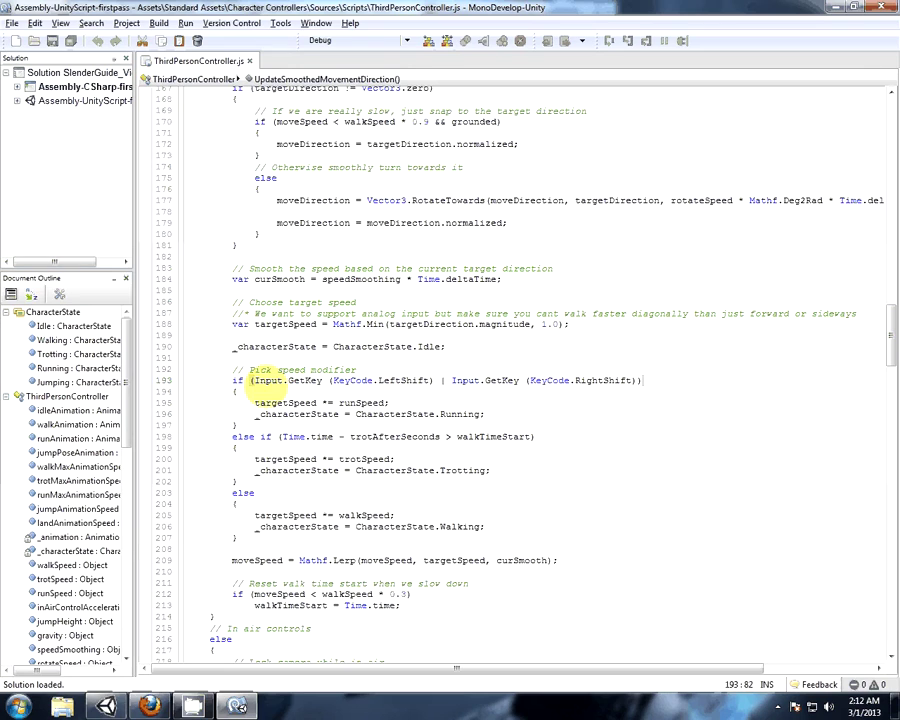
# - Change the single | between the two shift-key checks on line 193 to || and save the script
pyautogui.click(445, 381)
pyautogui.write('|')
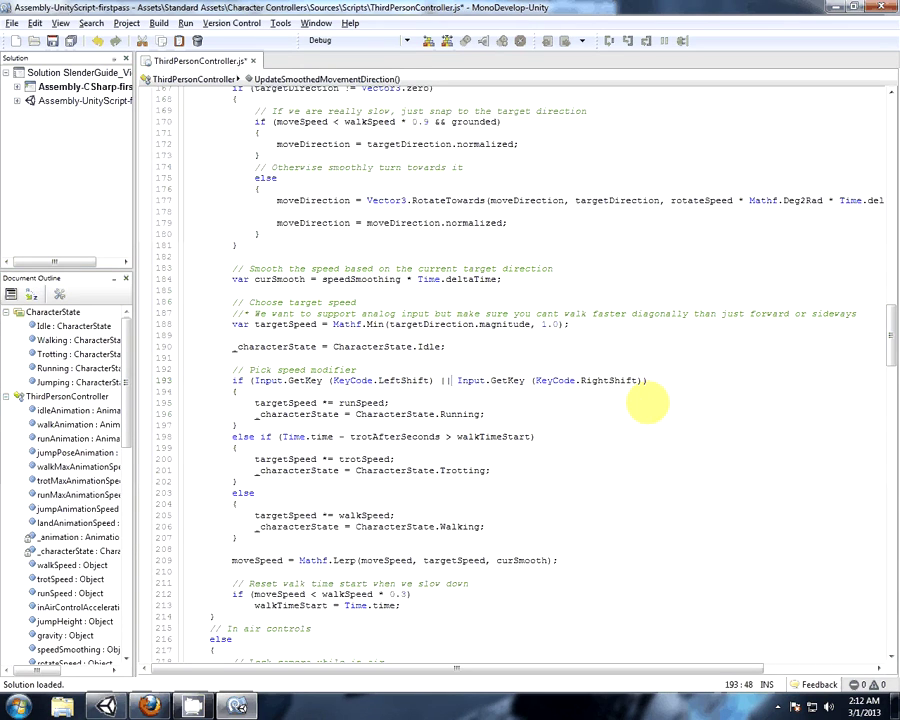
pyautogui.click(636, 386)
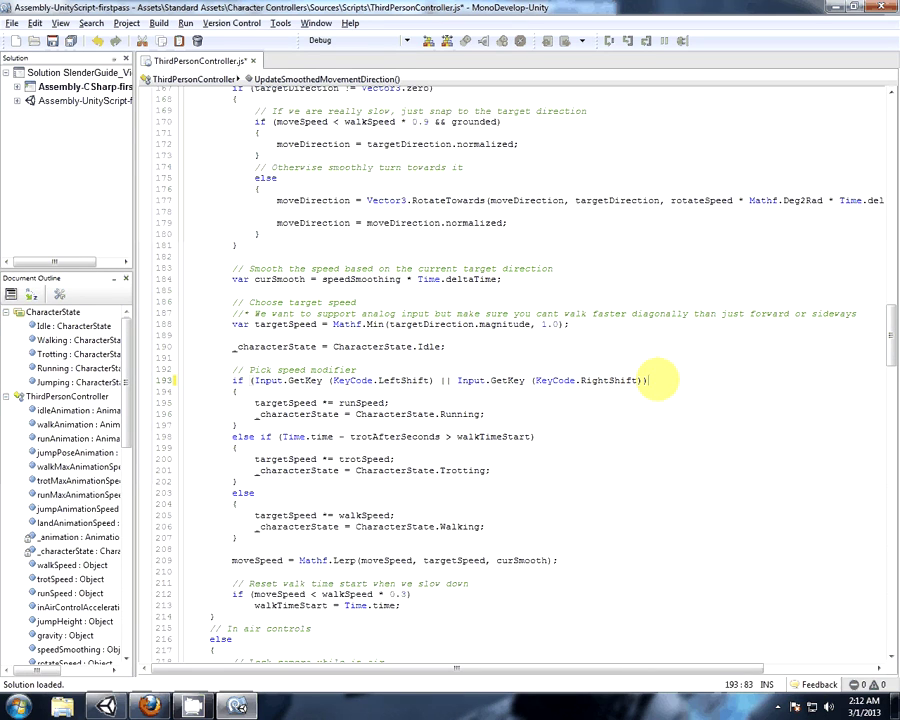
pyautogui.click(597, 290)
pyautogui.hotkey('ctrl', 's')
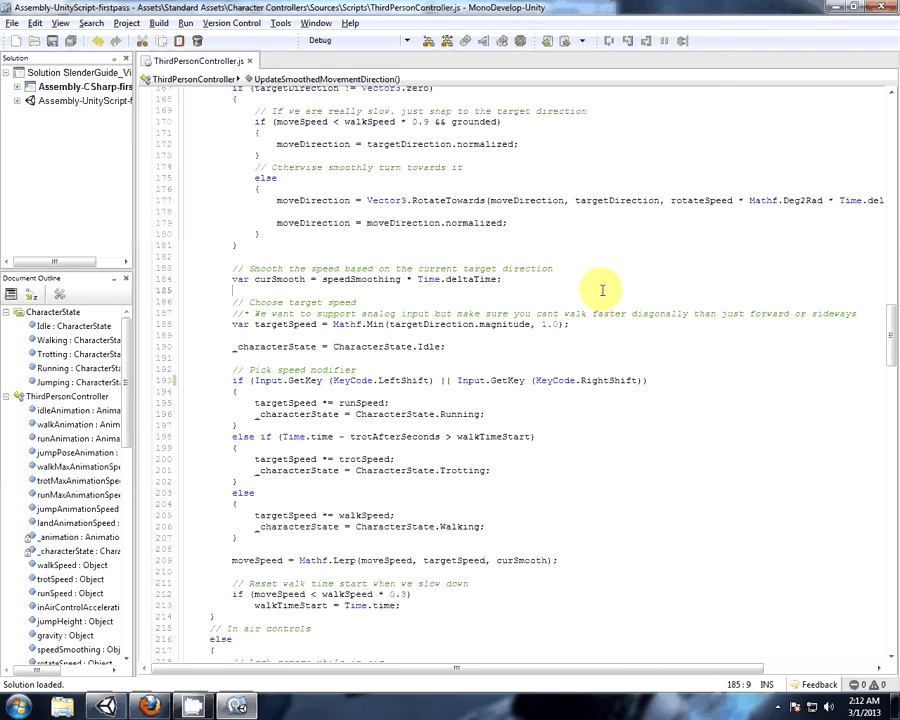
# - Close the ThirdPersonController script and switch back to Unity
pyautogui.click(249, 61)
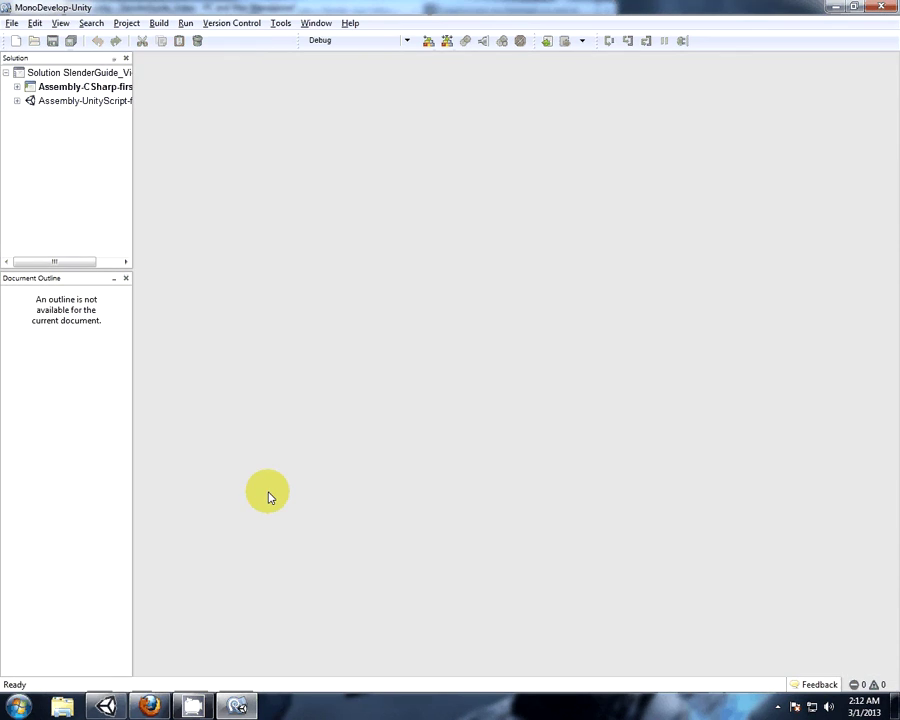
pyautogui.click(106, 706)
pyautogui.click(643, 617)
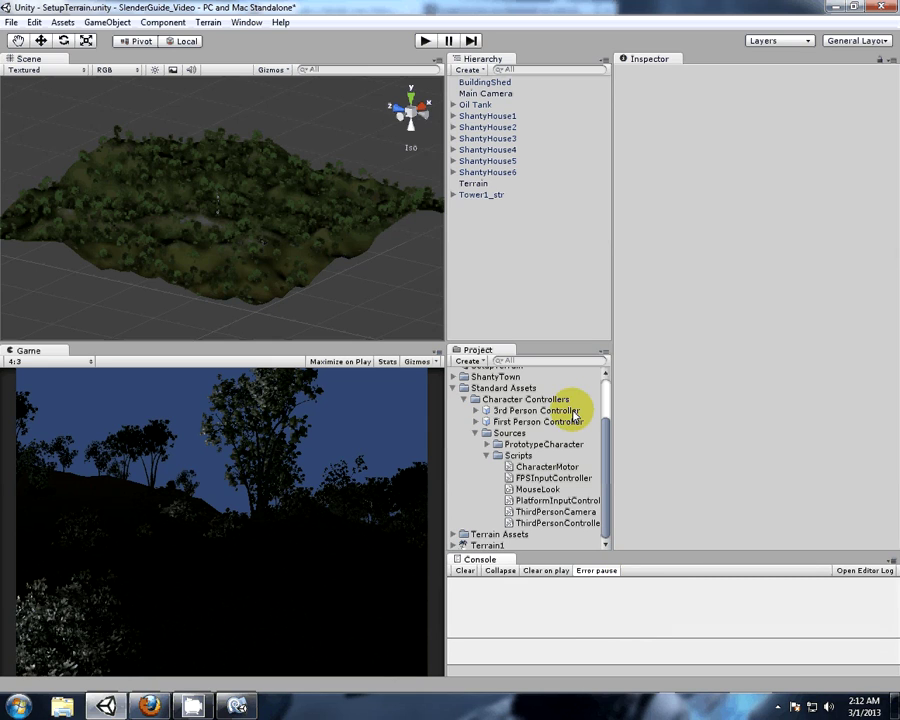
# - Collapse the Sources folder and add the First Person Controller prefab from Character Controllers to the scene
pyautogui.click(516, 423)
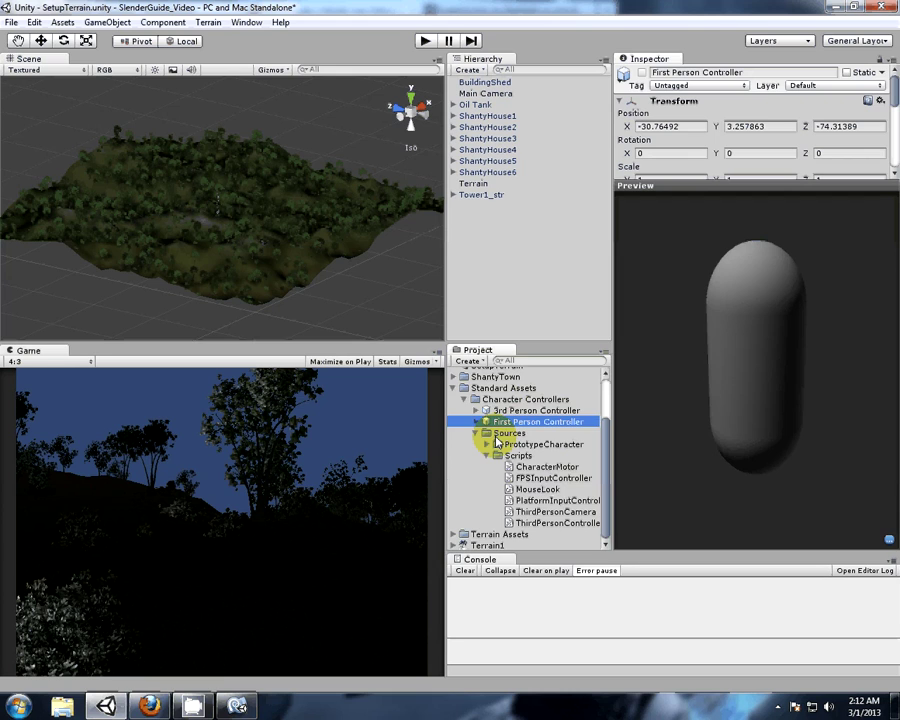
pyautogui.click(486, 434)
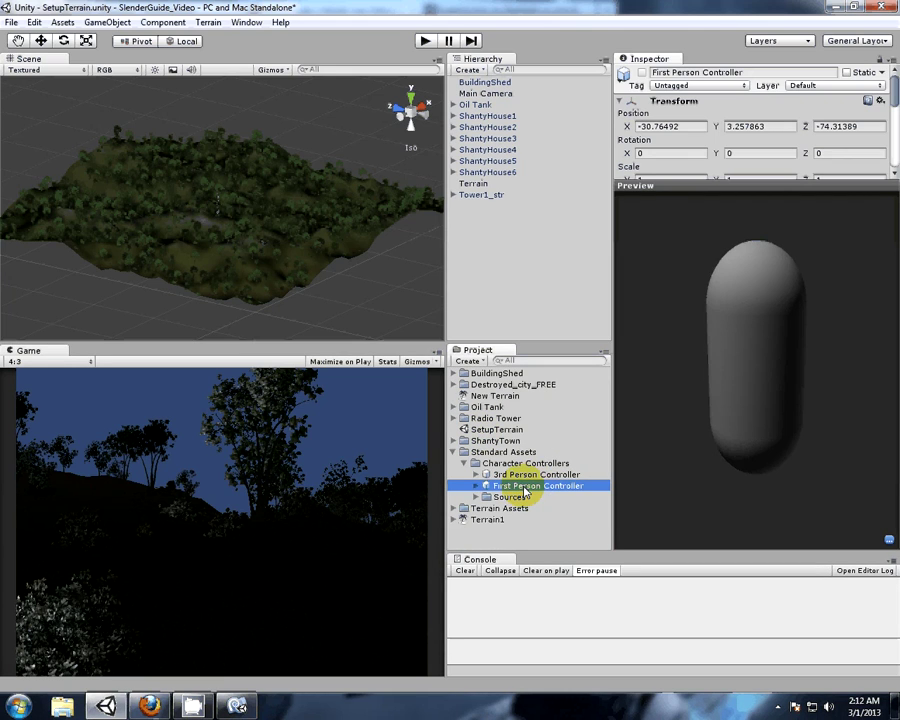
pyautogui.moveTo(524, 491); pyautogui.dragTo(476, 251)
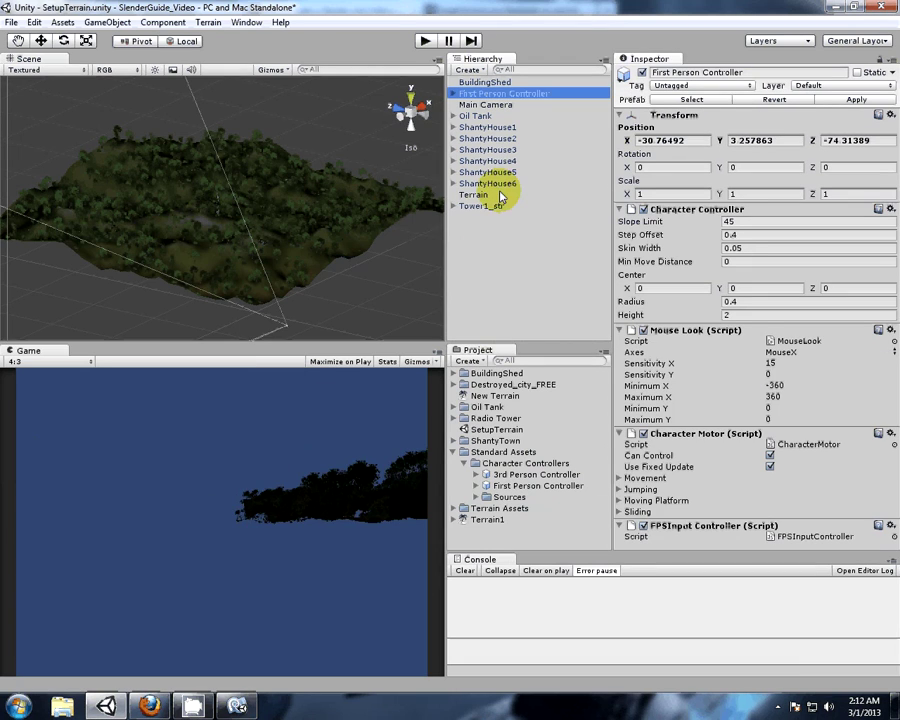
# - Expand the First Person Controller to inspect its own camera, and delete the scene's separate Main Camera
pyautogui.click(454, 94)
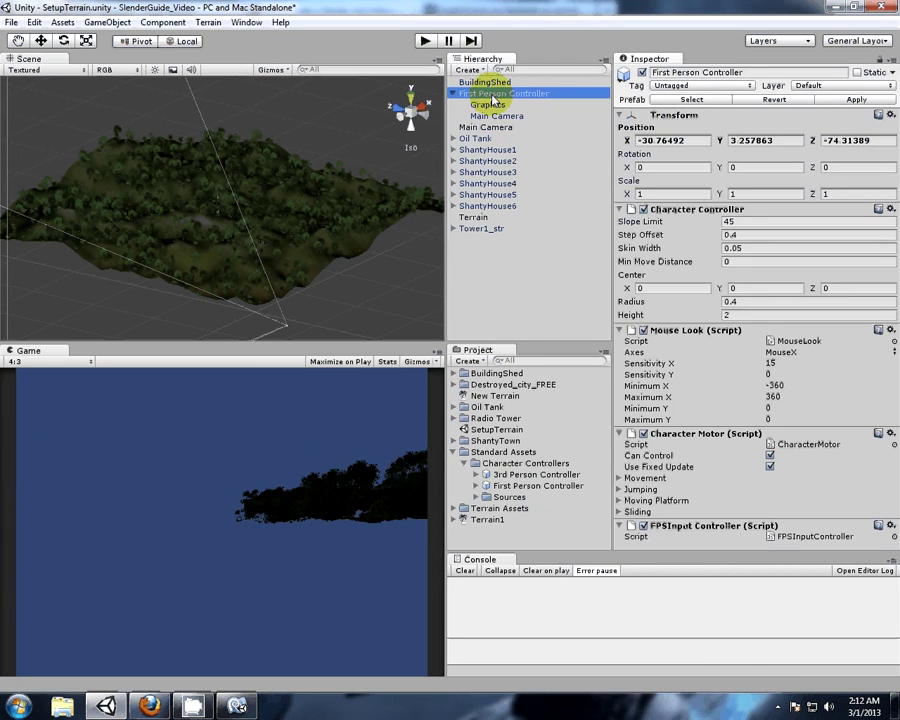
pyautogui.click(495, 116)
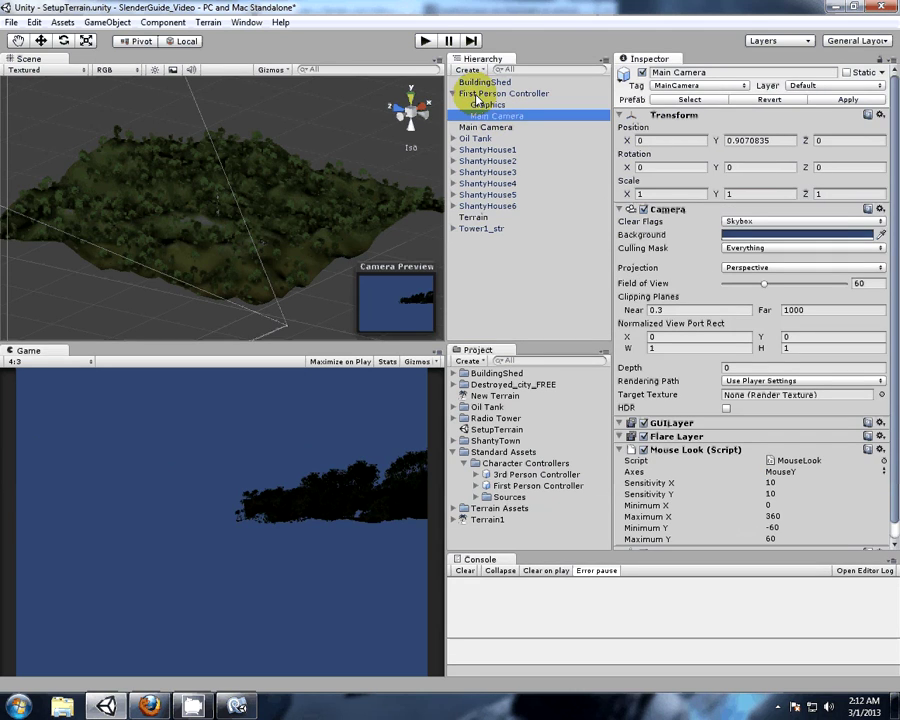
pyautogui.click(503, 129)
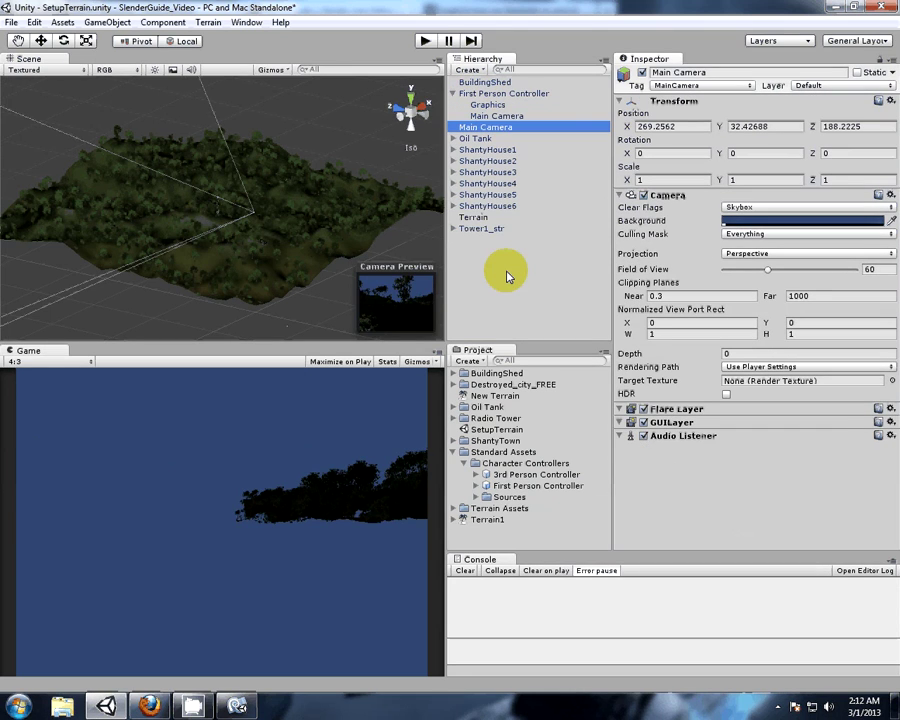
pyautogui.press('Delete')
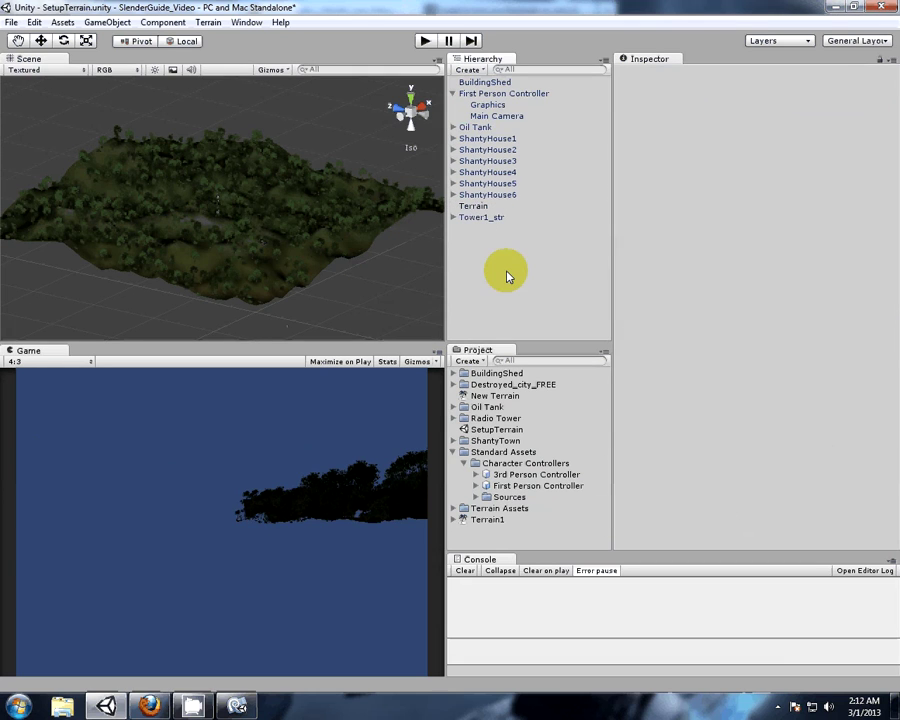
# - Move the First Person Controller over the terrain to about X 311, Y 40.4, Z 157
pyautogui.click(490, 93)
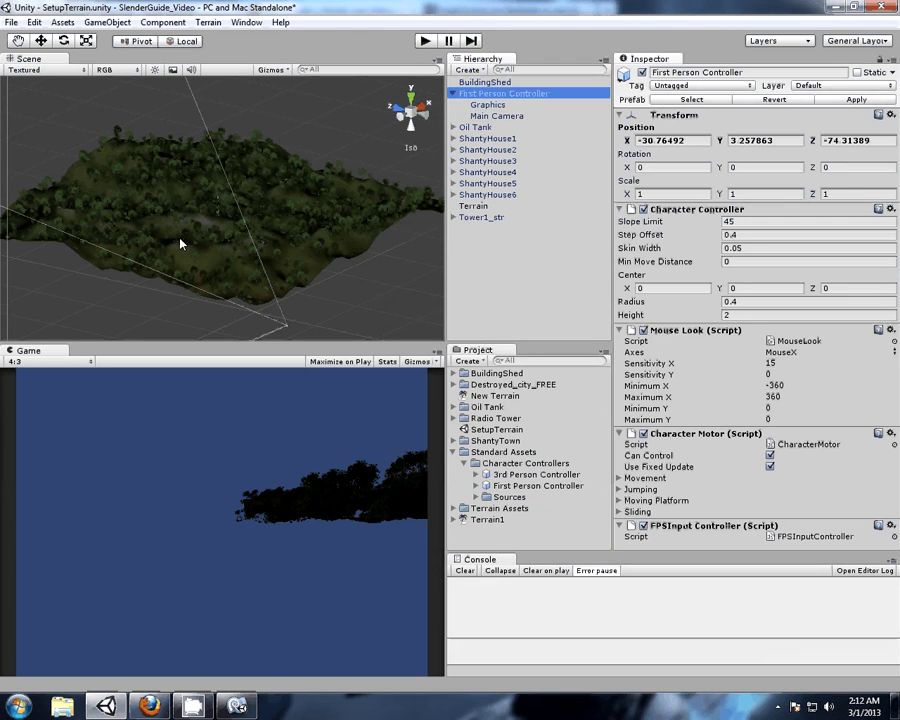
pyautogui.scroll(-5, 180, 243)
pyautogui.keyDown('alt'); pyautogui.moveTo(113, 255); pyautogui.dragTo(195, 258); pyautogui.keyUp('alt')
pyautogui.keyDown('alt'); pyautogui.moveTo(410, 270); pyautogui.dragTo(195, 335); pyautogui.keyUp('alt')
pyautogui.click(41, 41)
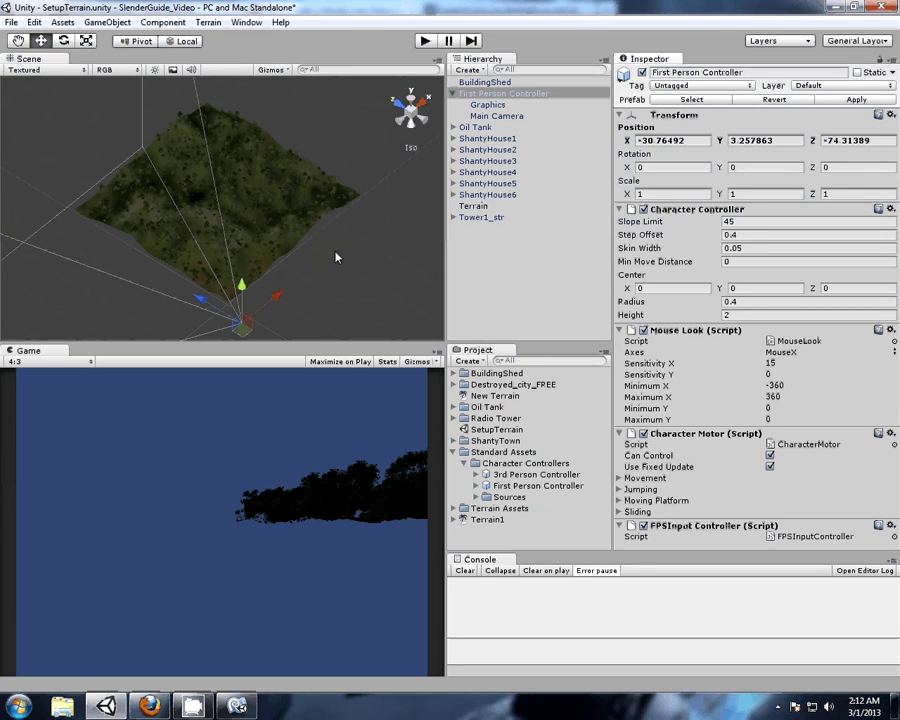
pyautogui.moveTo(278, 298); pyautogui.dragTo(208, 196)
pyautogui.moveTo(261, 172); pyautogui.dragTo(260, 168)
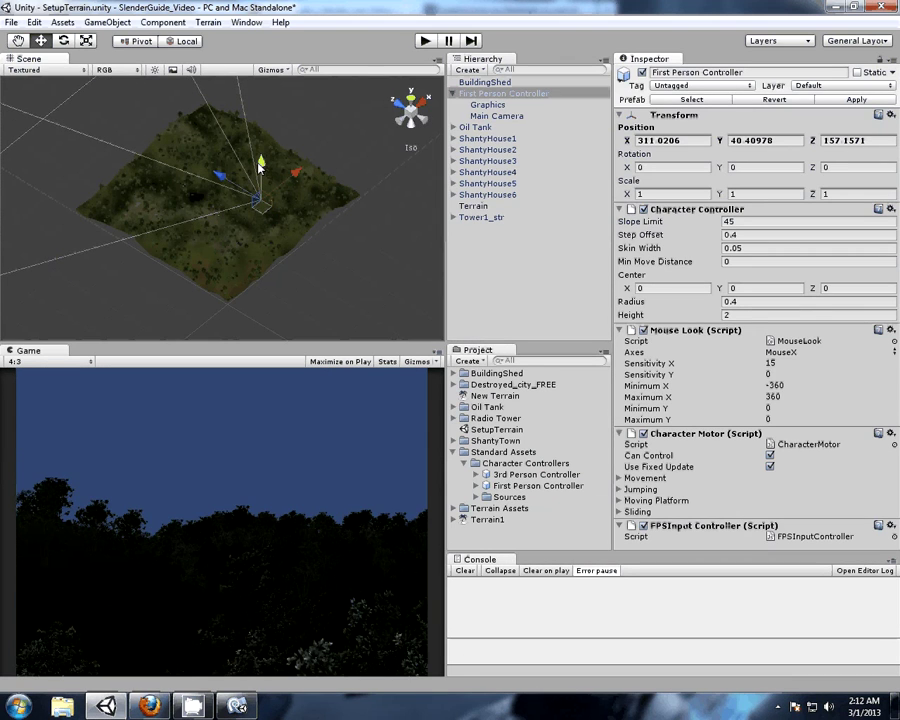
# - Add a directional light to the scene
pyautogui.click(207, 23)
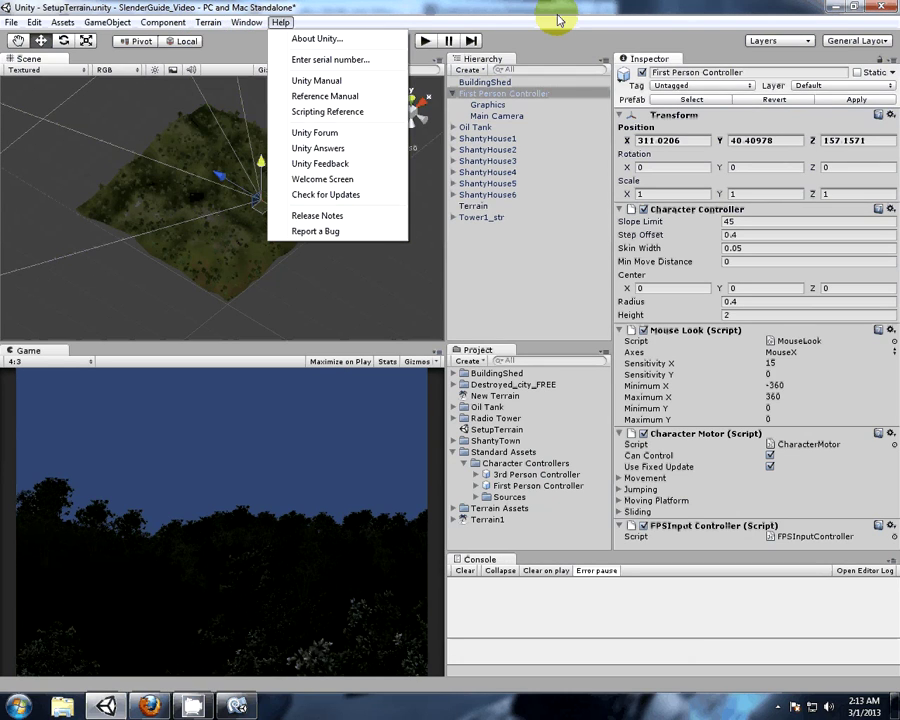
pyautogui.click(482, 36)
pyautogui.click(468, 69)
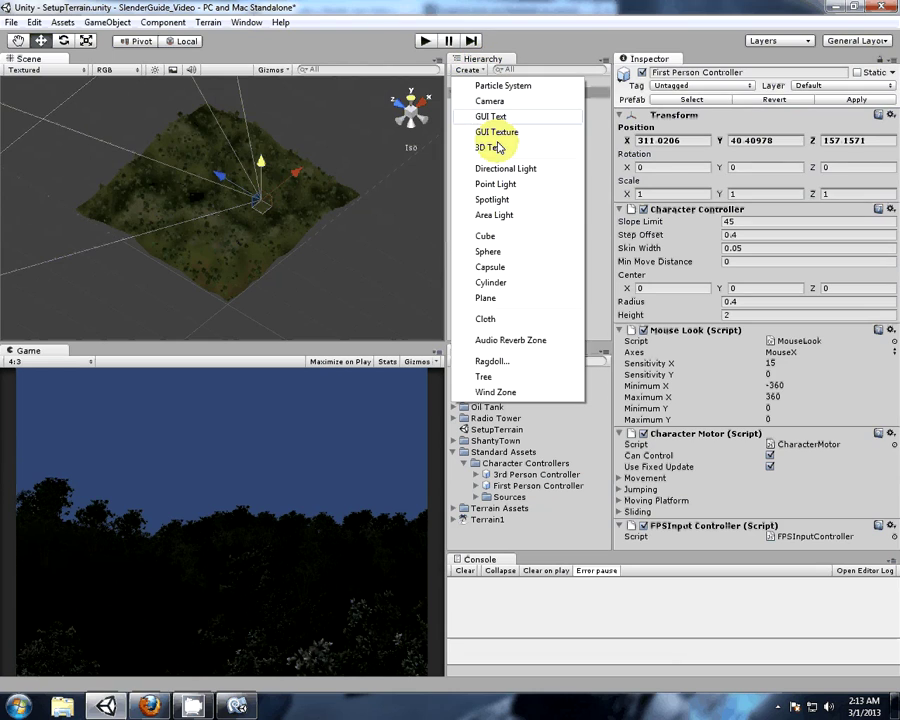
pyautogui.click(503, 169)
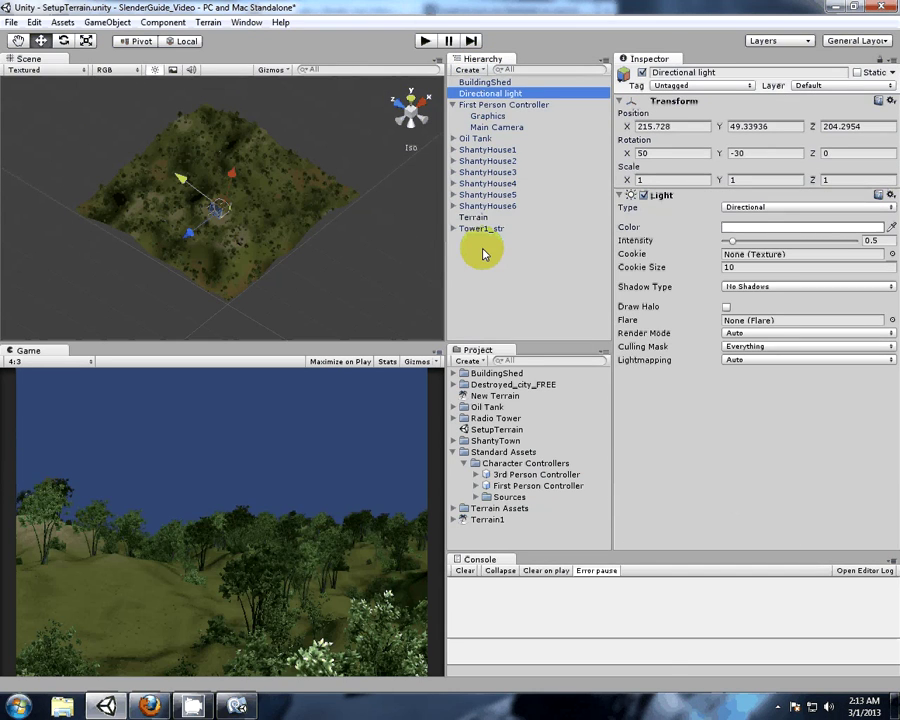
# - Run the game to test the first person view on the lit terrain, and stop it
pyautogui.click(425, 42)
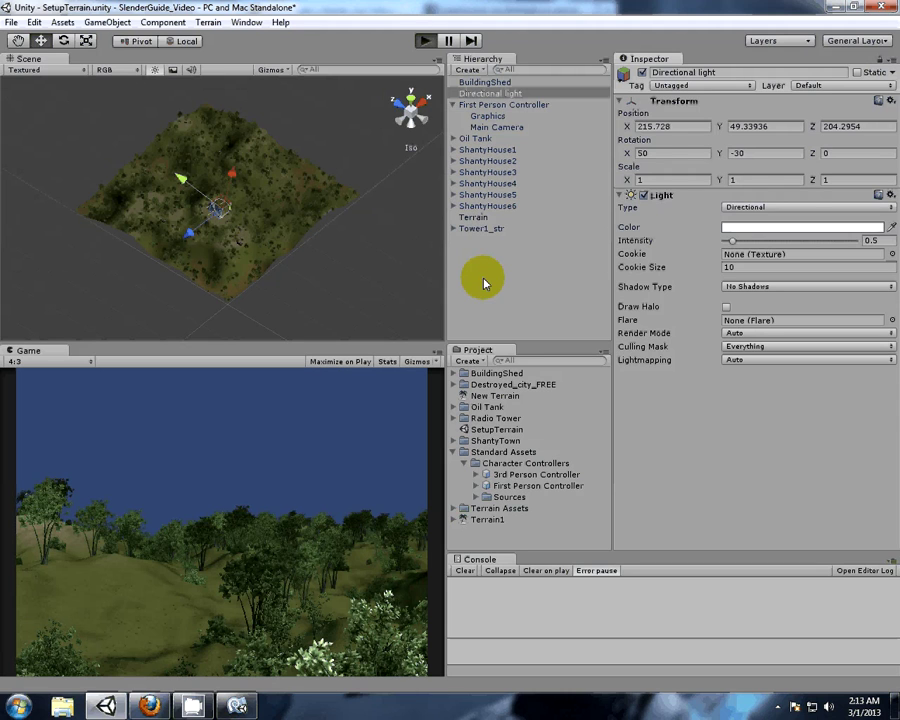
pyautogui.hotkey('ctrl', 'p')
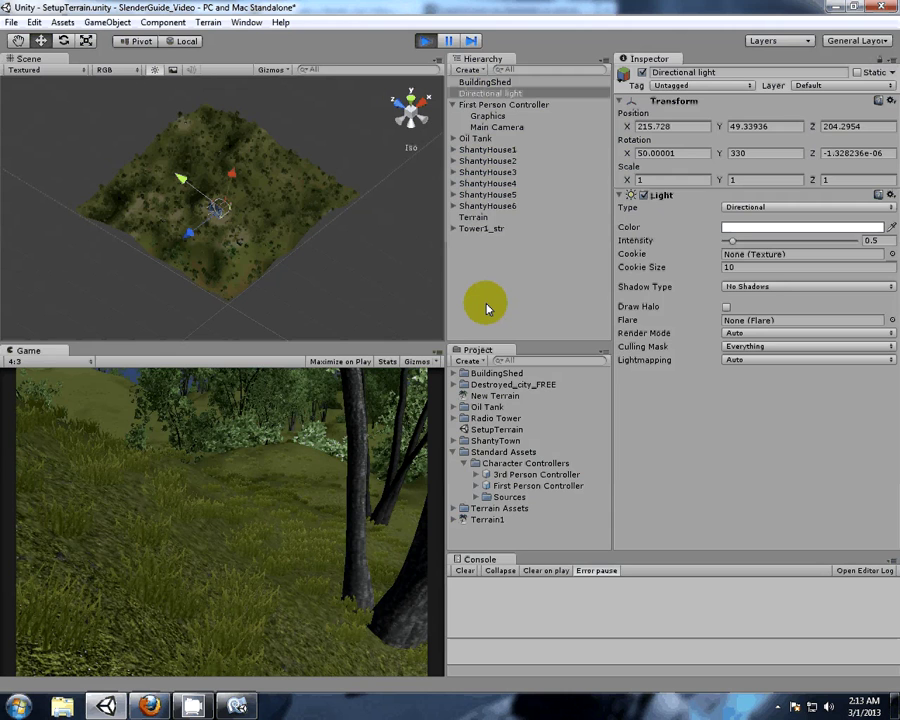
pyautogui.click(425, 41)
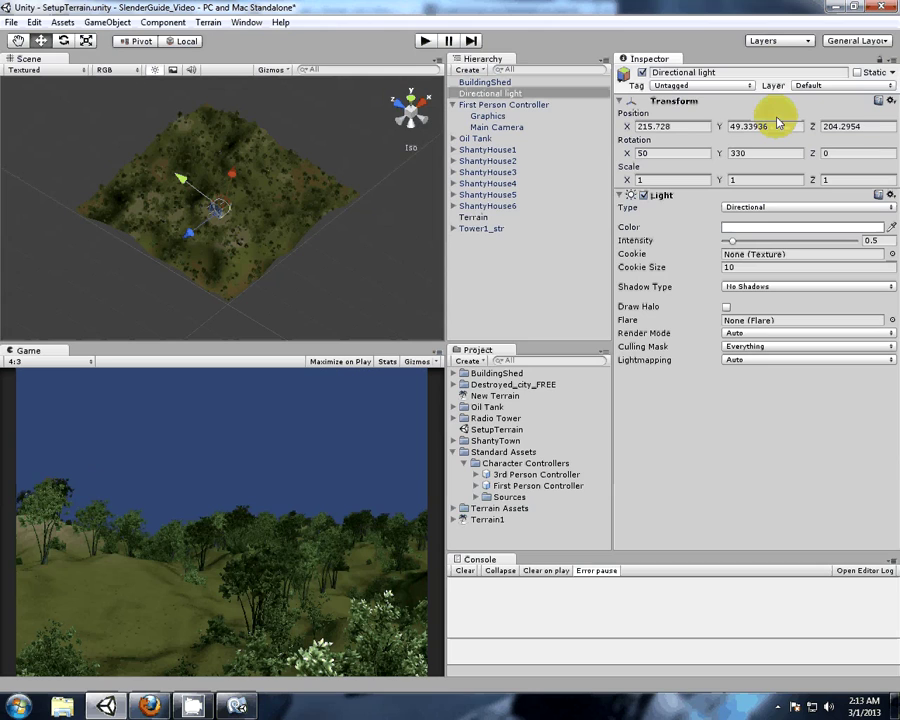
# - Set the directional light's Y position to 50
pyautogui.click(720, 128)
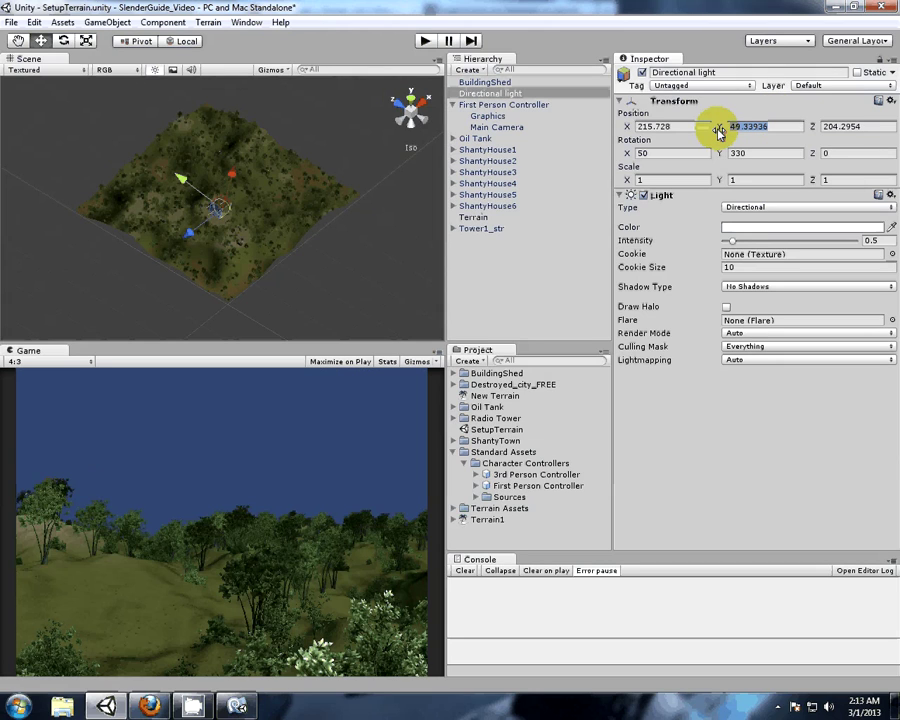
pyautogui.write('50')
pyautogui.press('Return')
# - Set the First Person Controller's Y position to 50
pyautogui.click(494, 105)
pyautogui.click(795, 141)
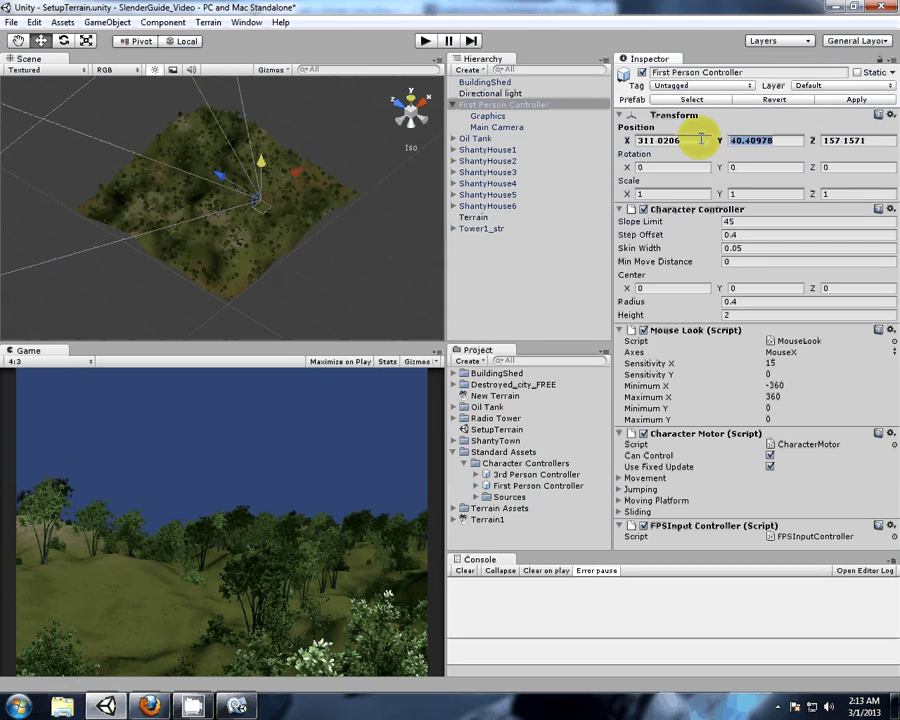
pyautogui.write('50')
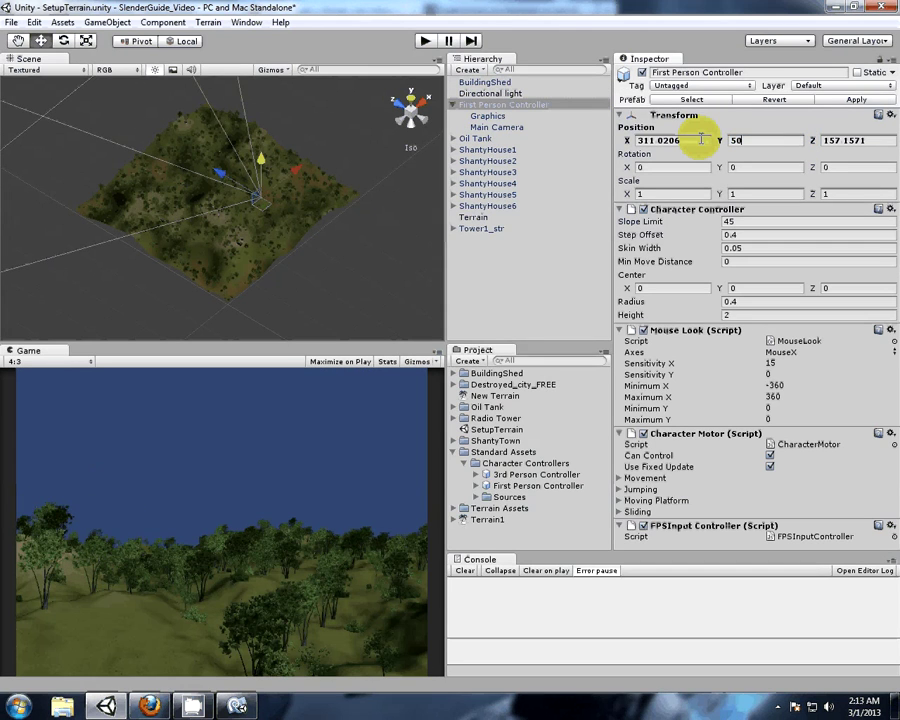
pyautogui.press('Return')
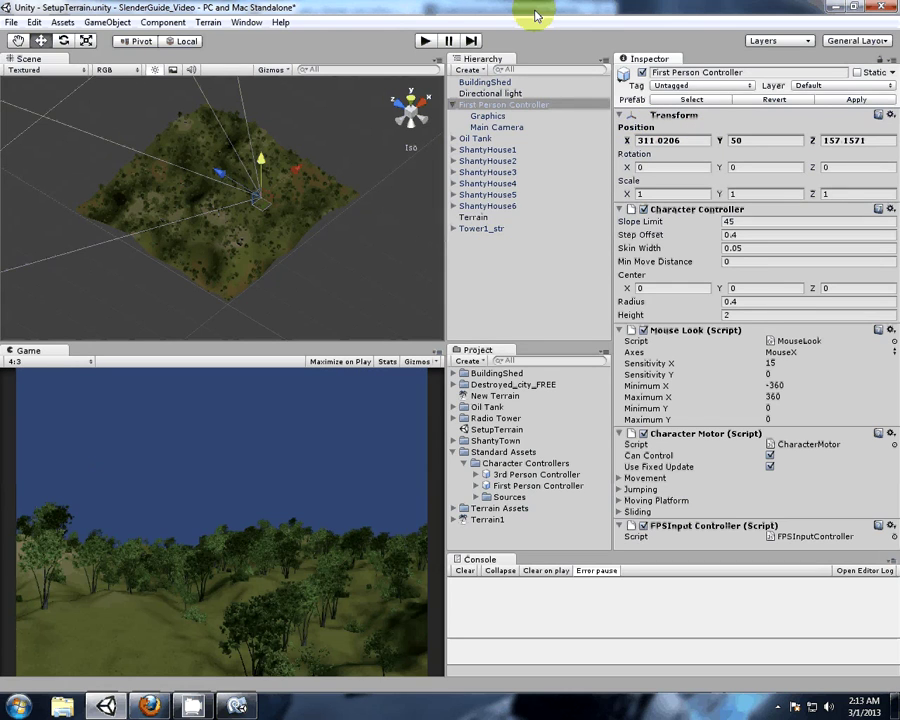
# - Run the game to check the height at which the First Person Controller lands on the terrain, and stop it
pyautogui.click(425, 41)
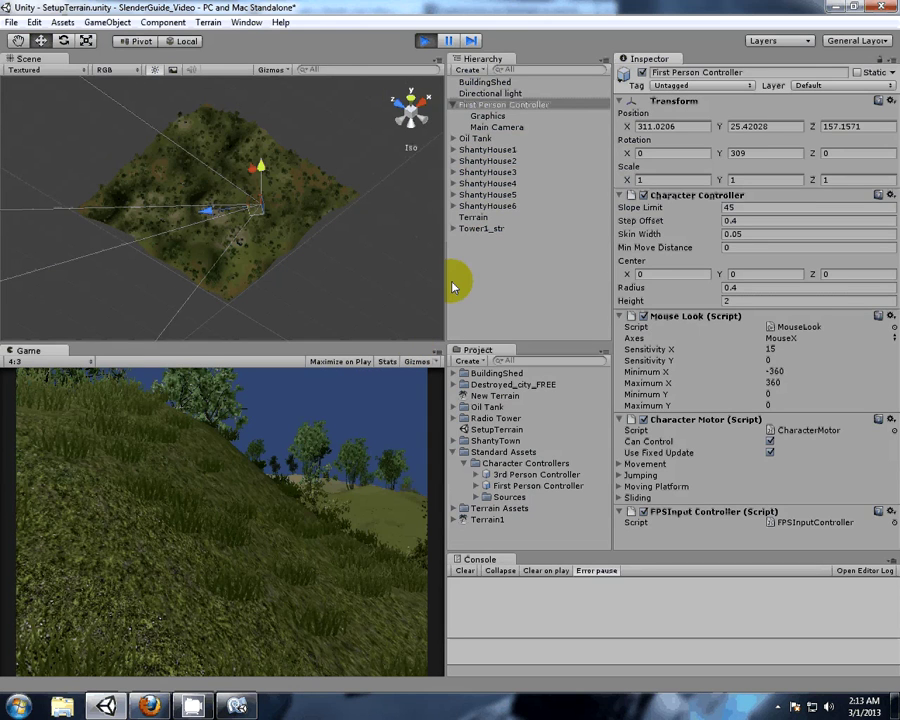
pyautogui.click(426, 38)
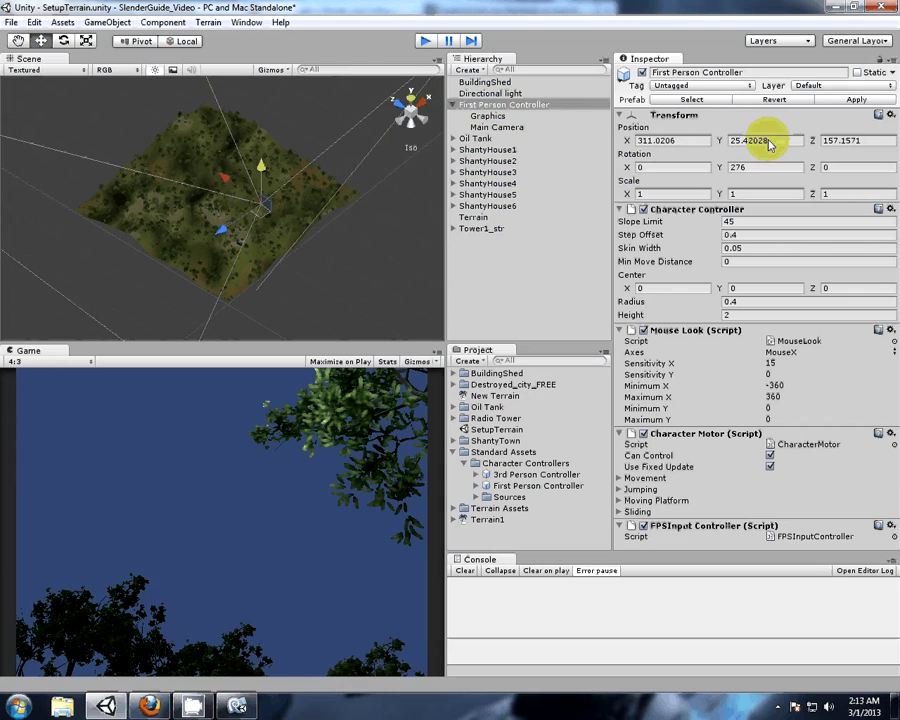
pyautogui.click(424, 41)
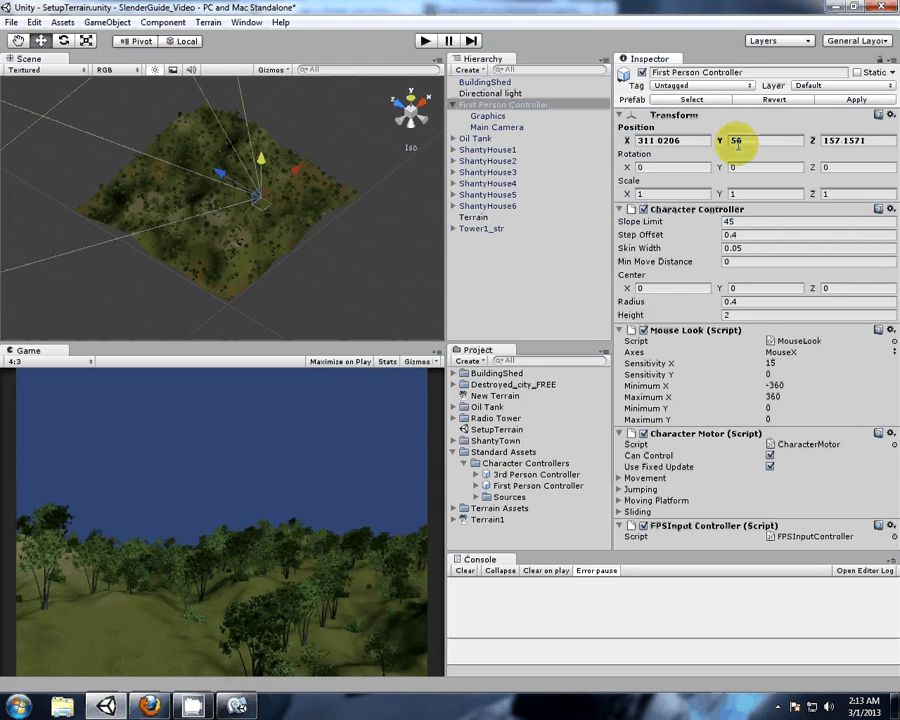
# - Set the First Person Controller's Y position to 25.5
pyautogui.press('BackSpace')
pyautogui.press('BackSpace')
pyautogui.write('25')
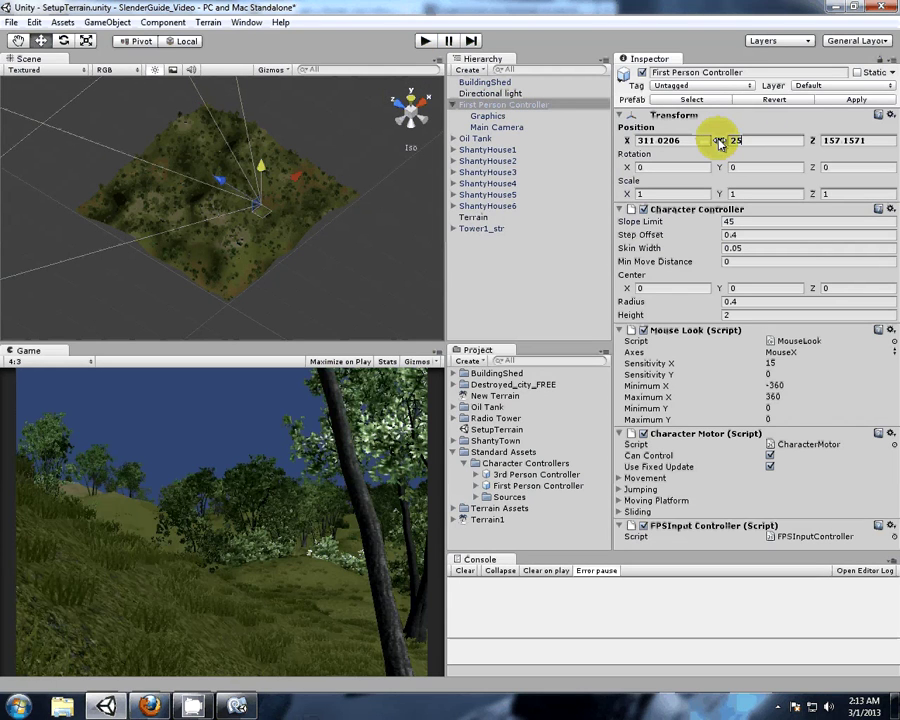
pyautogui.write('.5')
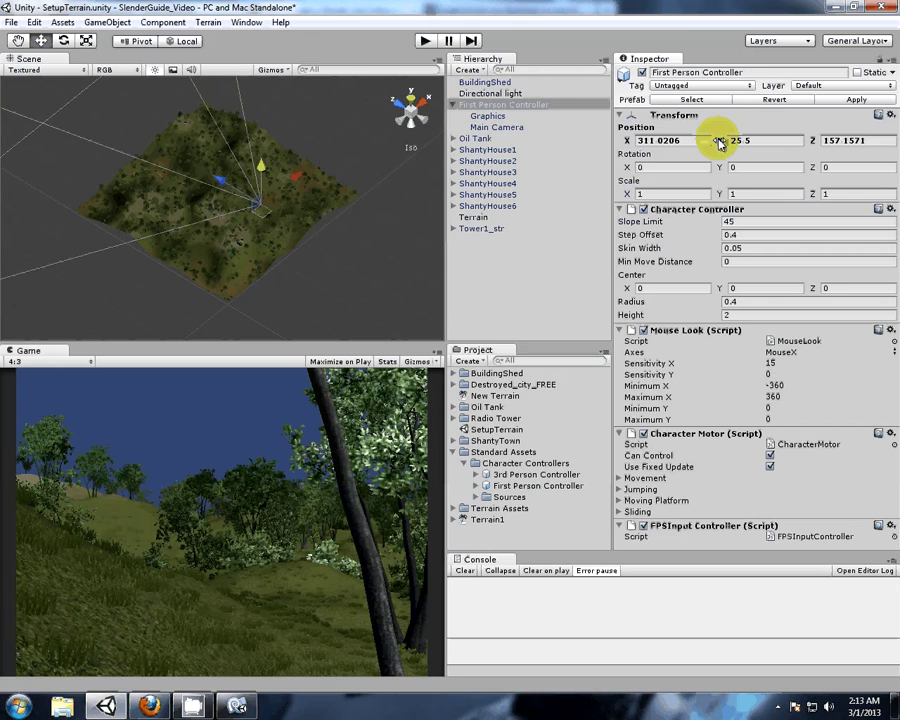
# - Run the game to check the First Person Controller's starting height and walking speed, and stop it
pyautogui.click(425, 42)
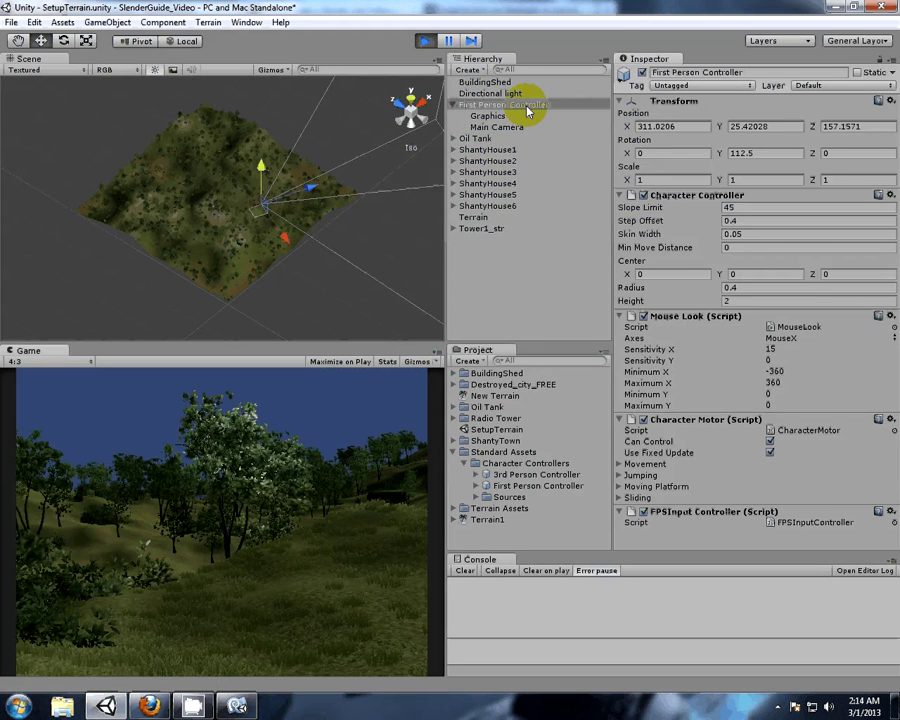
pyautogui.press('w')
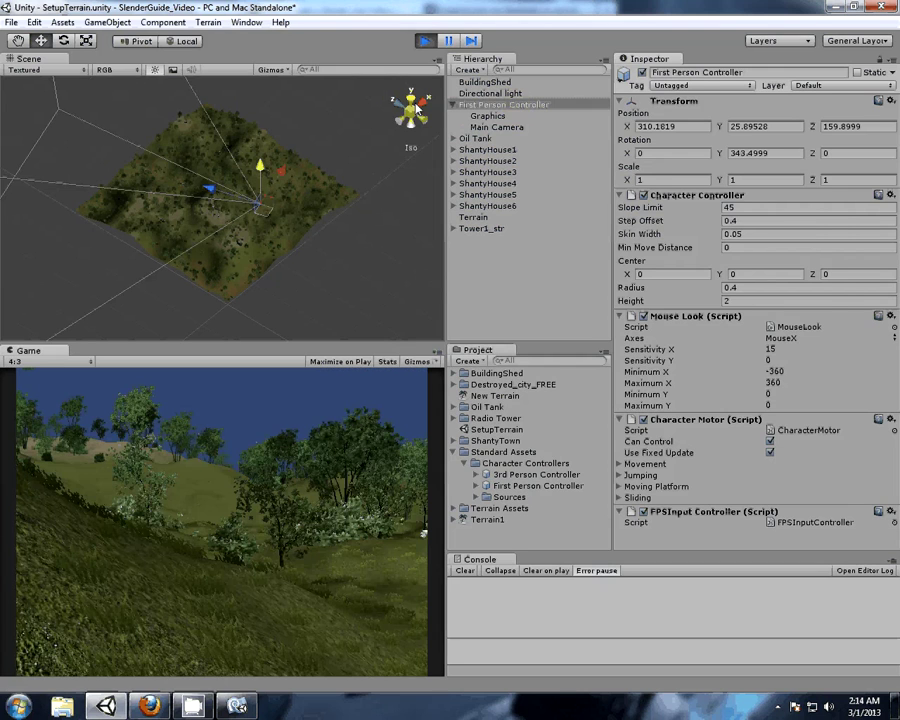
pyautogui.click(425, 41)
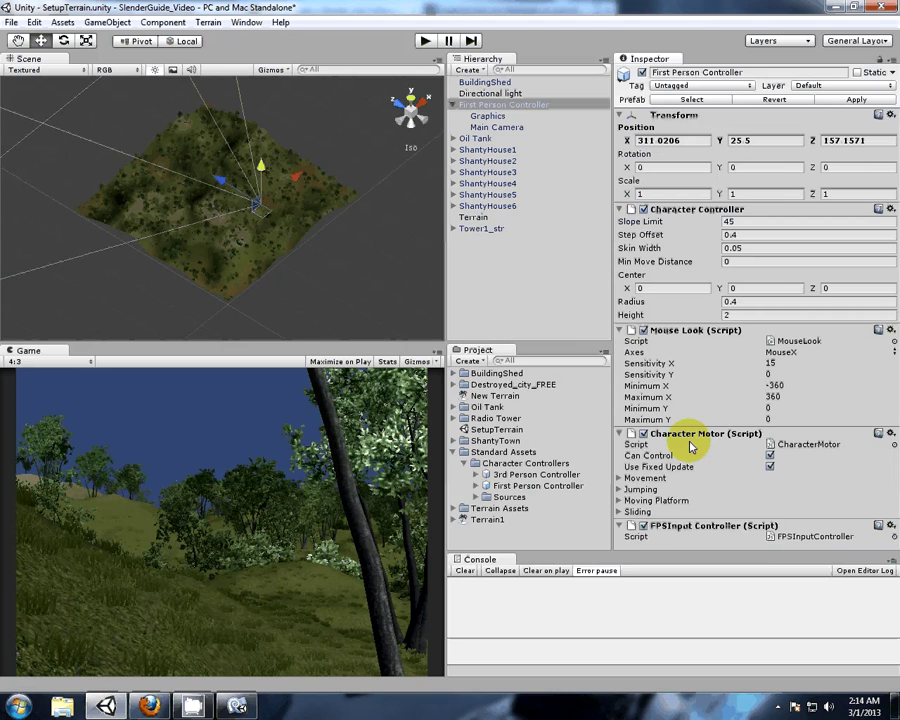
# - Set the First Person Controller's Max Forward Speed to 25 in the Character Motor's Movement settings
pyautogui.click(712, 478)
pyautogui.click(743, 487)
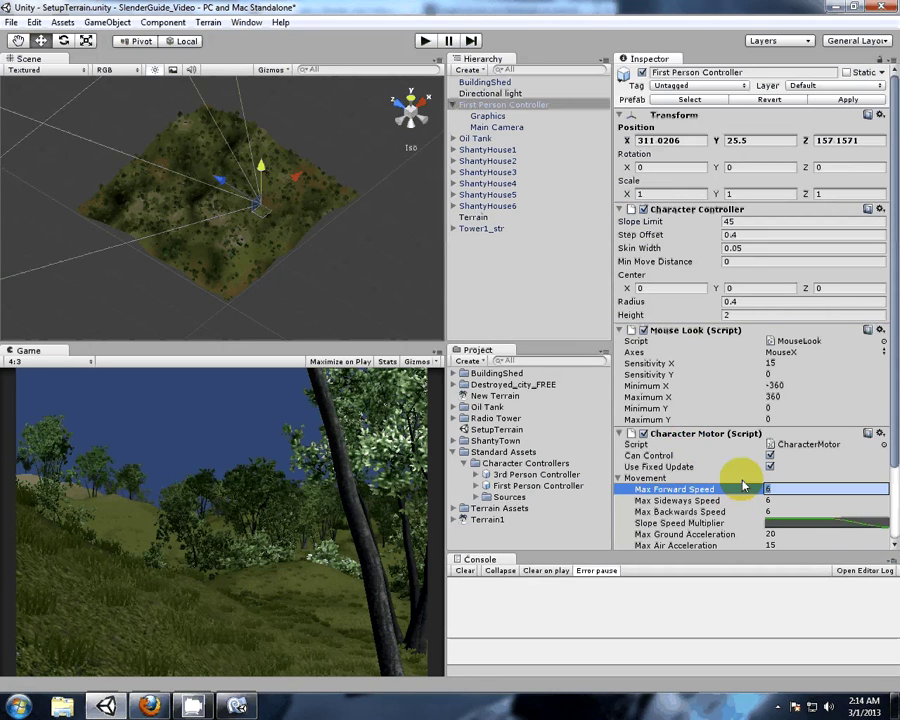
pyautogui.write('25')
pyautogui.press('Return')
# - Set the Character Motor's jumping Base Height to 10
pyautogui.scroll(-2, 743, 490)
pyautogui.scroll(-1, 700, 491)
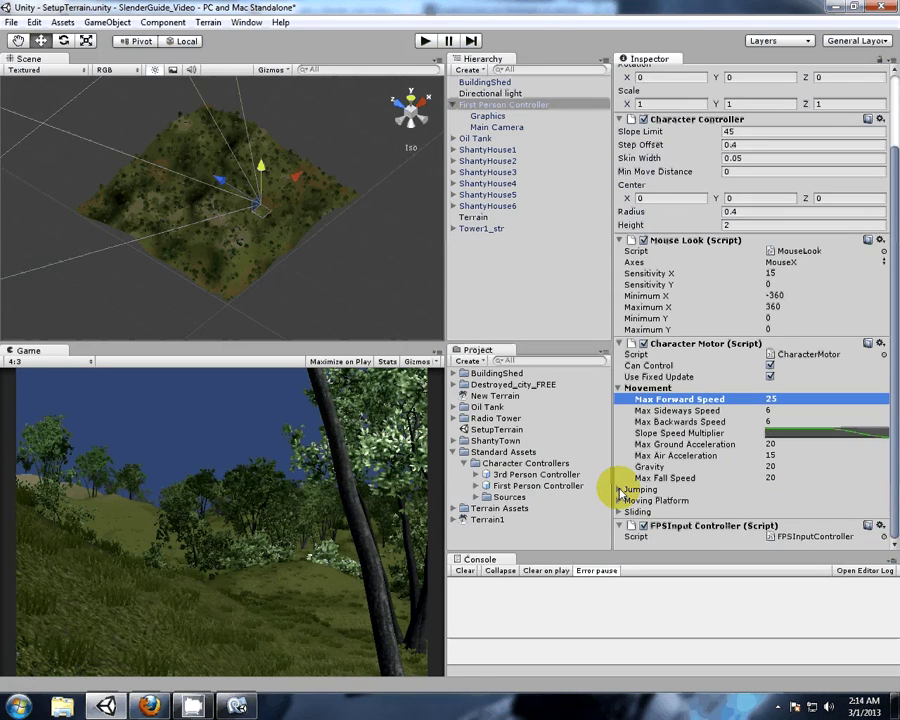
pyautogui.click(620, 490)
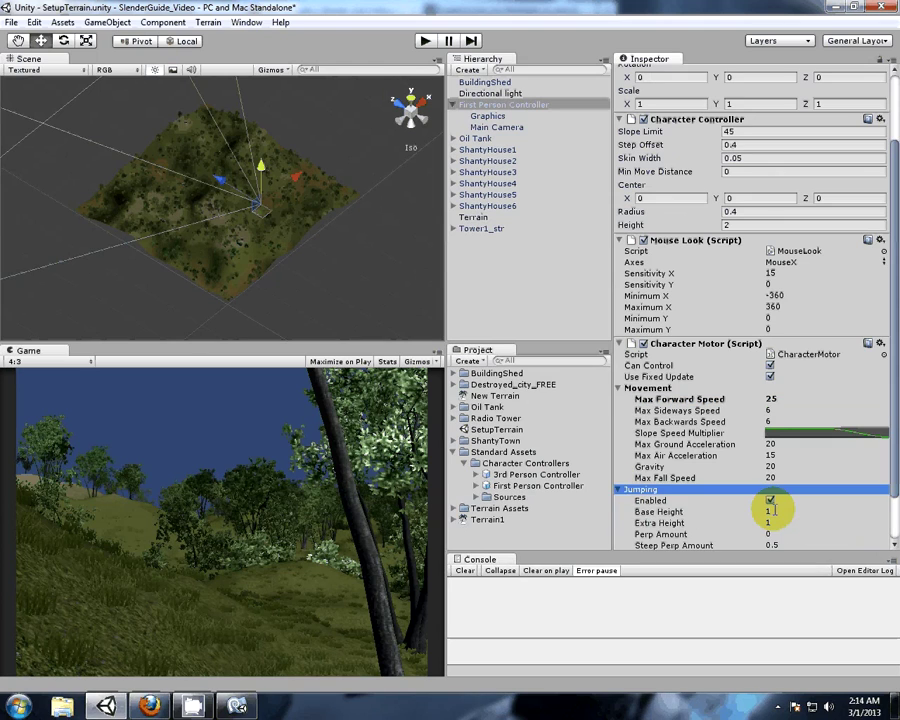
pyautogui.click(773, 511)
pyautogui.write('10')
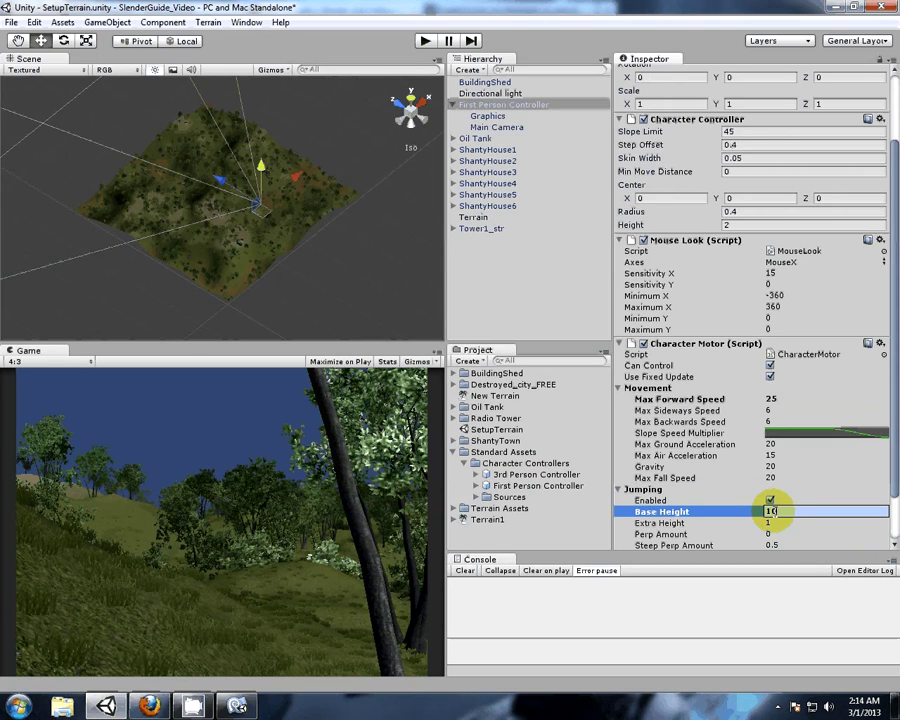
pyautogui.press('Return')
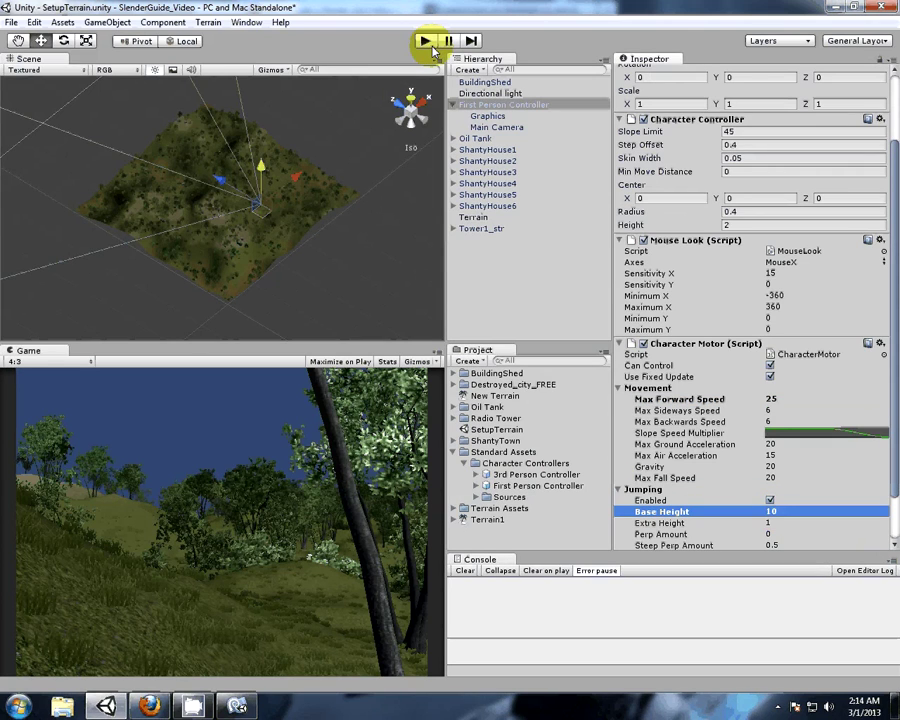
# - Run the game and walk across the terrain past the shed and shanty houses to test the movement settings, and stop it
pyautogui.click(428, 43)
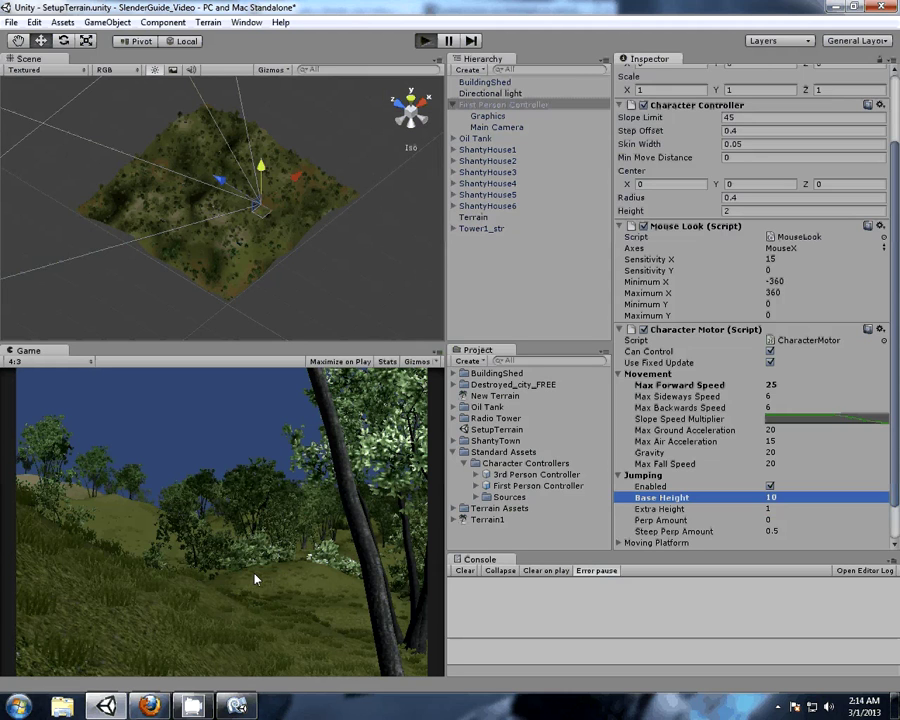
pyautogui.click(255, 579)
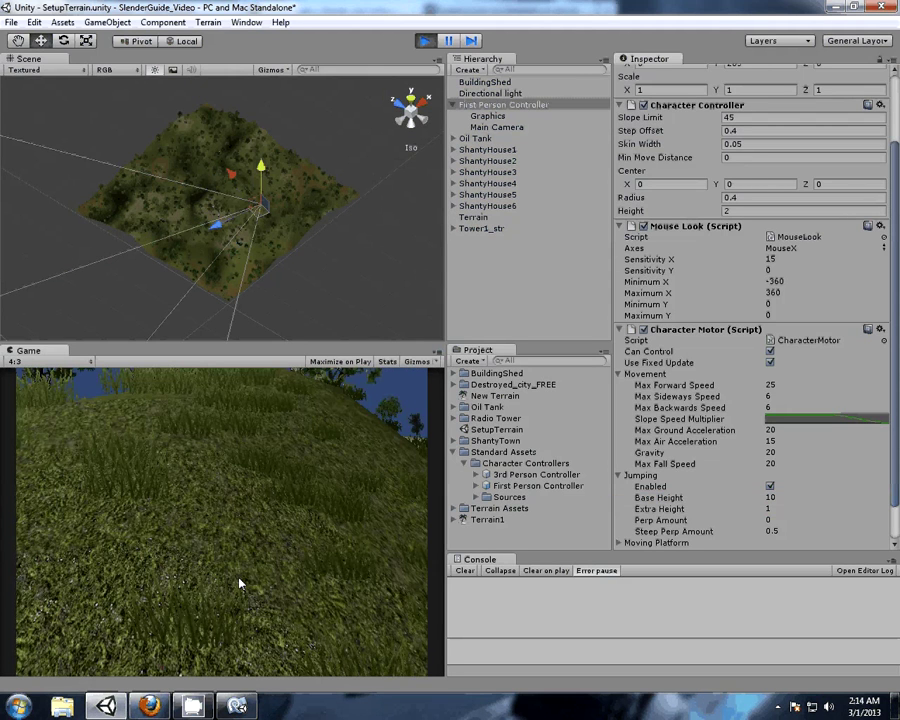
pyautogui.press('w')
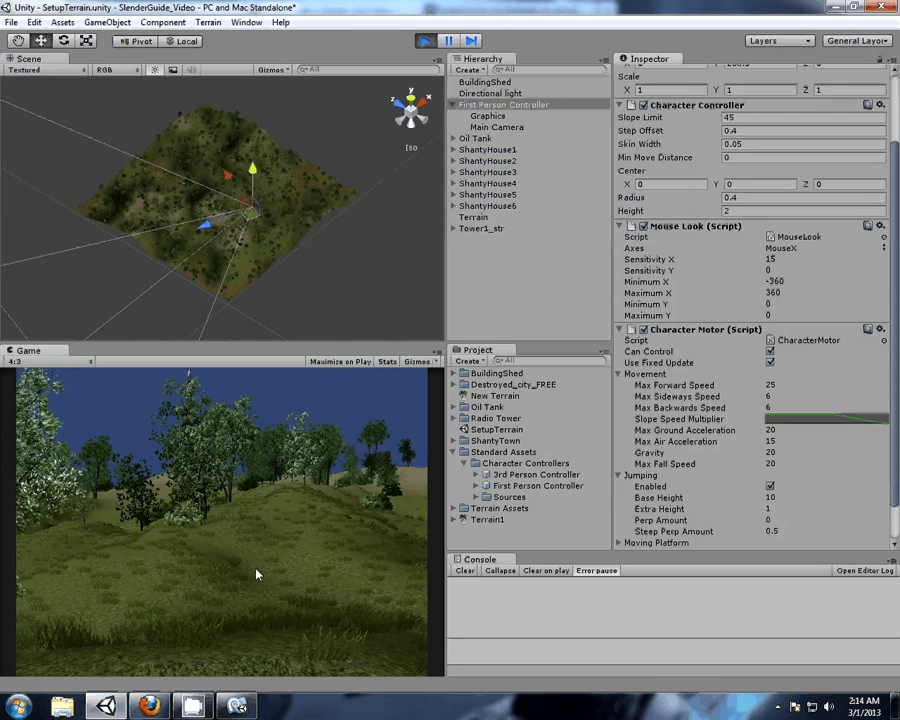
pyautogui.press('w')
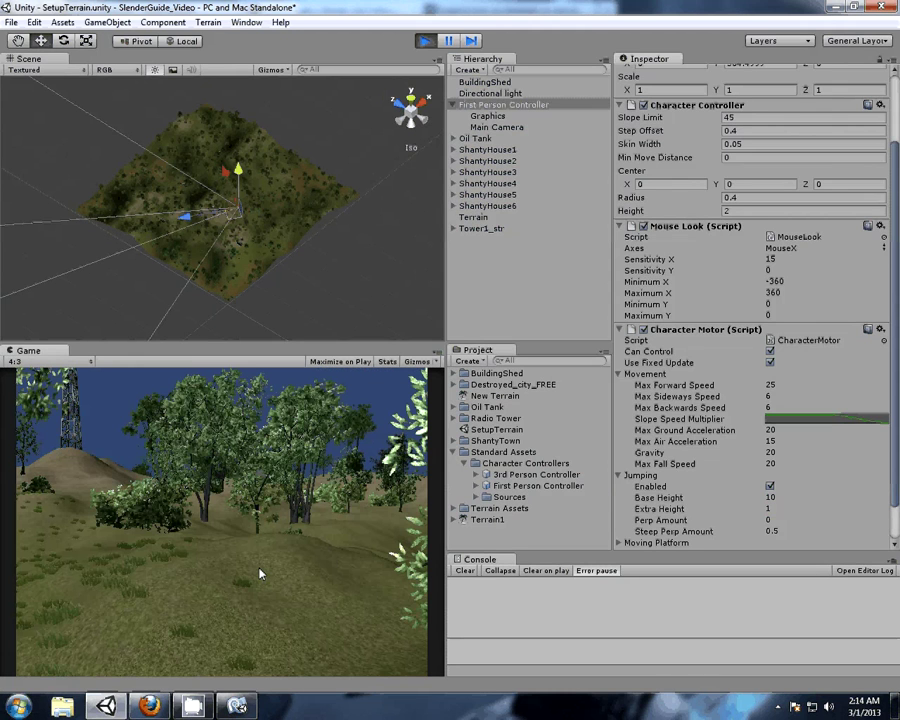
pyautogui.press('w')
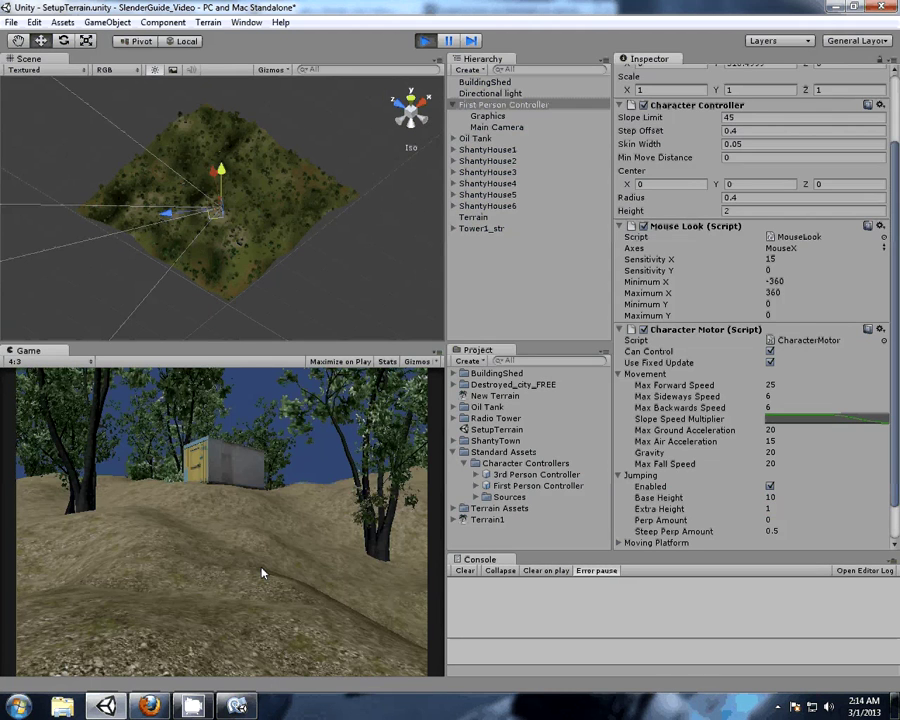
pyautogui.press('w')
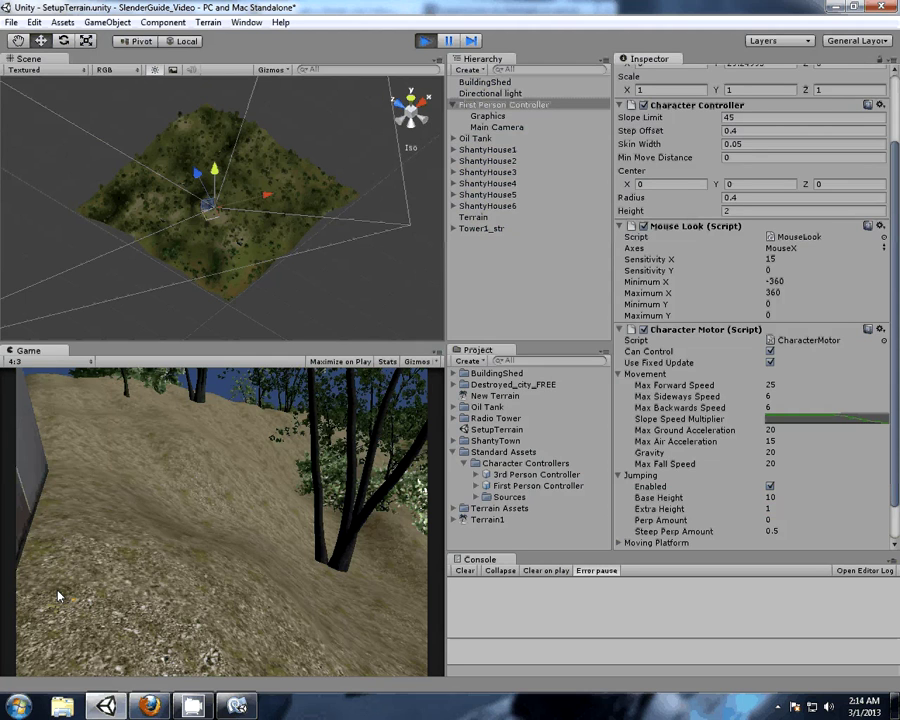
pyautogui.press('w')
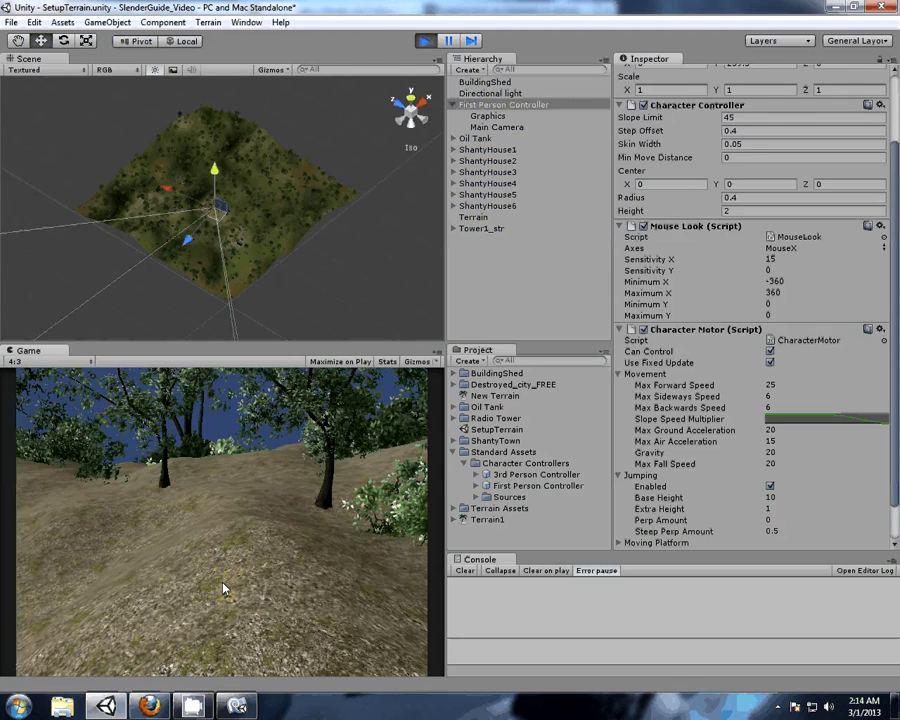
pyautogui.press('w')
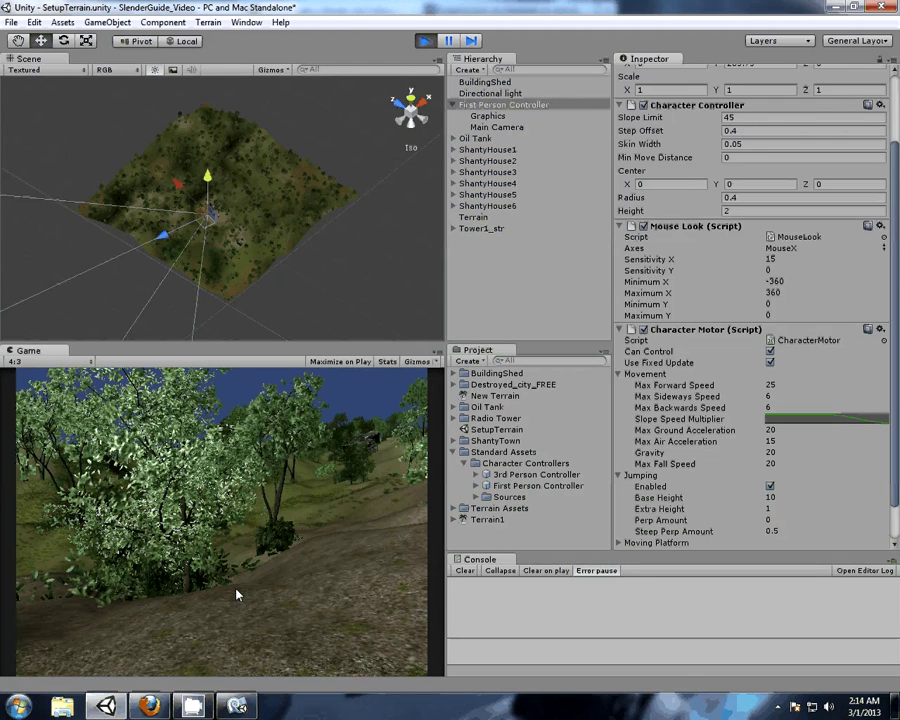
pyautogui.press('w')
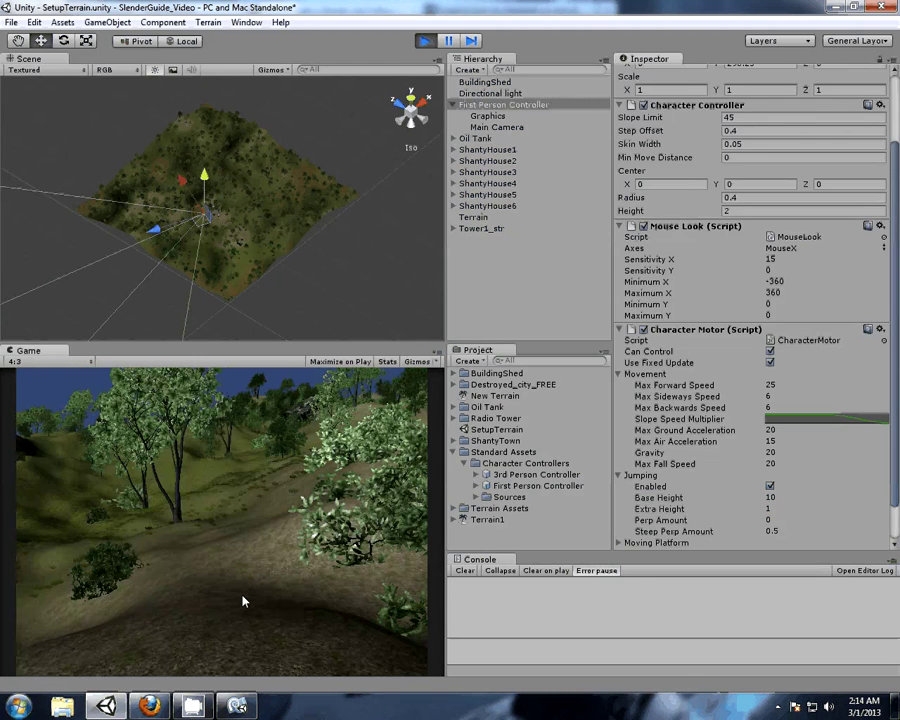
pyautogui.press('w')
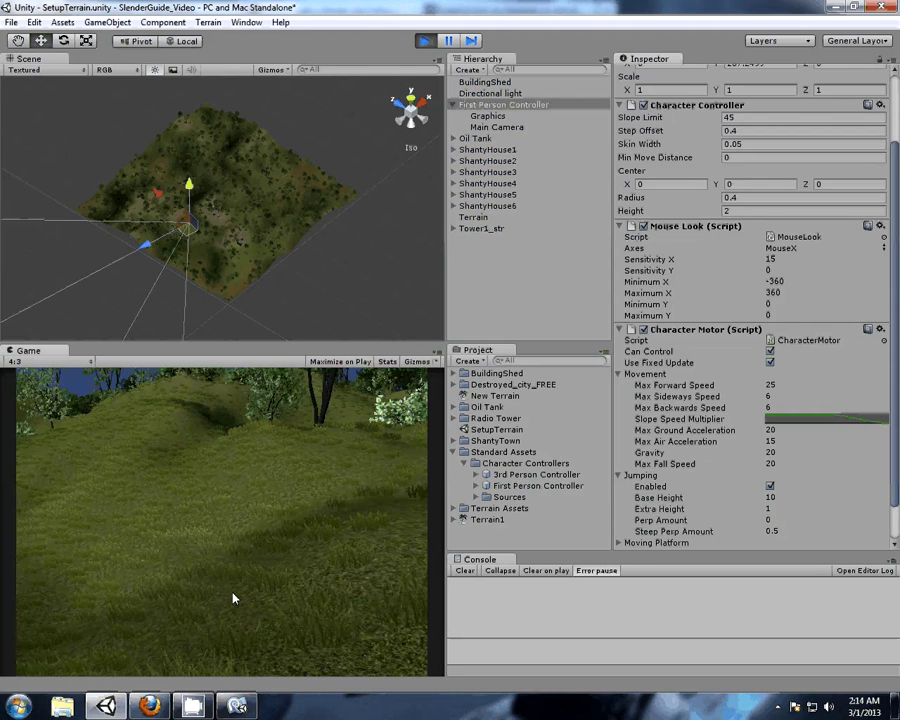
pyautogui.press('w')
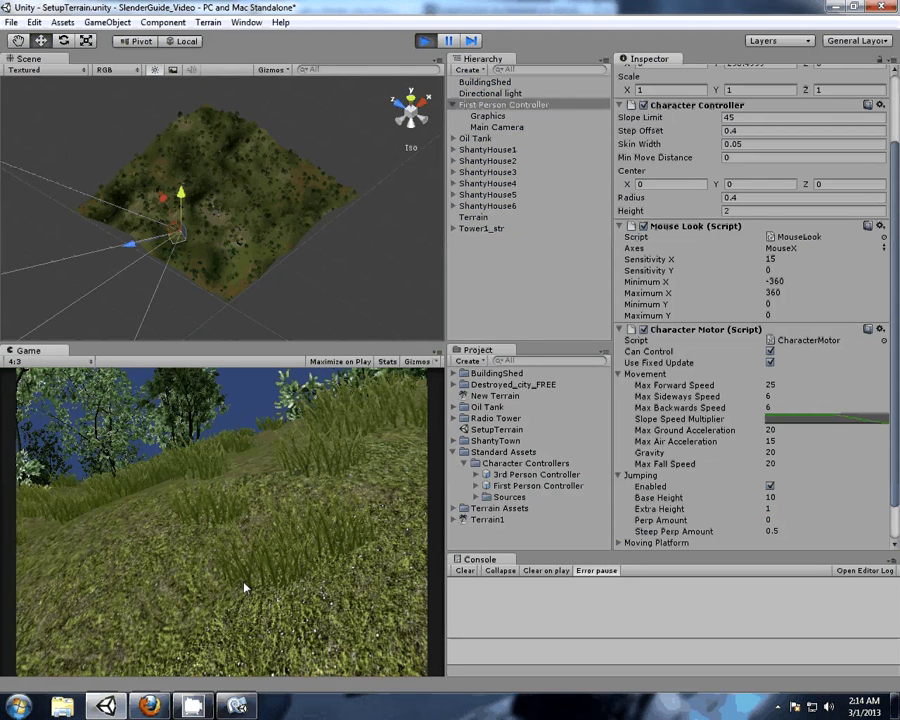
pyautogui.press('w')
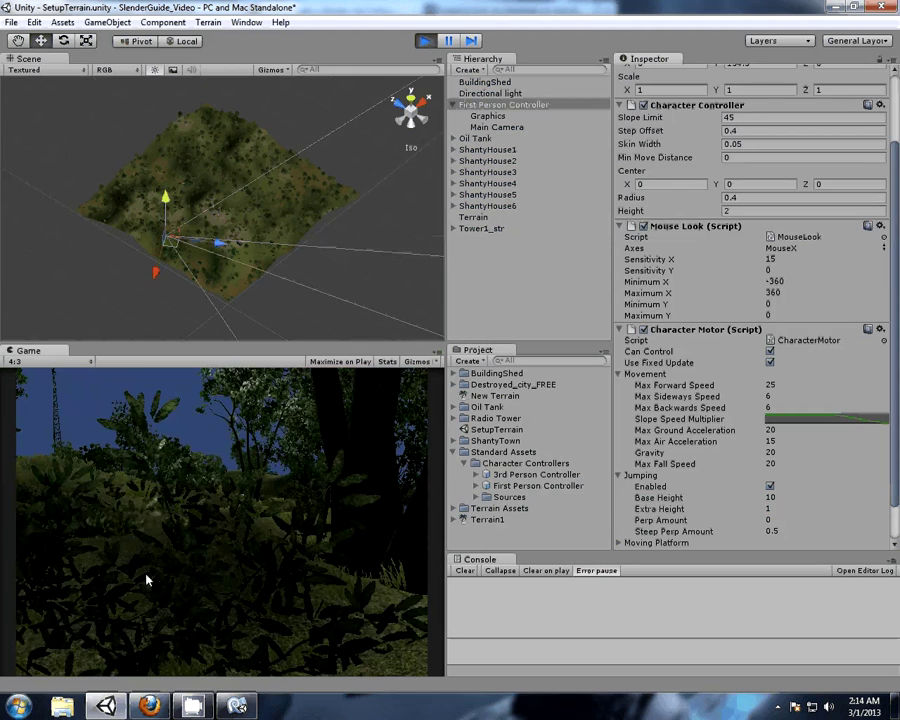
pyautogui.press('w')
pyautogui.press('w')
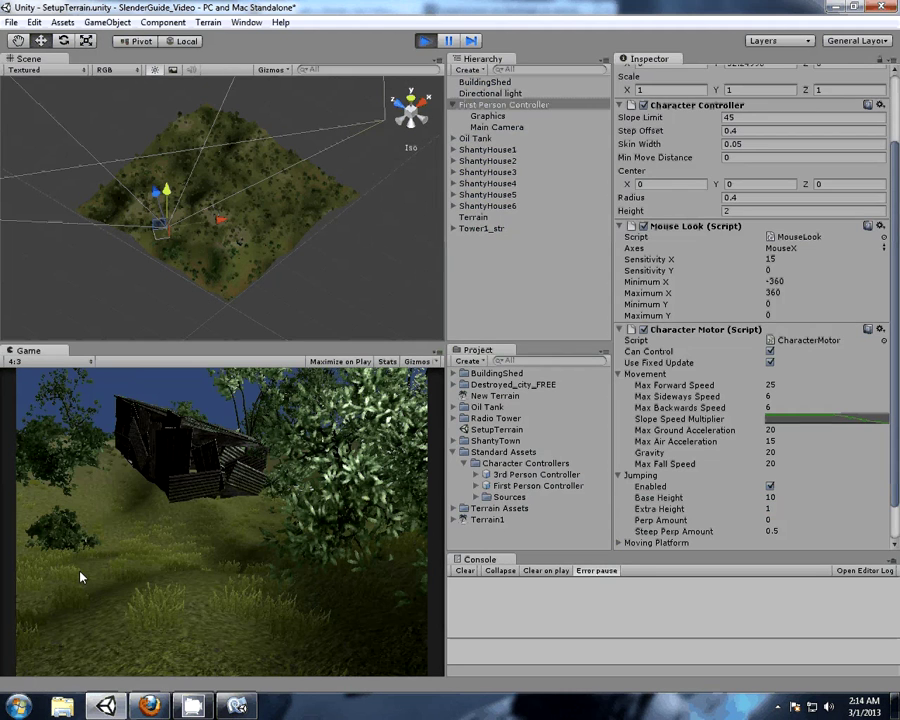
pyautogui.press('w')
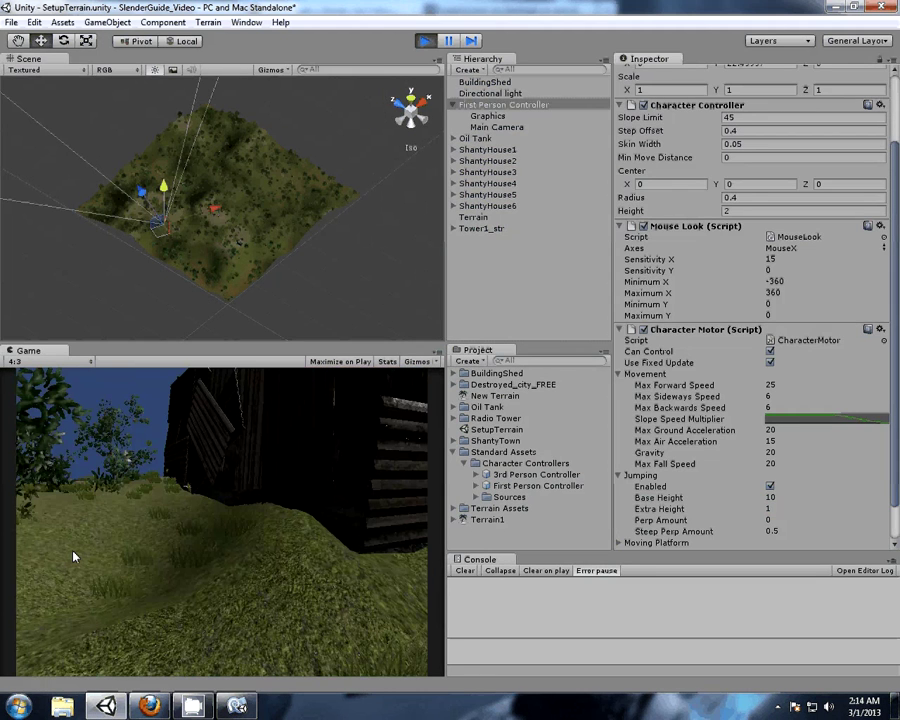
pyautogui.press('w')
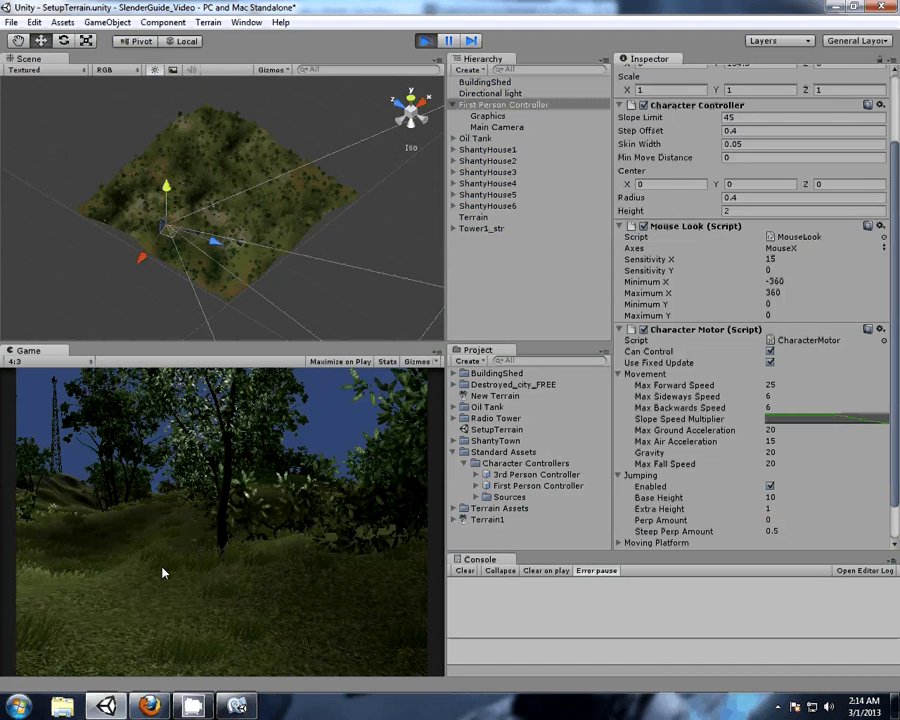
pyautogui.press('w')
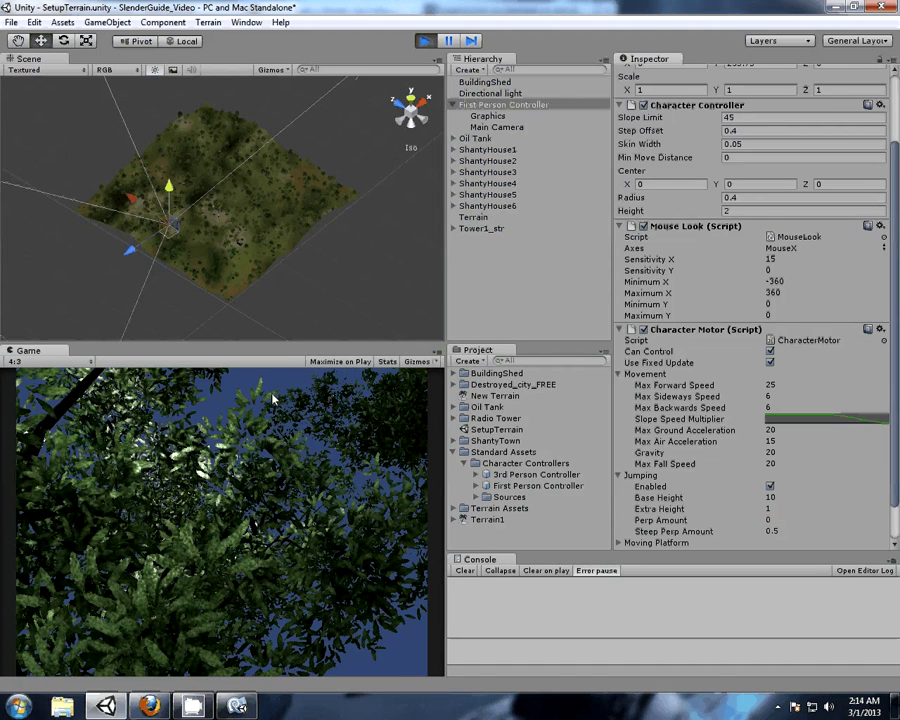
pyautogui.press('w')
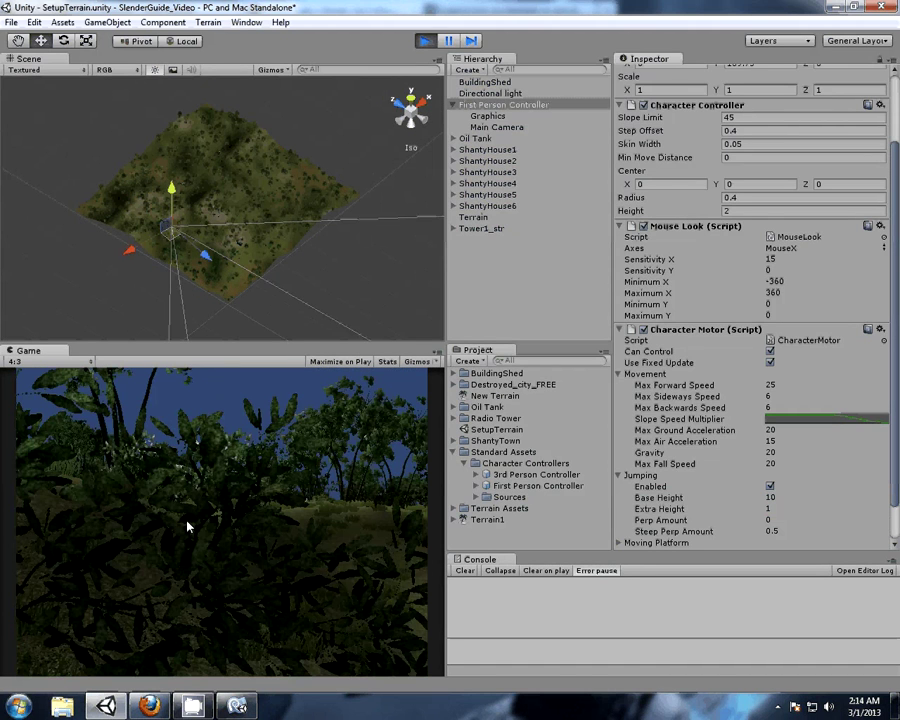
pyautogui.press('w')
pyautogui.press('w')
pyautogui.click(423, 41)
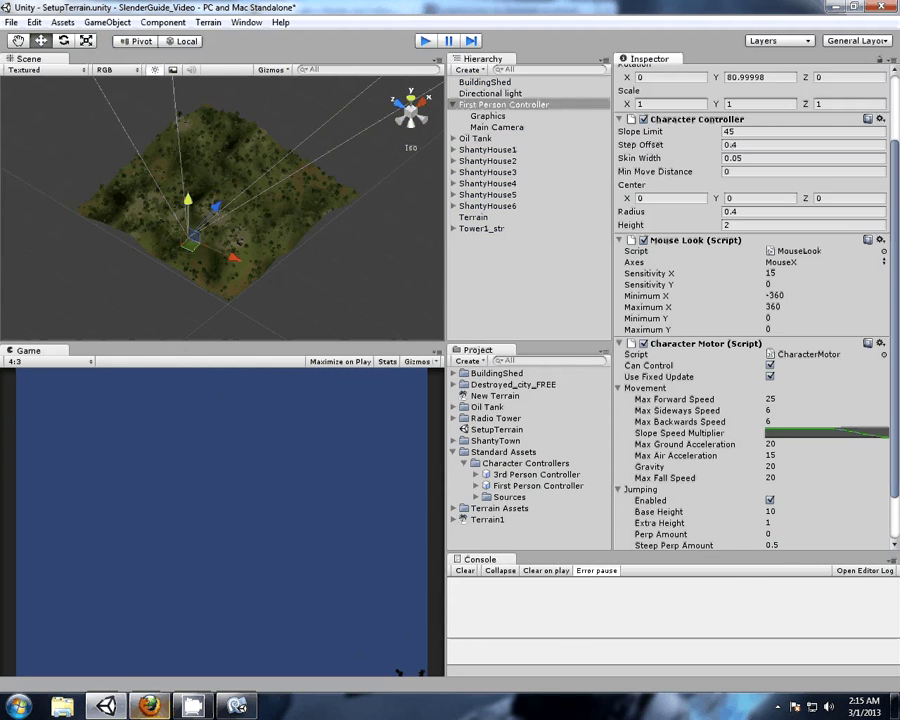
# - Switch to Firefox and read the Slender guide's section on setting the ambience and adding a flashlight
pyautogui.click(149, 706)
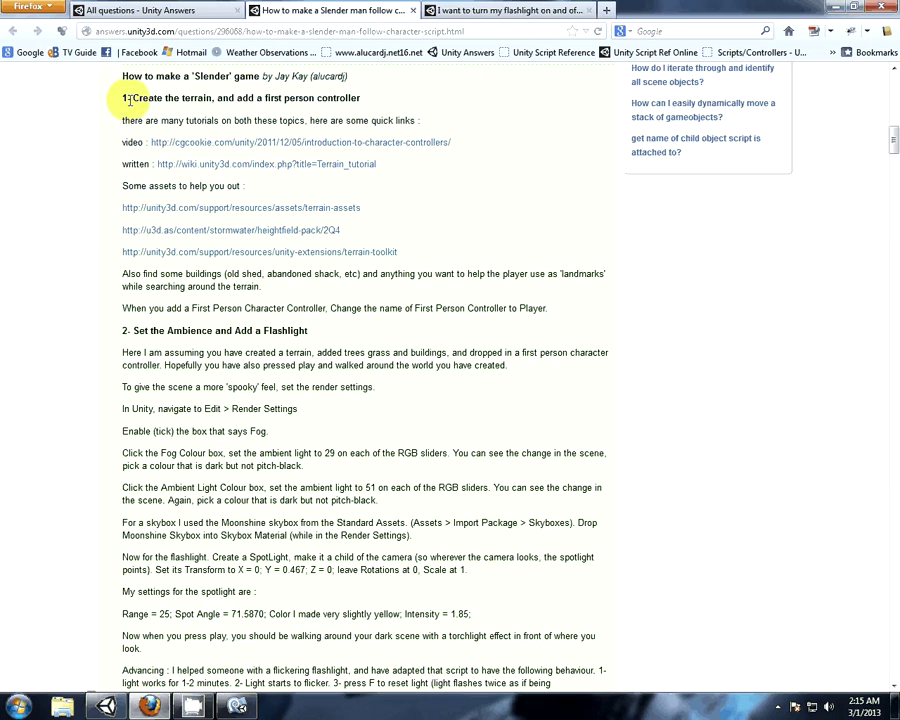
pyautogui.scroll(-4, 6, 336)
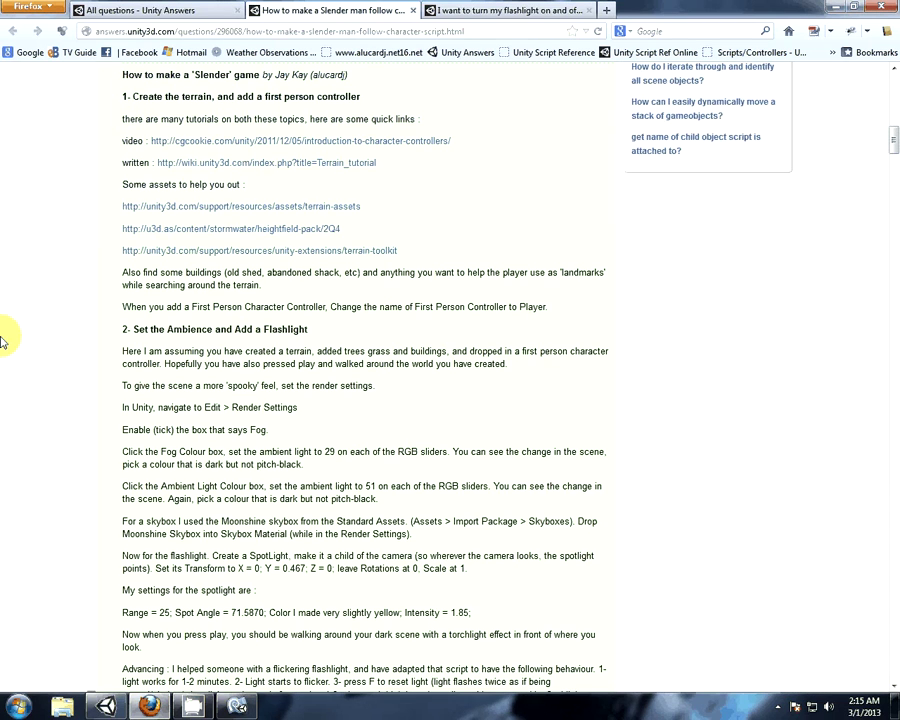
pyautogui.scroll(-1, 6, 340)
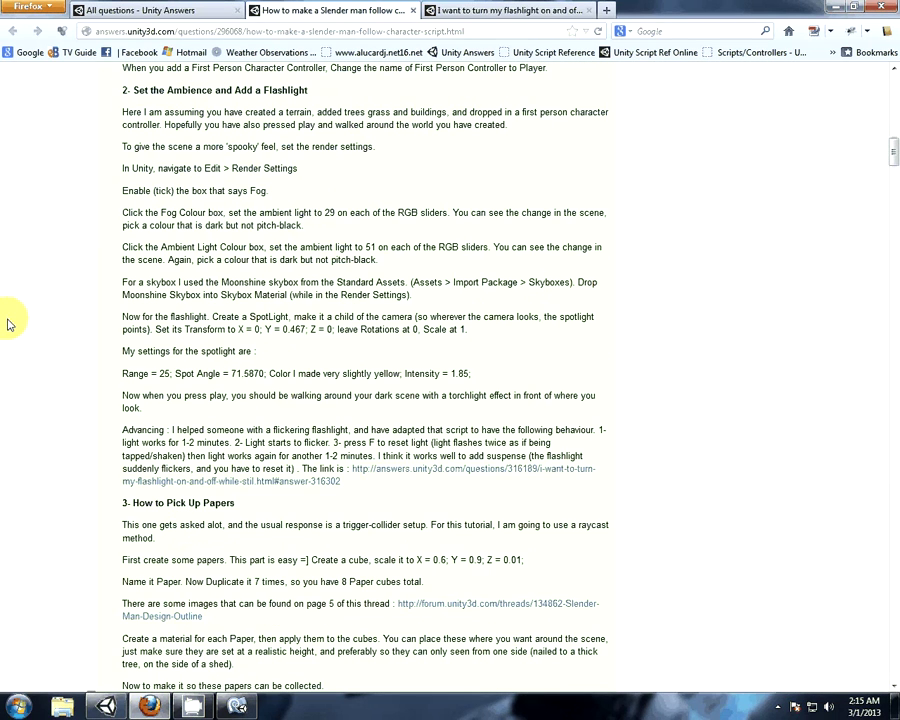
# - Switch back to Unity, collapse the Standard Assets folder and deselect the First Person Controller
pyautogui.click(117, 708)
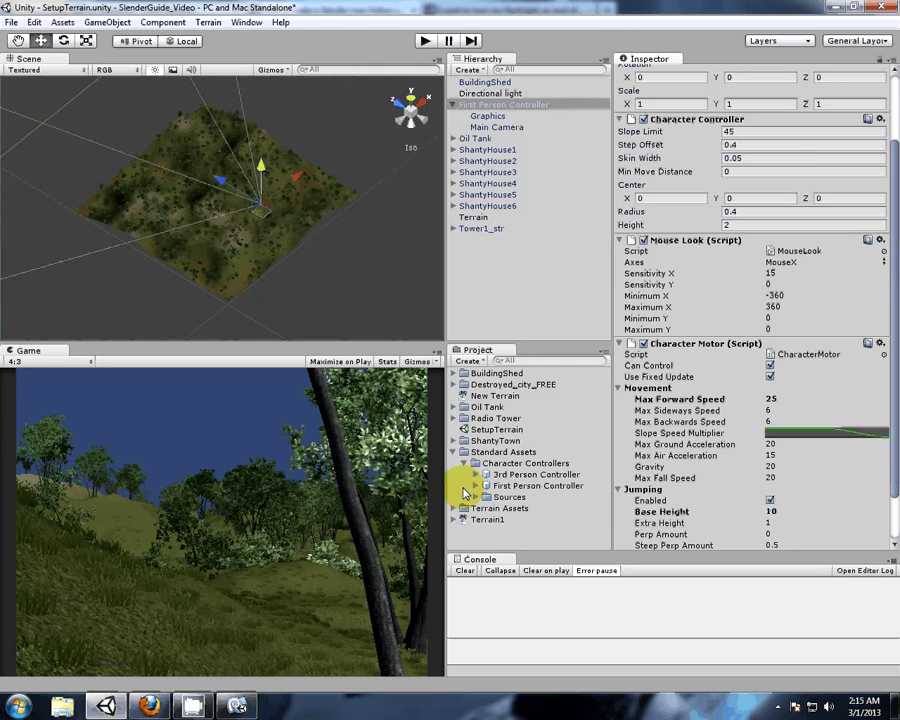
pyautogui.click(454, 453)
pyautogui.click(350, 295)
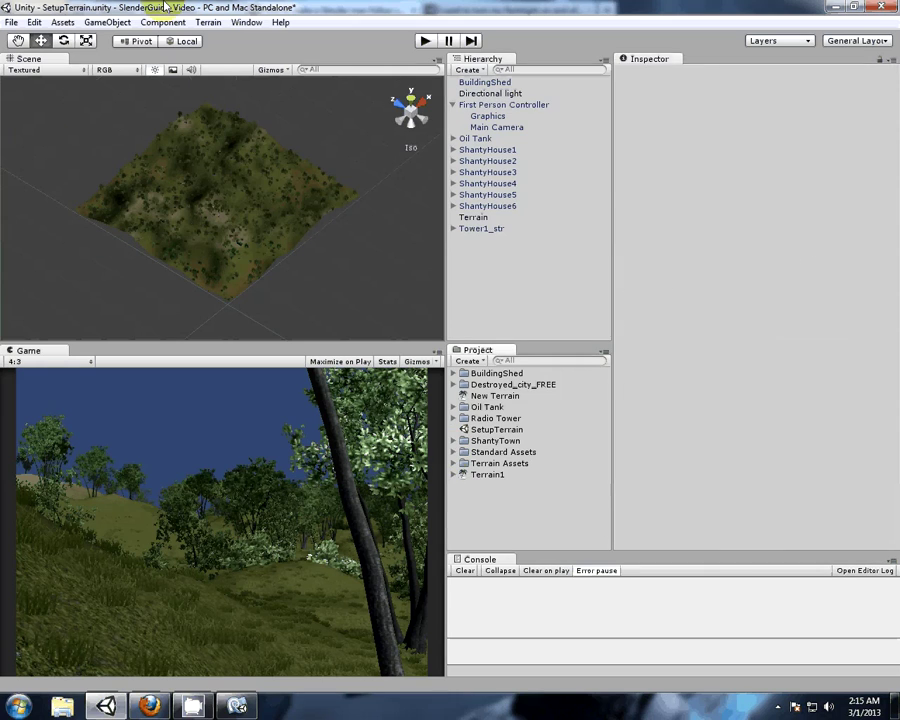
# - Save the current scene as a new scene named Level0 in the Assets folder
pyautogui.click(12, 22)
pyautogui.click(42, 91)
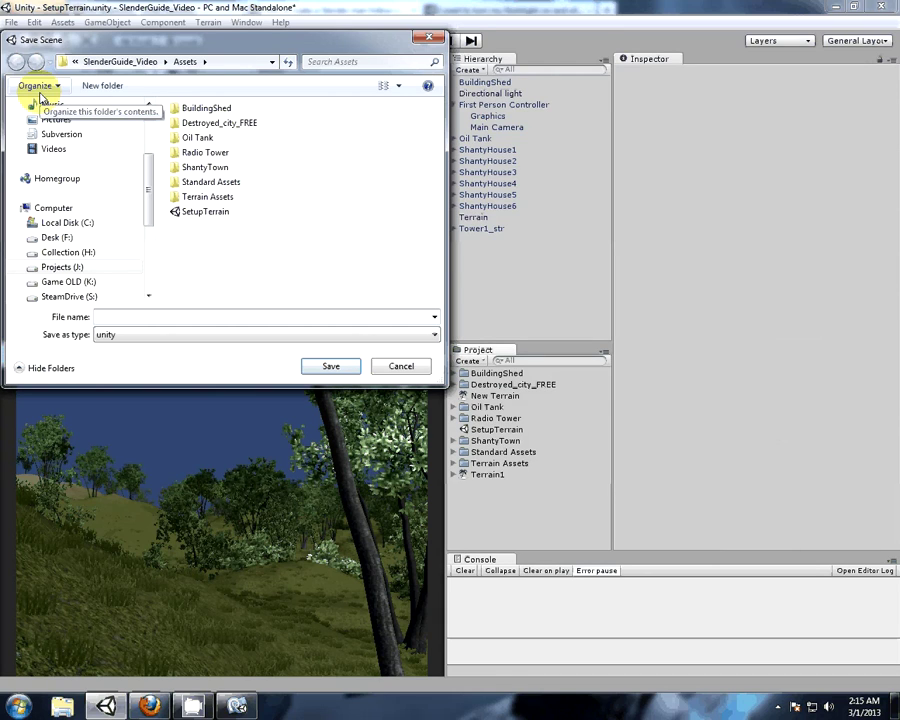
pyautogui.write('Terrain')
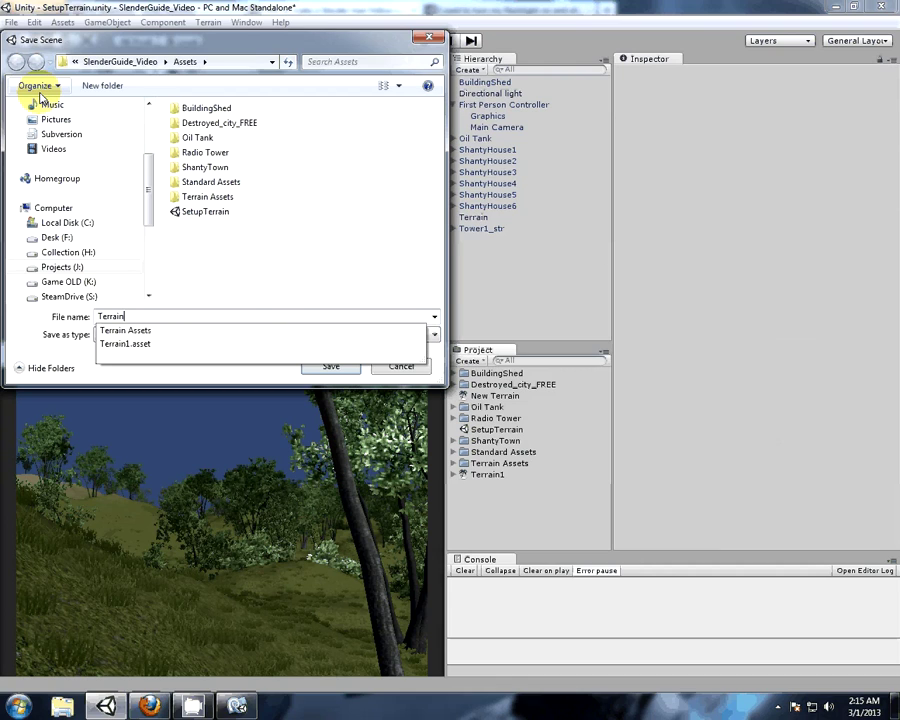
pyautogui.write('Eg')
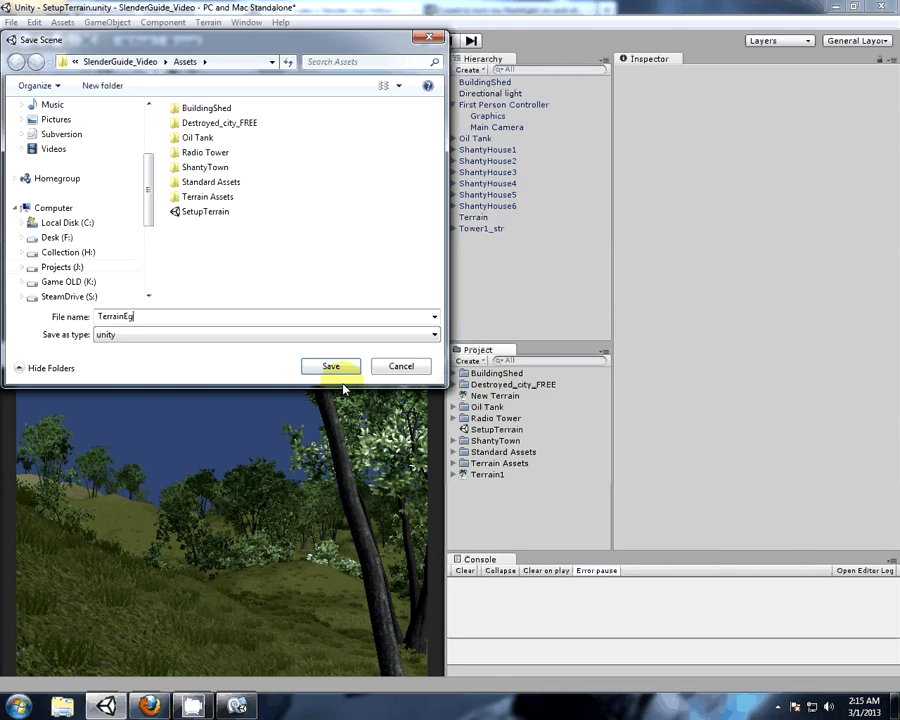
pyautogui.doubleClick(93, 316)
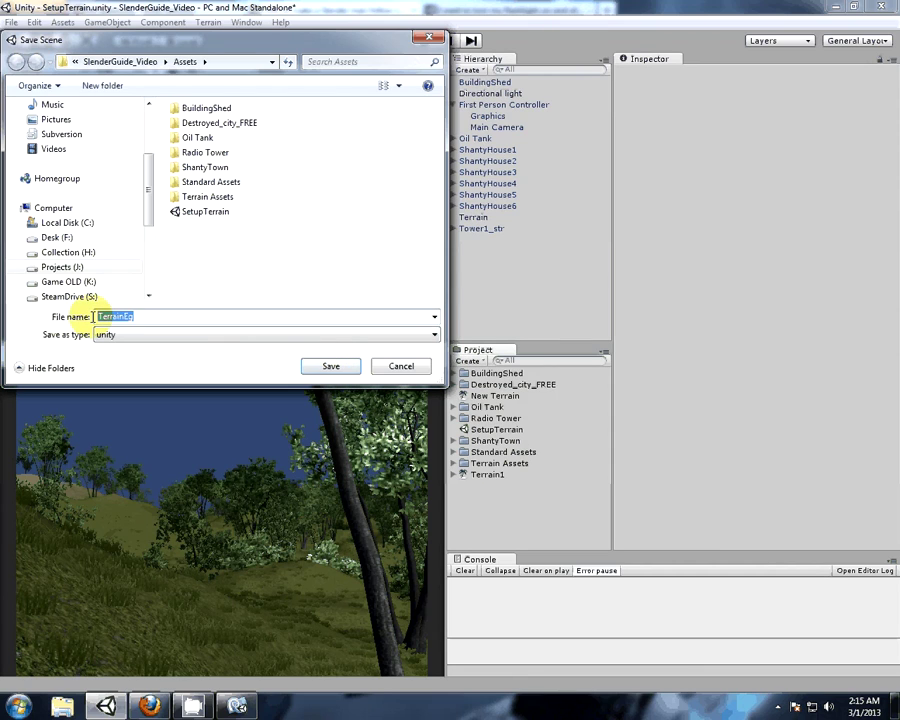
pyautogui.write('Leve')
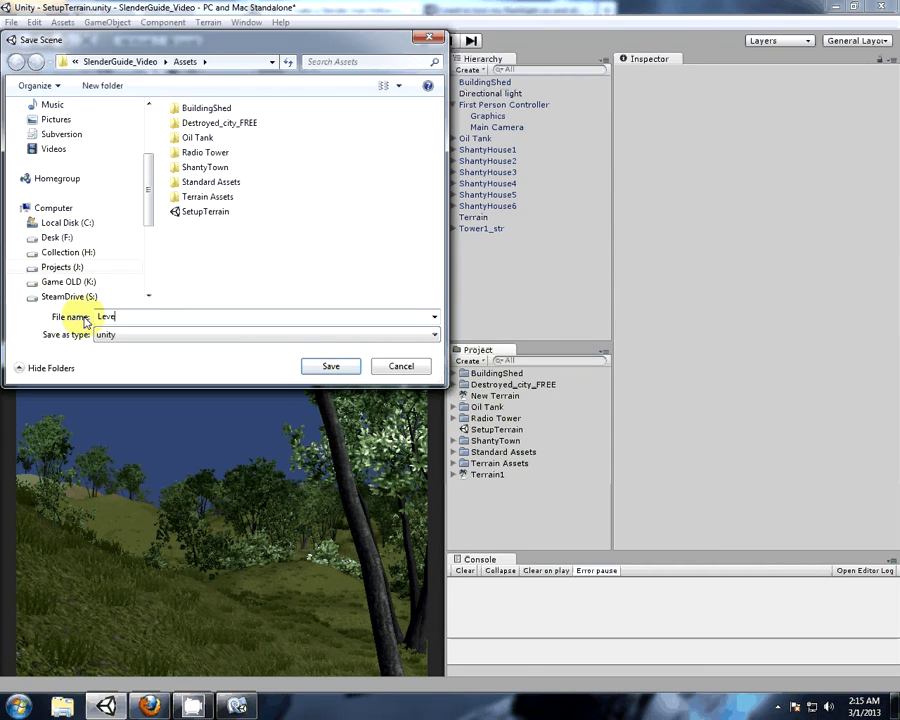
pyautogui.write('l0')
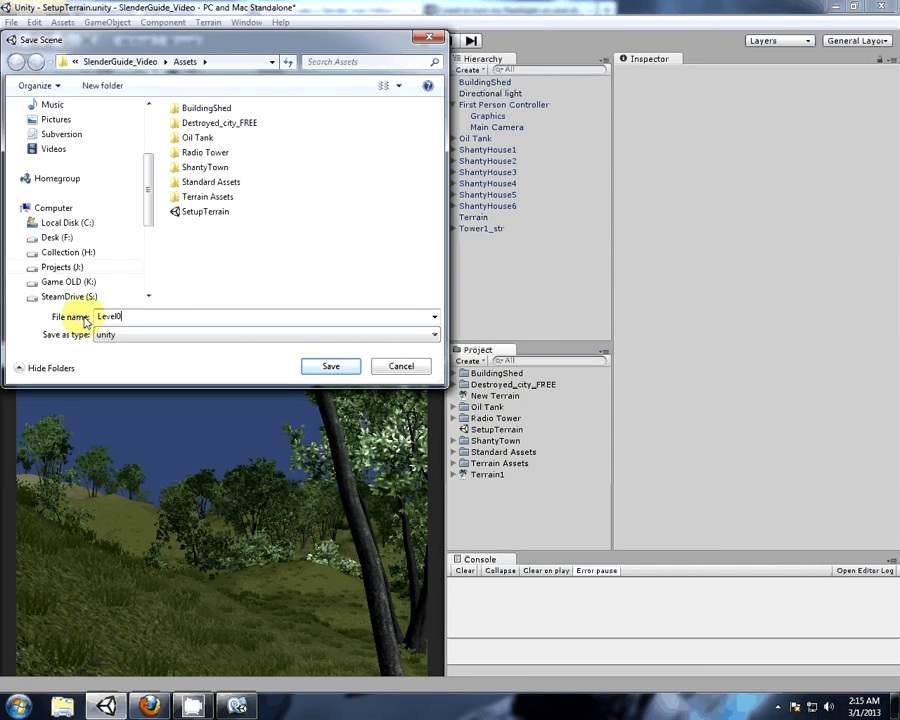
pyautogui.click(331, 366)
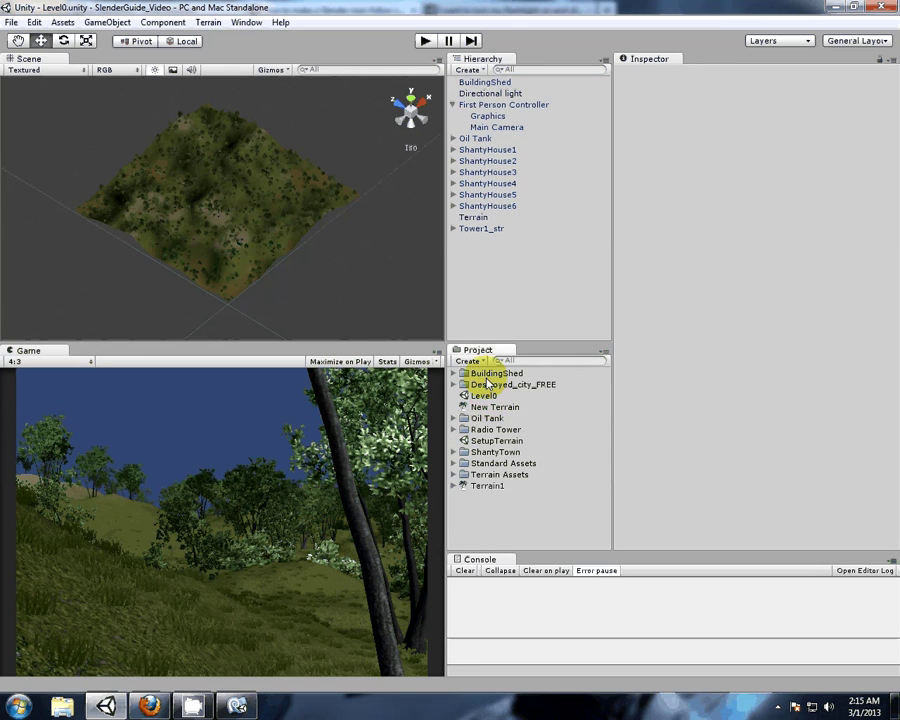
# - Create a project folder named _Scripts at the root of the assets
pyautogui.click(469, 361)
pyautogui.click(487, 377)
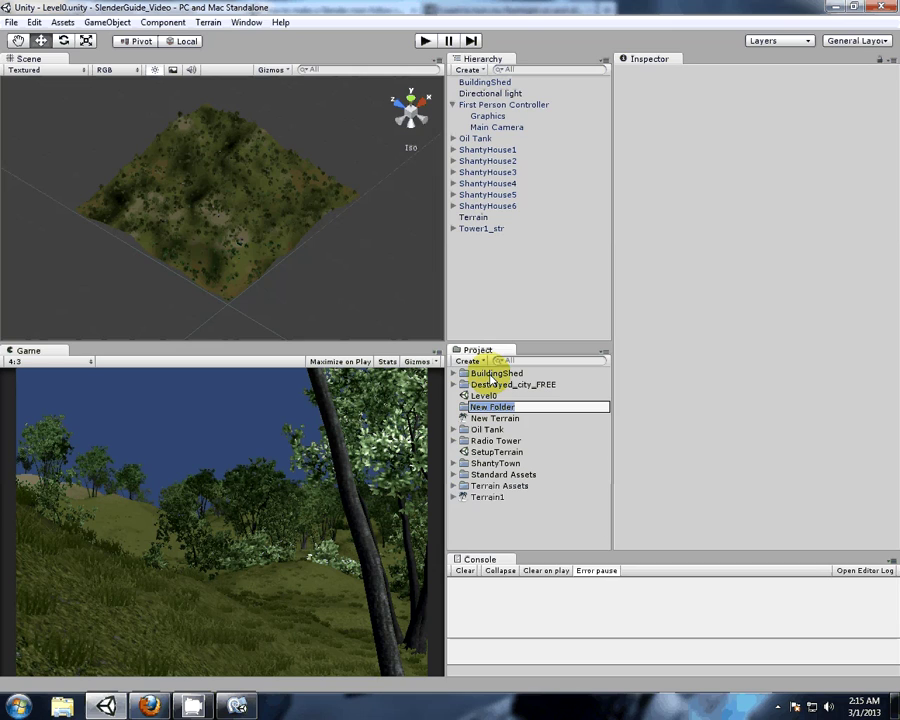
pyautogui.write('_Scripts')
pyautogui.press('Return')
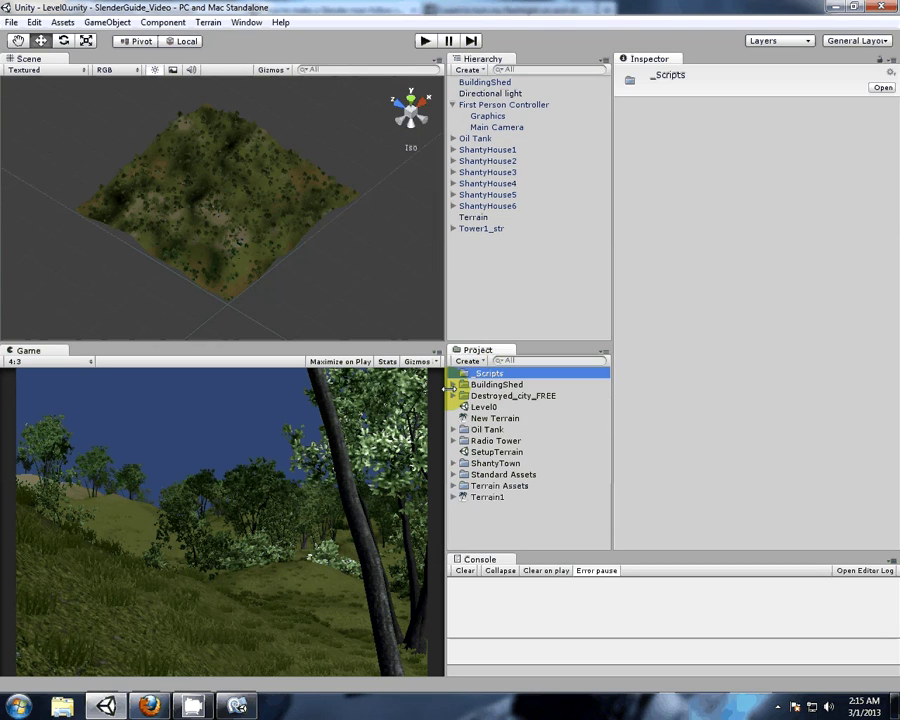
# - Create a folder named _Scenes and move it out of _Scripts to the root of the assets
pyautogui.click(468, 361)
pyautogui.click(485, 376)
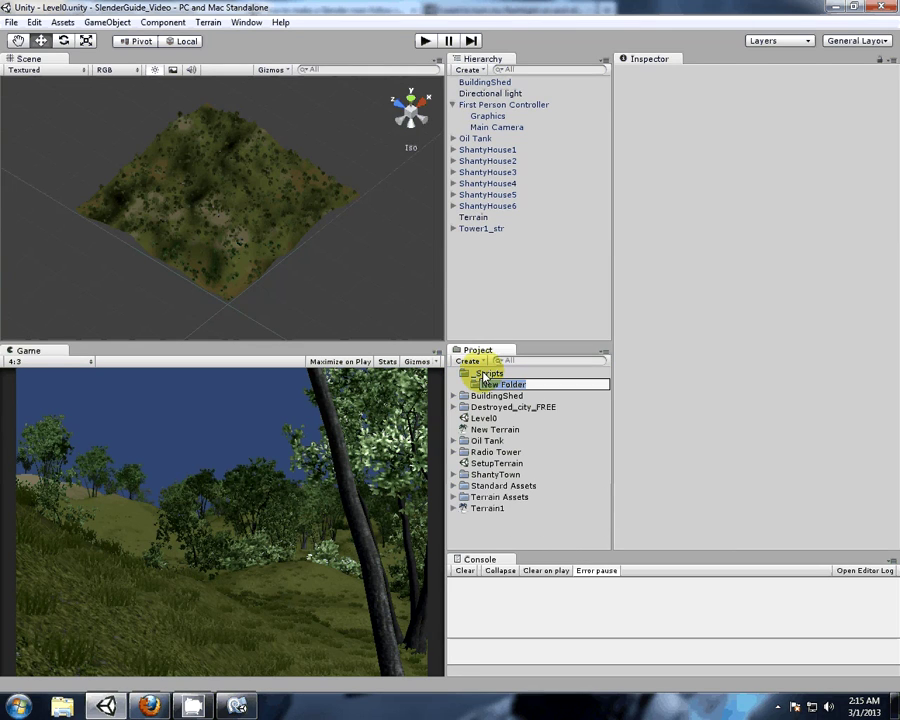
pyautogui.write('Scenes')
pyautogui.press('Return')
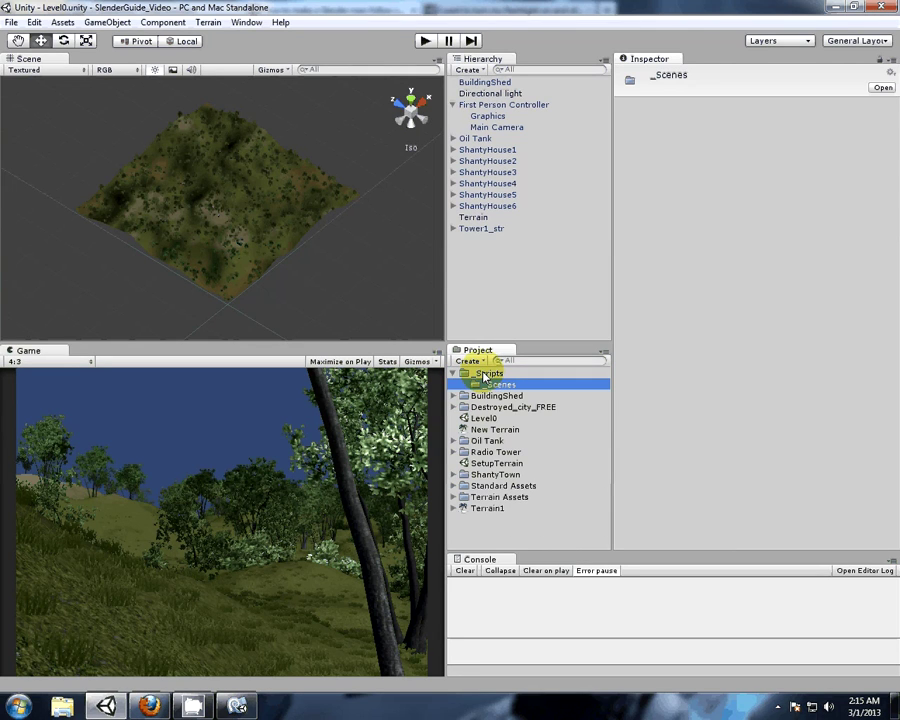
pyautogui.moveTo(500, 388); pyautogui.dragTo(496, 528)
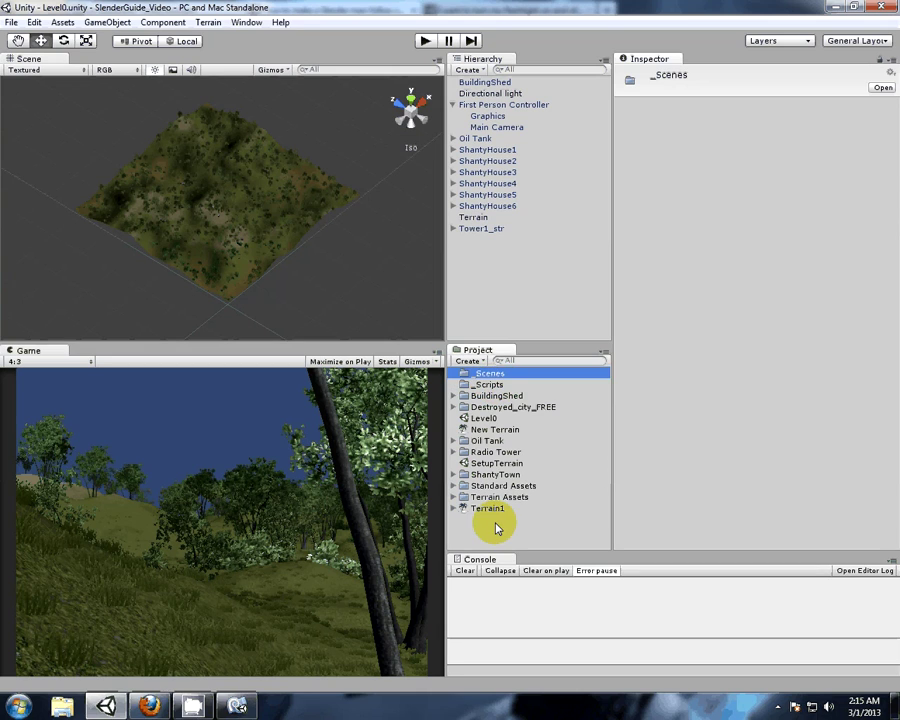
# - Create a project folder named _Textures at the root of the assets
pyautogui.click(470, 361)
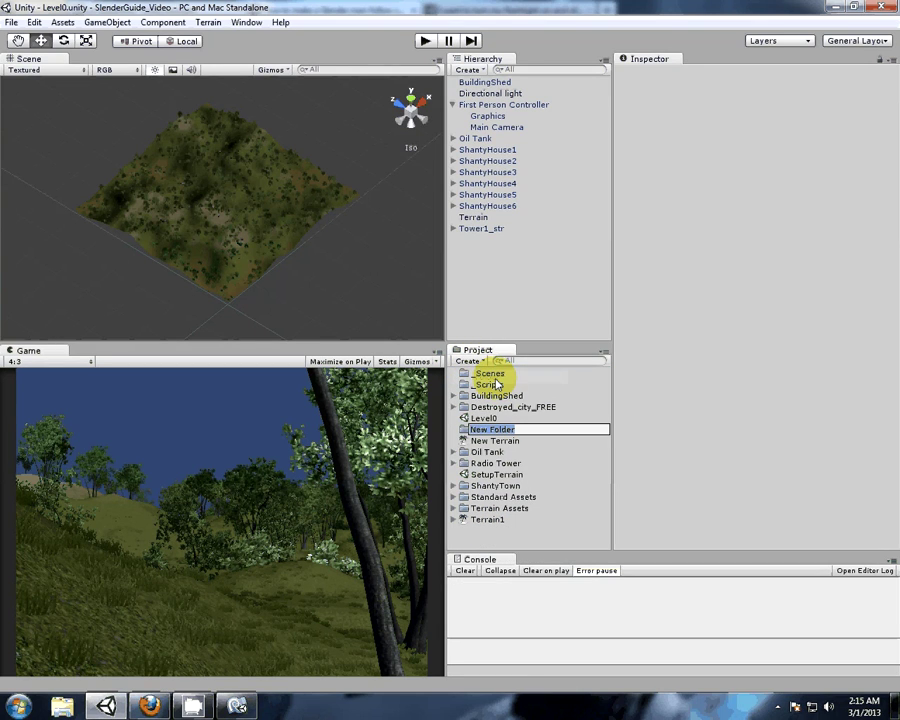
pyautogui.write('_extures')
pyautogui.press('Left')
pyautogui.press('Left')
pyautogui.press('Left')
pyautogui.press('Left')
pyautogui.press('Left')
pyautogui.press('Left')
pyautogui.press('Left')
pyautogui.write('T')
pyautogui.press('Return')
# - Create a project folder named _Materials at the root of the assets
pyautogui.click(483, 543)
pyautogui.rightClick(483, 543)
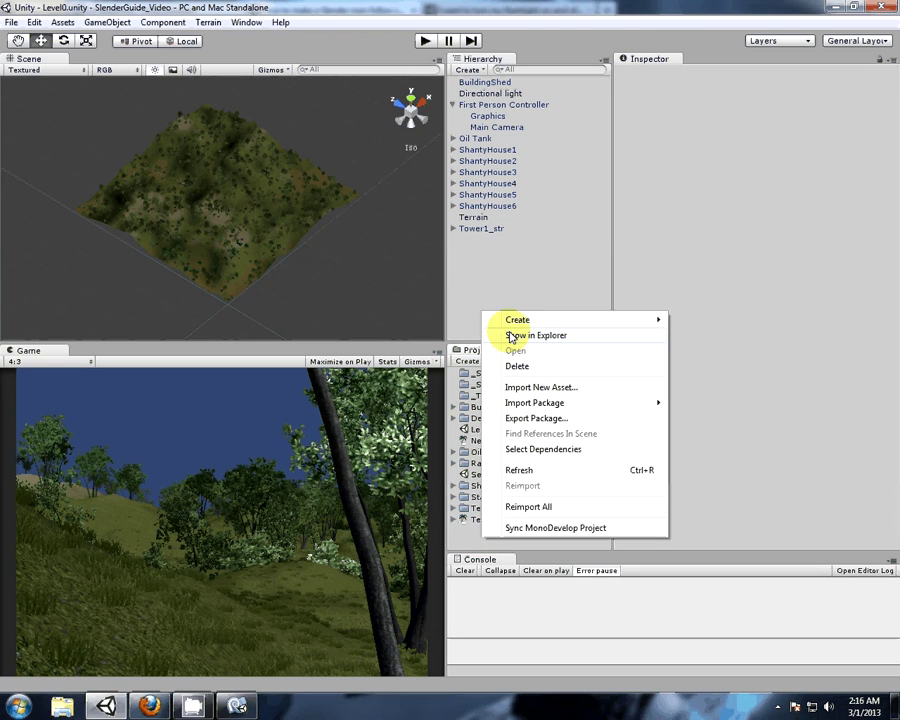
pyautogui.click(469, 362)
pyautogui.click(484, 376)
pyautogui.write('_')
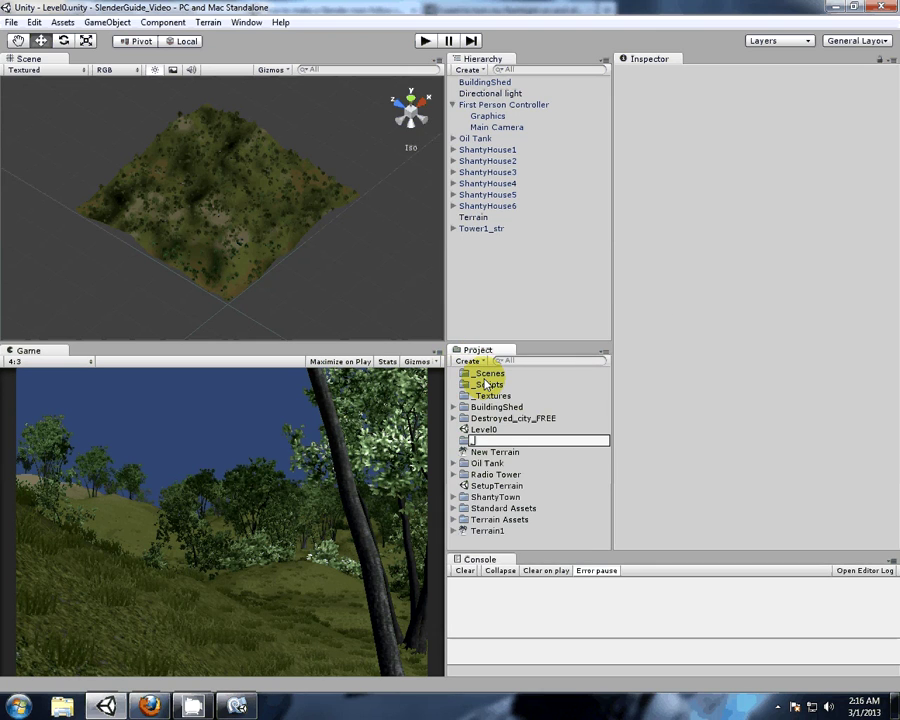
pyautogui.write('Materials')
pyautogui.press('Return')
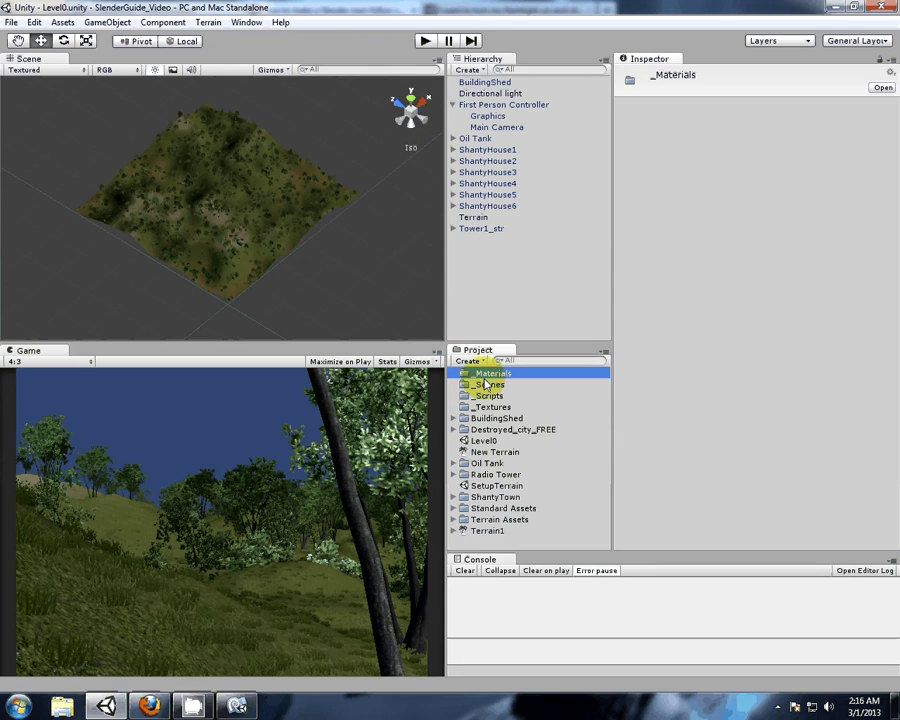
pyautogui.click(454, 430)
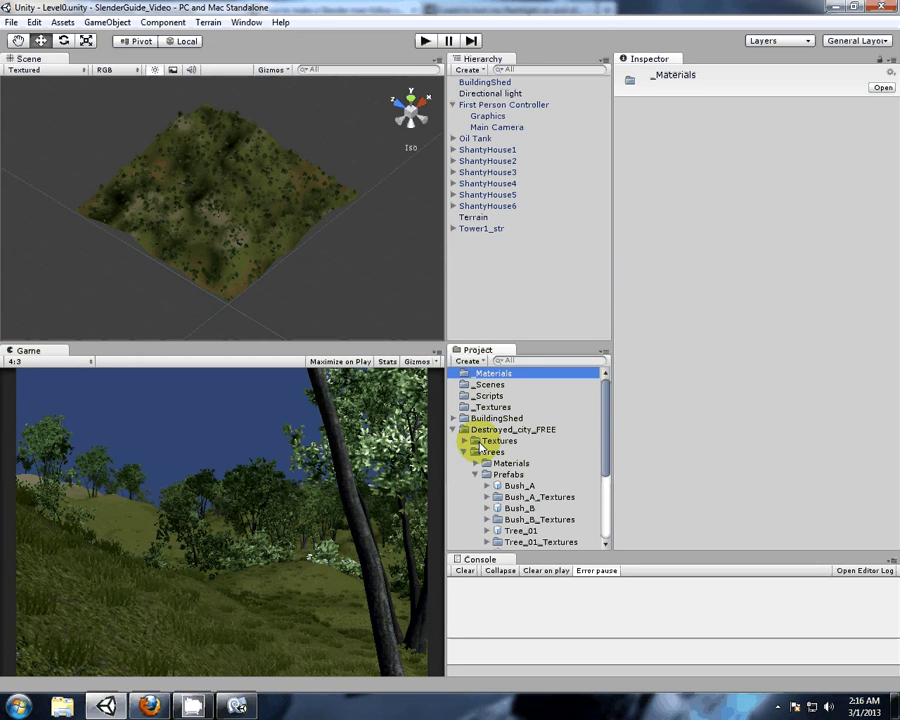
pyautogui.click(454, 430)
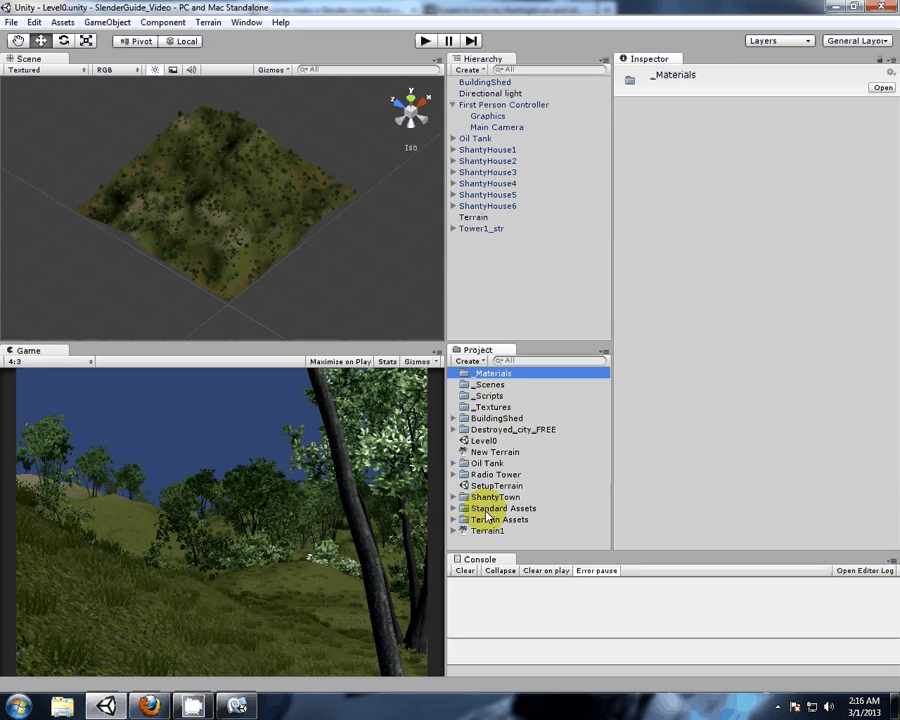
pyautogui.click(490, 541)
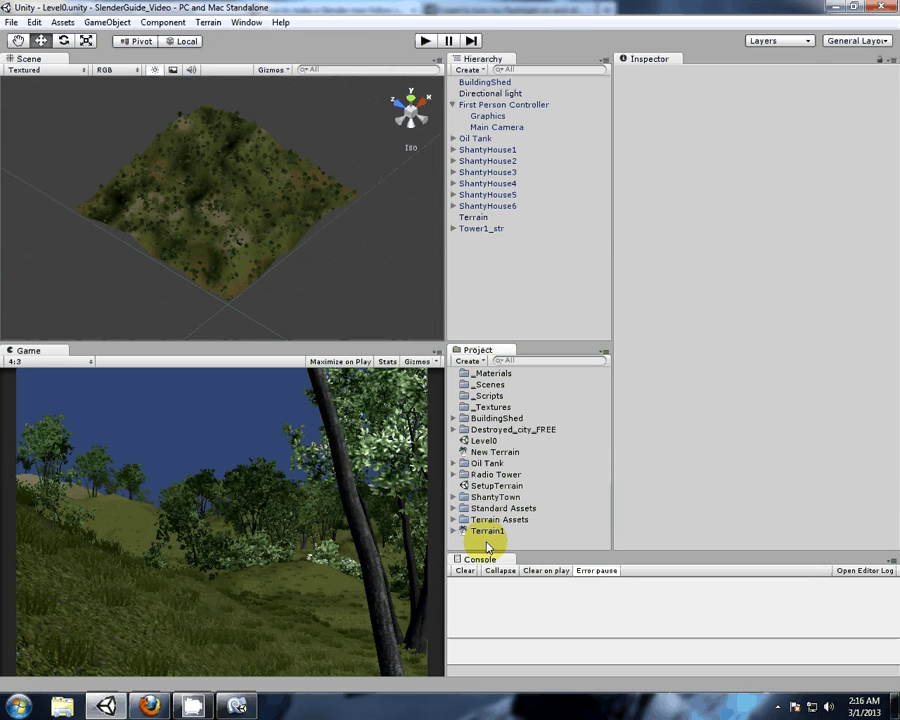
pyautogui.moveTo(155, 709)
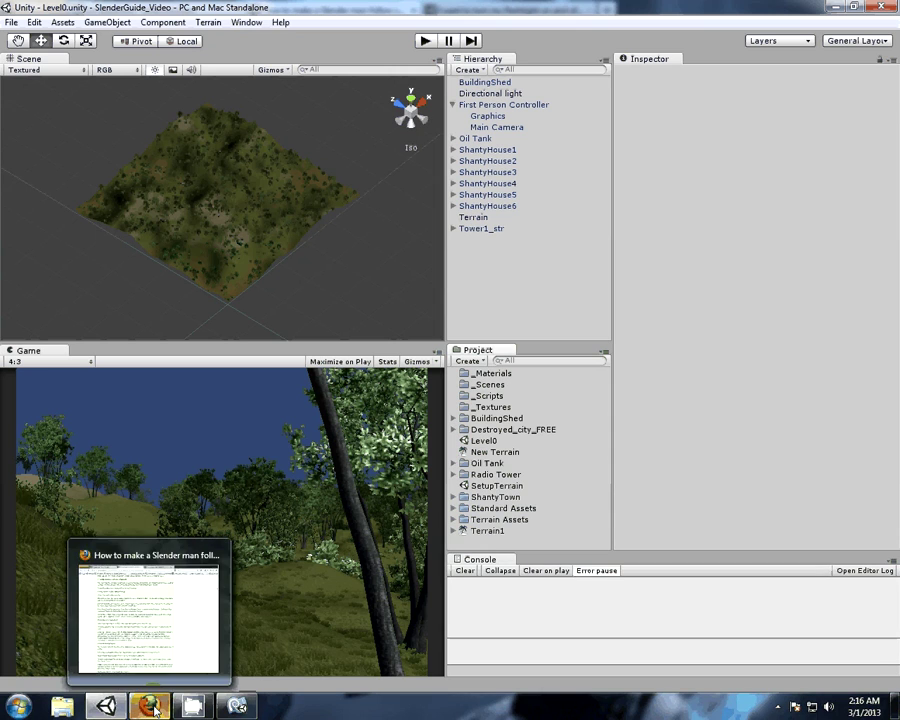
# - Move the Level0 scene into the _Scenes folder and delete the old SetupTerrain scene from the project
pyautogui.moveTo(490, 443); pyautogui.dragTo(499, 390)
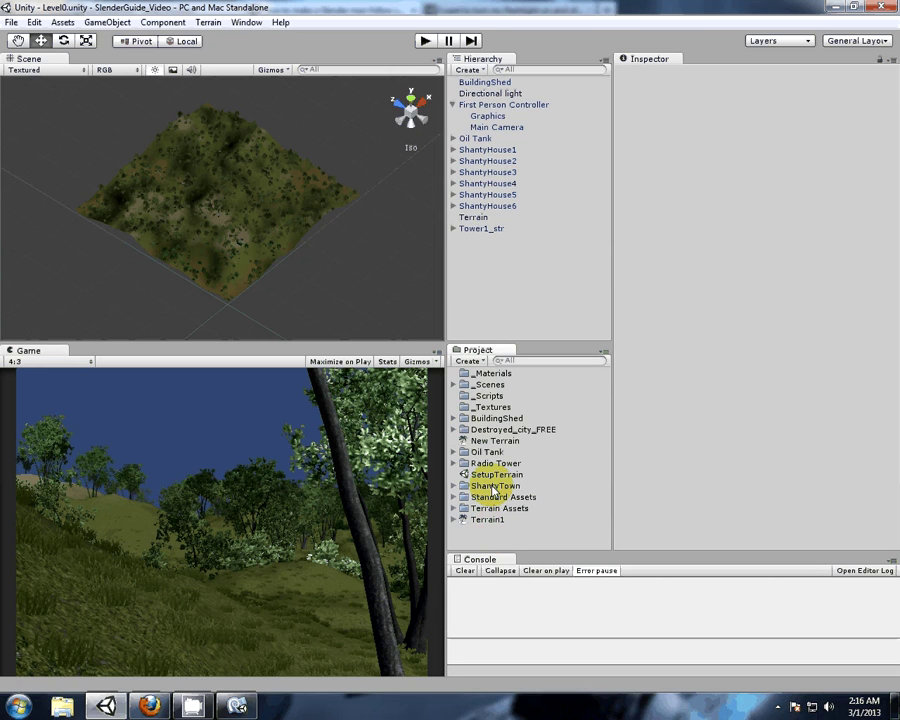
pyautogui.click(494, 475)
pyautogui.click(490, 538)
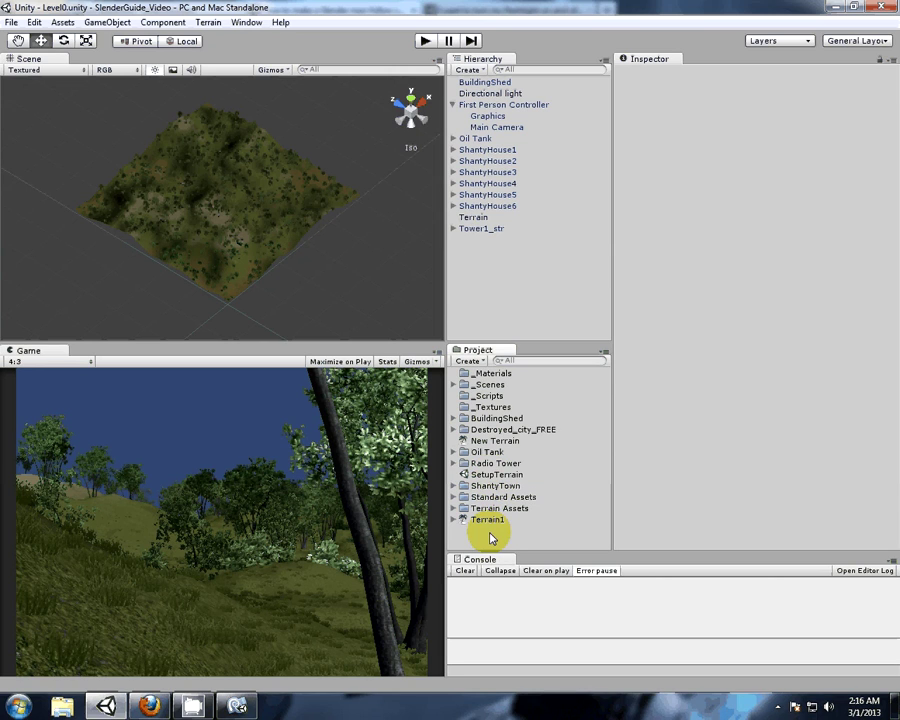
pyautogui.click(496, 475)
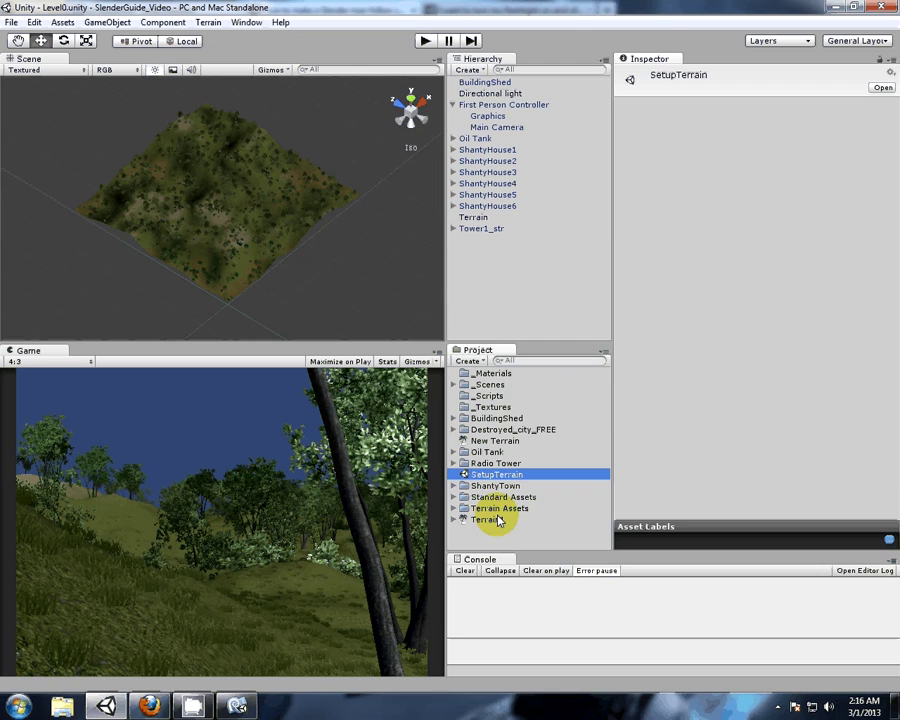
pyautogui.press('Delete')
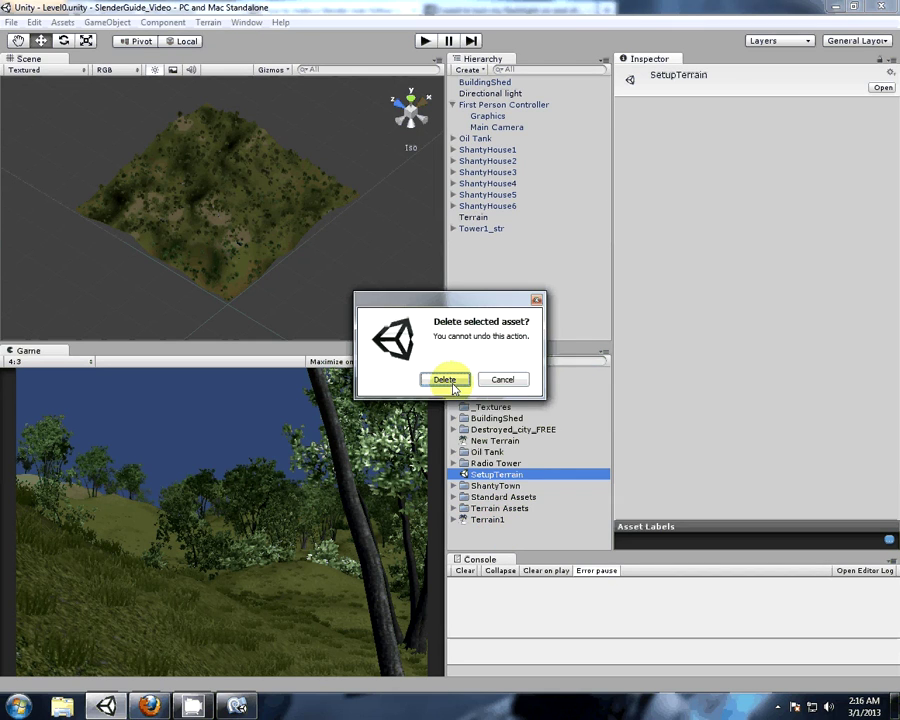
pyautogui.click(445, 380)
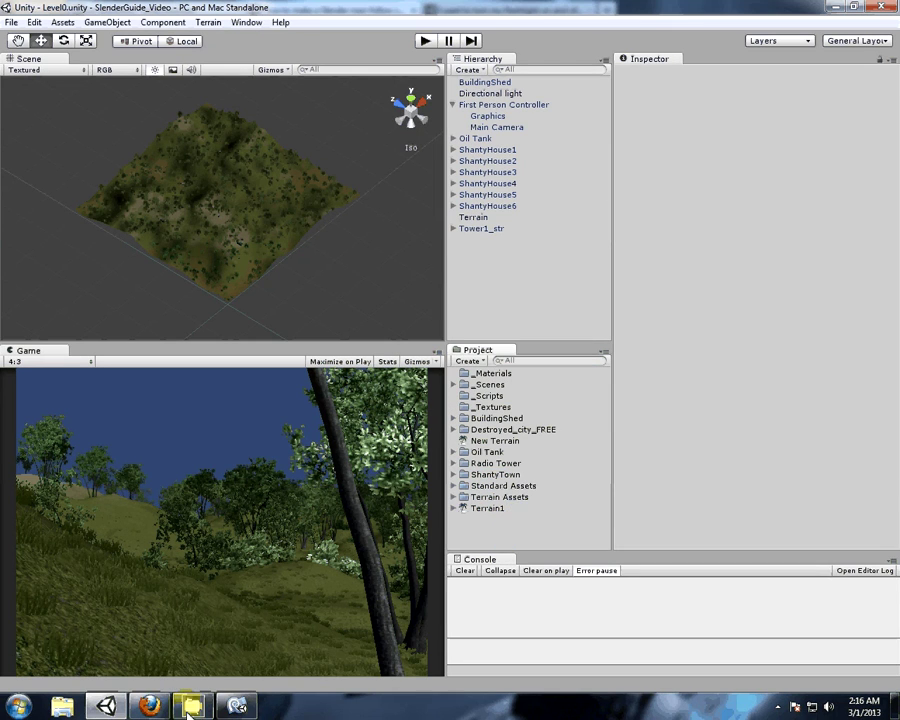
# - Switch to Firefox, read the Slender guide's skybox instructions, and switch back to Unity
pyautogui.click(150, 706)
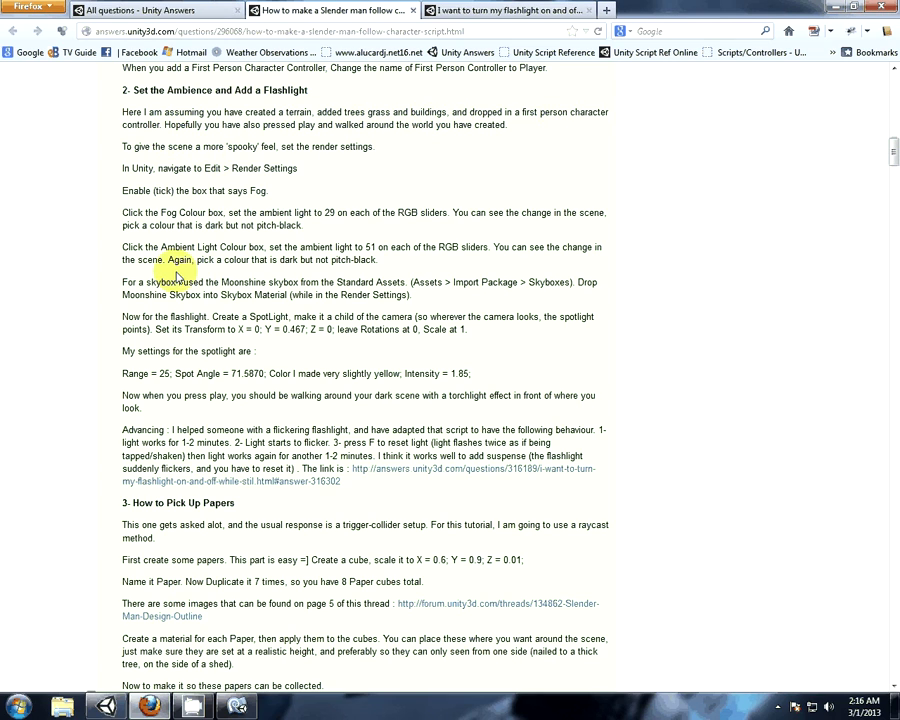
pyautogui.moveTo(123, 283); pyautogui.dragTo(177, 283)
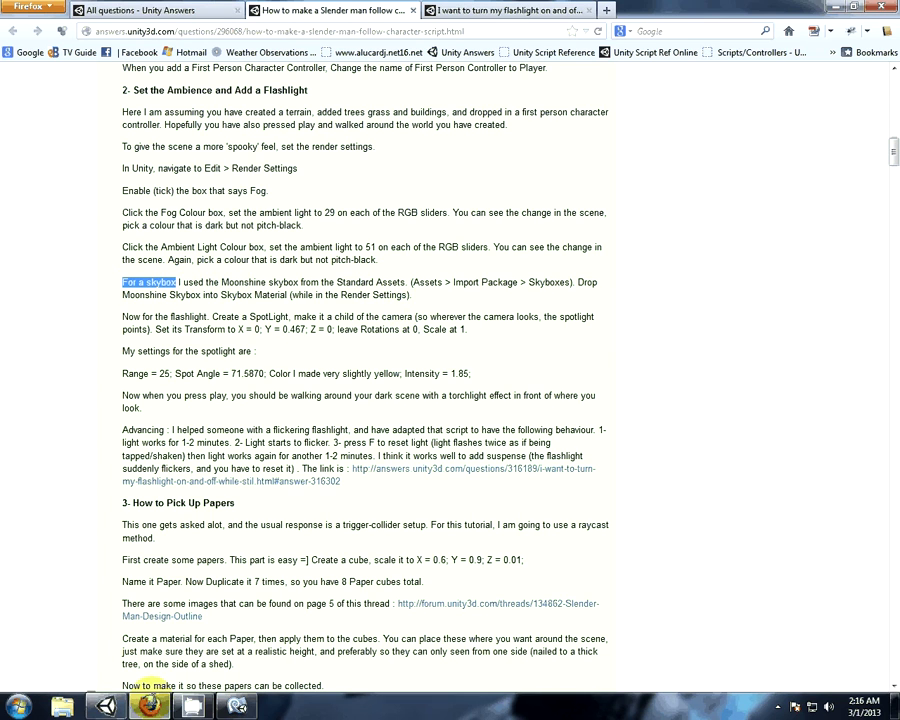
pyautogui.click(106, 705)
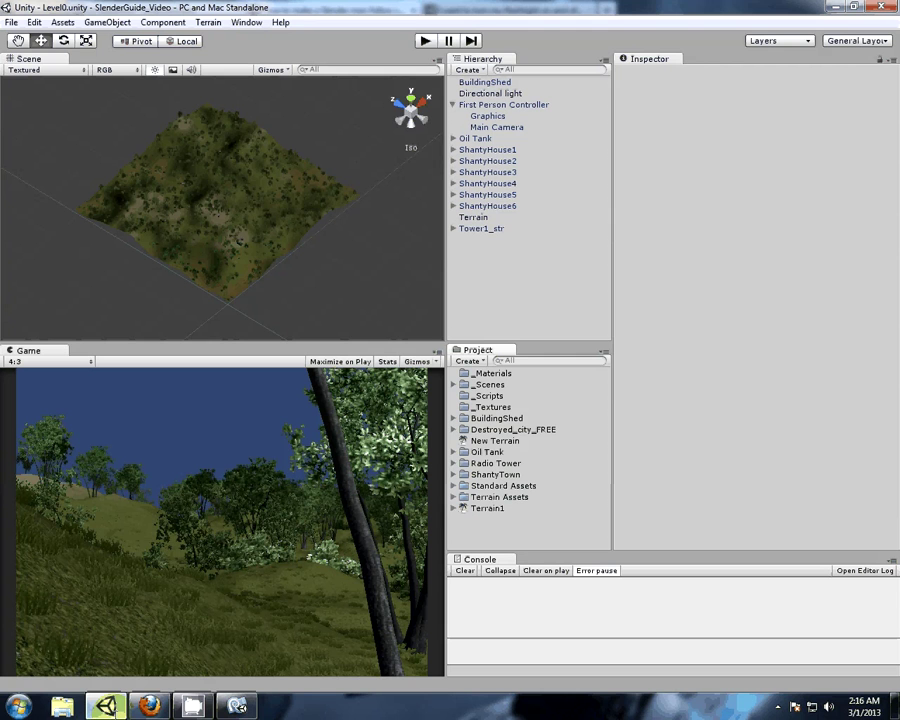
# - Import only the MoonShine Skybox material and the MoonShine textures folder from the Skyboxes package
pyautogui.click(63, 23)
pyautogui.moveTo(120, 121)
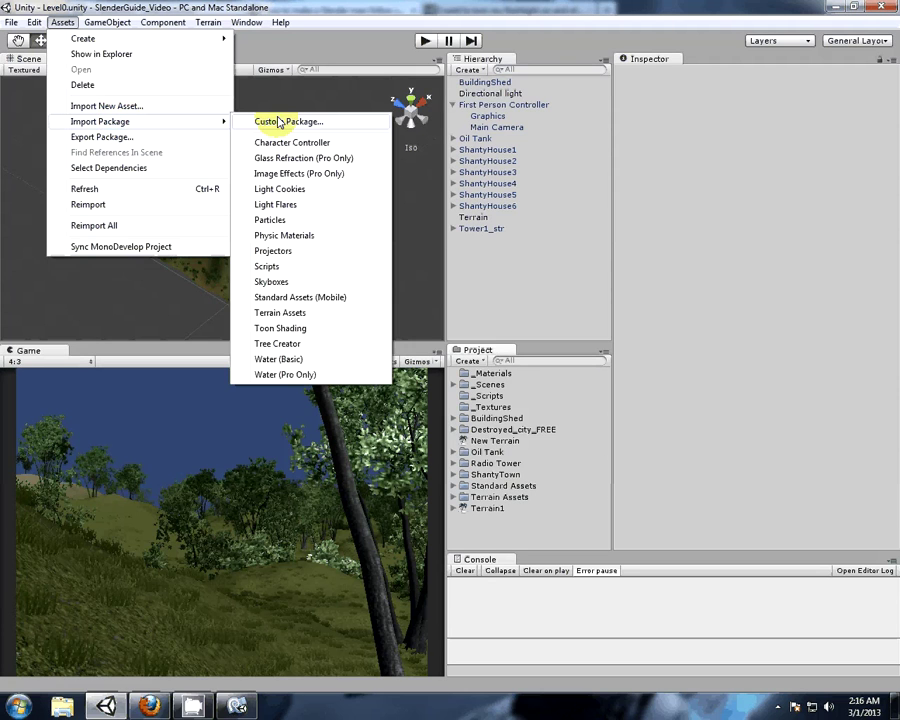
pyautogui.click(271, 282)
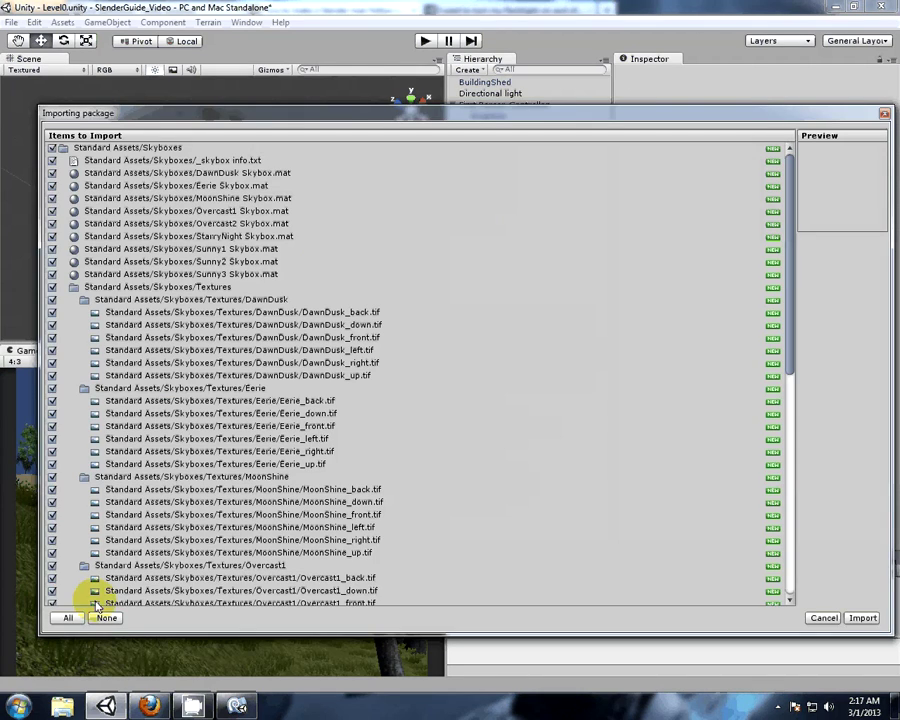
pyautogui.click(107, 618)
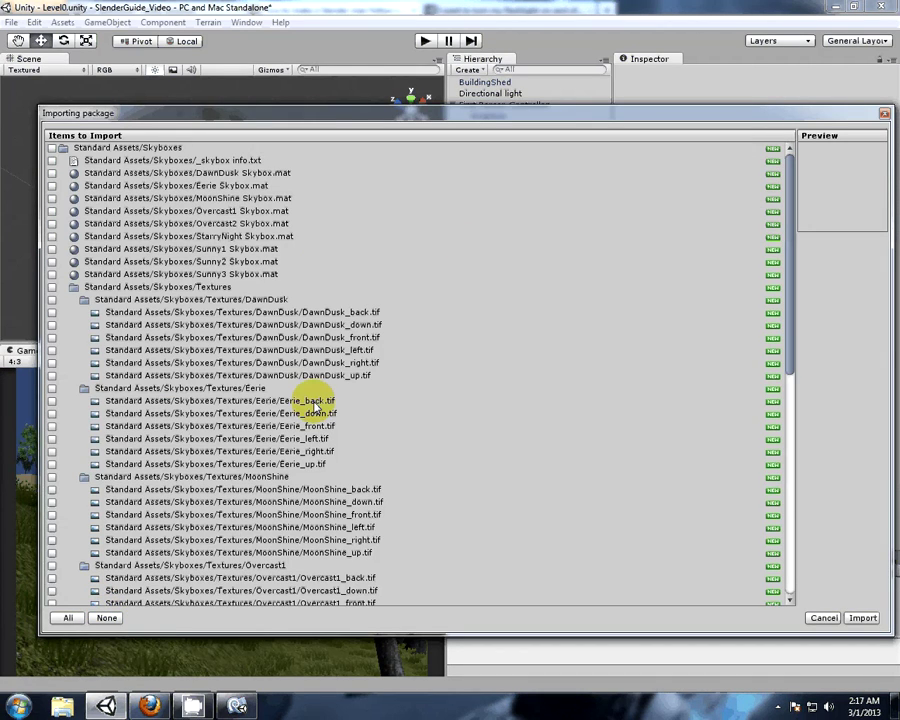
pyautogui.click(53, 477)
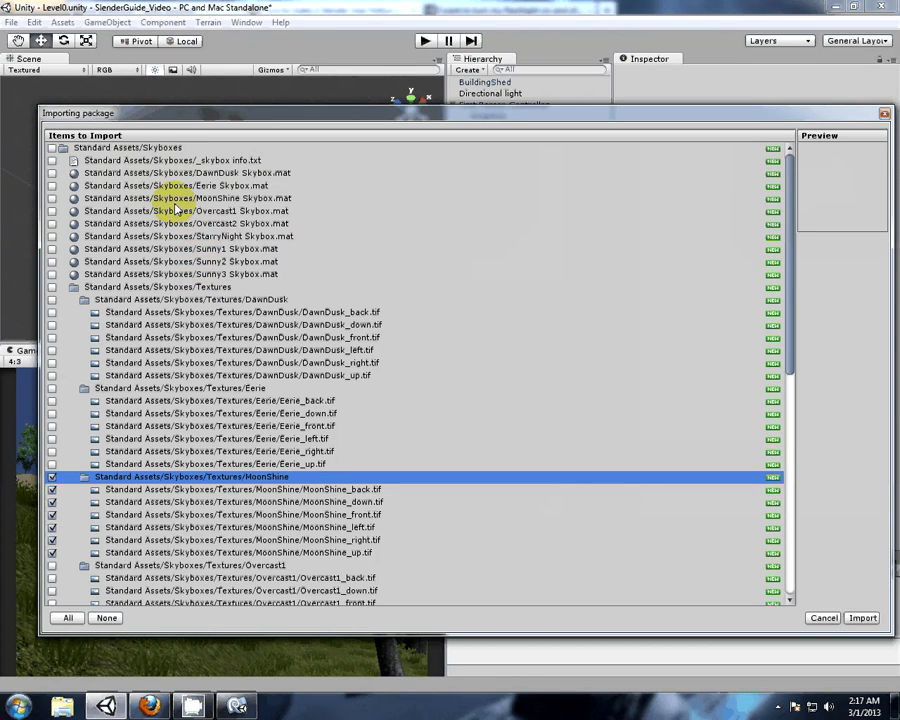
pyautogui.click(53, 198)
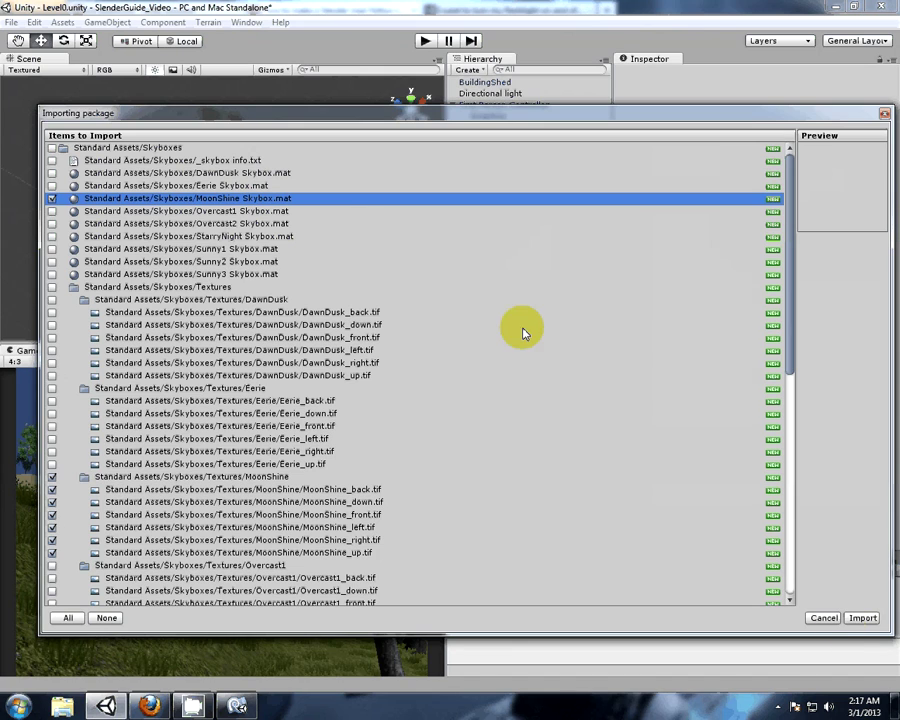
pyautogui.click(861, 617)
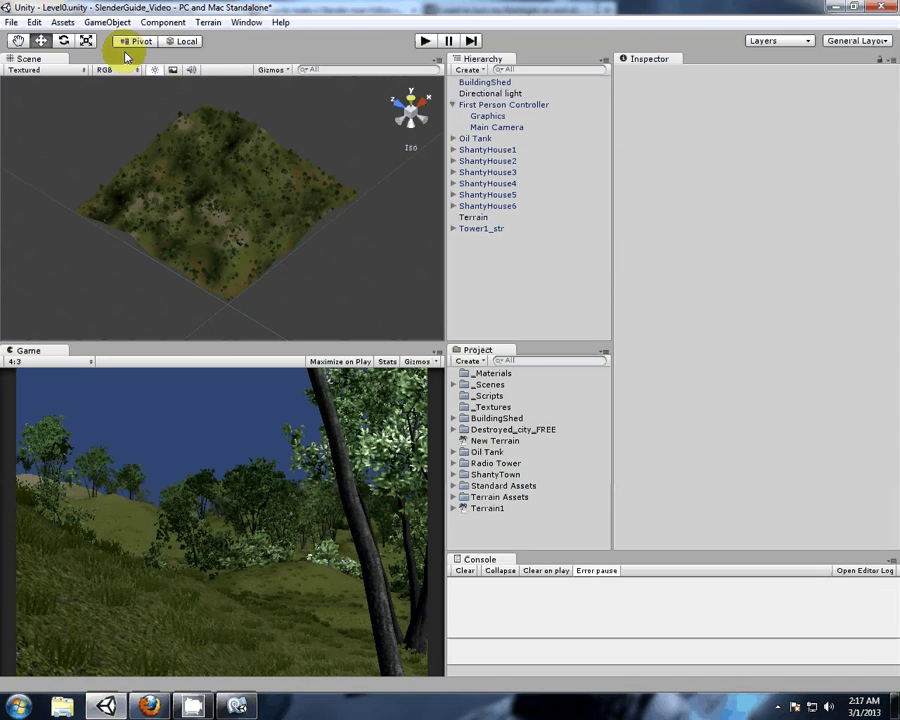
# - Switch to Firefox, read the Slender guide's render settings instructions, then switch back to Unity and open the Render Settings
pyautogui.click(153, 708)
pyautogui.click(180, 246)
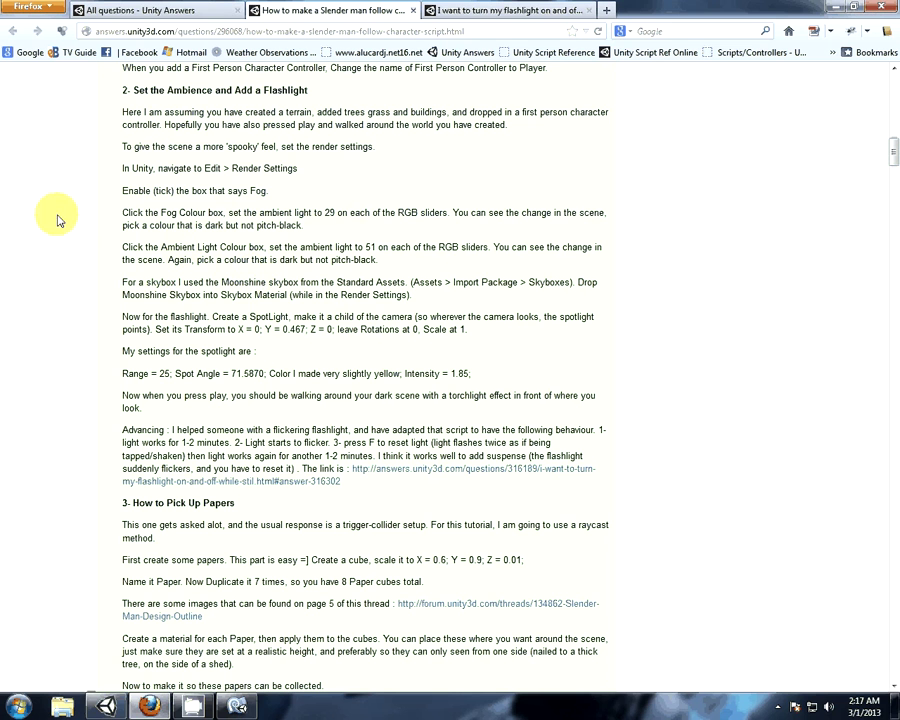
pyautogui.moveTo(134, 147); pyautogui.dragTo(284, 146)
pyautogui.click(280, 147)
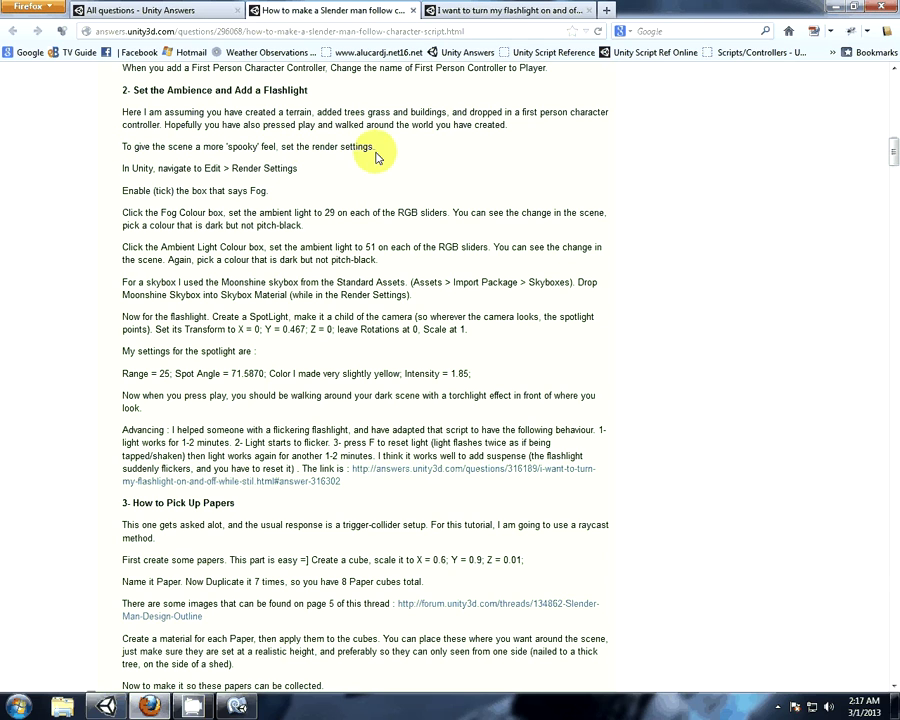
pyautogui.moveTo(138, 169); pyautogui.dragTo(168, 169)
pyautogui.click(274, 169)
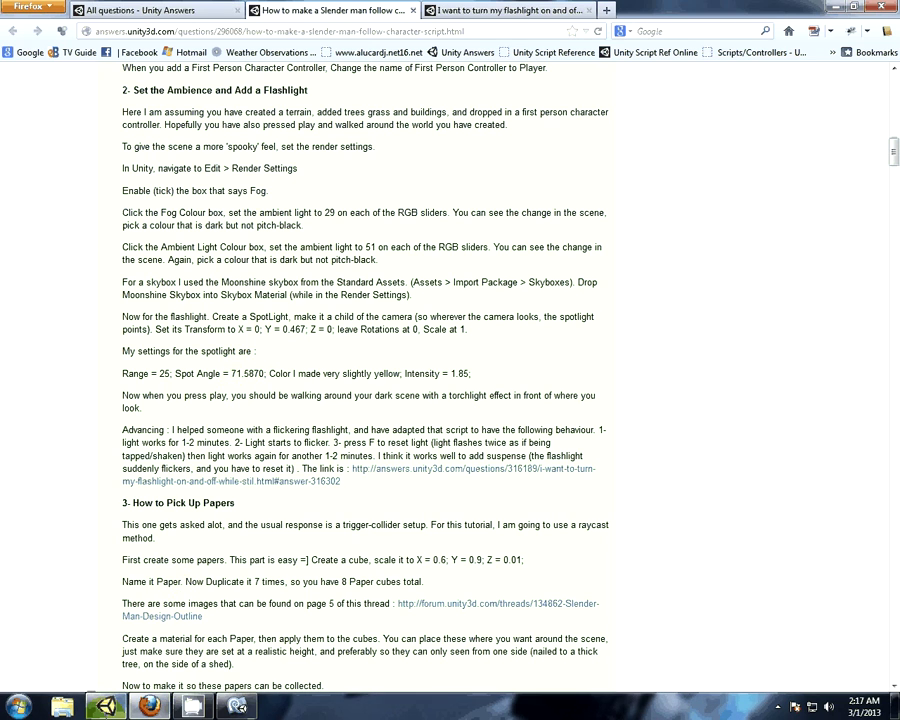
pyautogui.hotkey('alt', 'Tab')
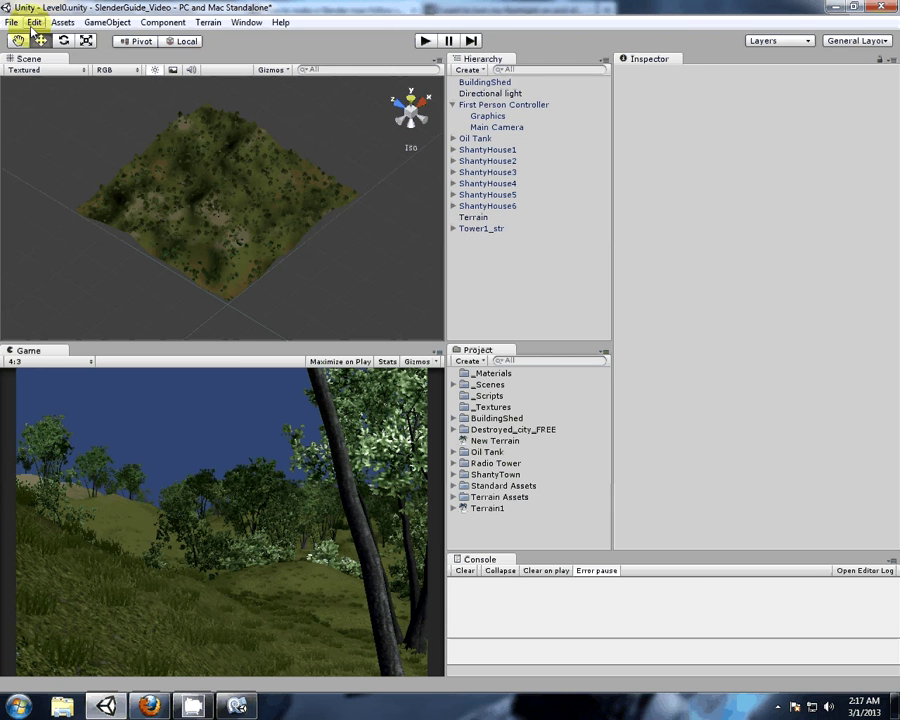
pyautogui.click(33, 22)
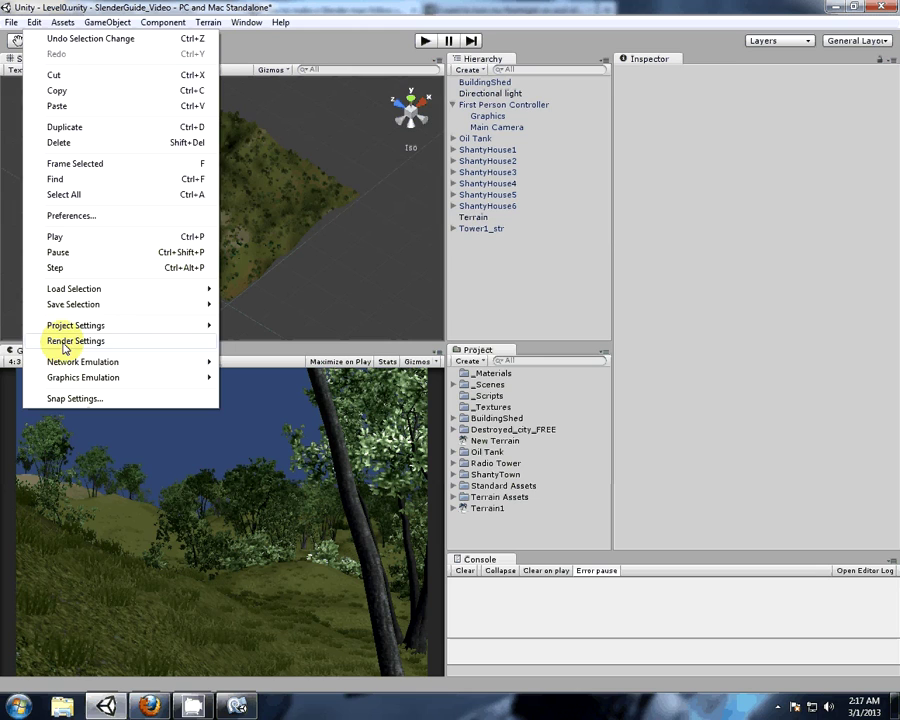
pyautogui.click(75, 341)
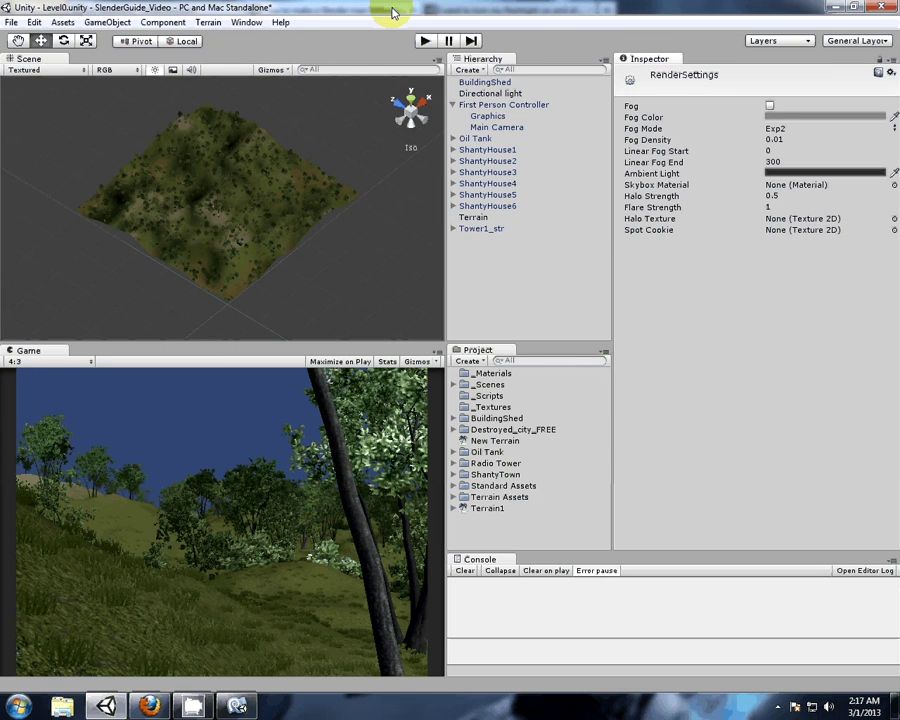
# - Dock the Game view above the Scene view, enlarge it, and place the Unity window below the guide's fog and ambient light instructions
pyautogui.moveTo(392, 12); pyautogui.dragTo(390, 320)
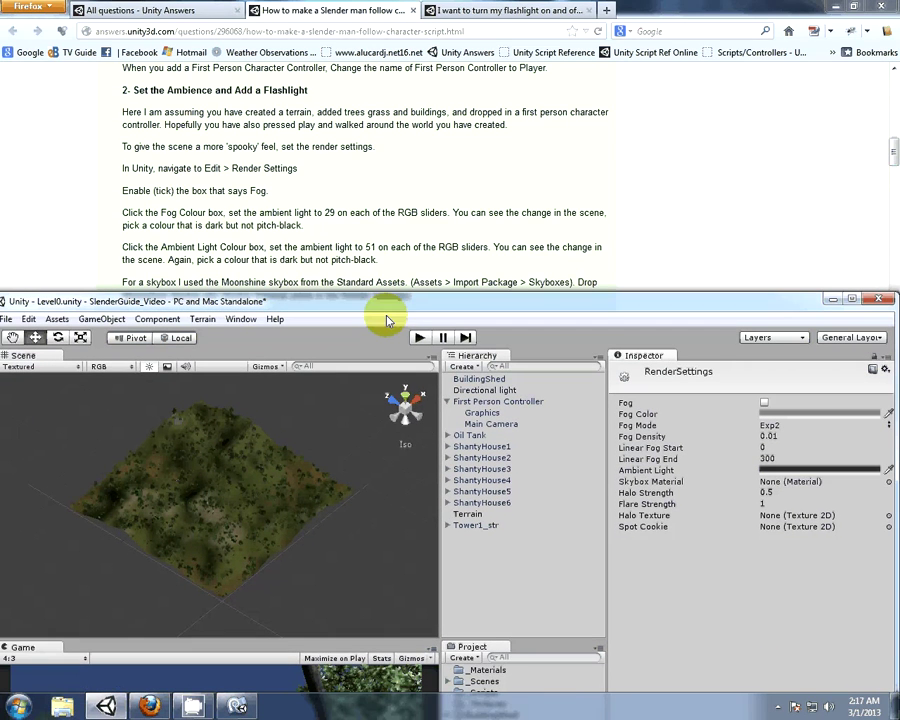
pyautogui.moveTo(22, 647); pyautogui.dragTo(530, 101)
pyautogui.moveTo(33, 98); pyautogui.dragTo(363, 440)
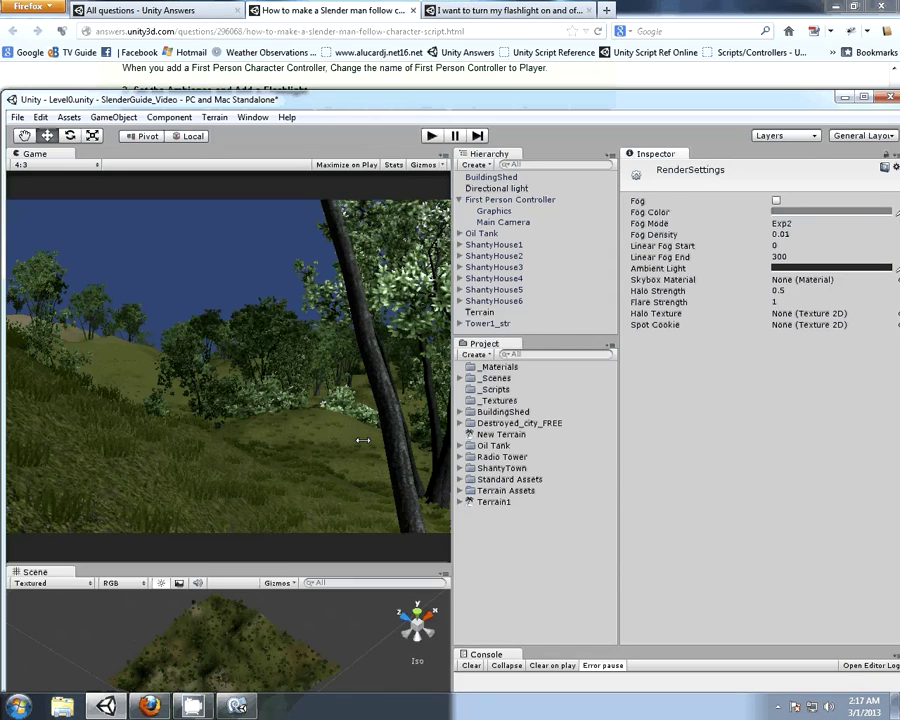
pyautogui.moveTo(250, 565); pyautogui.dragTo(246, 488)
pyautogui.moveTo(391, 99); pyautogui.dragTo(383, 295)
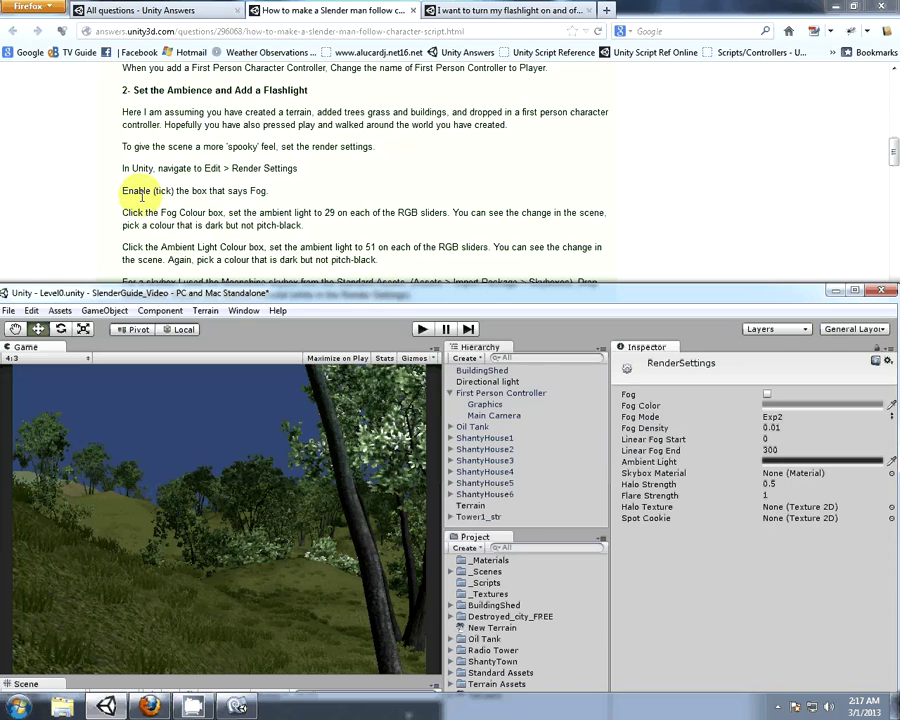
# - Enable fog in the Render Settings and set the fog colour to dark grey with R, G and B at 25
pyautogui.click(766, 395)
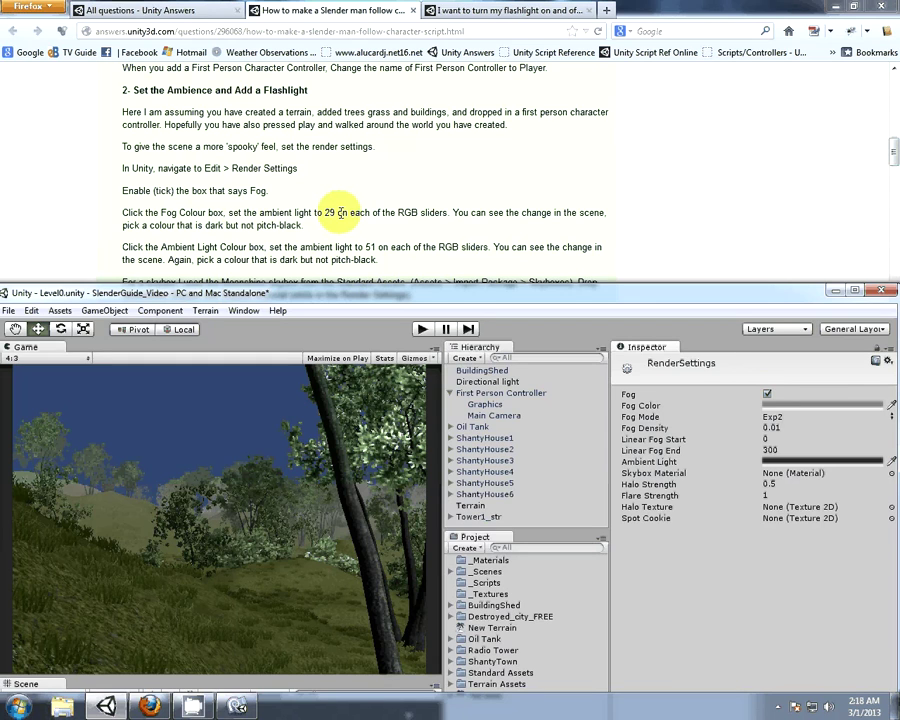
pyautogui.click(778, 406)
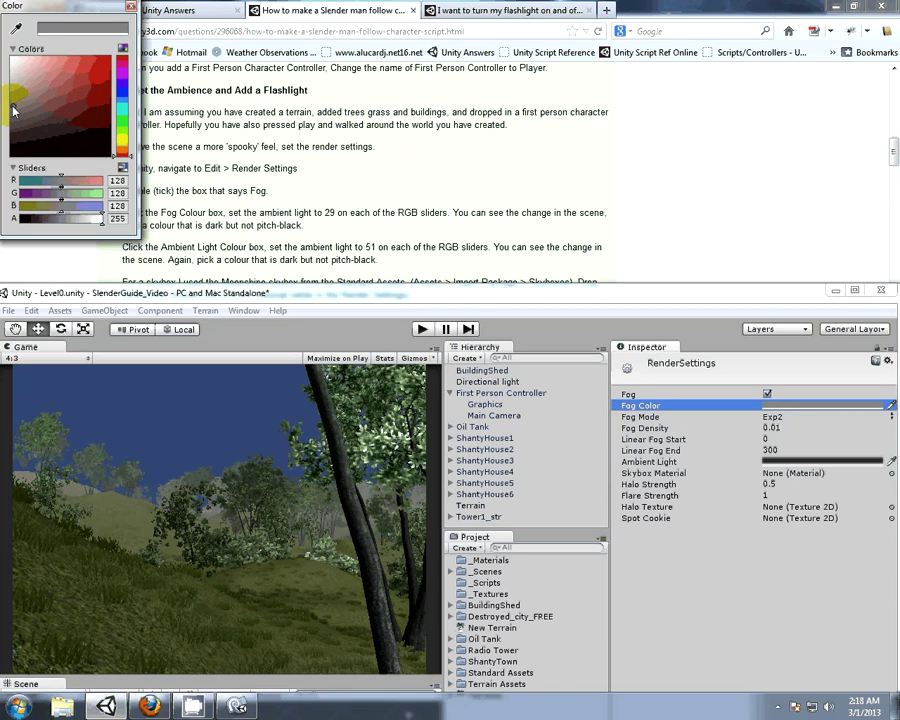
pyautogui.moveTo(14, 111); pyautogui.dragTo(13, 150)
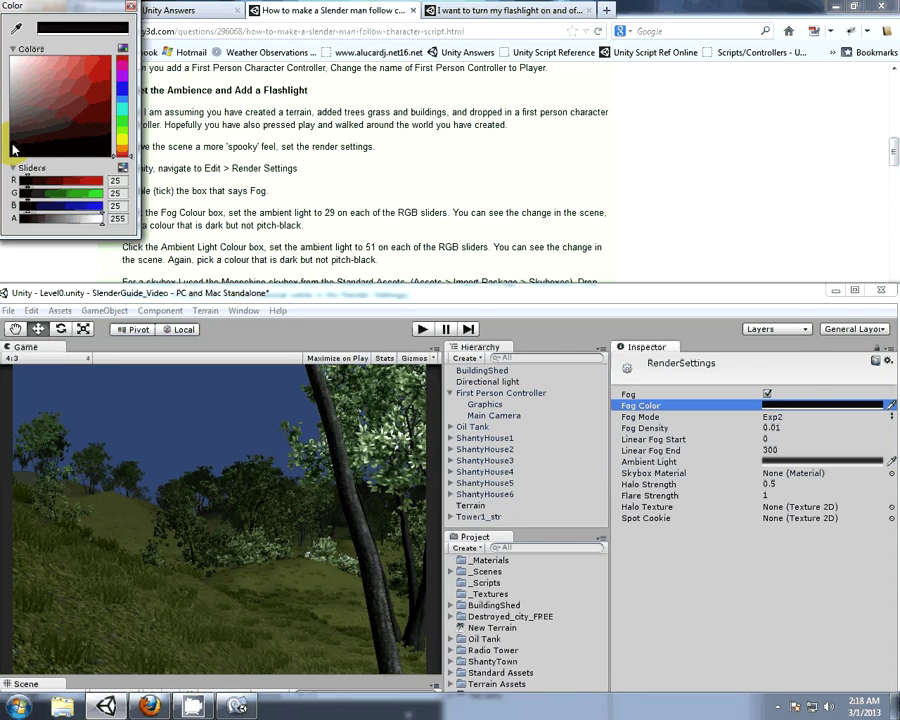
pyautogui.click(131, 9)
# - Delete the directional light from the scene
pyautogui.click(514, 393)
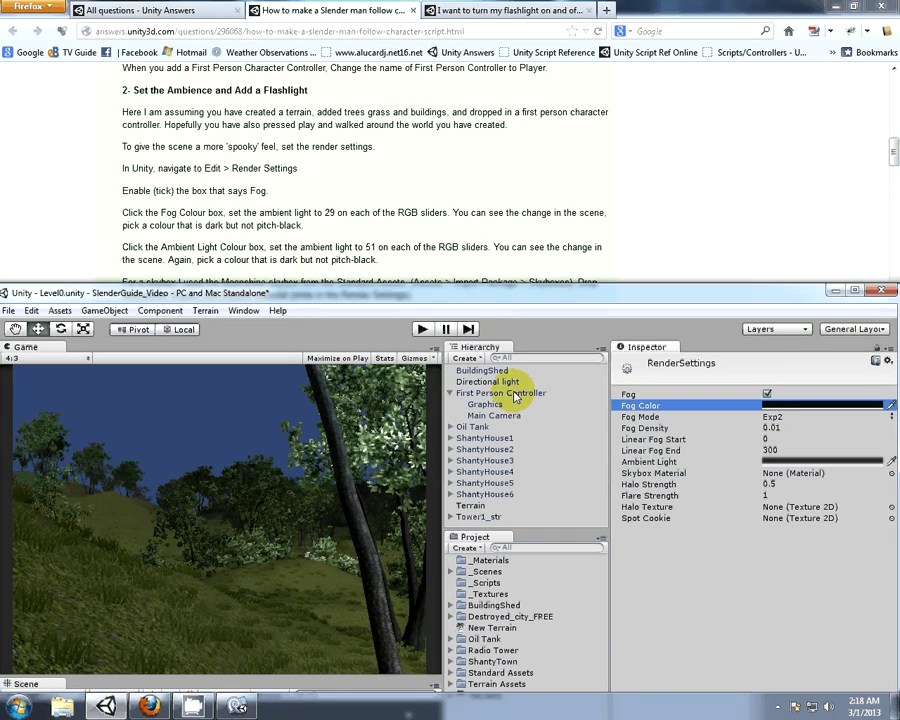
pyautogui.click(488, 381)
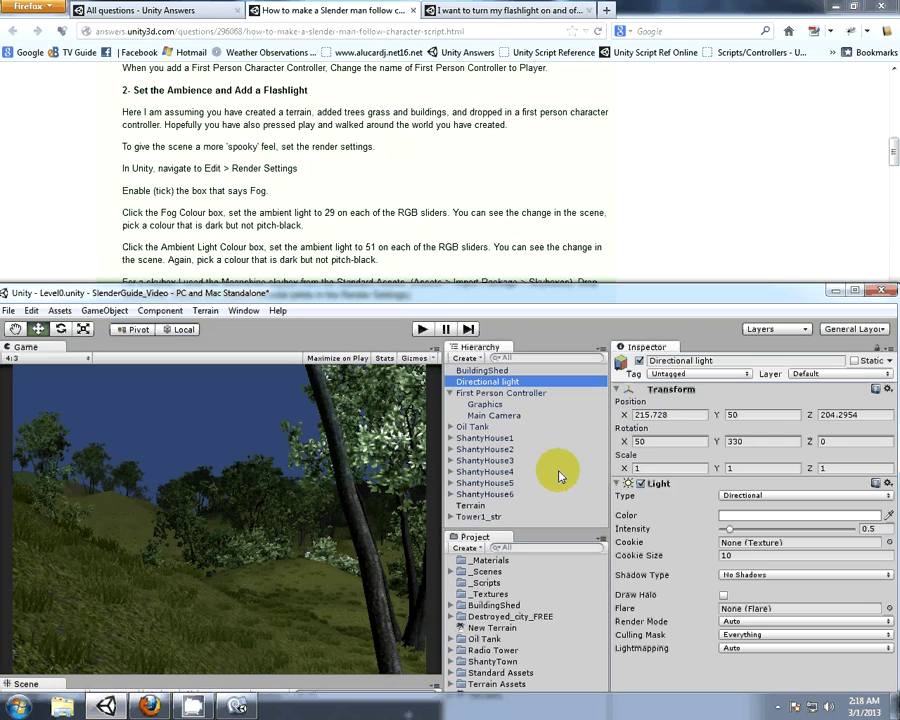
pyautogui.press('Delete')
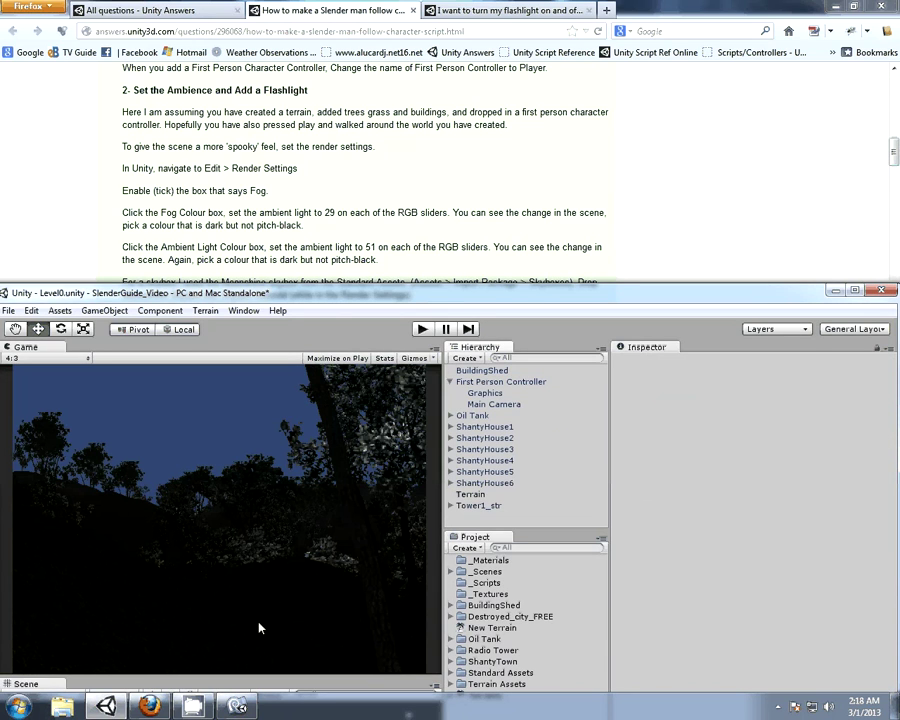
pyautogui.click(495, 414)
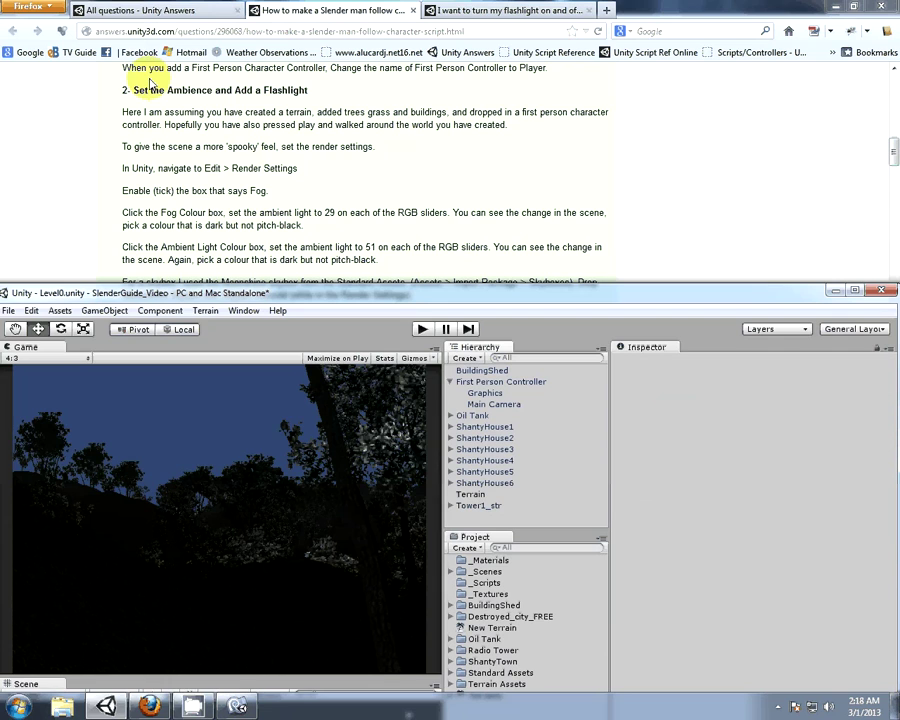
pyautogui.click(83, 332)
# - Reopen the Render Settings to review the fog colour
pyautogui.click(31, 310)
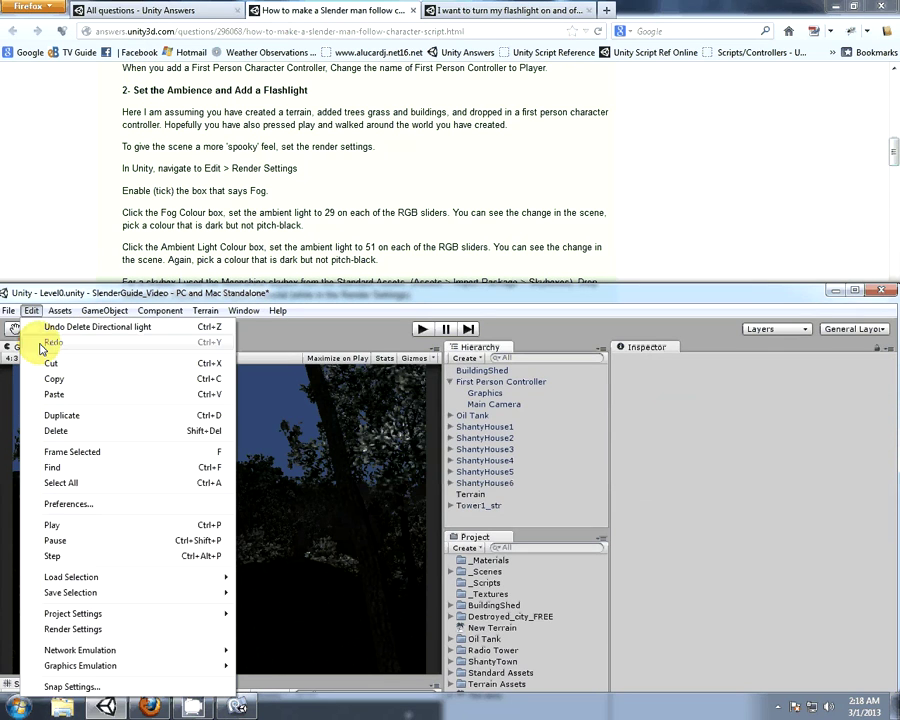
pyautogui.click(73, 629)
pyautogui.click(785, 405)
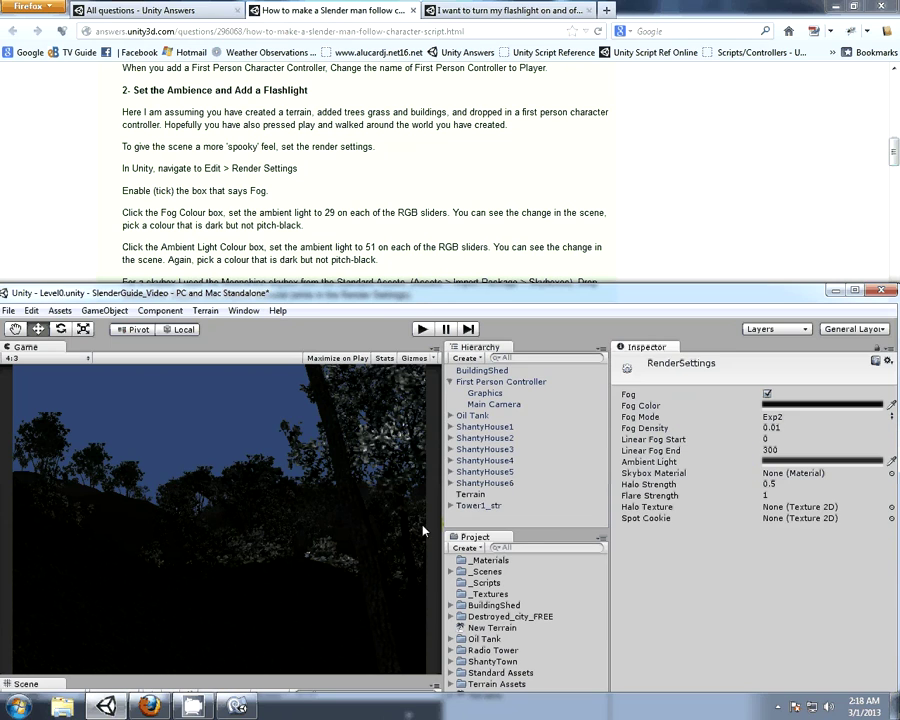
# - Rotate the First Person Controller to 160.24 degrees about the Y axis
pyautogui.click(494, 383)
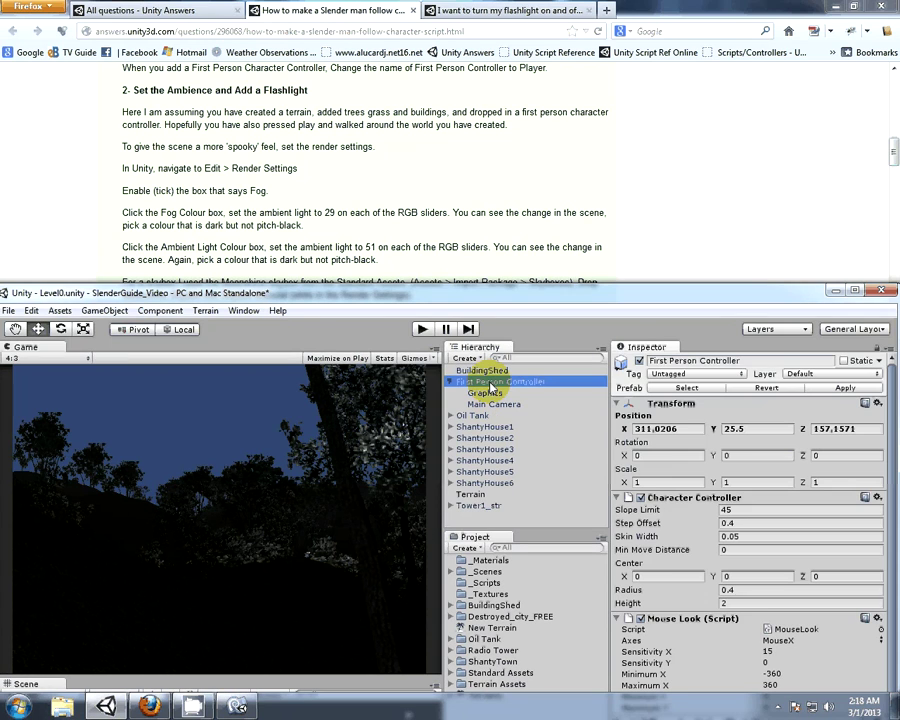
pyautogui.click(716, 457)
pyautogui.moveTo(716, 457); pyautogui.dragTo(26, 532)
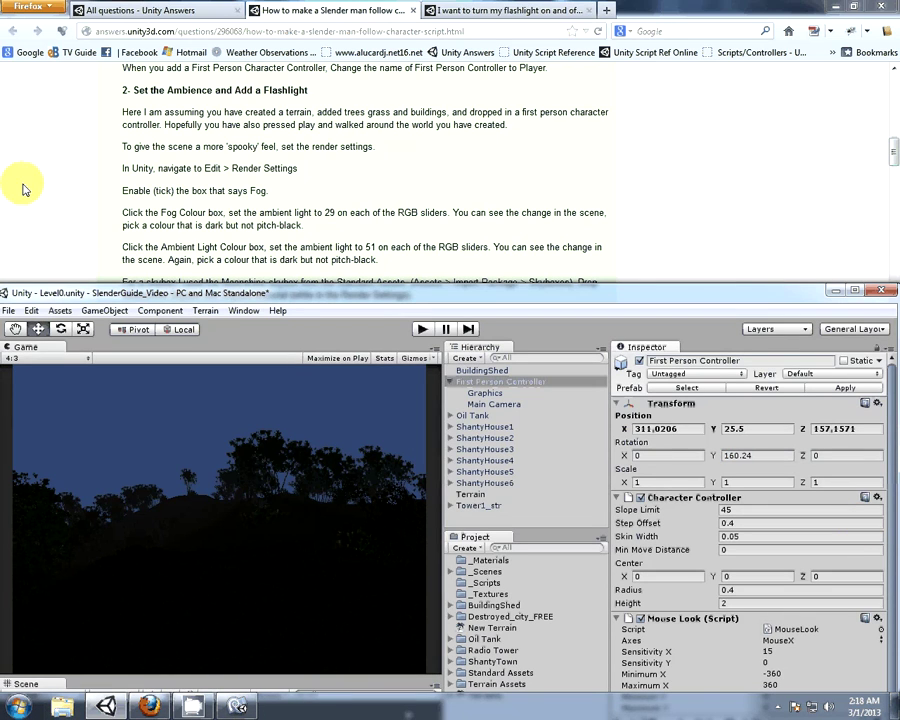
# - Set the ambient light in the Render Settings to near-black with R, G and B at 21
pyautogui.click(33, 311)
pyautogui.click(62, 629)
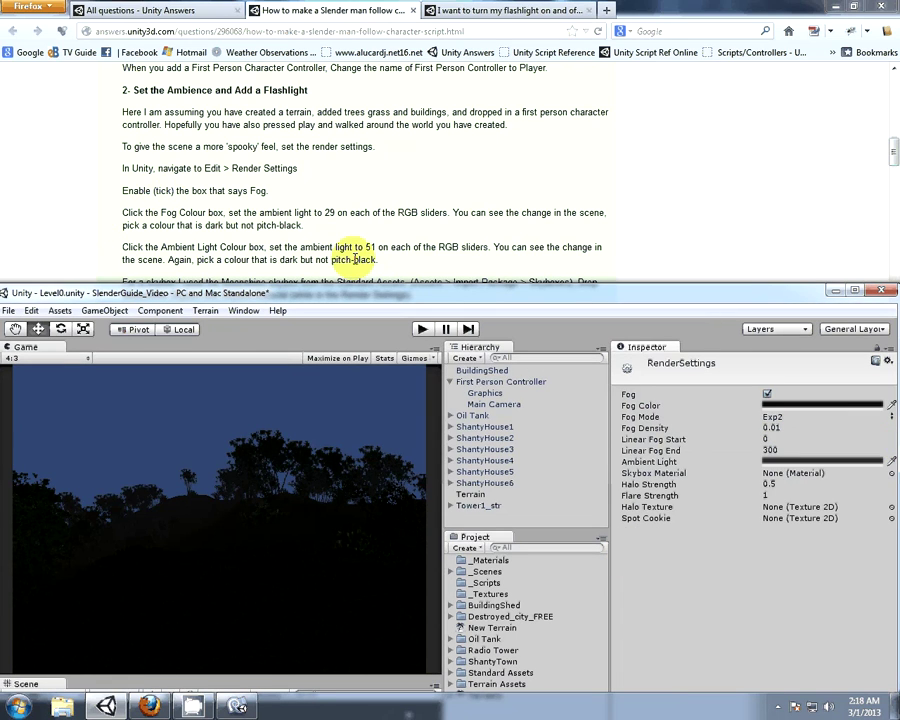
pyautogui.click(842, 461)
pyautogui.click(12, 140)
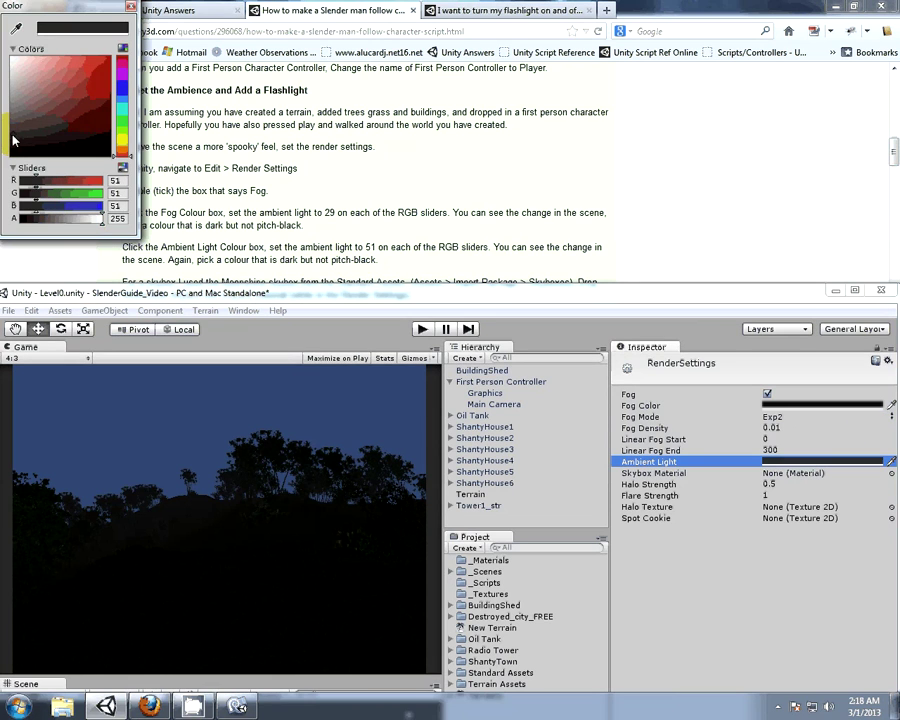
pyautogui.moveTo(12, 140); pyautogui.dragTo(9, 151)
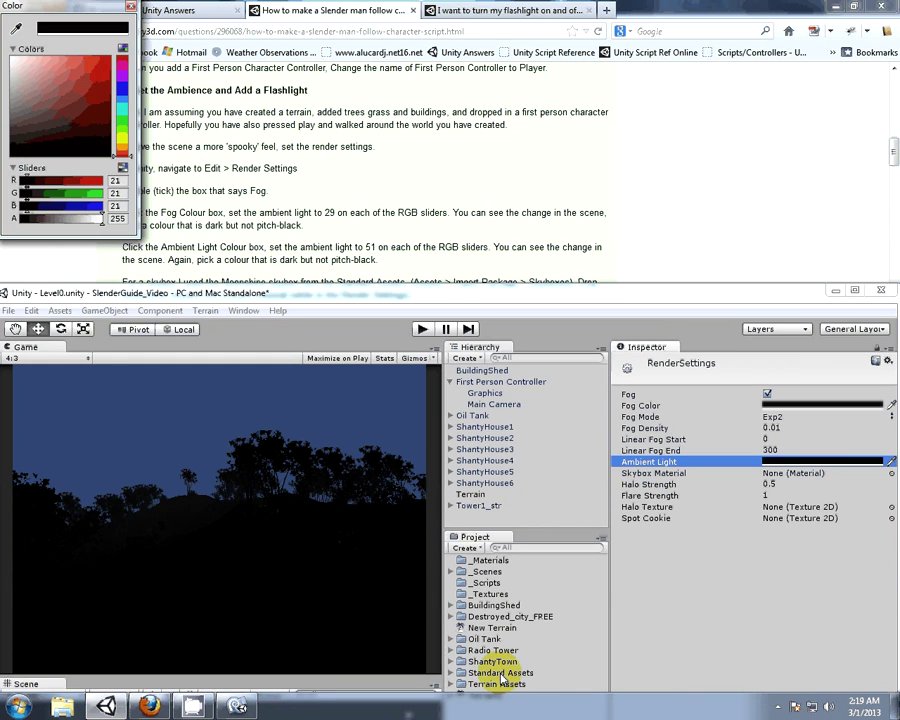
# - Assign the MoonShine Skybox from the Standard Assets Skyboxes folder as the Render Settings' skybox material
pyautogui.click(450, 678)
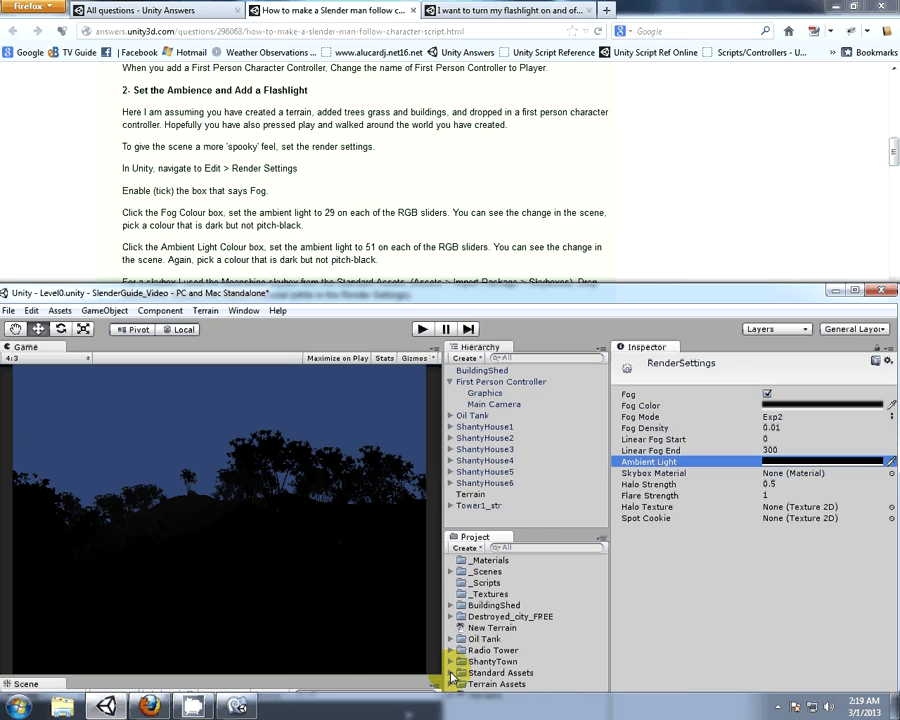
pyautogui.click(450, 672)
pyautogui.moveTo(501, 290); pyautogui.dragTo(510, 144)
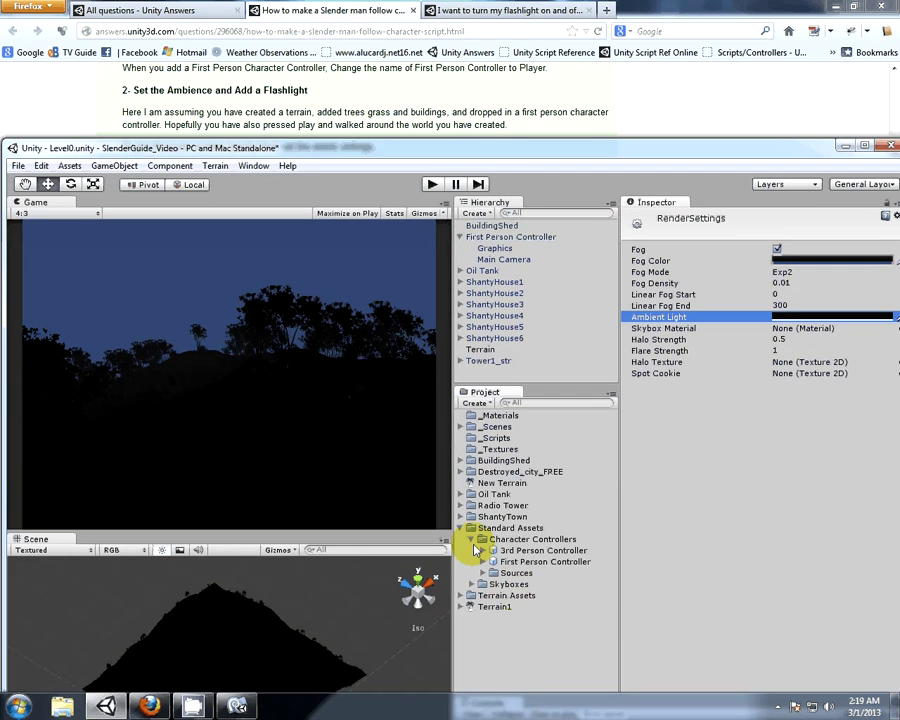
pyautogui.click(482, 584)
pyautogui.moveTo(521, 598); pyautogui.dragTo(820, 337)
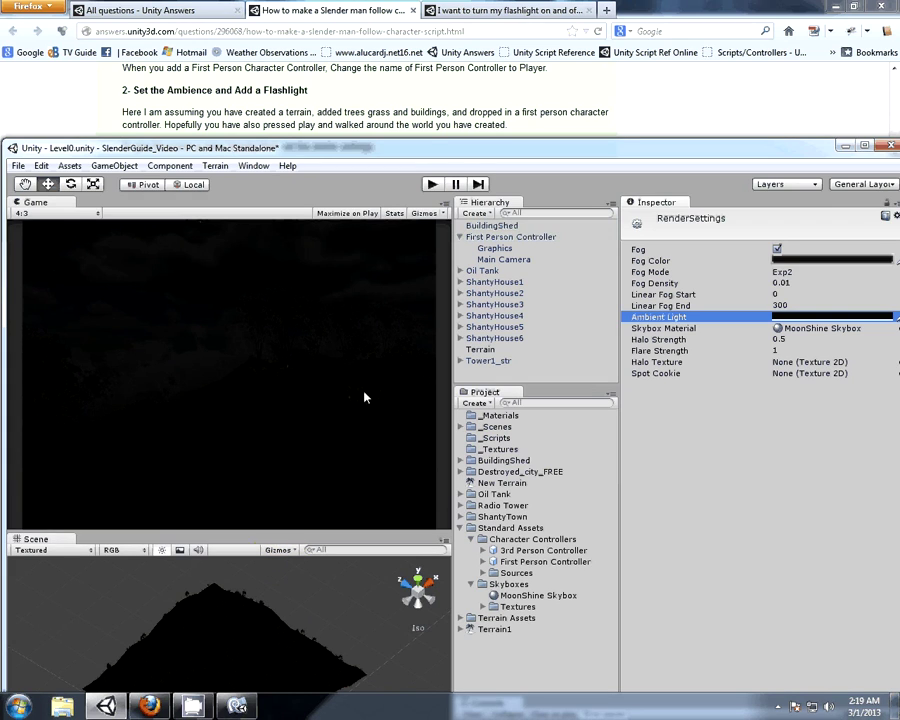
# - Play-test the darkened scene, stop playback and save the scene
pyautogui.click(432, 186)
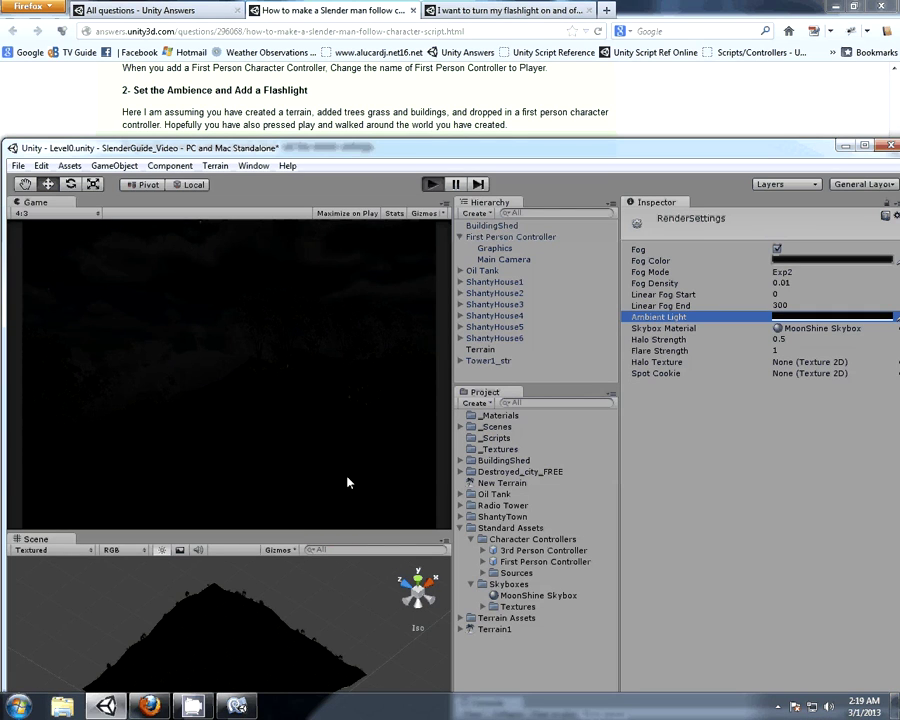
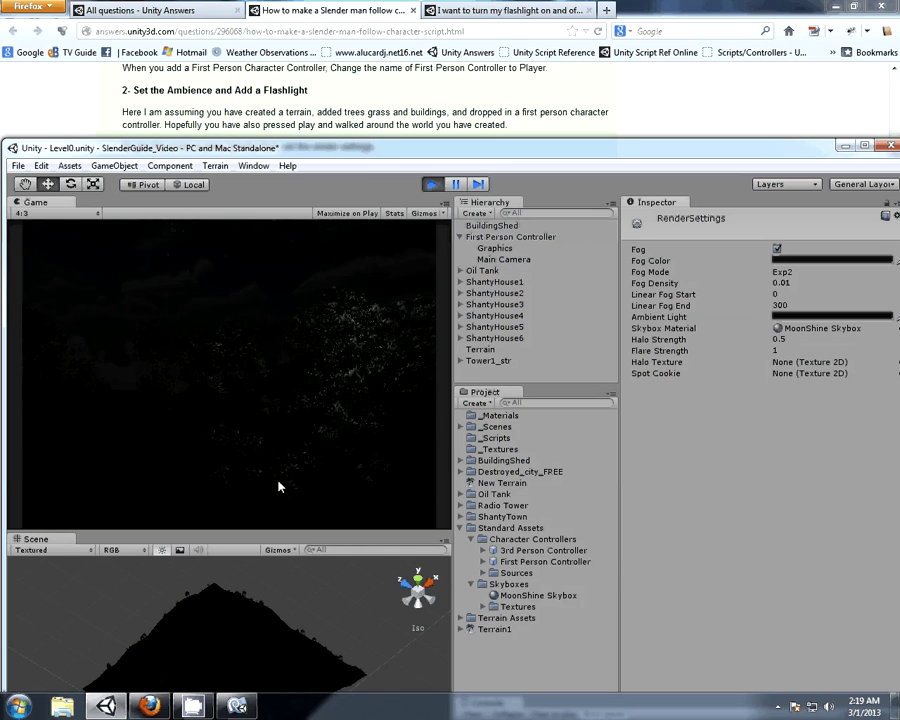
pyautogui.click(432, 184)
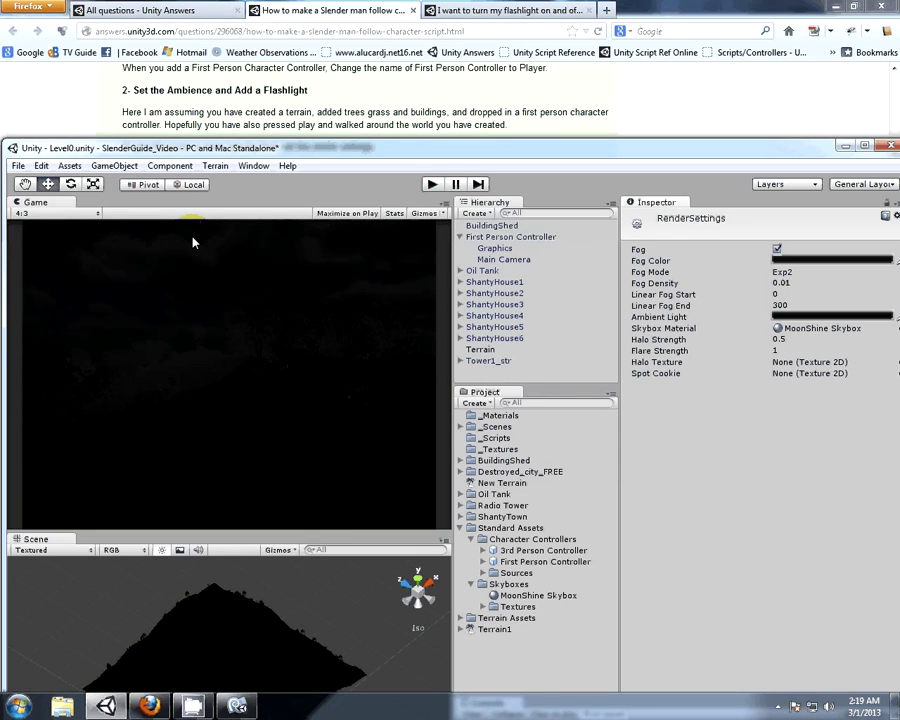
pyautogui.click(18, 166)
pyautogui.click(57, 108)
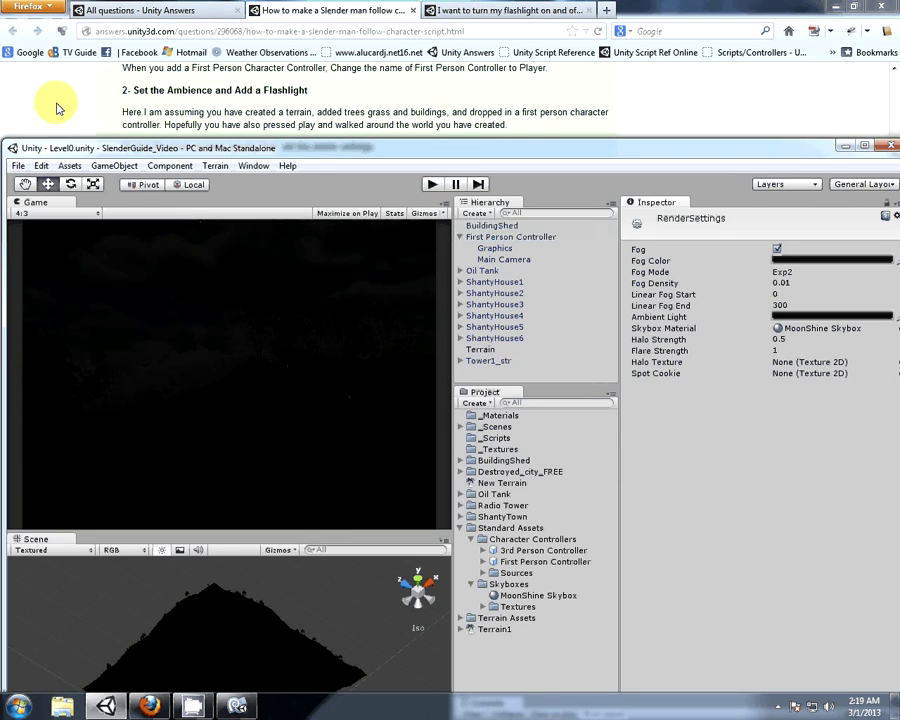
# - Switch to Firefox, read the guide's instructions for the flashlight spotlight, and switch back to Unity
pyautogui.click(57, 108)
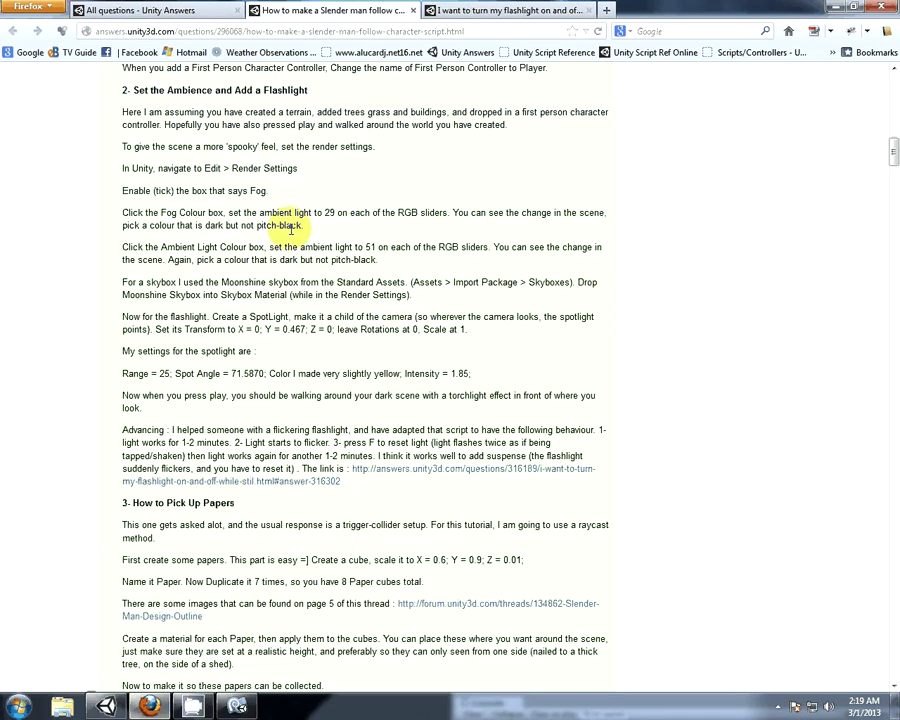
pyautogui.moveTo(131, 317); pyautogui.dragTo(185, 317)
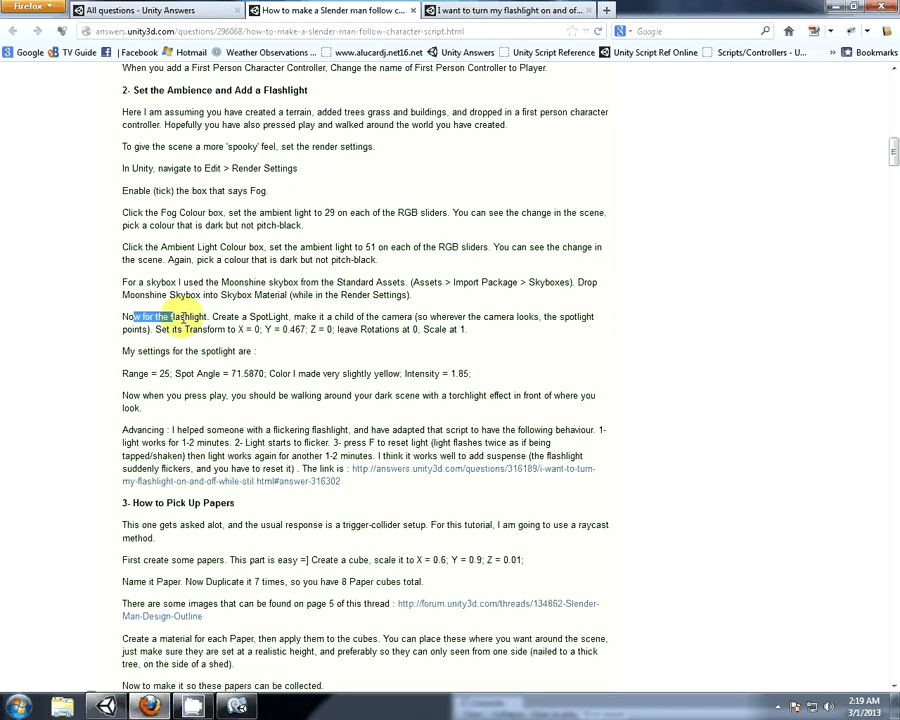
pyautogui.moveTo(241, 317); pyautogui.dragTo(262, 317)
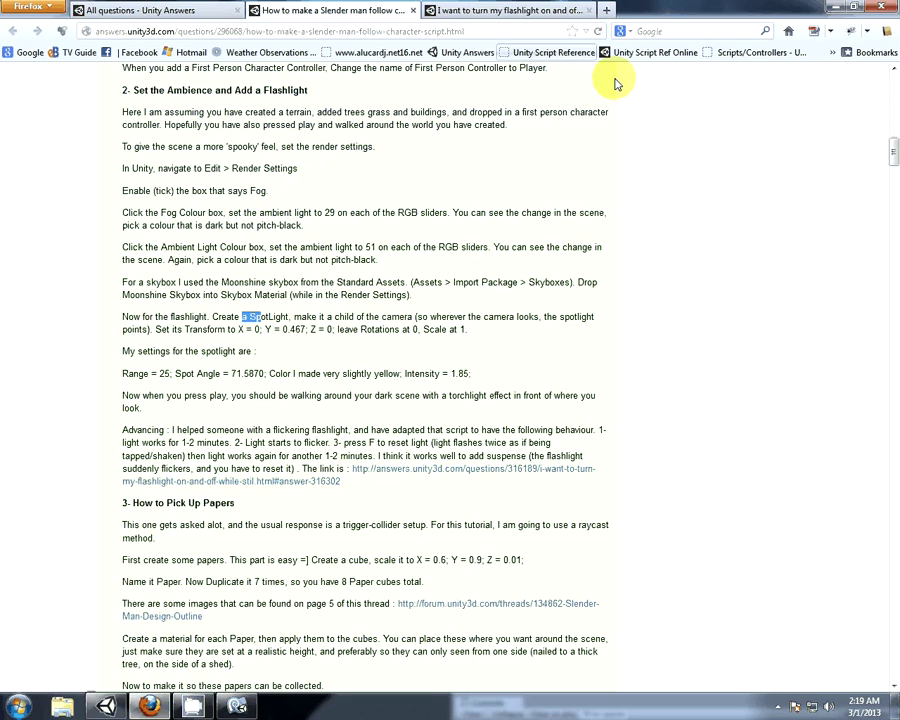
pyautogui.scroll(-3, 738, 207)
pyautogui.moveTo(892, 163); pyautogui.dragTo(893, 167)
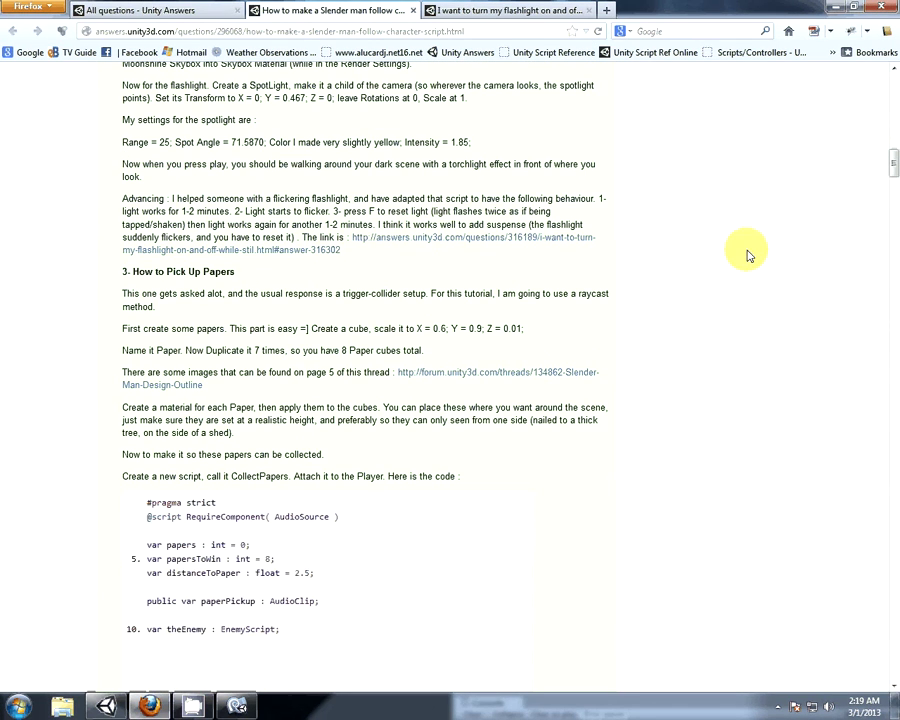
pyautogui.click(106, 706)
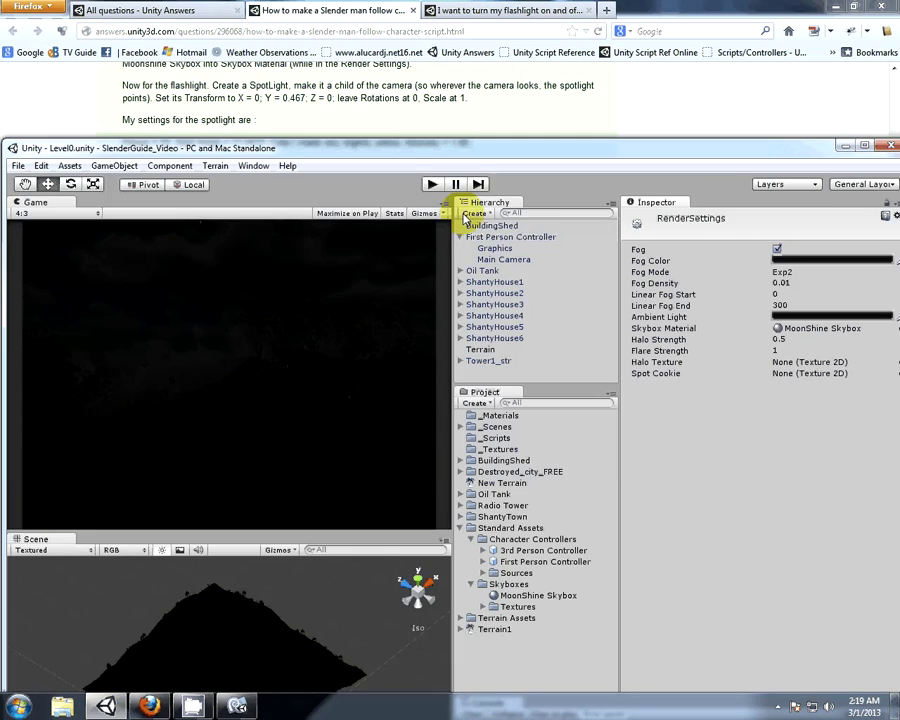
# - Create a spotlight and make it a child of the First Person Controller's Main Camera
pyautogui.click(489, 371)
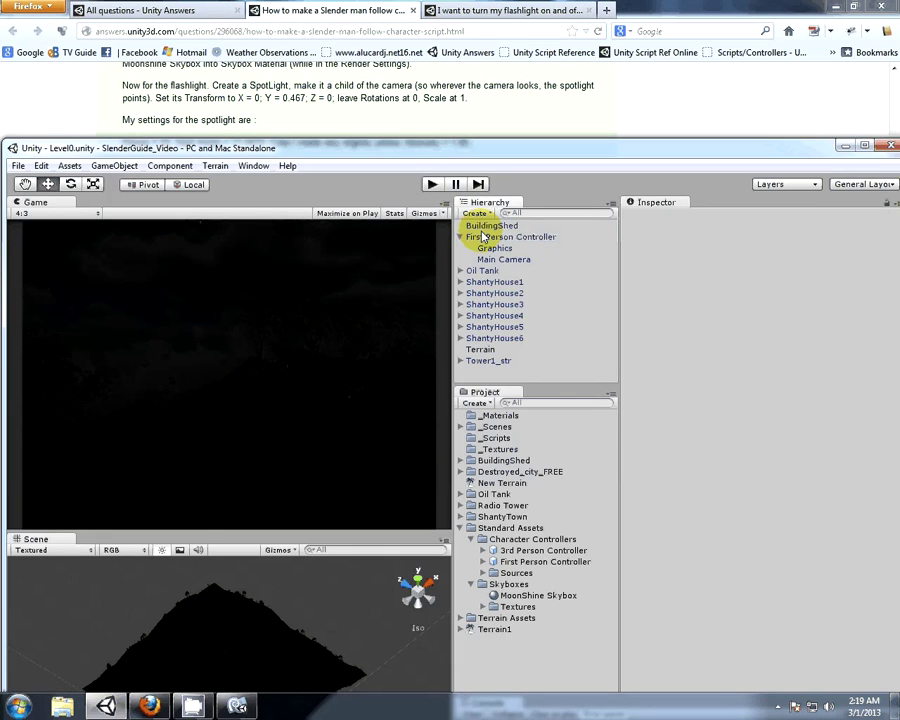
pyautogui.click(476, 214)
pyautogui.click(488, 343)
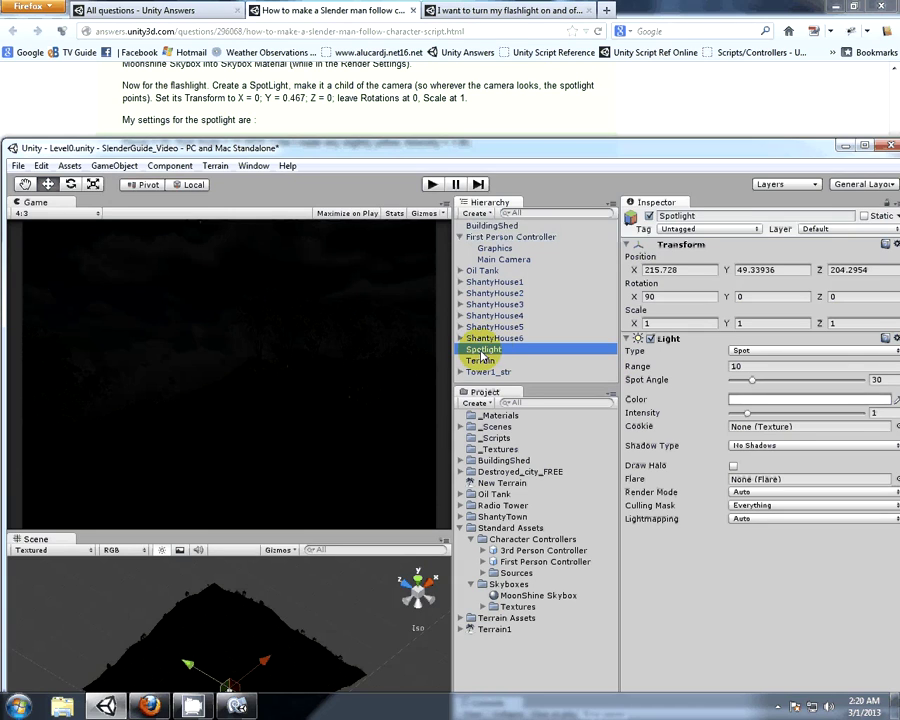
pyautogui.moveTo(483, 354); pyautogui.dragTo(514, 259)
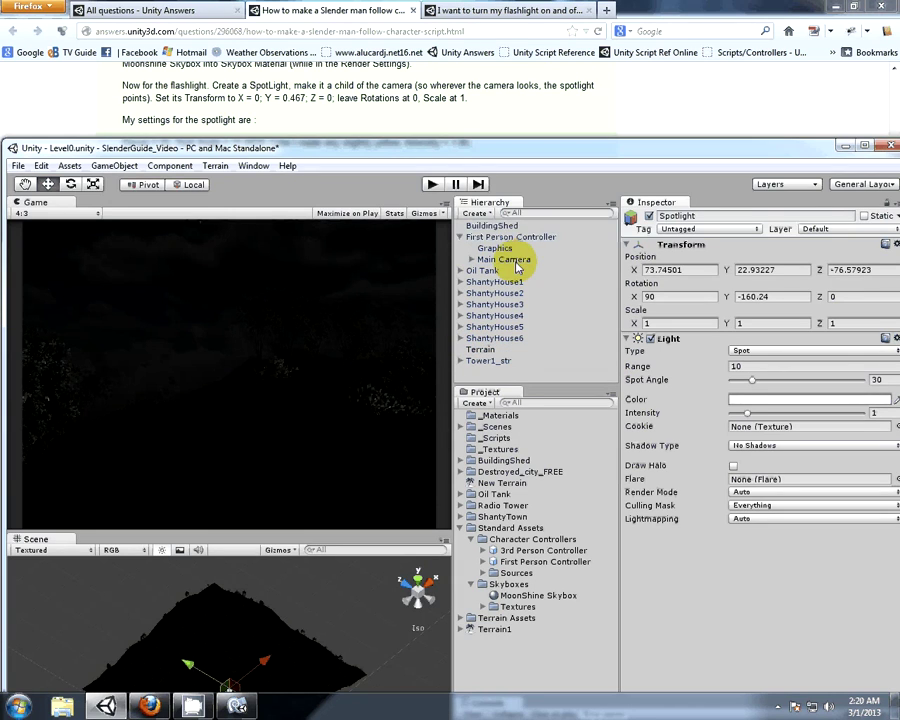
pyautogui.click(472, 259)
pyautogui.click(508, 272)
pyautogui.click(519, 259)
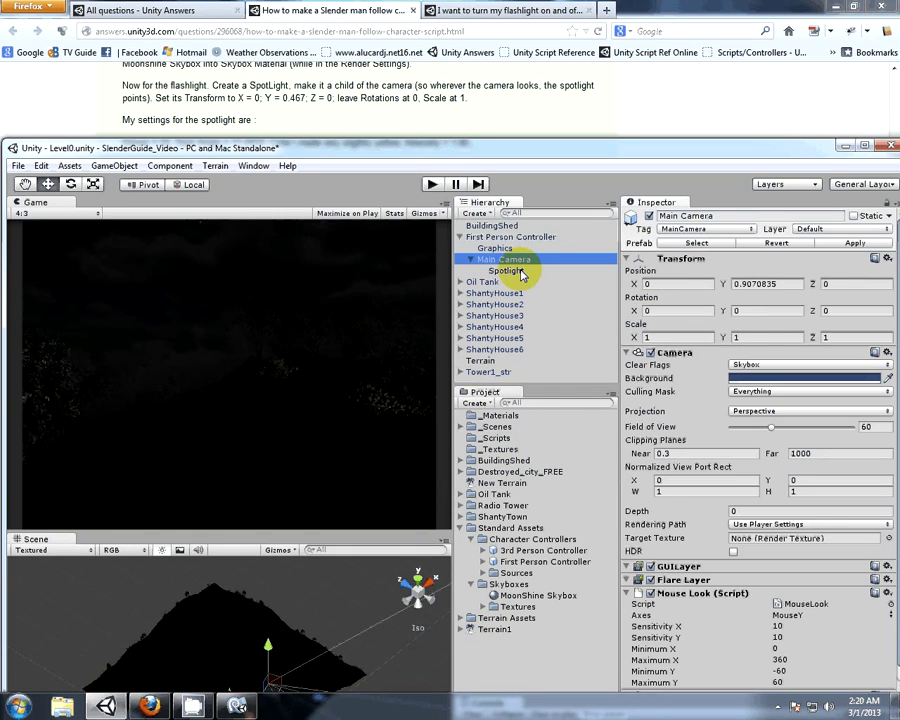
# - Reset the spotlight's position and rotation to 0 on all axes
pyautogui.click(520, 270)
pyautogui.click(686, 271)
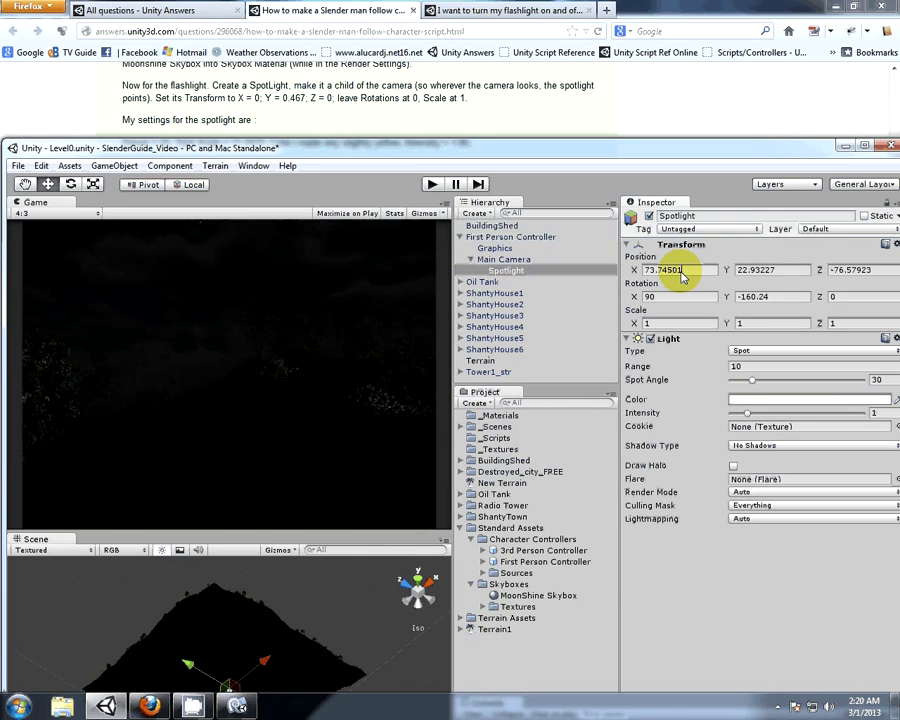
pyautogui.doubleClick(683, 271)
pyautogui.write('0')
pyautogui.doubleClick(745, 270)
pyautogui.write('0')
pyautogui.doubleClick(738, 297)
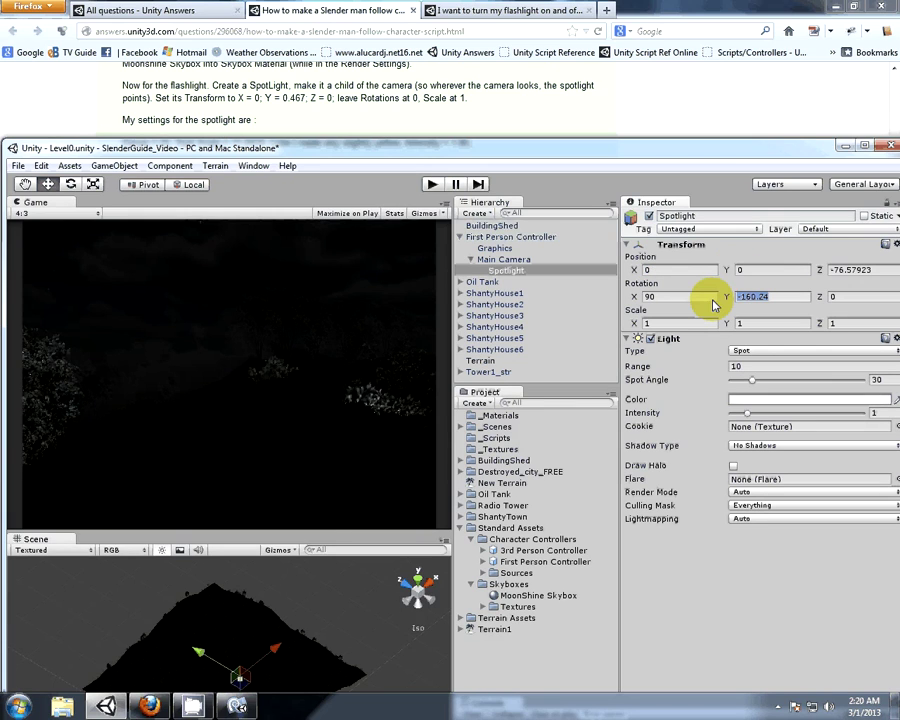
pyautogui.write('0')
pyautogui.click(866, 271)
pyautogui.write('0')
pyautogui.doubleClick(663, 297)
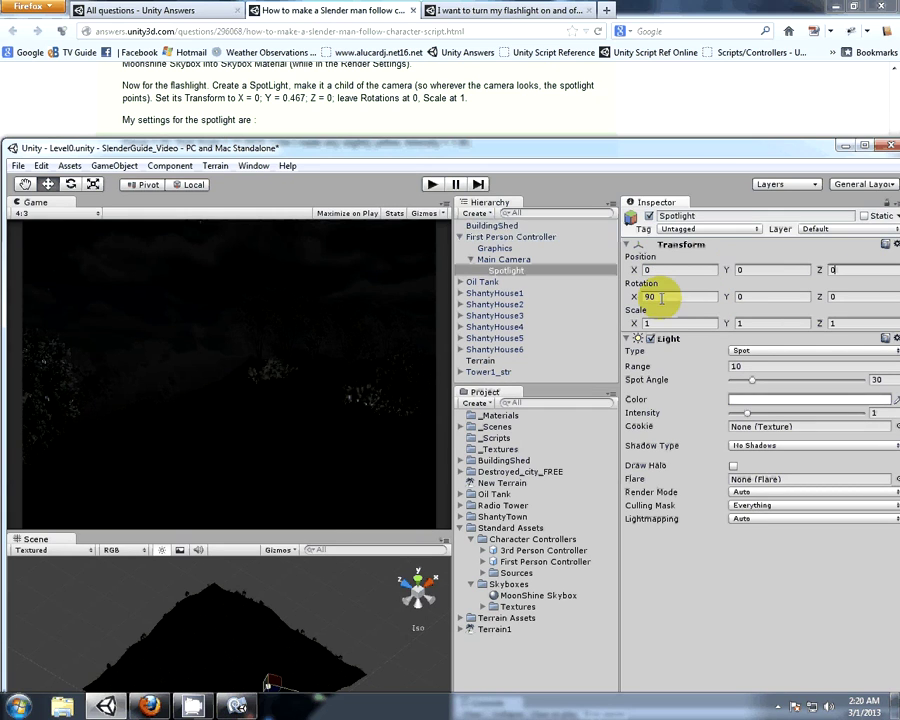
pyautogui.write('0')
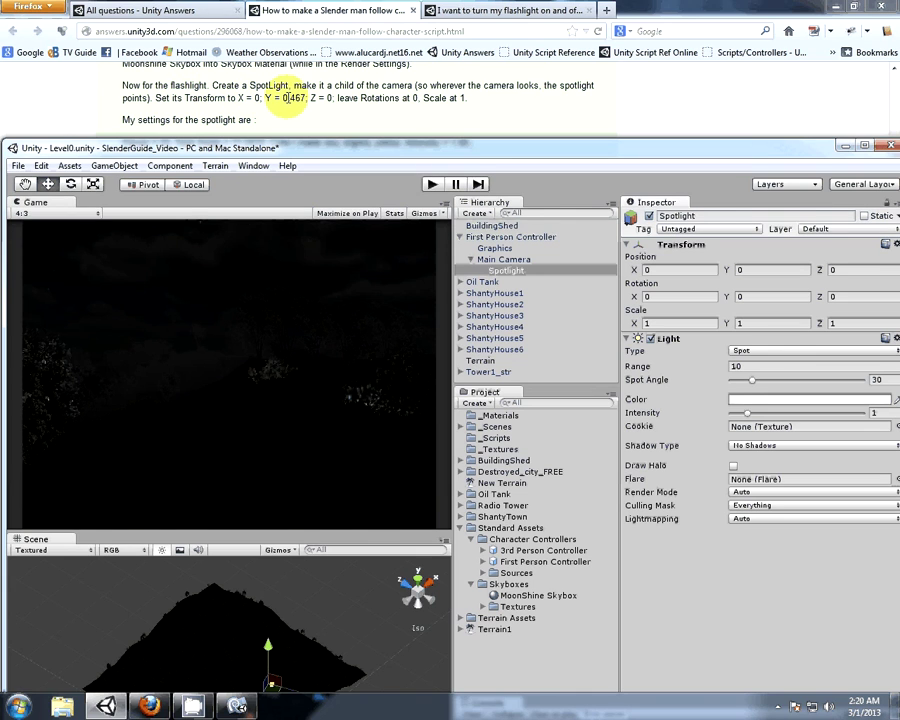
# - Look up the spotlight's height in the Firefox guide and set its Y position to 0.467 in Unity
pyautogui.moveTo(281, 98); pyautogui.dragTo(296, 98)
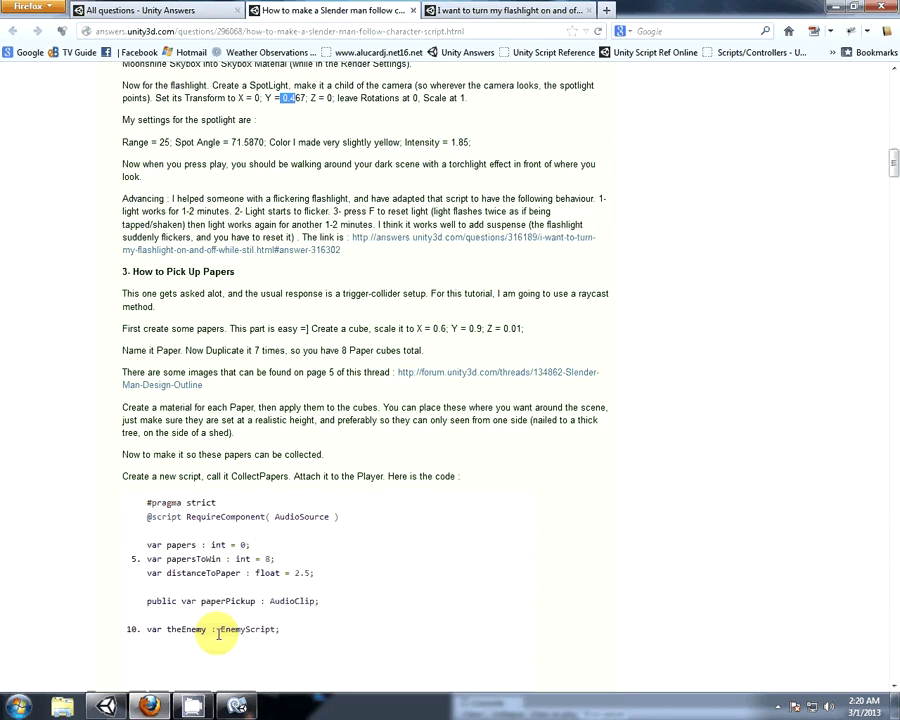
pyautogui.click(108, 706)
pyautogui.moveTo(733, 274)
pyautogui.mouseDown()
pyautogui.moveTo(747, 270)
pyautogui.moveTo(731, 275)
pyautogui.mouseUp()
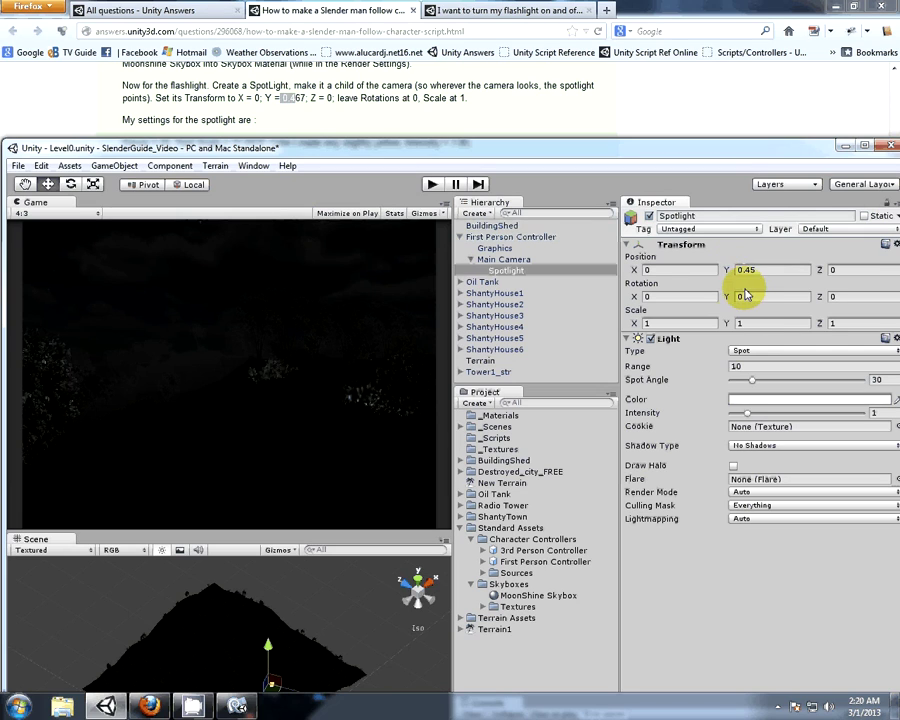
pyautogui.write('67')
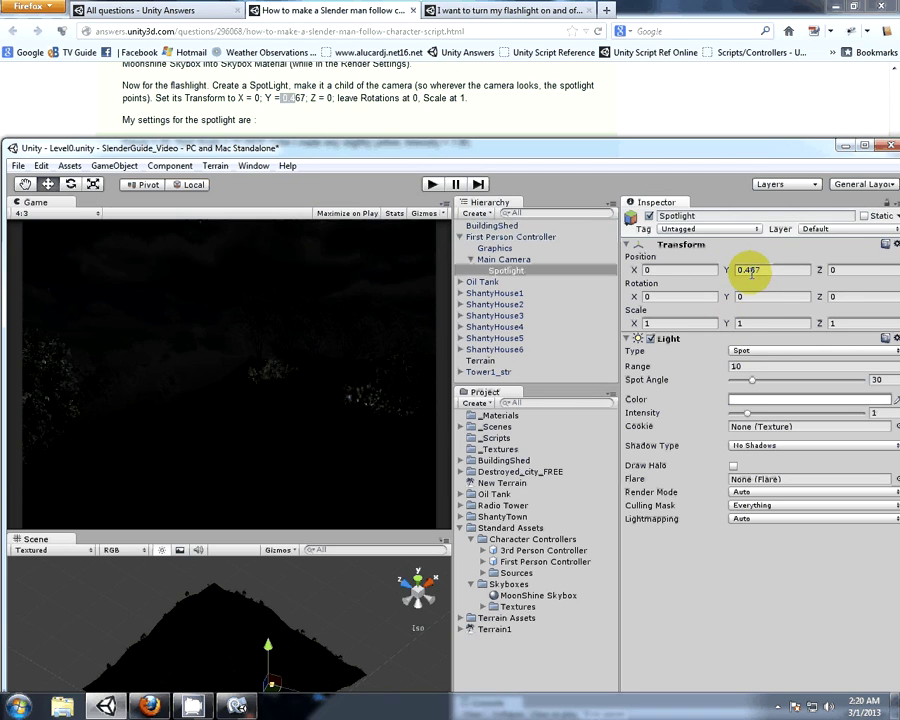
pyautogui.press('Return')
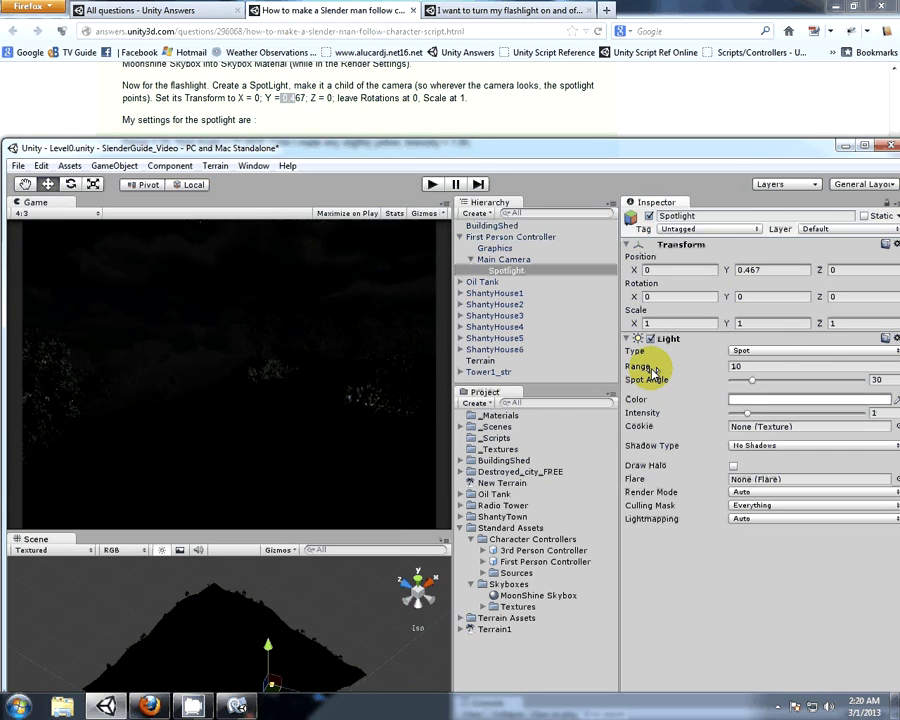
# - Check the guide's light settings in Firefox, then set the spotlight's range to 25 and spot angle to about 75.7 in Unity
pyautogui.click(657, 7)
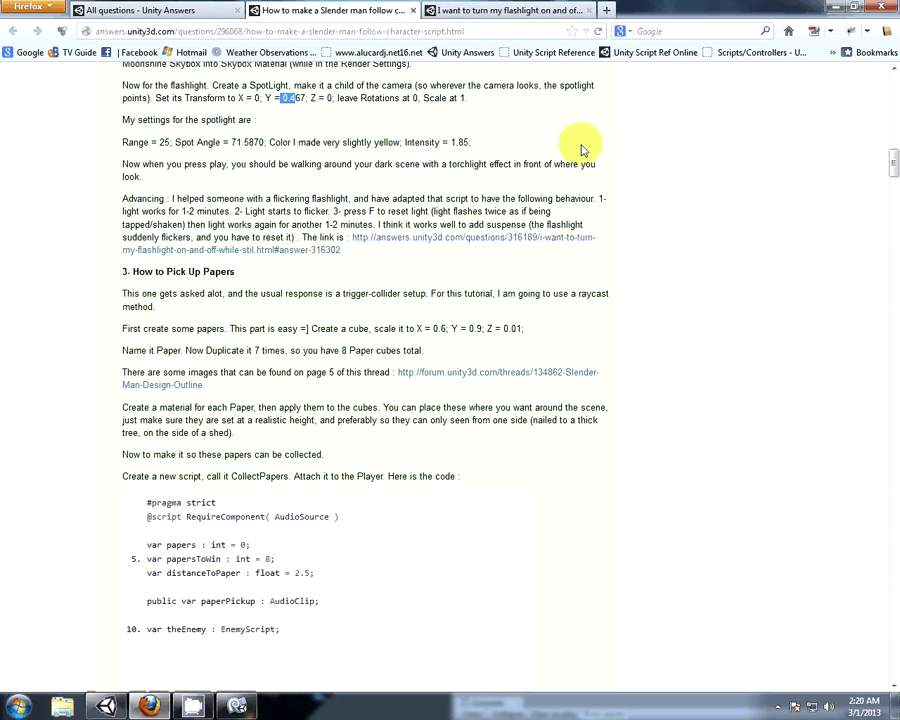
pyautogui.click(892, 687)
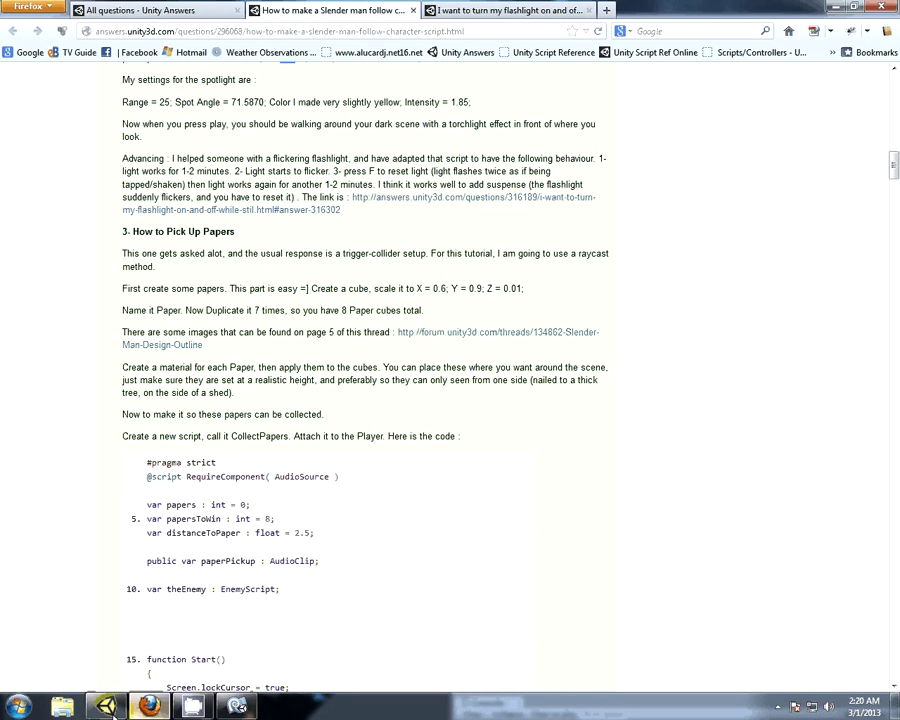
pyautogui.click(106, 707)
pyautogui.click(735, 366)
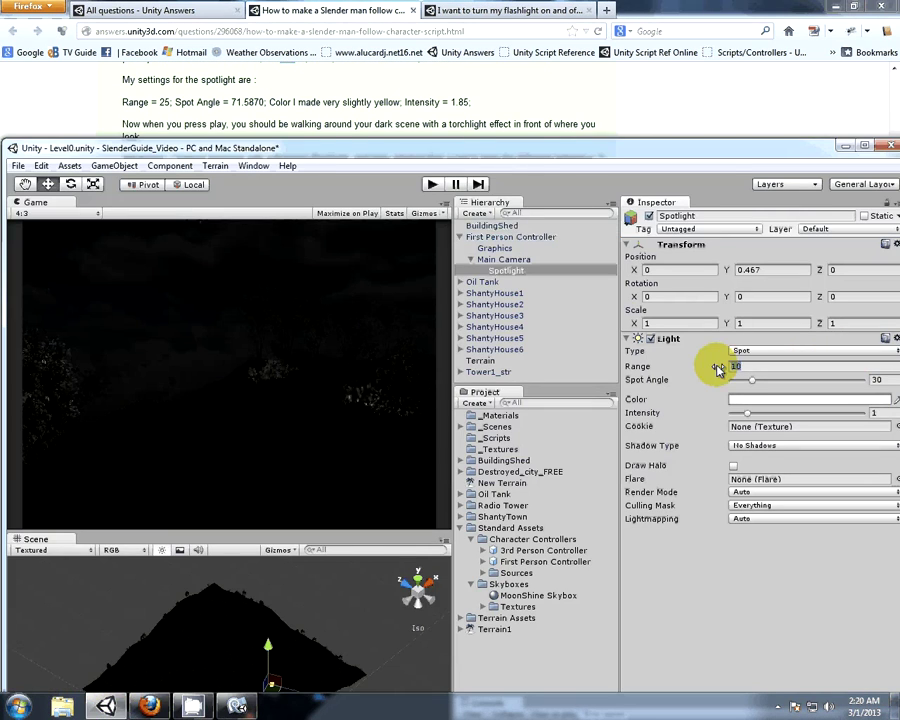
pyautogui.write('25')
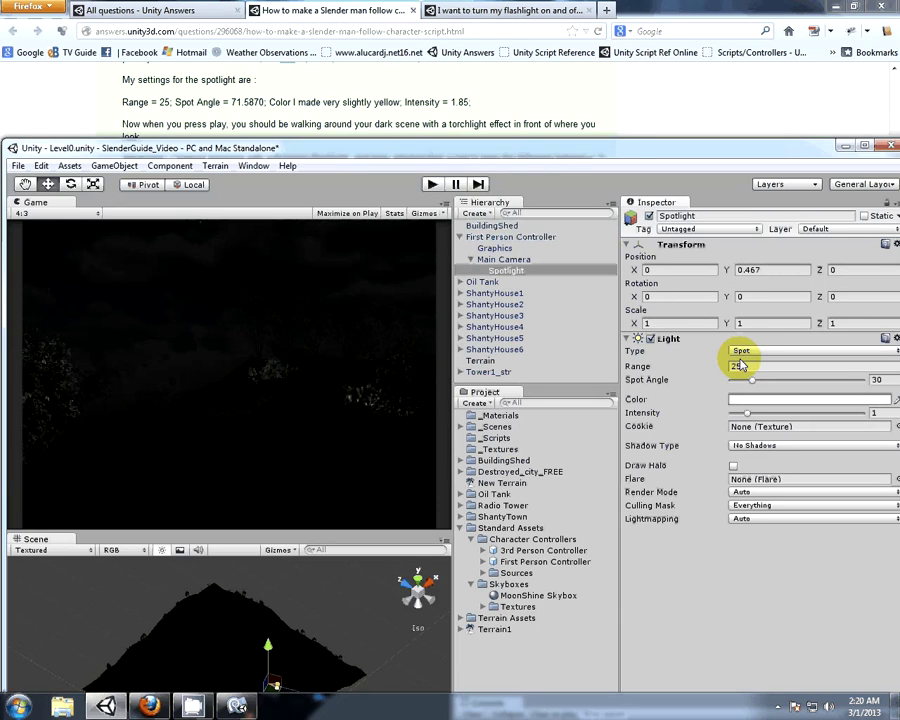
pyautogui.press('Return')
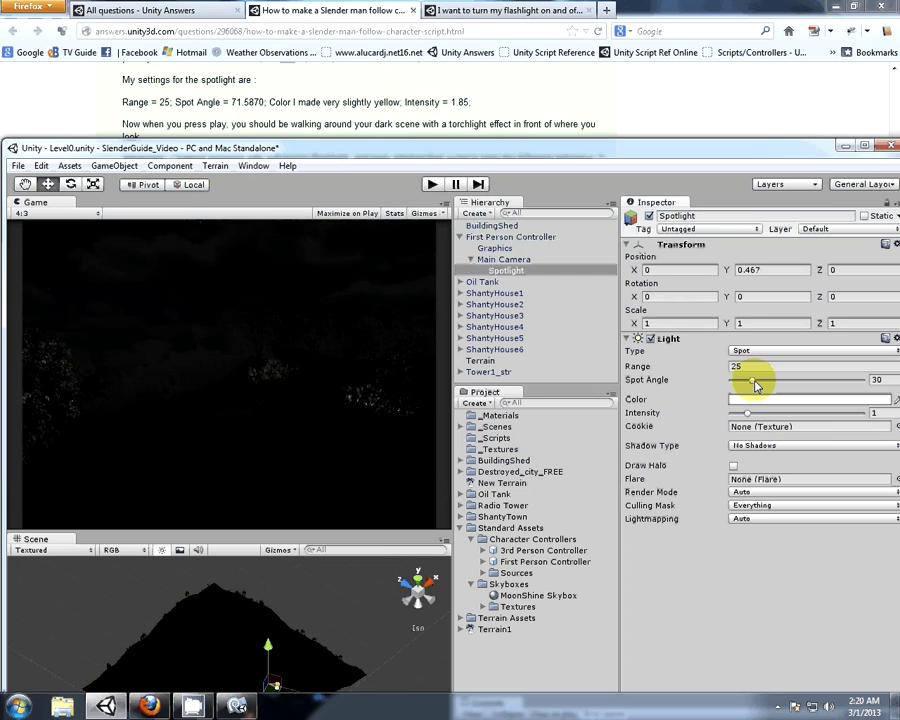
pyautogui.moveTo(754, 386); pyautogui.dragTo(788, 389)
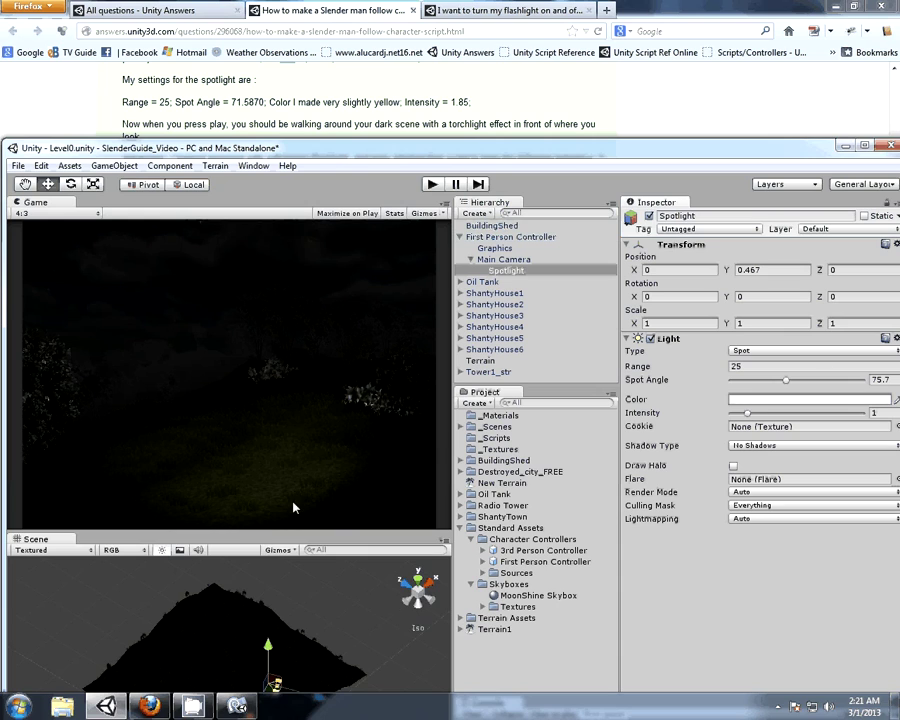
# - Tint the spotlight pale yellow with R 232, G 232 and B 135, and set its intensity to 1.85
pyautogui.click(706, 403)
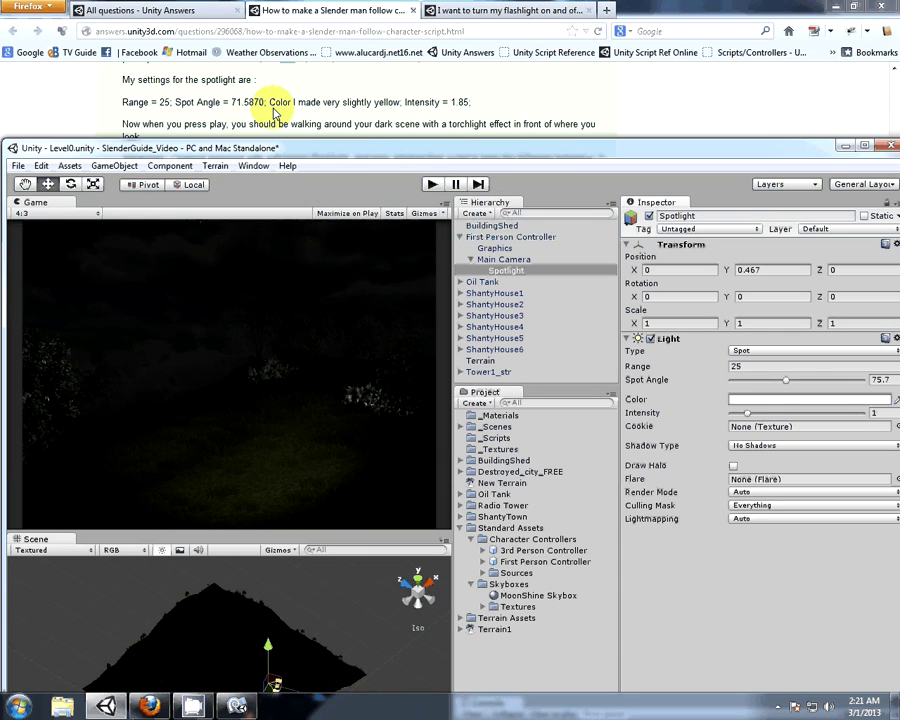
pyautogui.click(457, 100)
pyautogui.click(744, 407)
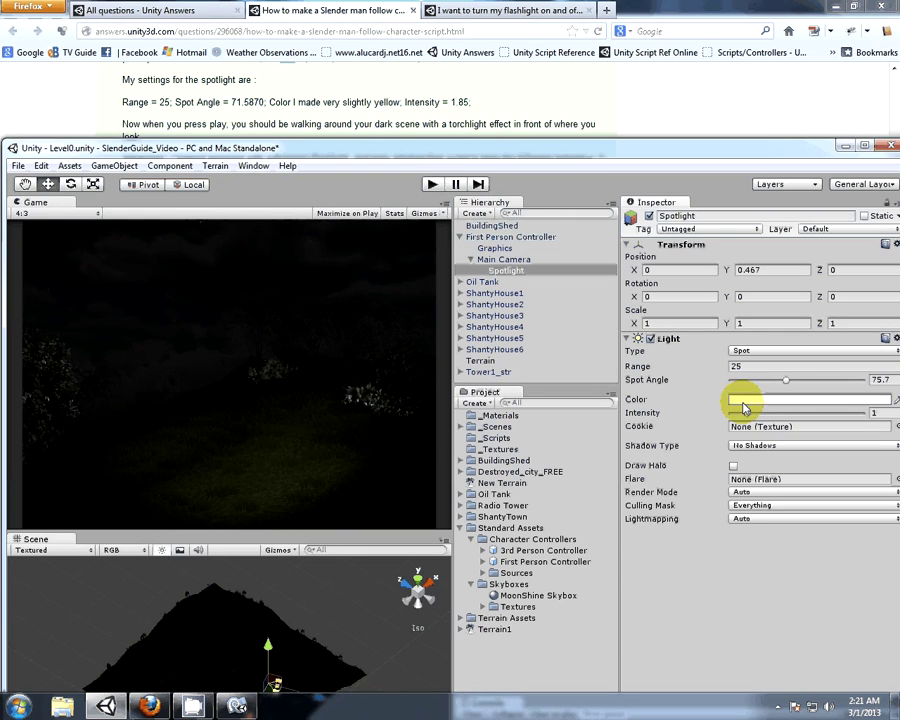
pyautogui.click(744, 402)
pyautogui.click(121, 137)
pyautogui.moveTo(105, 65); pyautogui.dragTo(139, 35)
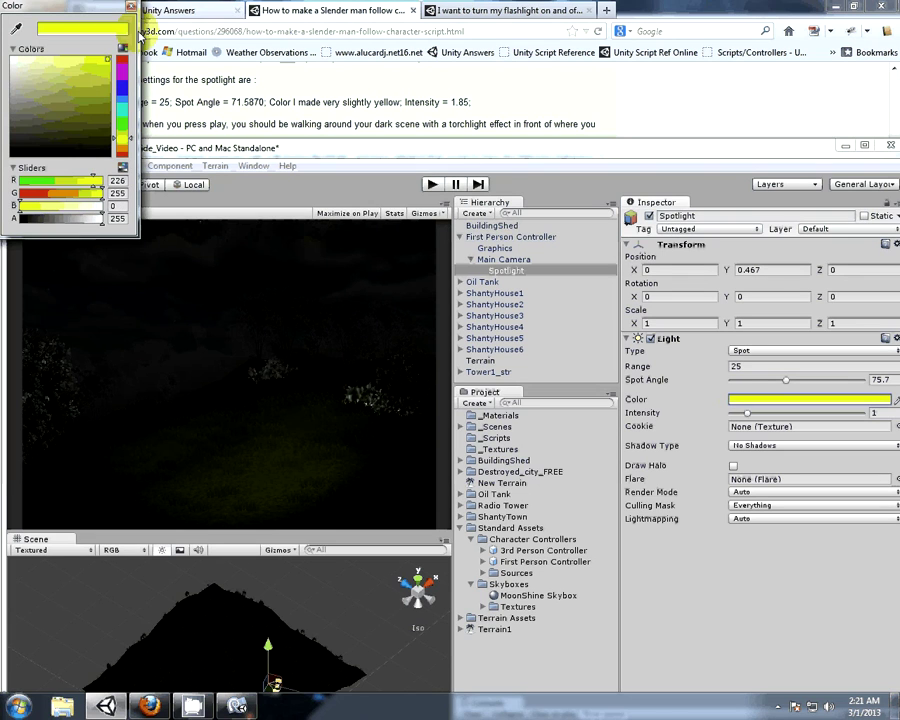
pyautogui.click(115, 182)
pyautogui.click(70, 74)
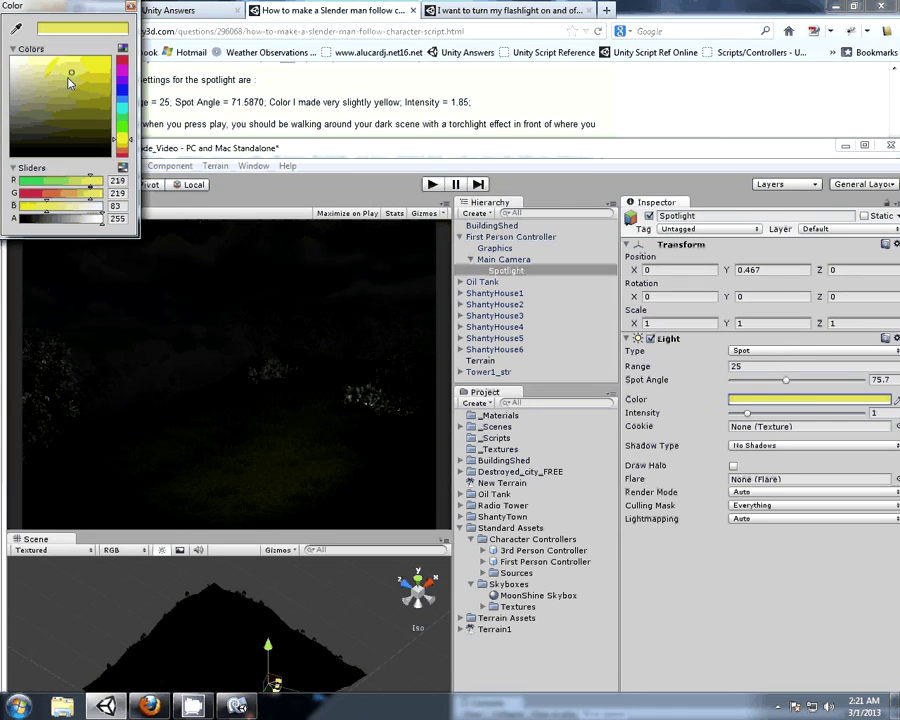
pyautogui.click(54, 72)
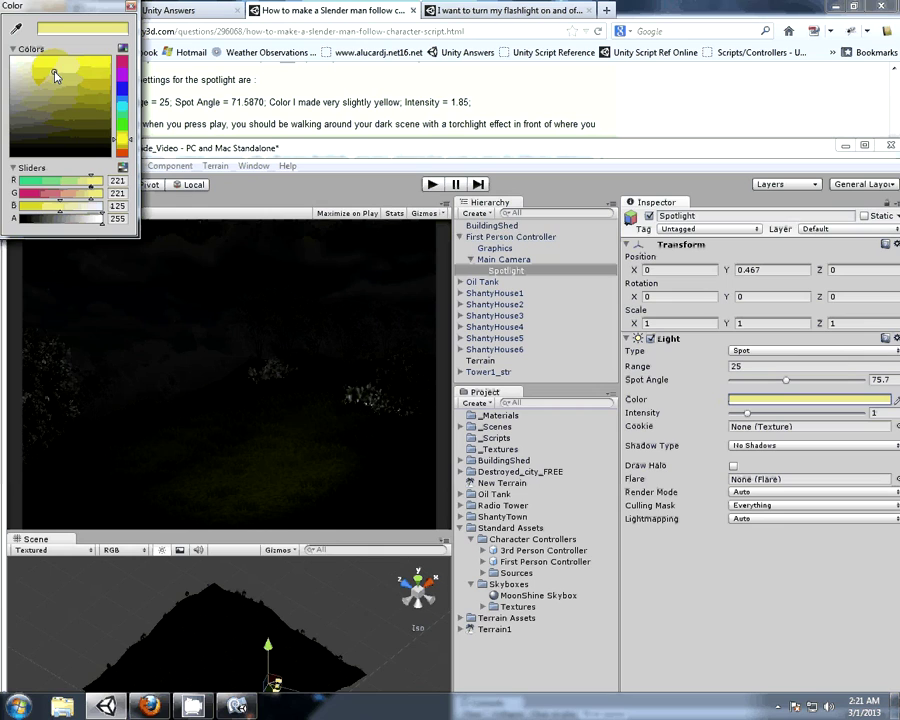
pyautogui.click(54, 71)
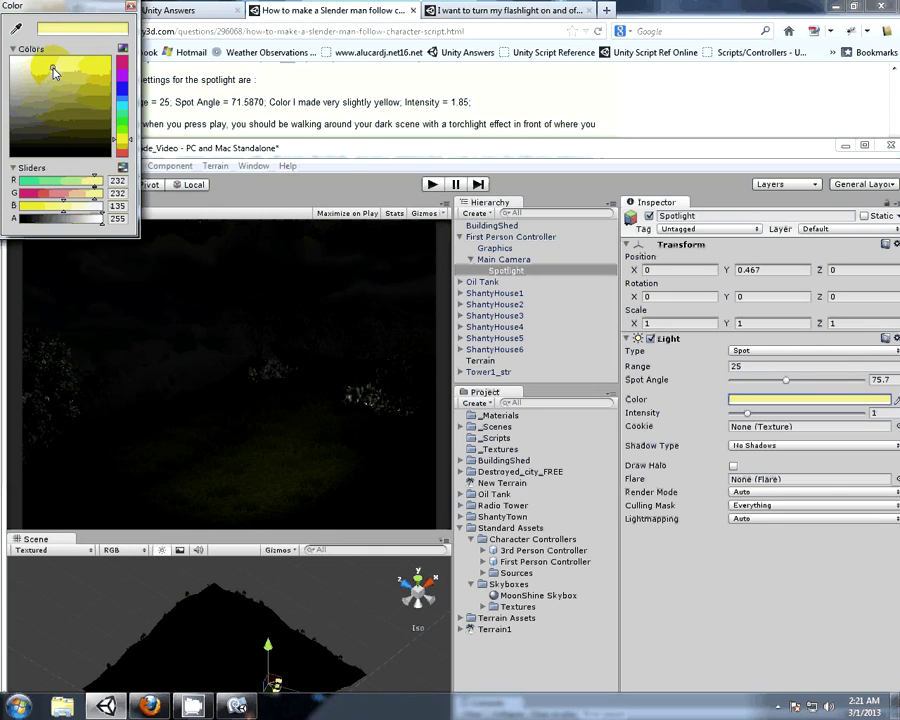
pyautogui.click(130, 10)
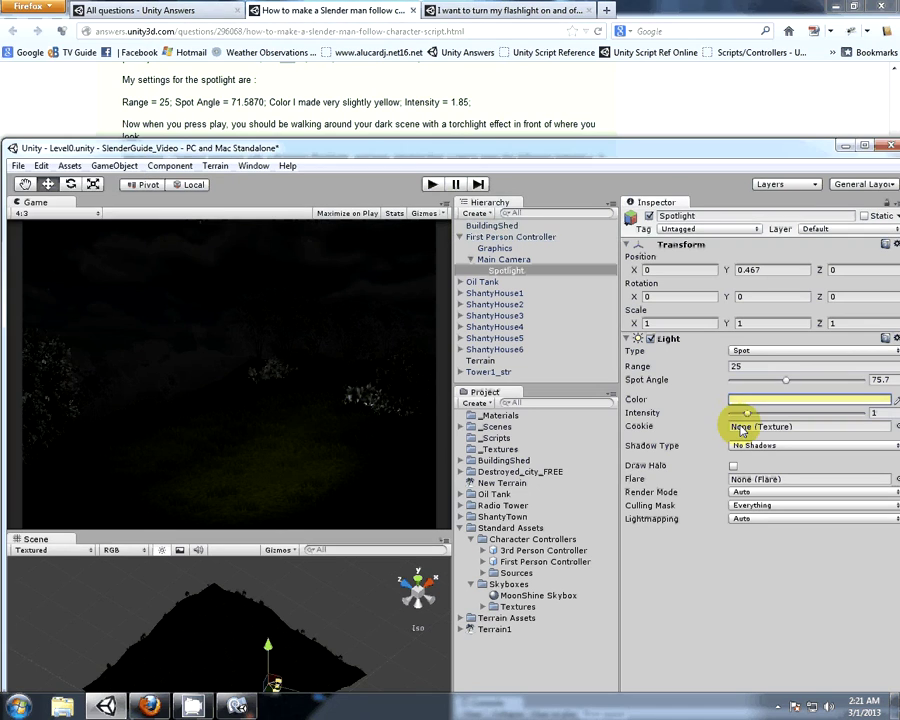
pyautogui.click(885, 412)
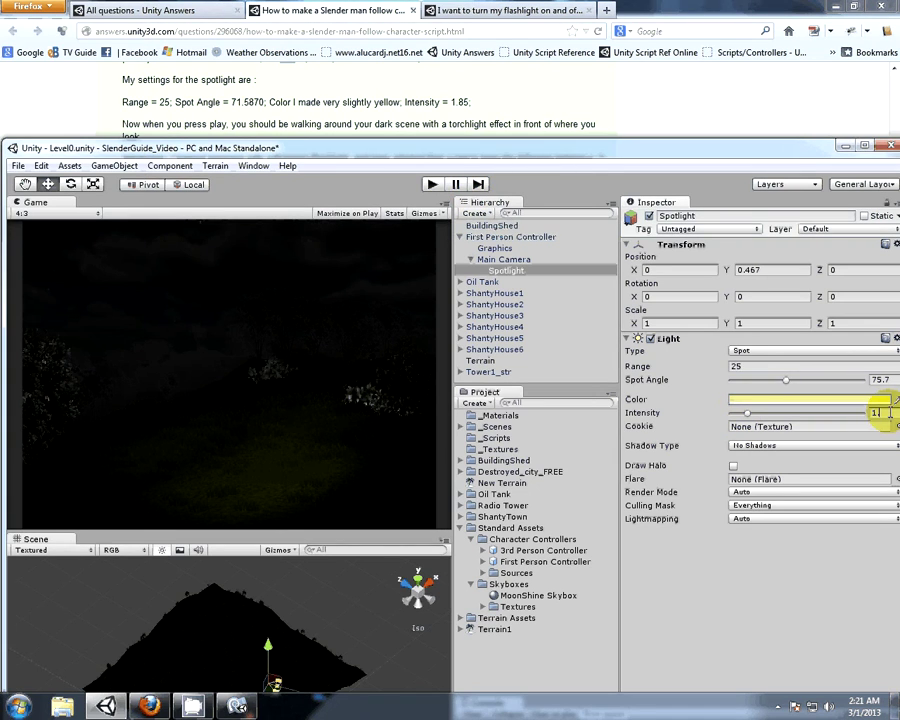
pyautogui.write('.85')
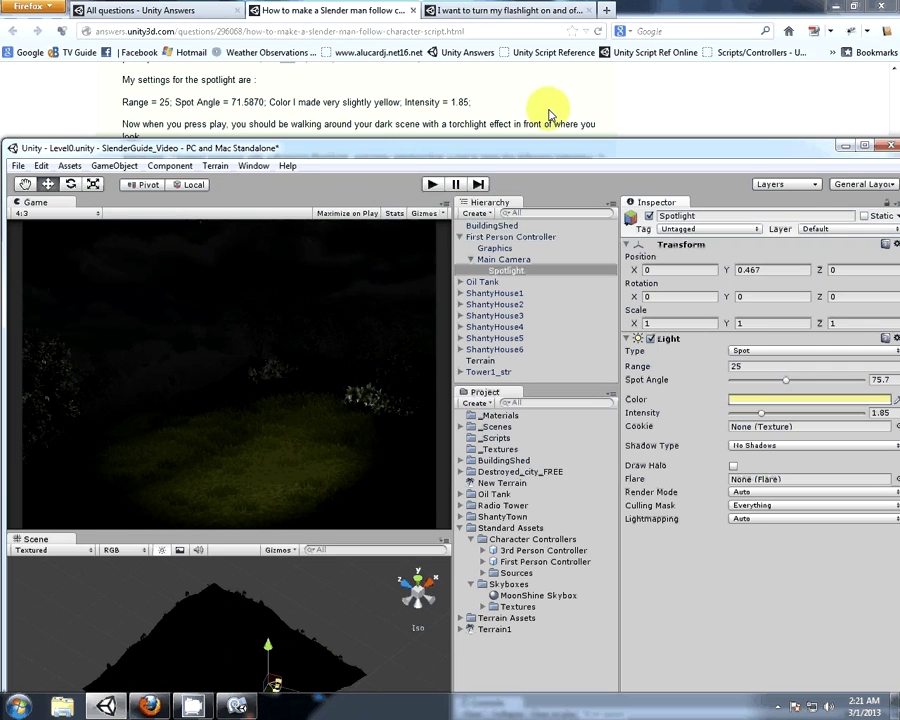
# - Play-test the scene by walking around with the flashlight, then stop playback
pyautogui.moveTo(530, 154); pyautogui.dragTo(527, 115)
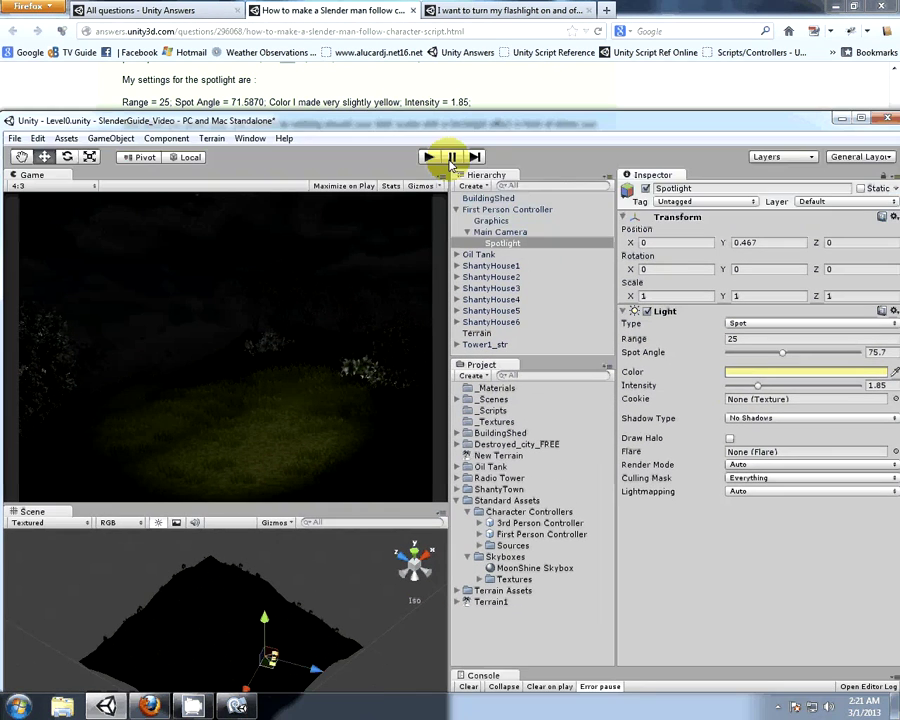
pyautogui.click(431, 157)
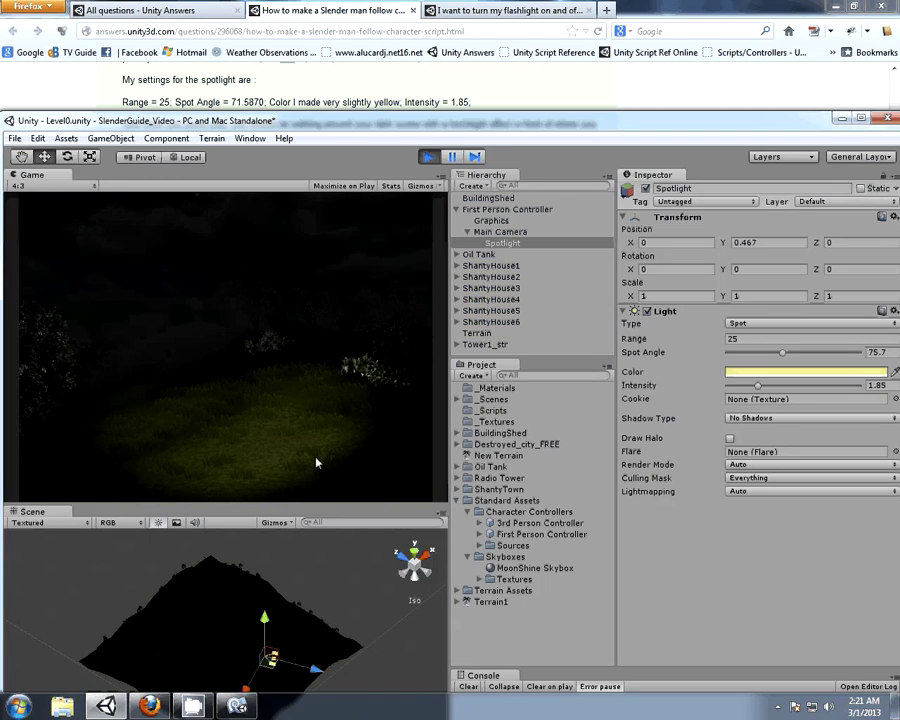
pyautogui.press('w')
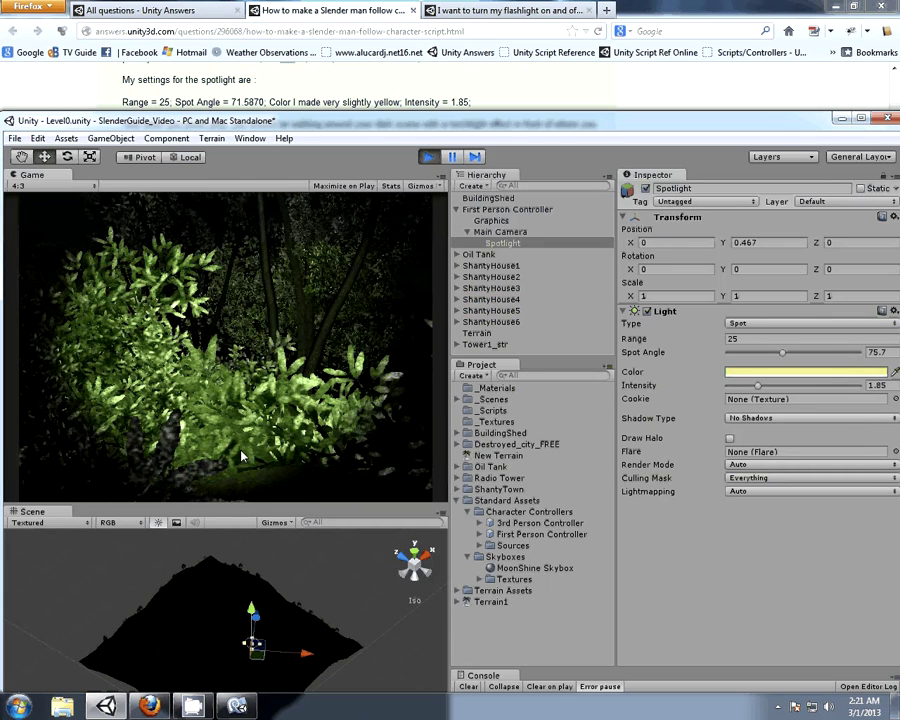
pyautogui.click(428, 157)
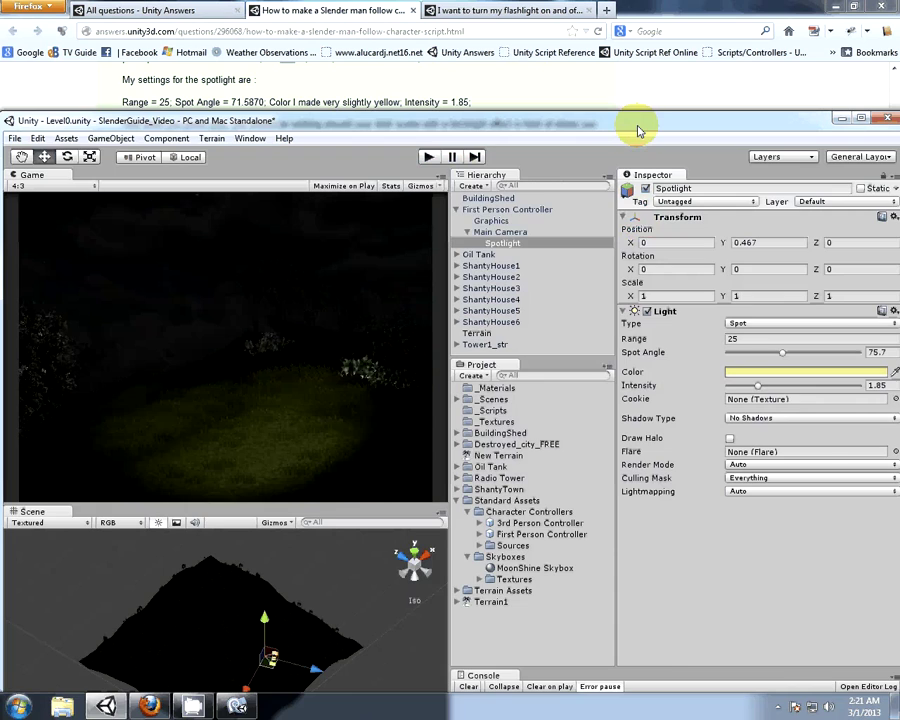
# - Read the guide's flickering flashlight note in Firefox and copy the full flicker script from the already opened flashlight answer
pyautogui.moveTo(639, 133); pyautogui.dragTo(639, 318)
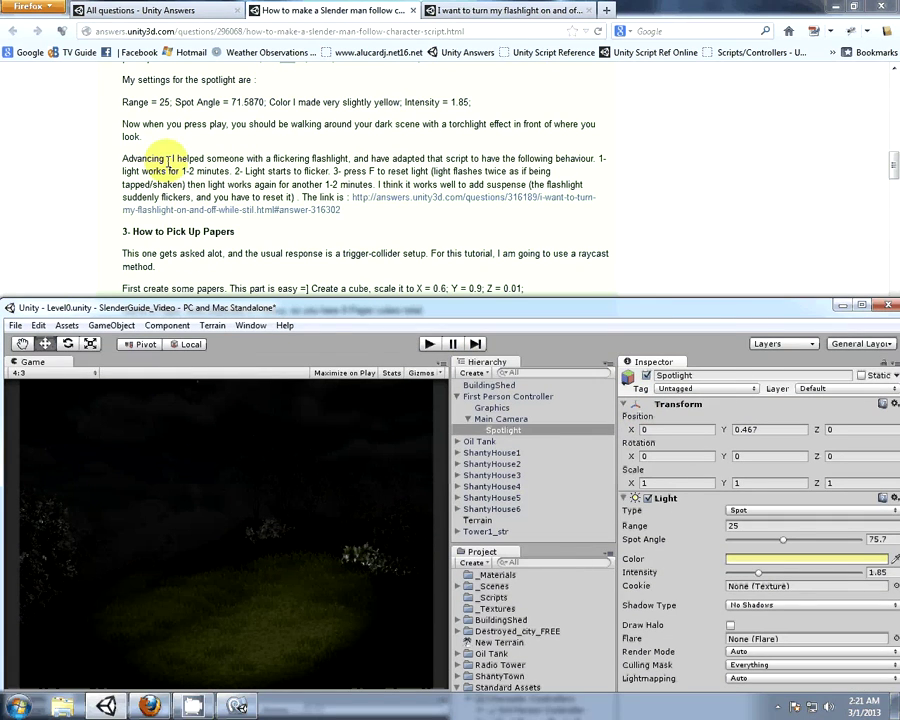
pyautogui.moveTo(128, 159); pyautogui.dragTo(159, 158)
pyautogui.moveTo(232, 159); pyautogui.dragTo(333, 157)
pyautogui.click(356, 157)
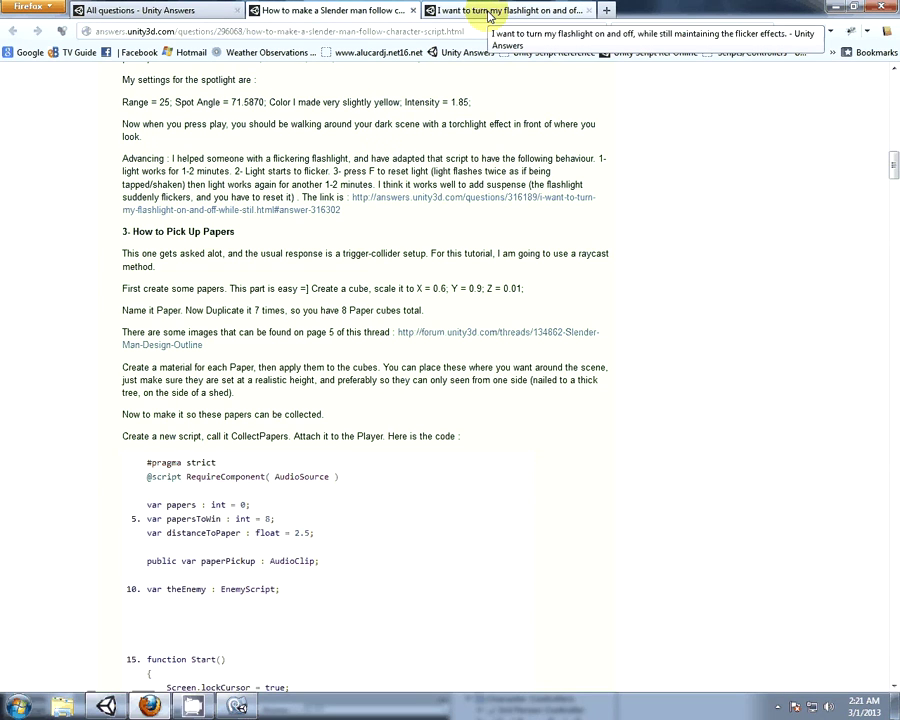
pyautogui.click(489, 15)
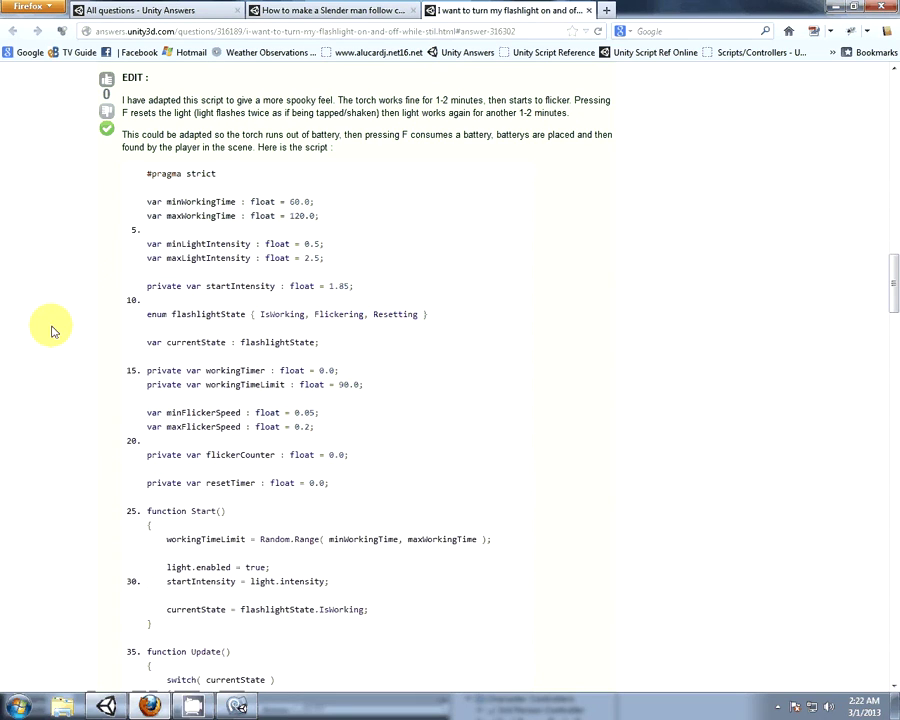
pyautogui.scroll(-10, 58, 328)
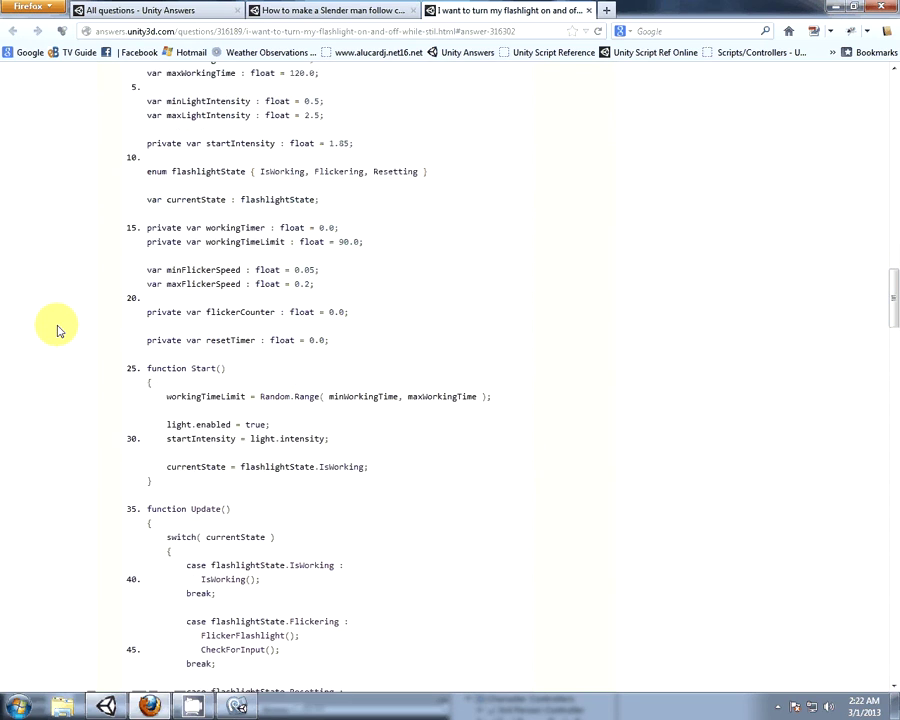
pyautogui.scroll(-10, 58, 332)
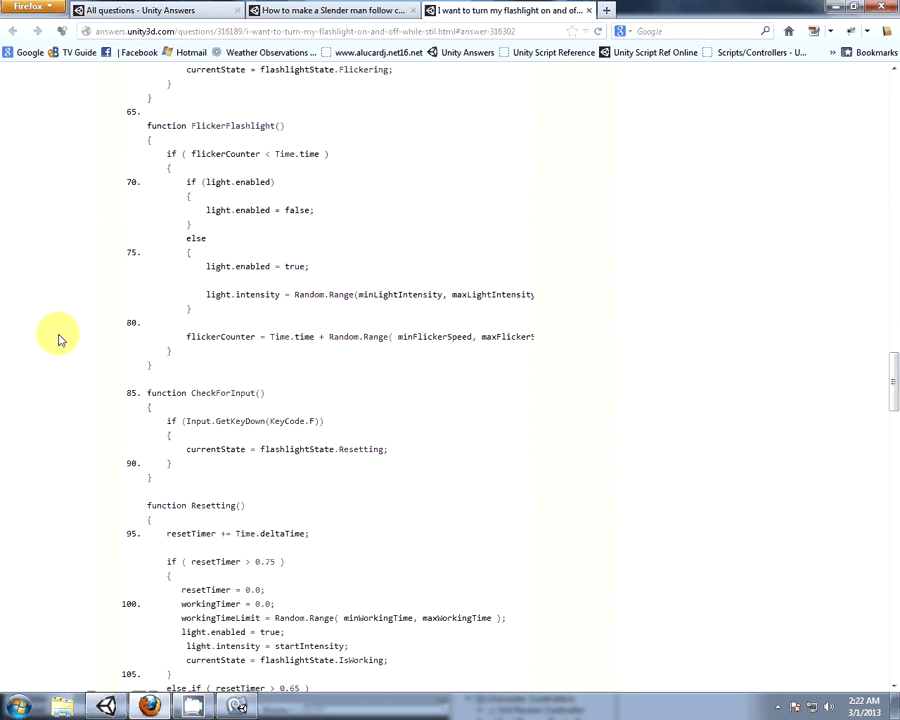
pyautogui.moveTo(154, 354); pyautogui.dragTo(146, 298)
# - Switch to Unity and create a Javascript named FlickeringFlashlight in the _Scripts folder
pyautogui.click(105, 707)
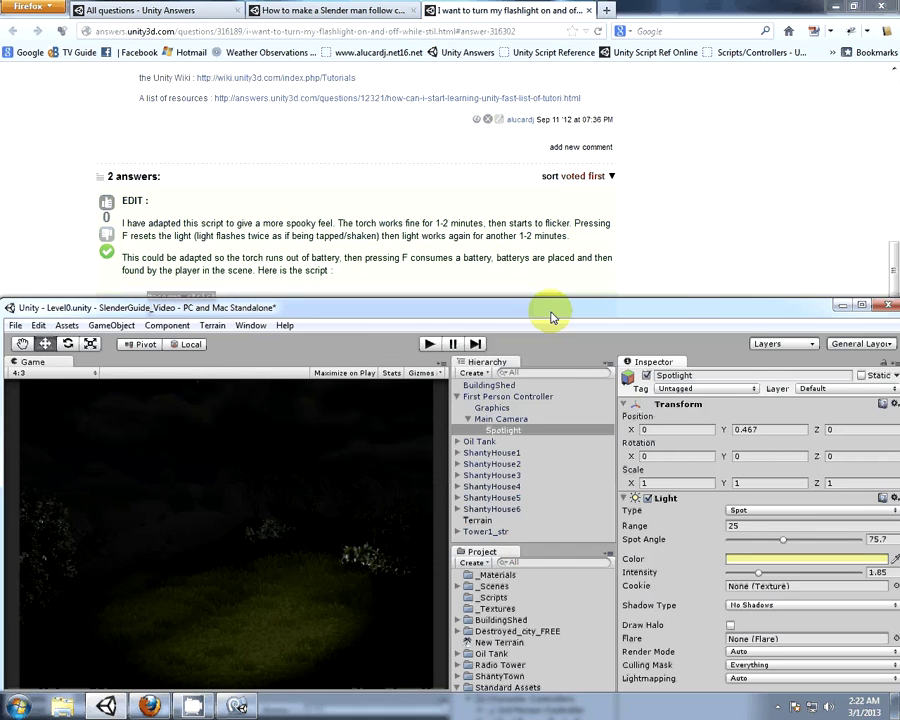
pyautogui.moveTo(551, 318); pyautogui.dragTo(535, 109)
pyautogui.click(472, 371)
pyautogui.click(468, 337)
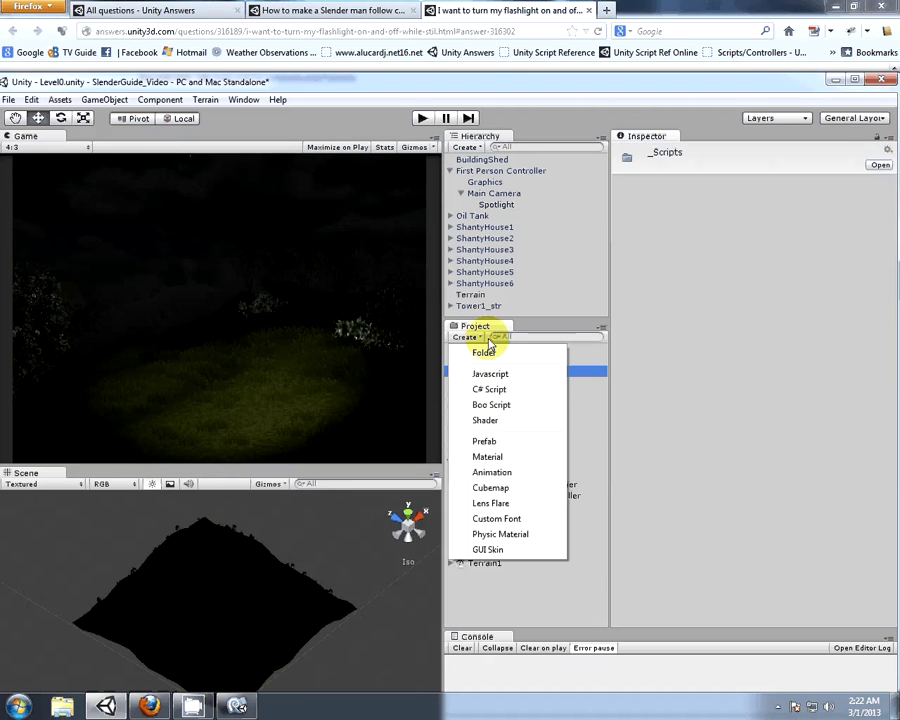
pyautogui.click(495, 378)
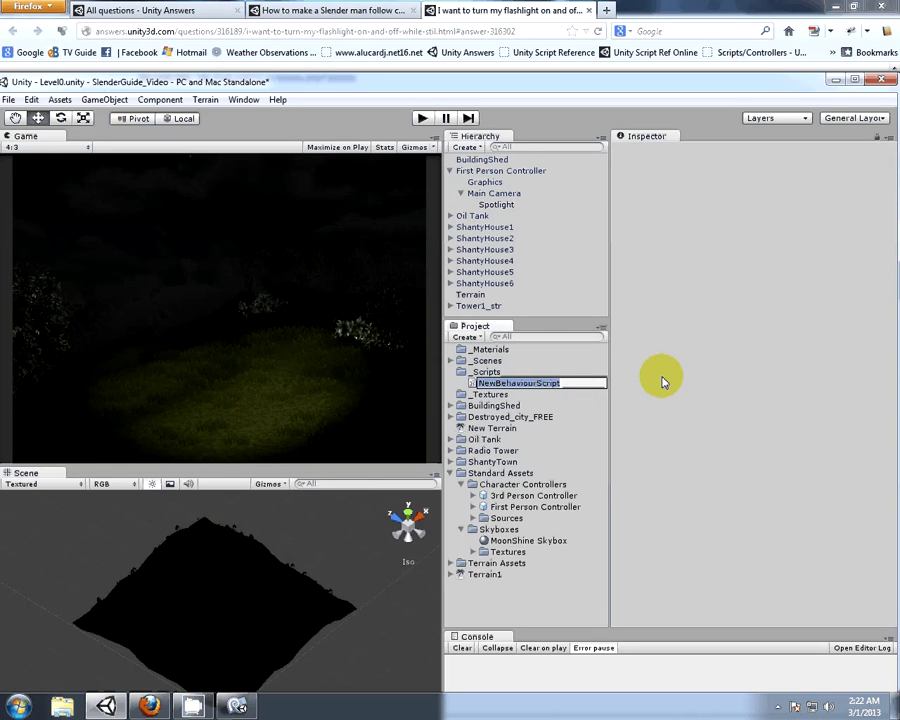
pyautogui.write('F')
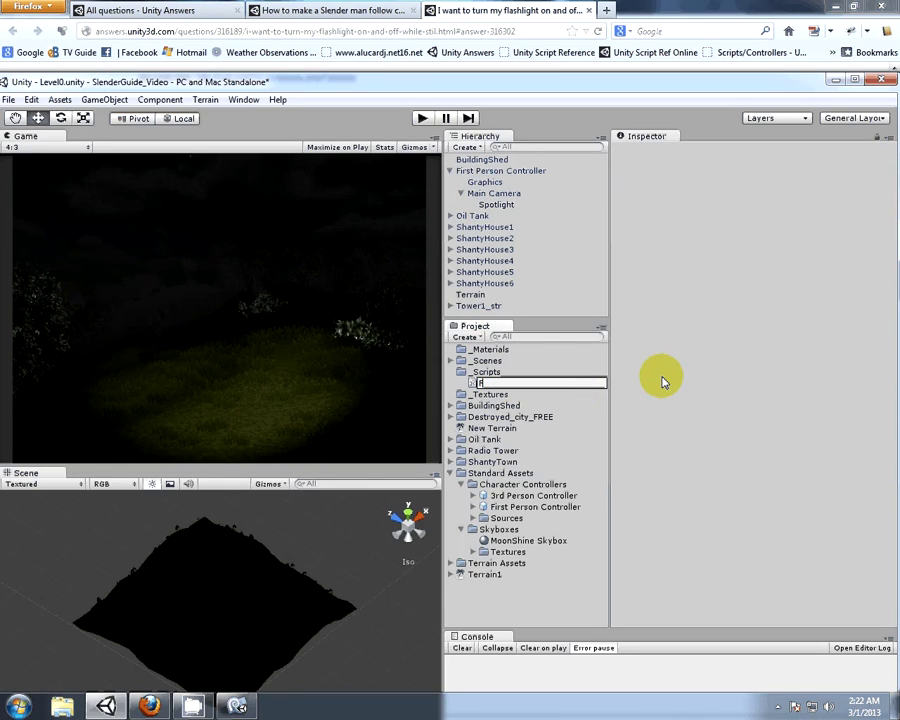
pyautogui.write('lickeringFlashlight')
pyautogui.press('Return')
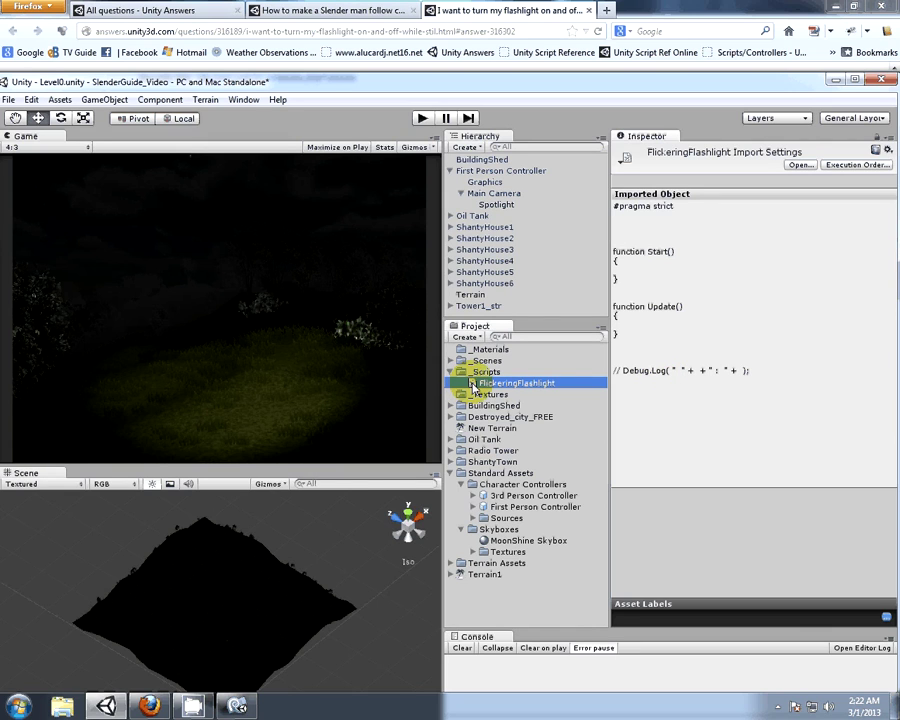
# - Switch to MonoDevelop, replace all default code in FlickeringFlashlight.js with the copied flicker script, and save it
pyautogui.click(237, 707)
pyautogui.hotkey('ctrl', 'a')
pyautogui.hotkey('ctrl', 'v')
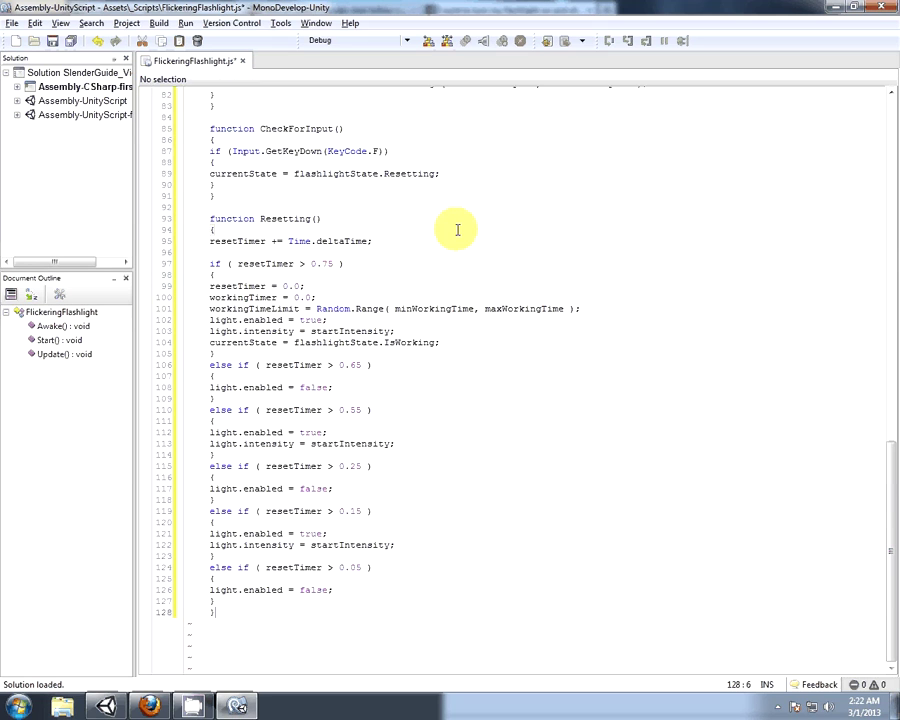
pyautogui.scroll(20, 297, 345)
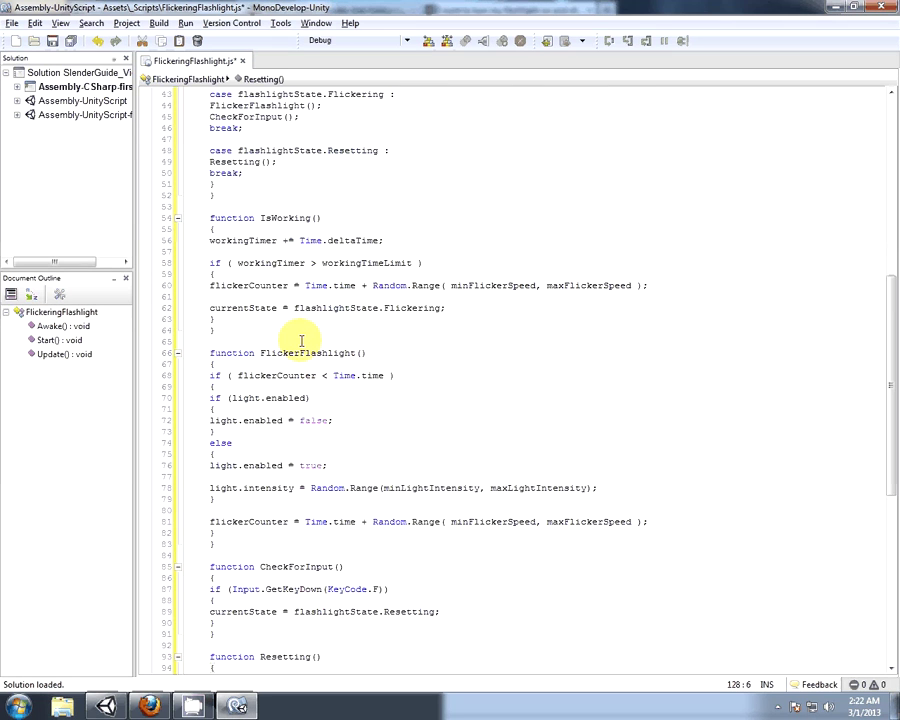
pyautogui.click(668, 268)
pyautogui.click(627, 249)
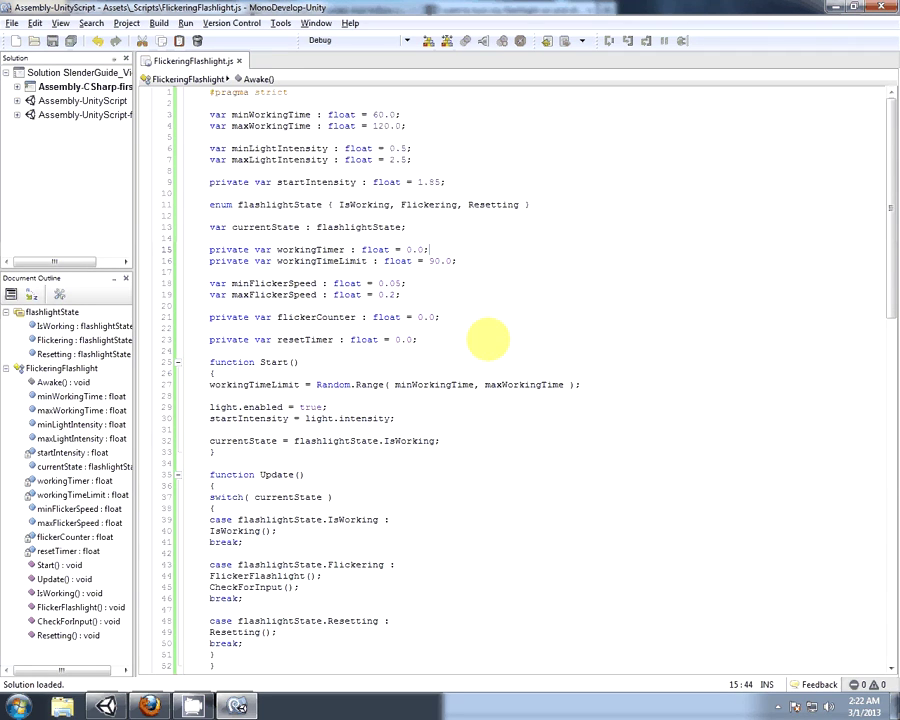
# - Indent the body of the Start function one level, then outdent the whole script by one level
pyautogui.moveTo(438, 441); pyautogui.dragTo(165, 390)
pyautogui.press('Tab')
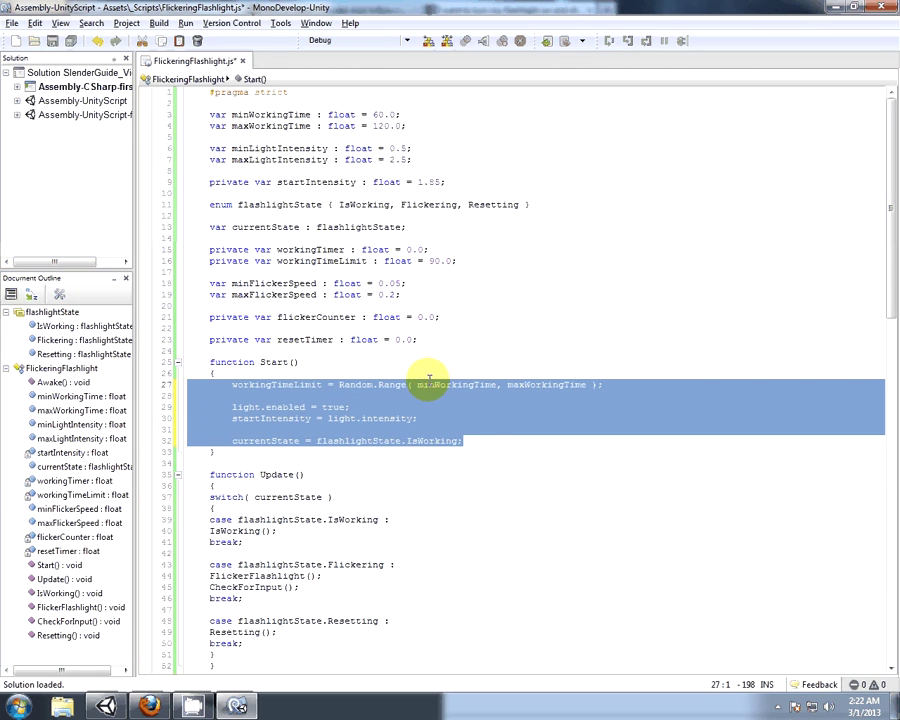
pyautogui.click(580, 290)
pyautogui.scroll(-4, 530, 311)
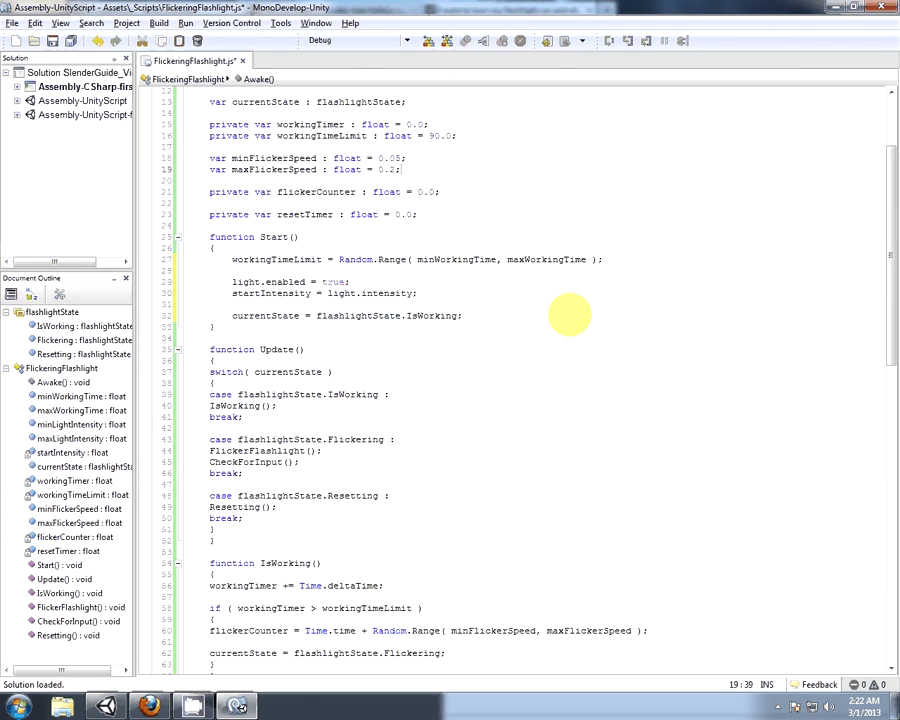
pyautogui.click(593, 356)
pyautogui.hotkey('ctrl', 'a')
pyautogui.hotkey('shift', 'Tab')
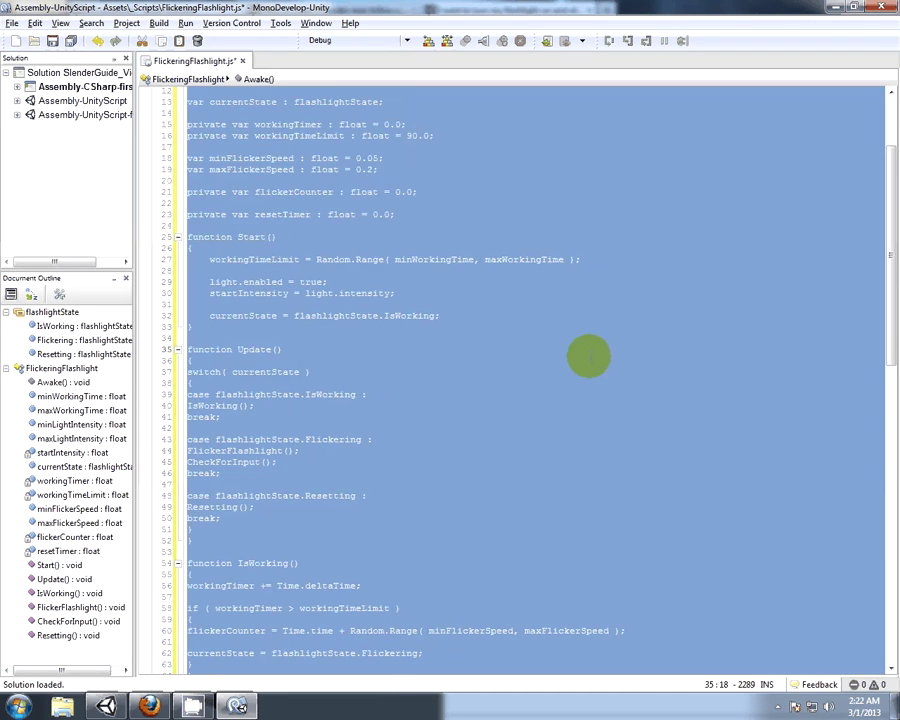
pyautogui.click(587, 356)
# - Indent the switch block inside the Update function by one level
pyautogui.click(195, 362)
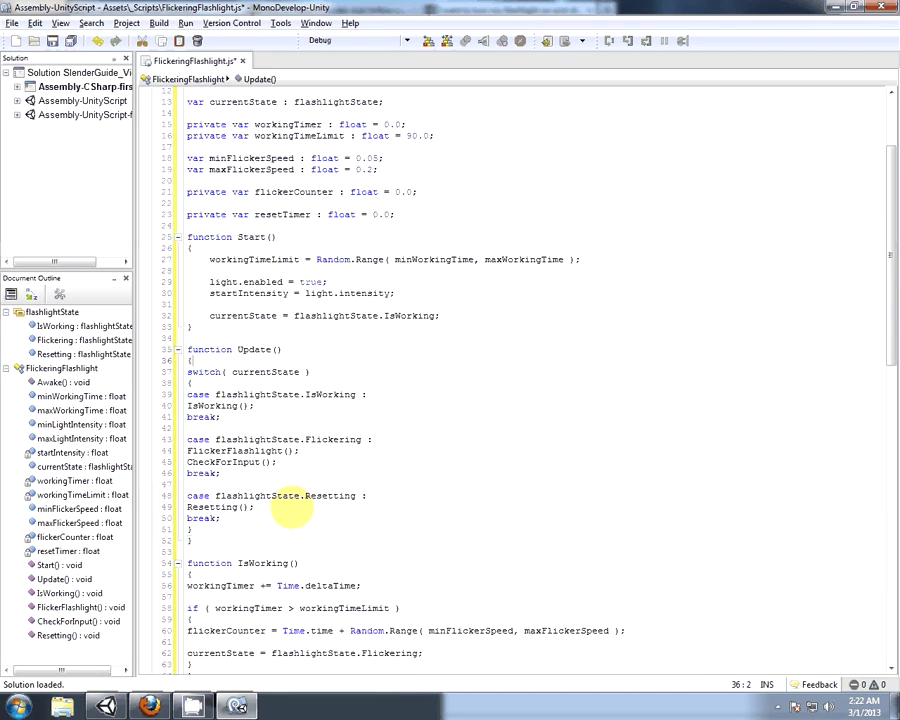
pyautogui.click(195, 540)
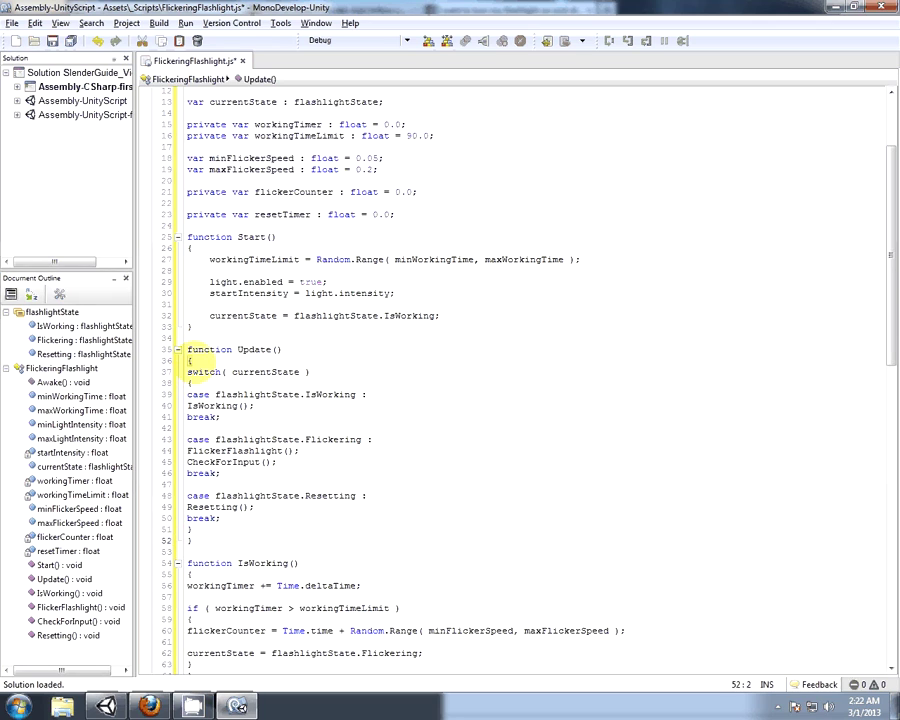
pyautogui.moveTo(198, 349); pyautogui.dragTo(255, 350)
pyautogui.click(195, 362)
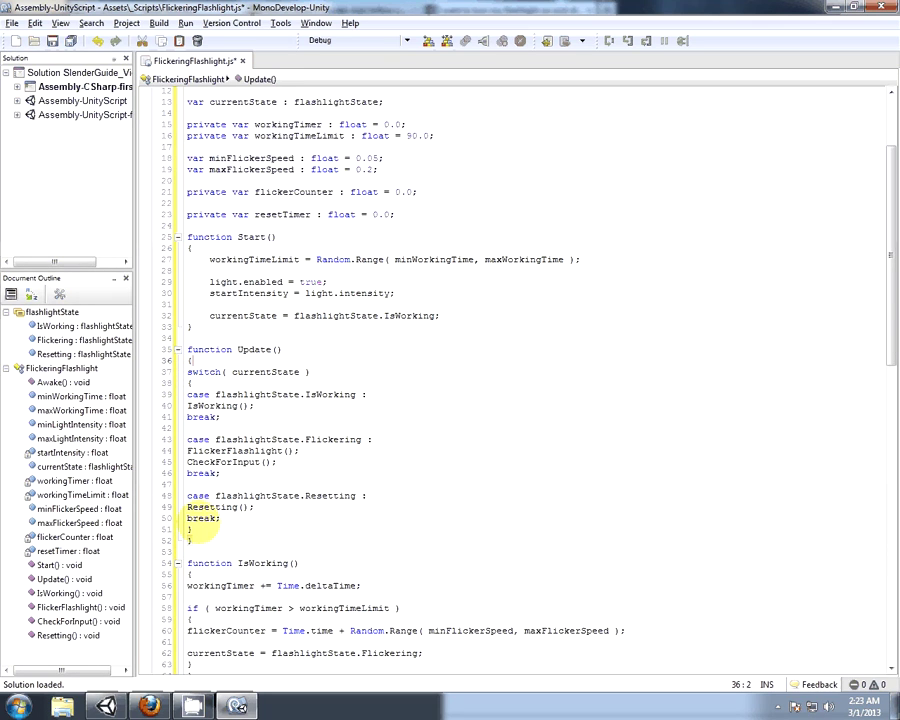
pyautogui.click(196, 540)
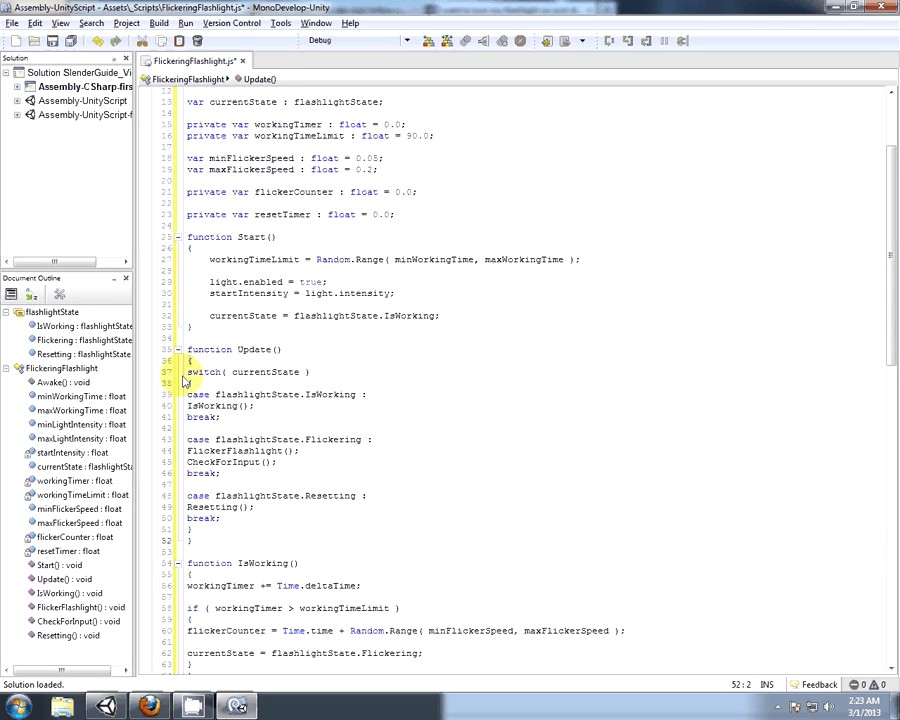
pyautogui.moveTo(192, 529); pyautogui.dragTo(181, 358)
pyautogui.press('Tab')
pyautogui.click(410, 415)
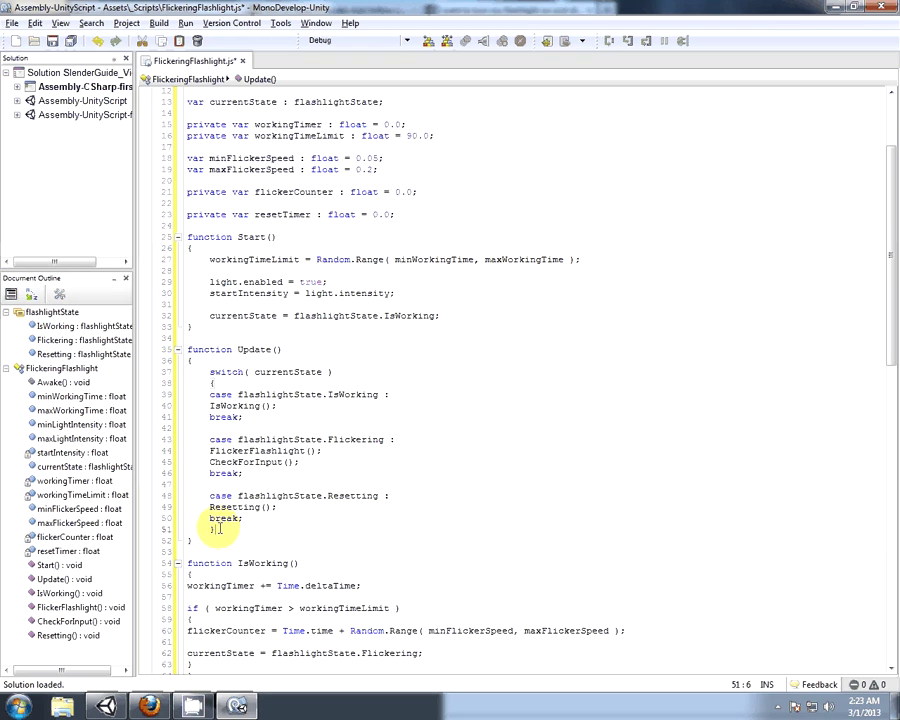
# - Indent the three cases within the switch block, and indent the function calls under each case one level further
pyautogui.click(216, 529)
pyautogui.moveTo(244, 518); pyautogui.dragTo(161, 396)
pyautogui.press('Tab')
pyautogui.click(425, 338)
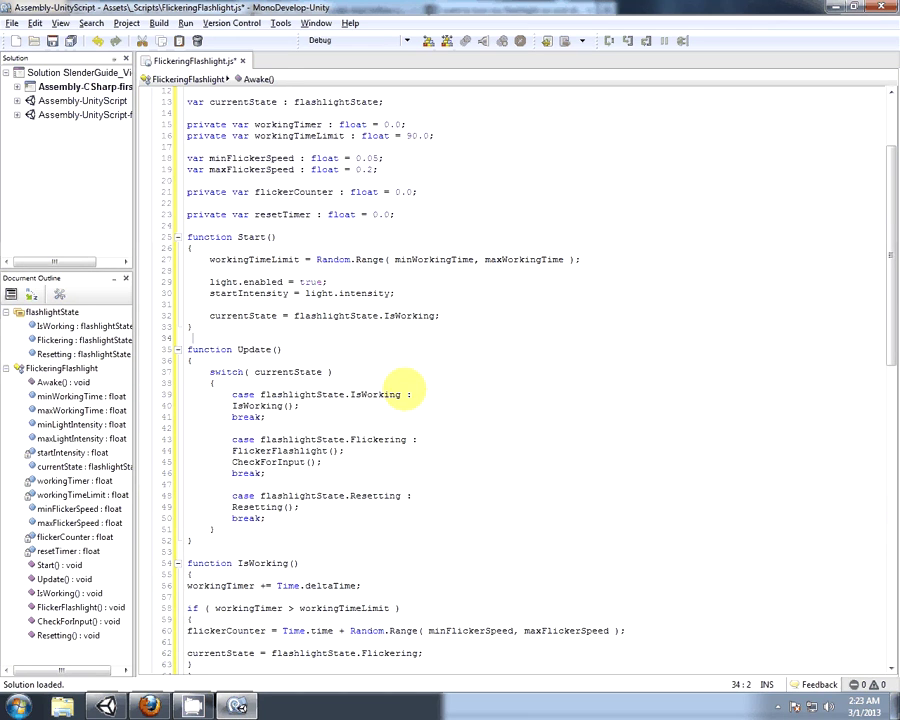
pyautogui.click(232, 405)
pyautogui.press('Tab')
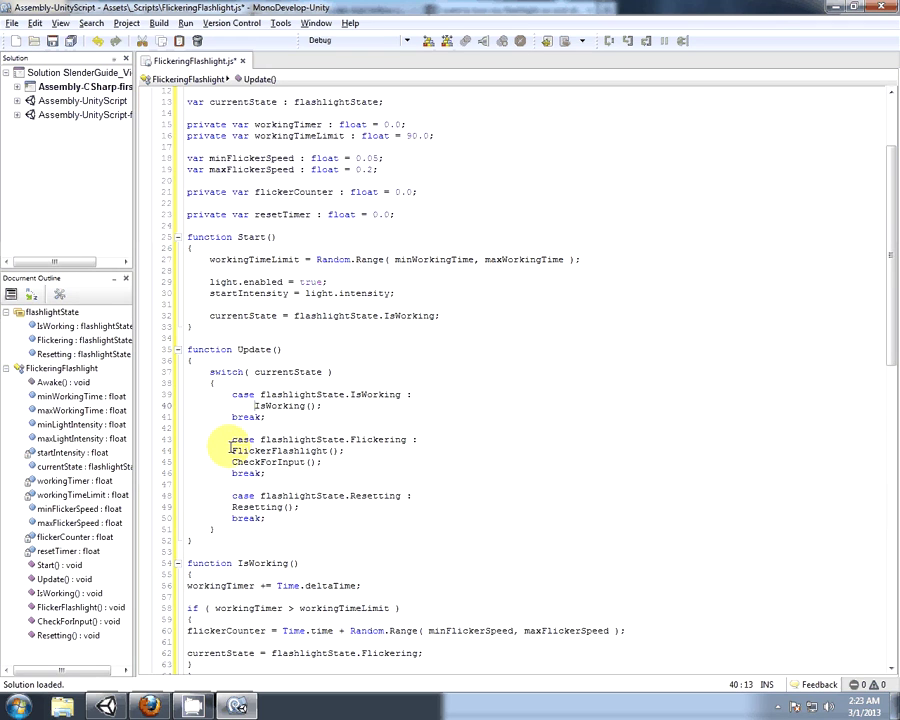
pyautogui.click(232, 450)
pyautogui.press('Tab')
pyautogui.click(231, 462)
pyautogui.press('Tab')
pyautogui.click(232, 507)
pyautogui.press('Tab')
# - Indent the body of the IsWorking function and the lines nested in its if block, then save the script
pyautogui.scroll(-4, 440, 440)
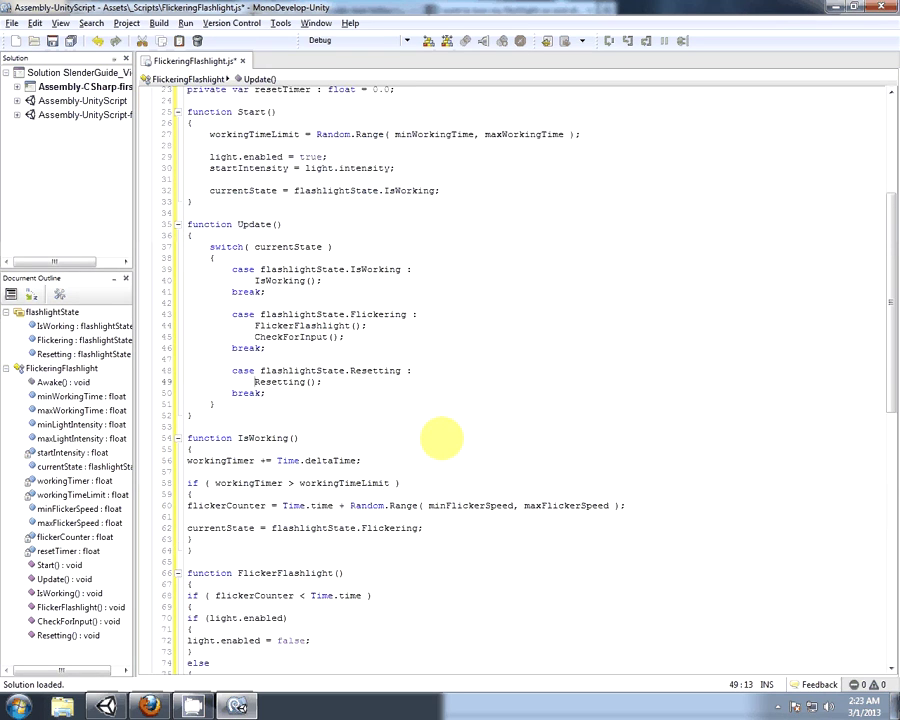
pyautogui.moveTo(205, 528); pyautogui.dragTo(188, 506)
pyautogui.press('Tab')
pyautogui.click(194, 528)
pyautogui.click(195, 539)
pyautogui.click(193, 550)
pyautogui.moveTo(197, 538); pyautogui.dragTo(186, 461)
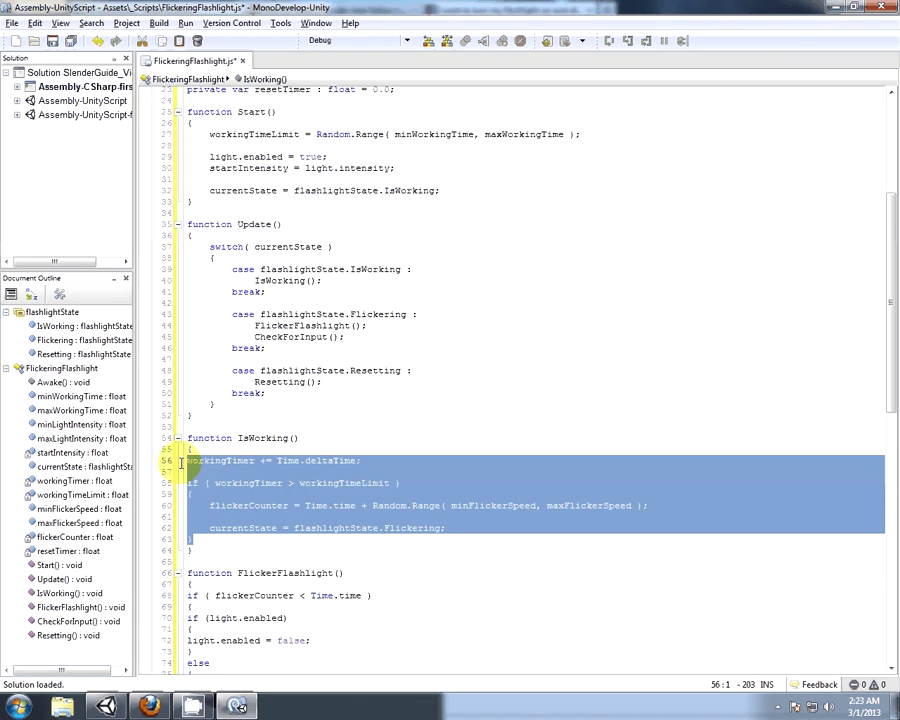
pyautogui.press('Tab')
pyautogui.click(505, 375)
pyautogui.scroll(-6, 480, 405)
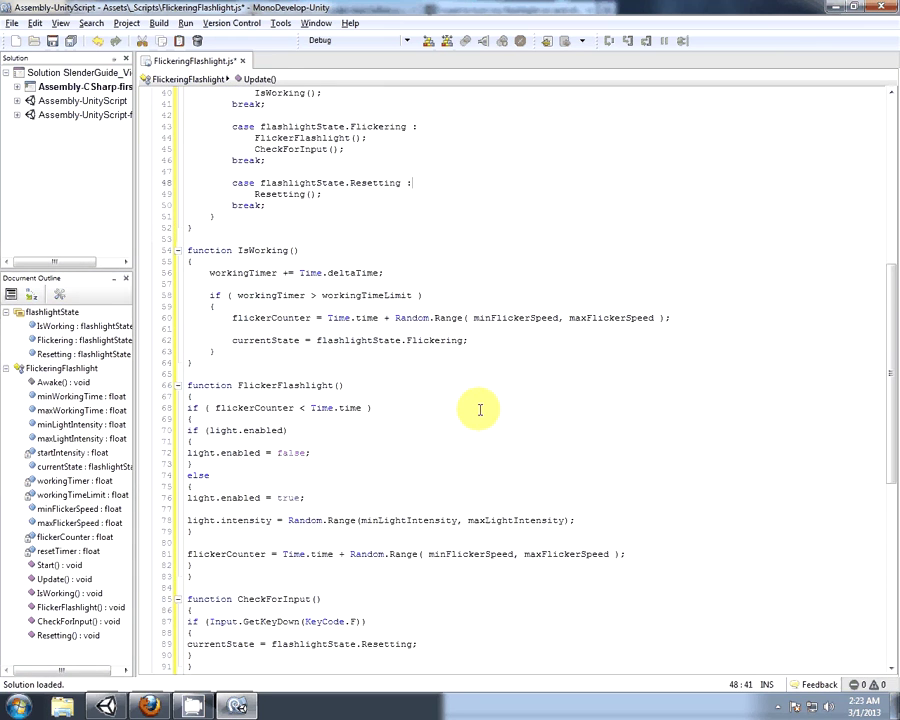
pyautogui.click(613, 273)
pyautogui.hotkey('ctrl', 's')
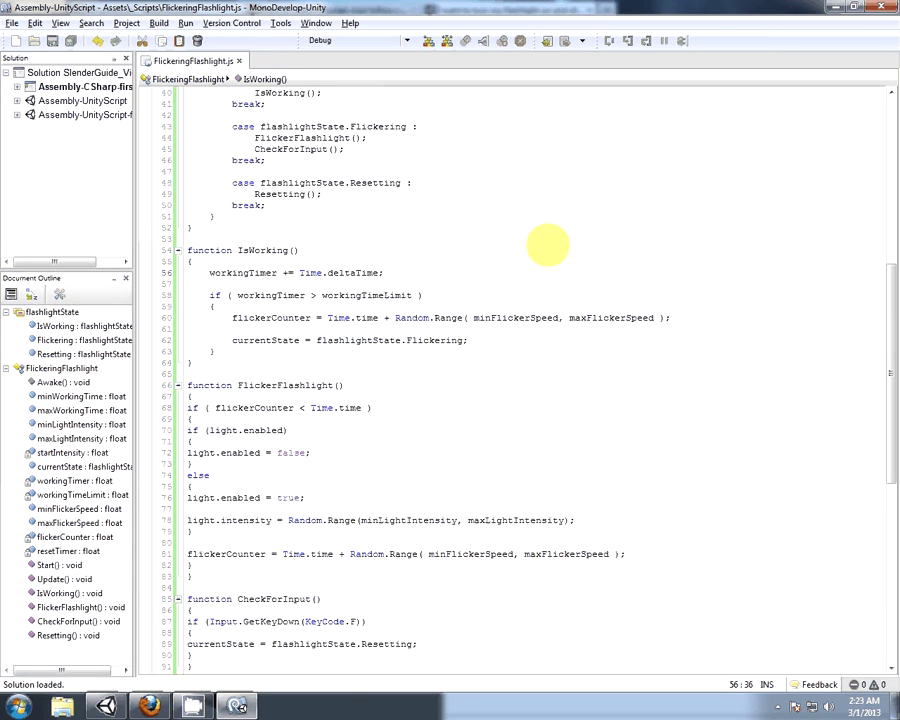
pyautogui.click(330, 205)
# - Check the imported script in Unity, then return to the Slender guide's flashlight section in Firefox
pyautogui.click(106, 705)
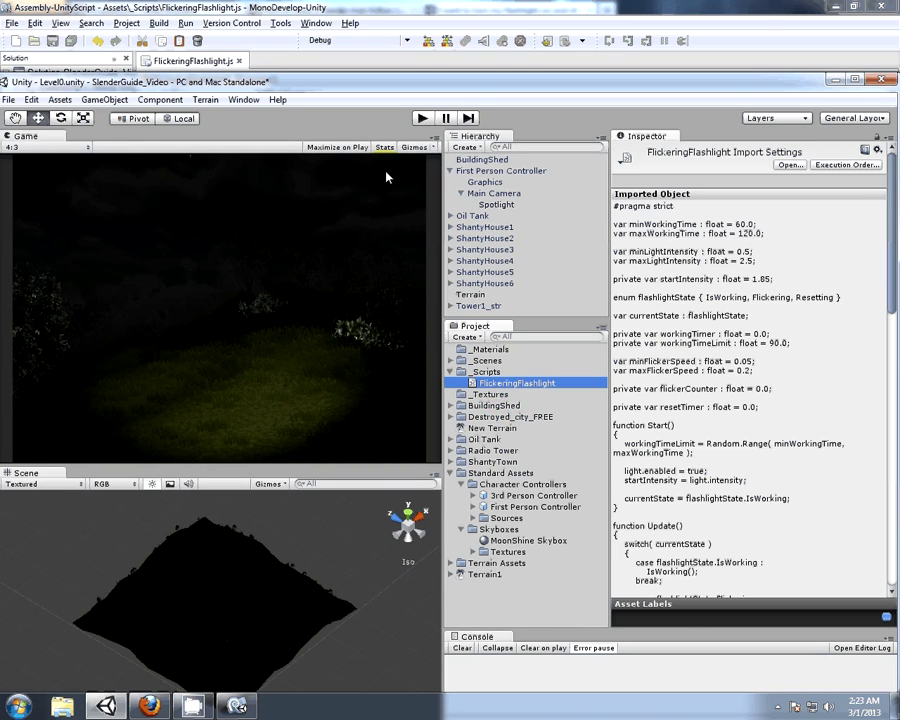
pyautogui.click(149, 706)
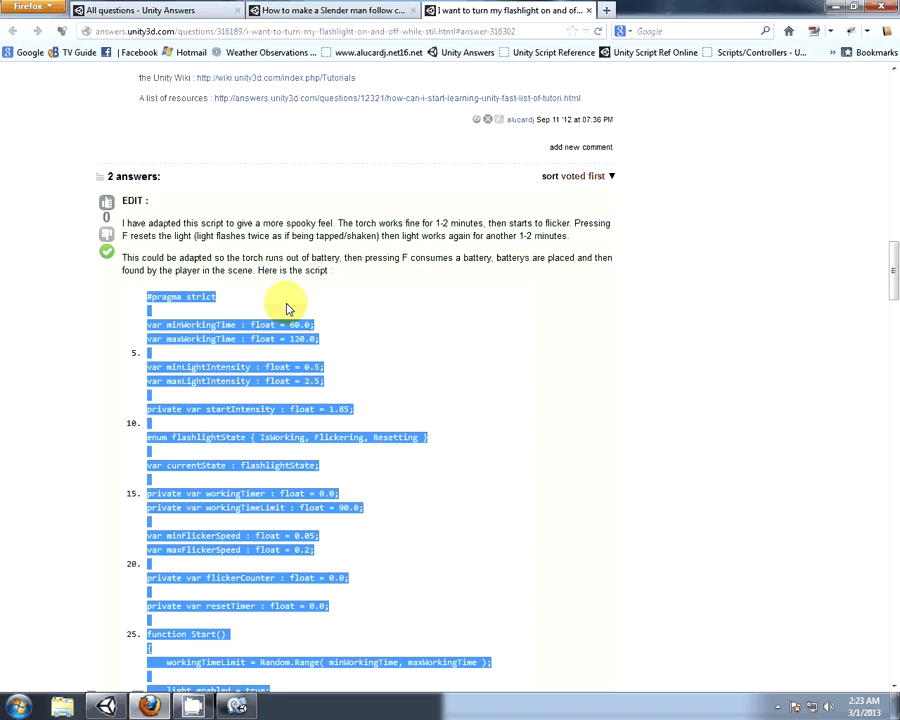
pyautogui.click(30, 257)
pyautogui.click(255, 14)
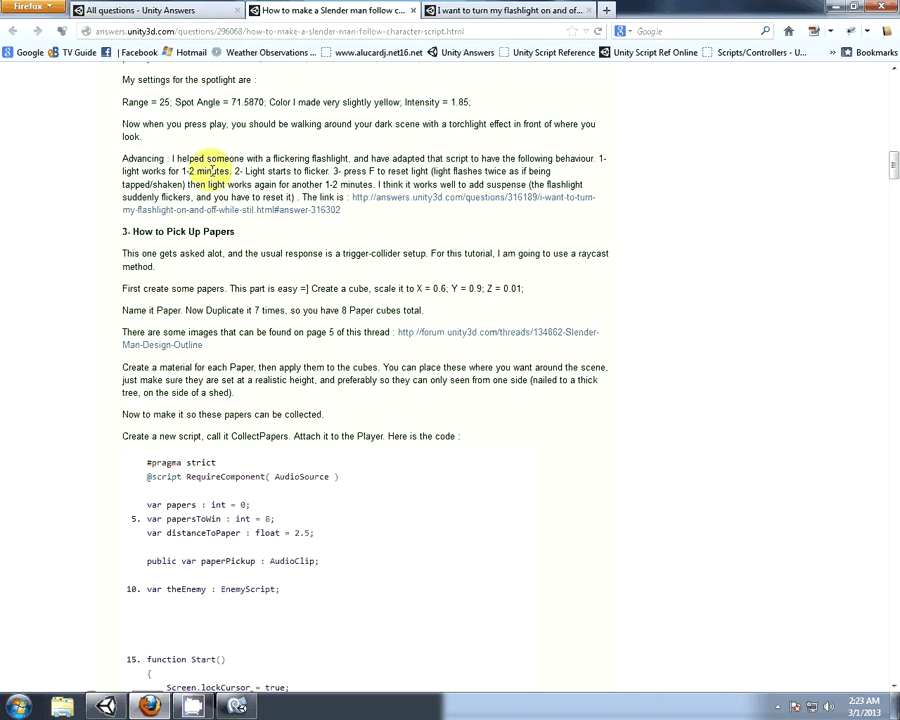
# - Review the variables and Start function of FlickeringFlashlight.js in MonoDevelop, then close the file
pyautogui.click(237, 706)
pyautogui.moveTo(882, 460); pyautogui.dragTo(884, 247)
pyautogui.click(593, 212)
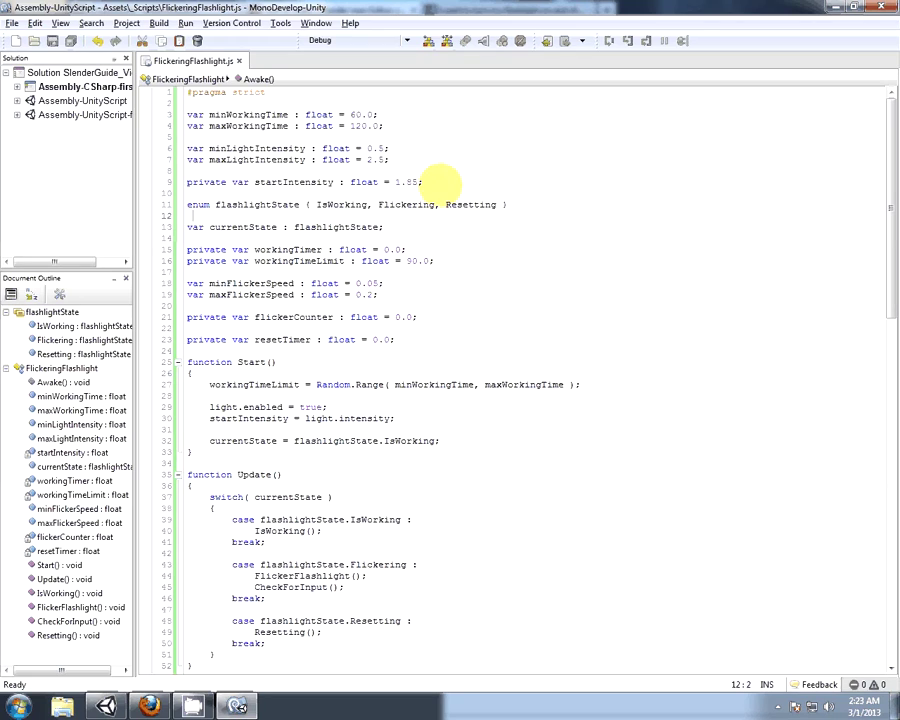
pyautogui.click(440, 170)
pyautogui.click(442, 158)
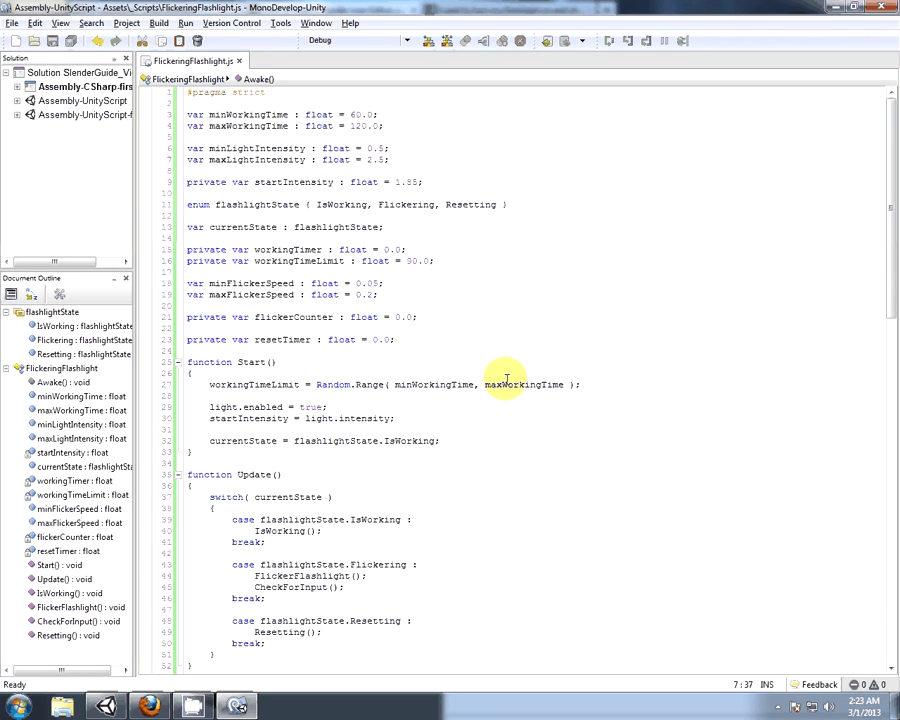
pyautogui.click(268, 449)
pyautogui.doubleClick(212, 407)
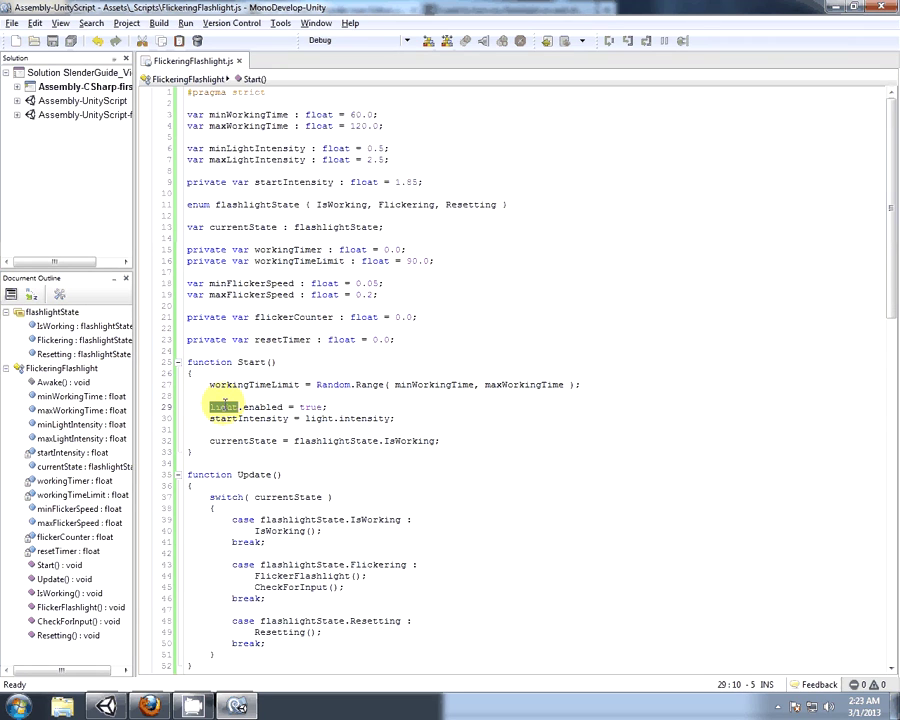
pyautogui.click(517, 268)
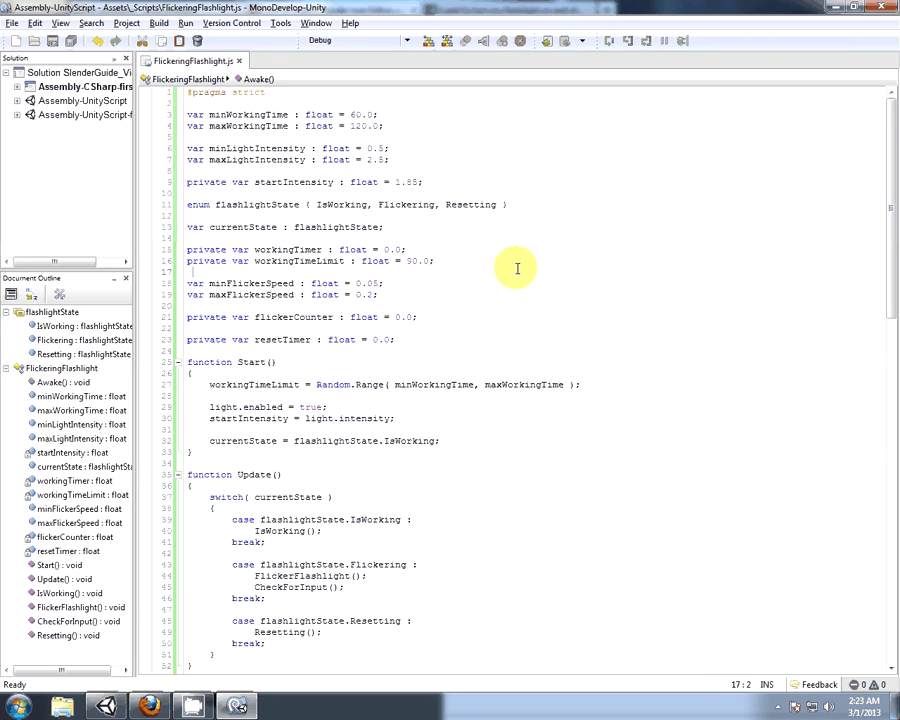
pyautogui.click(242, 62)
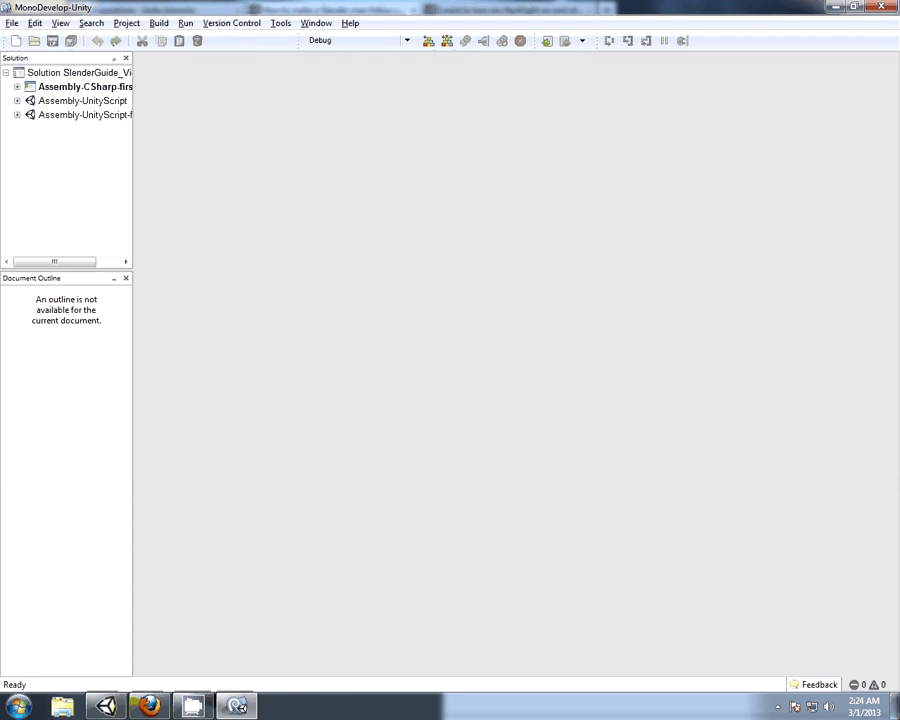
# - Switch to Unity and attach the FlickeringFlashlight script to the Spotlight under the Main Camera
pyautogui.click(106, 706)
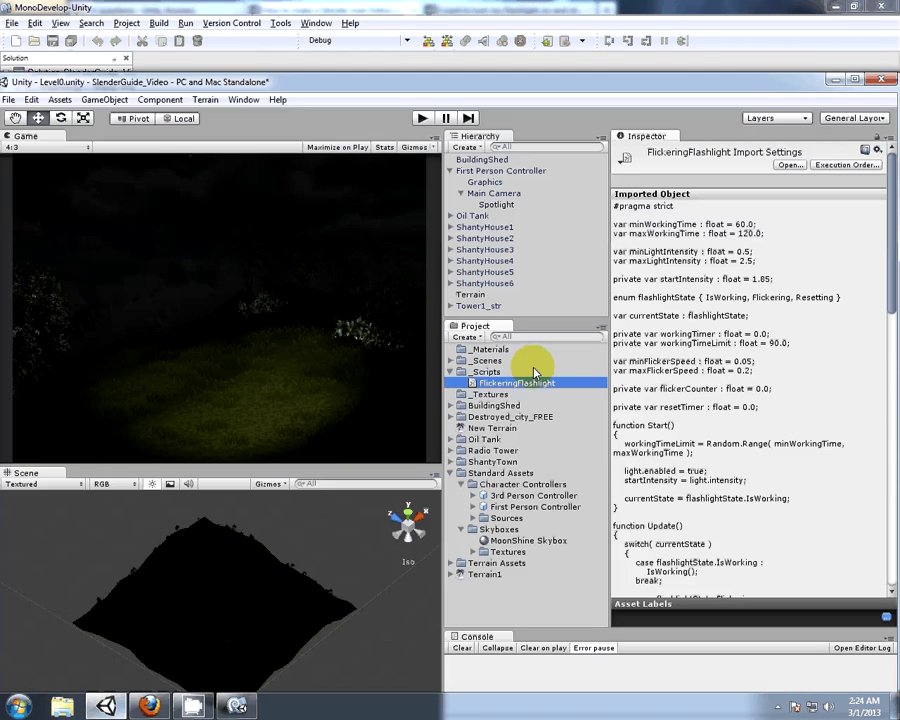
pyautogui.click(497, 205)
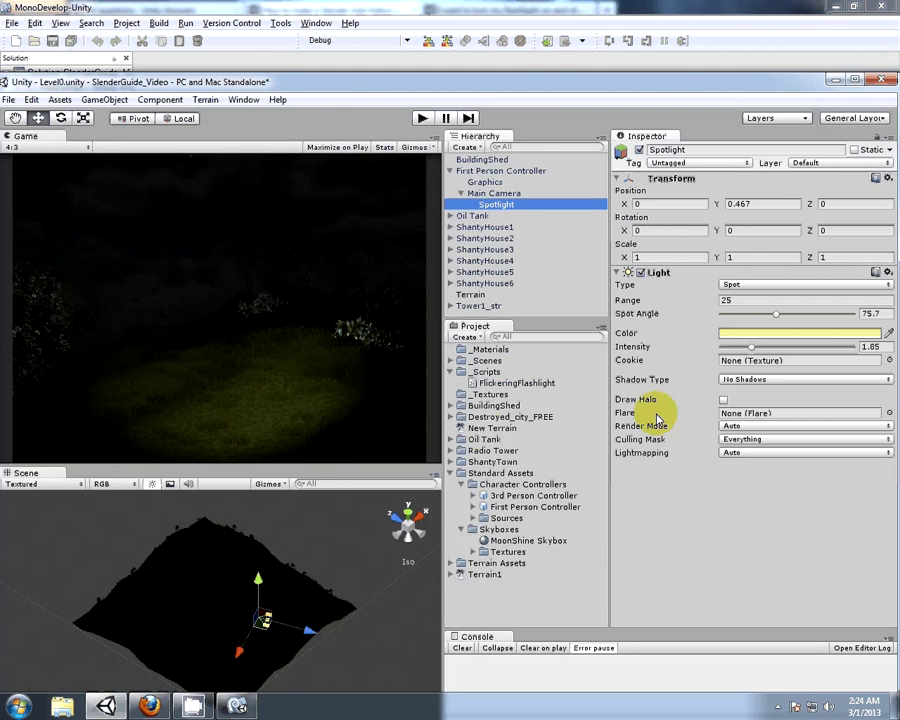
pyautogui.moveTo(503, 391); pyautogui.dragTo(681, 518)
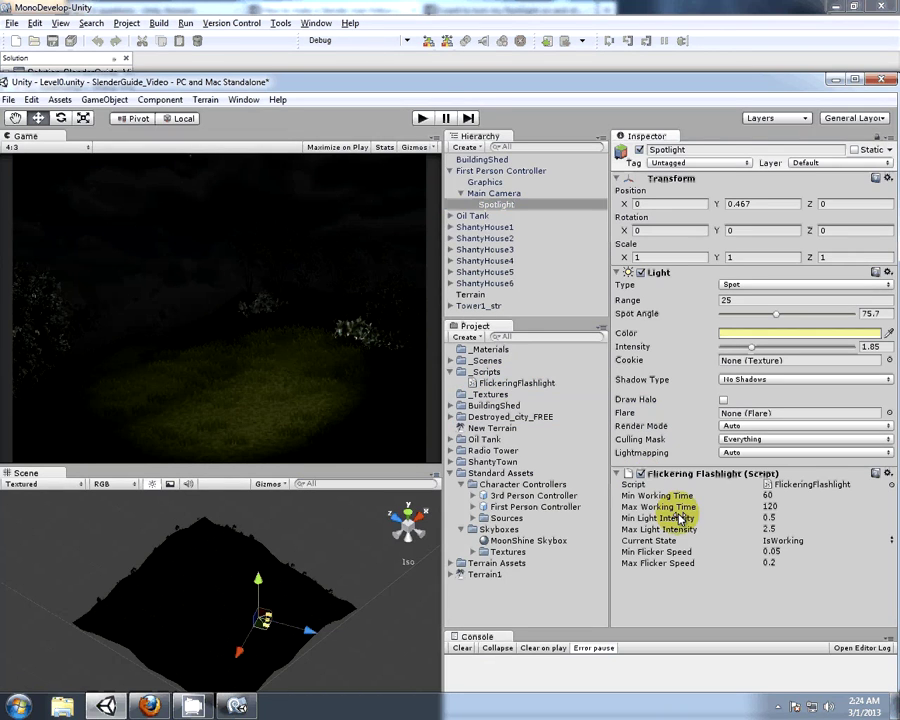
# - Try a Max Working Time of 20 and a Min Working Time of 10 on the flashlight script during play mode, and stop the game
pyautogui.click(424, 119)
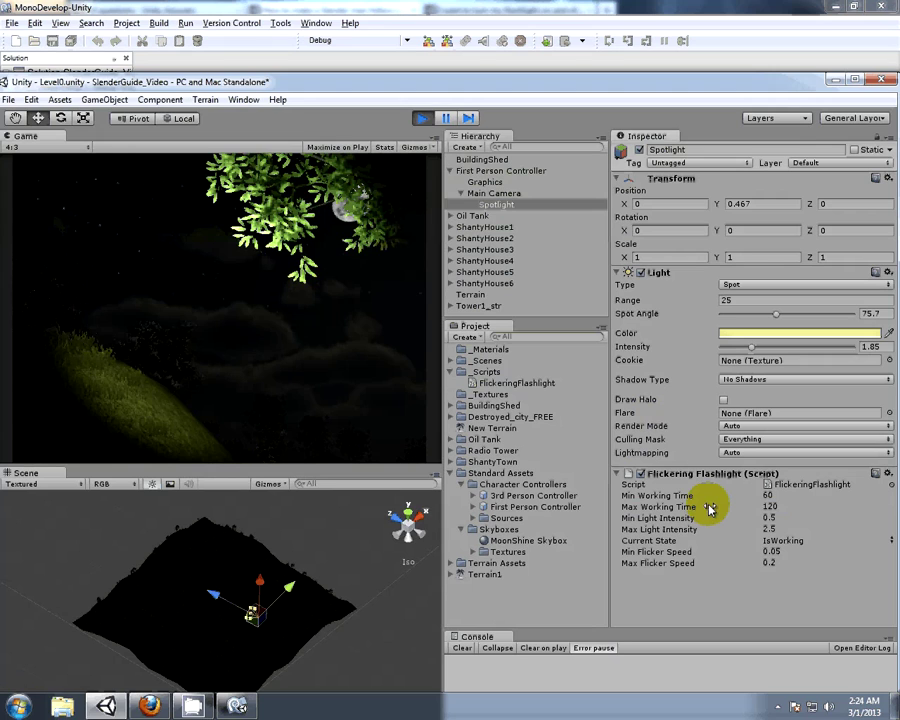
pyautogui.moveTo(706, 509); pyautogui.dragTo(660, 509)
pyautogui.click(759, 508)
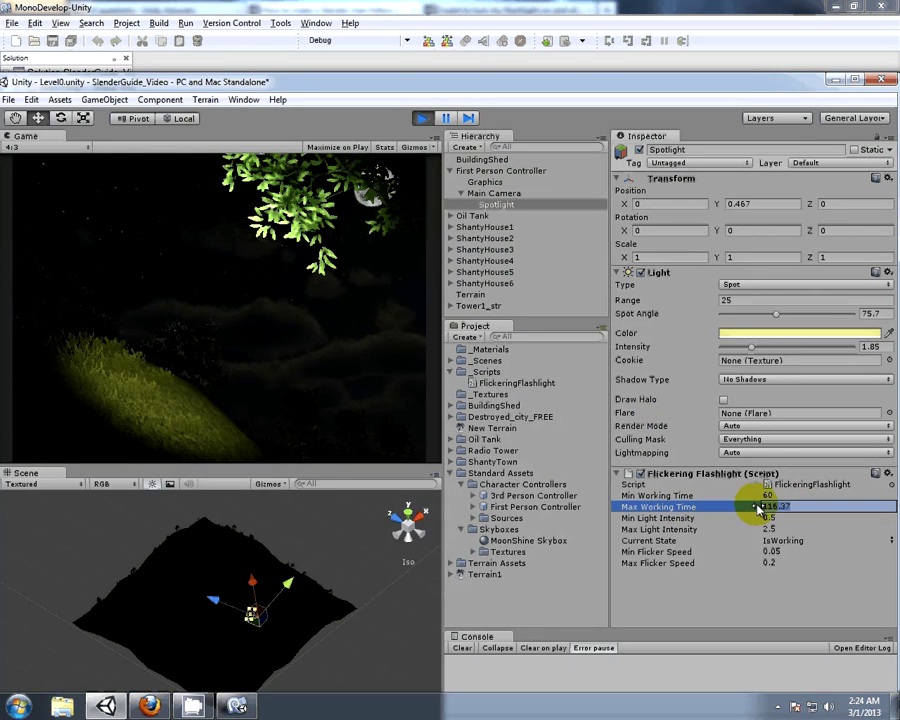
pyautogui.write('20')
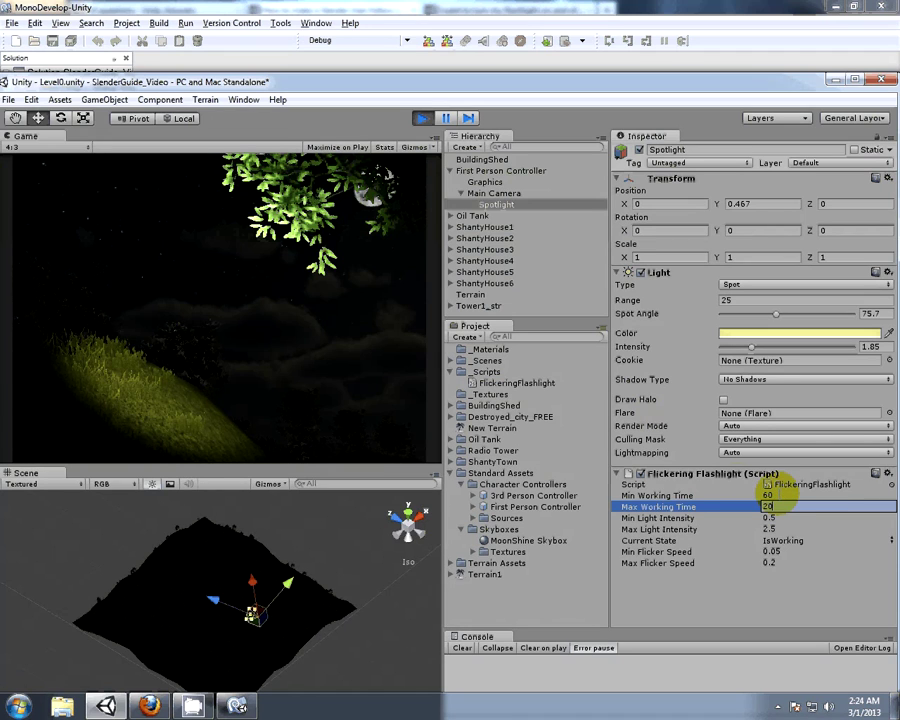
pyautogui.click(741, 493)
pyautogui.write('10')
pyautogui.press('Return')
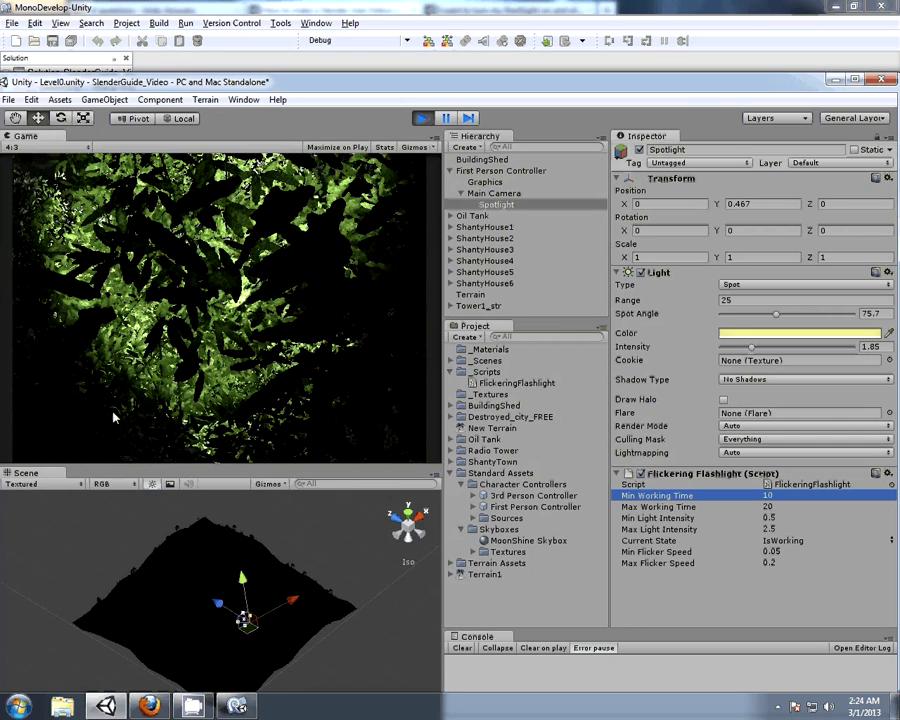
pyautogui.press('w')
pyautogui.press('w')
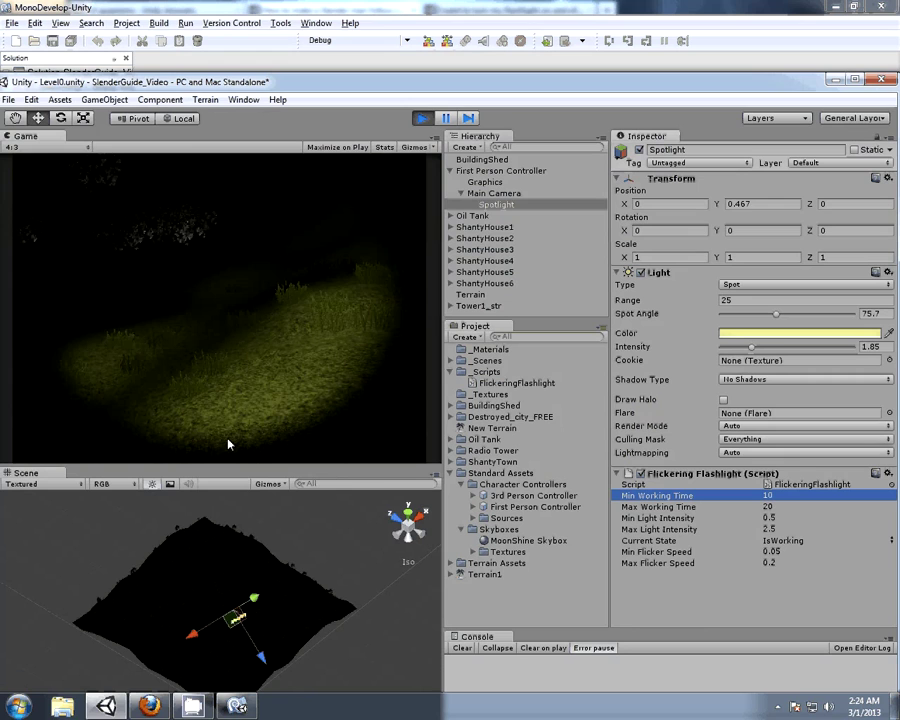
pyautogui.click(422, 118)
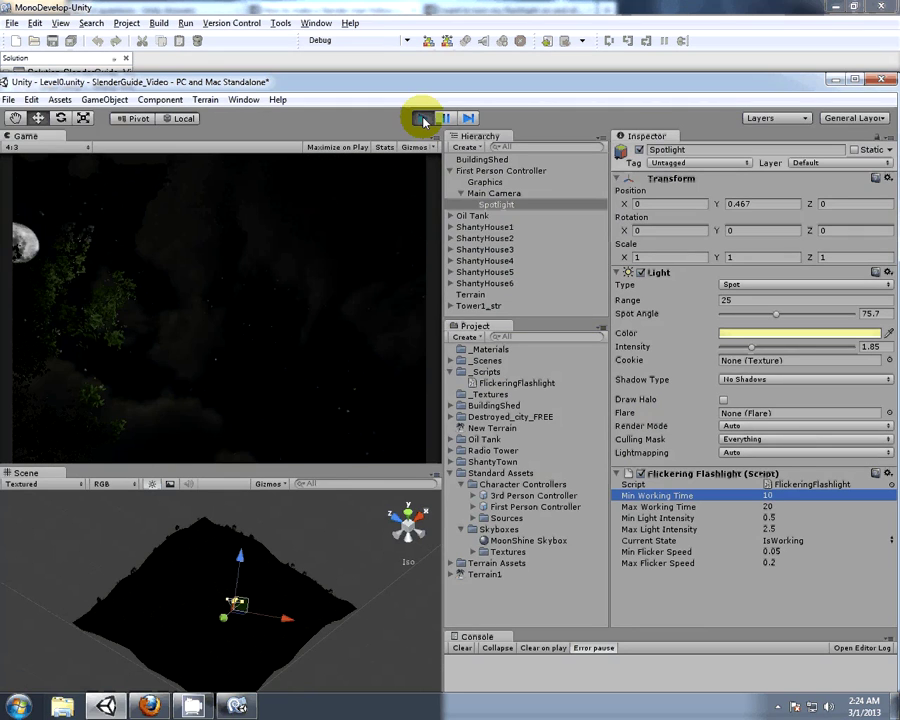
# - Set the Flickering Flashlight script's Min Working Time to 10 and Max Working Time to 20 outside play mode
pyautogui.click(775, 494)
pyautogui.write('10')
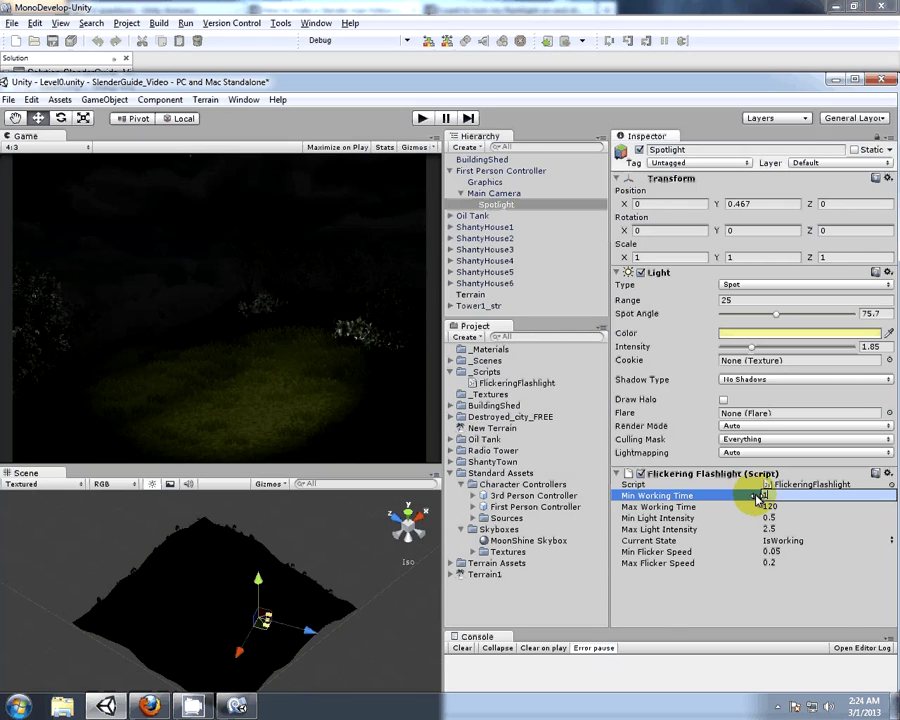
pyautogui.click(778, 507)
pyautogui.write('20')
pyautogui.press('Return')
# - Playtest the scene by walking around the terrain to check the flashlight's flickering and resetting, and stop the game
pyautogui.click(422, 118)
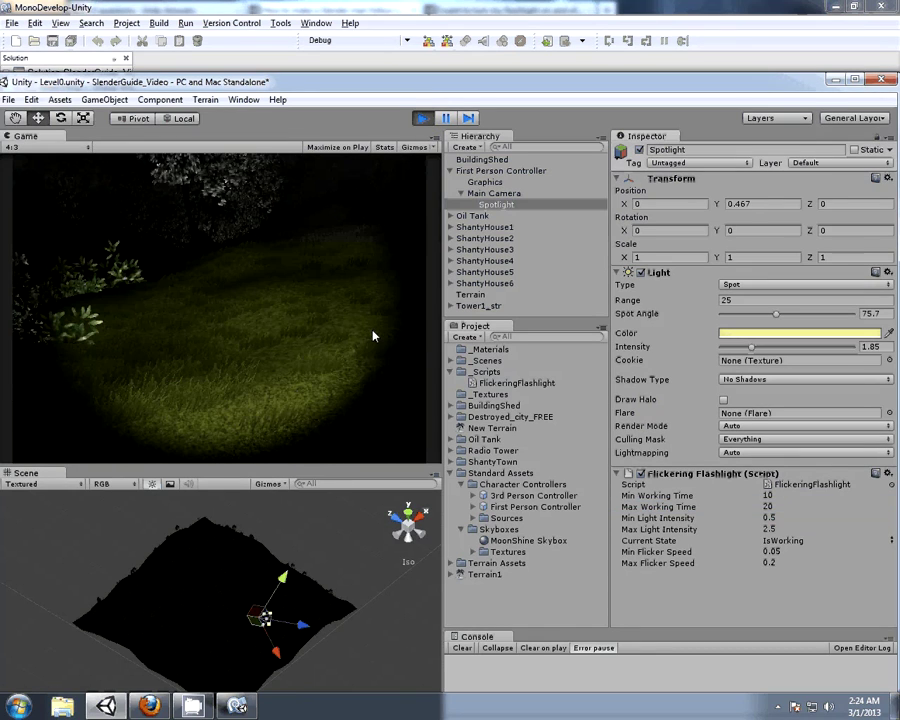
pyautogui.press('w')
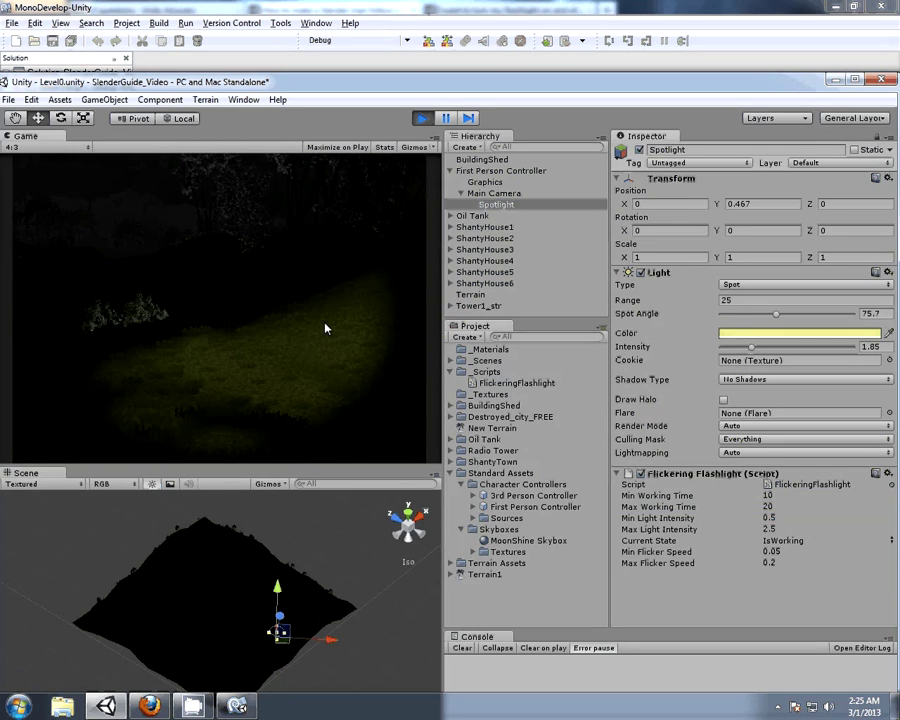
pyautogui.press('w')
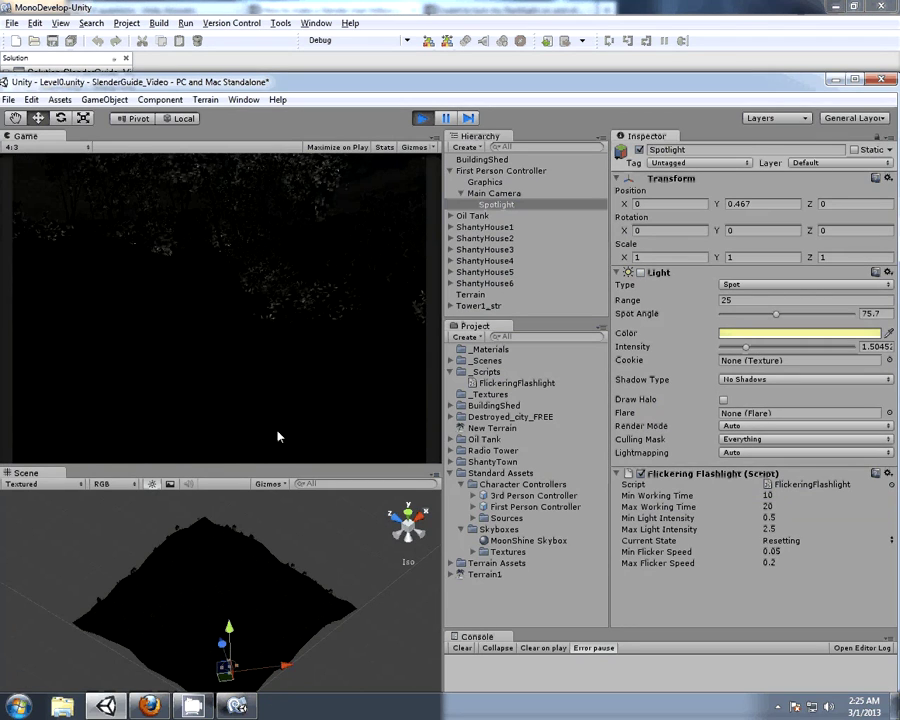
pyautogui.moveTo(231, 432)
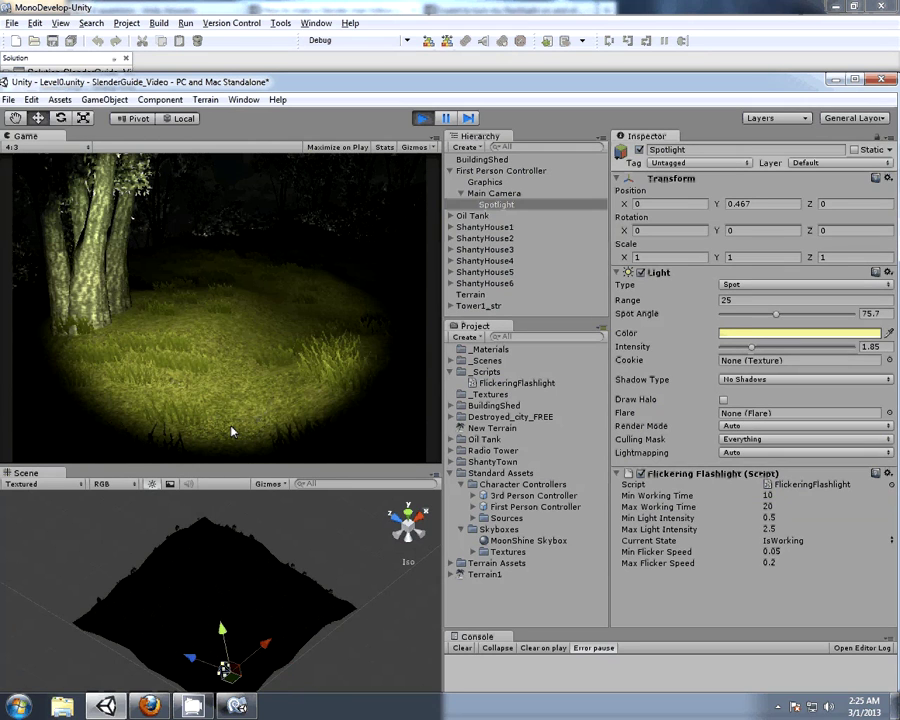
pyautogui.press('w')
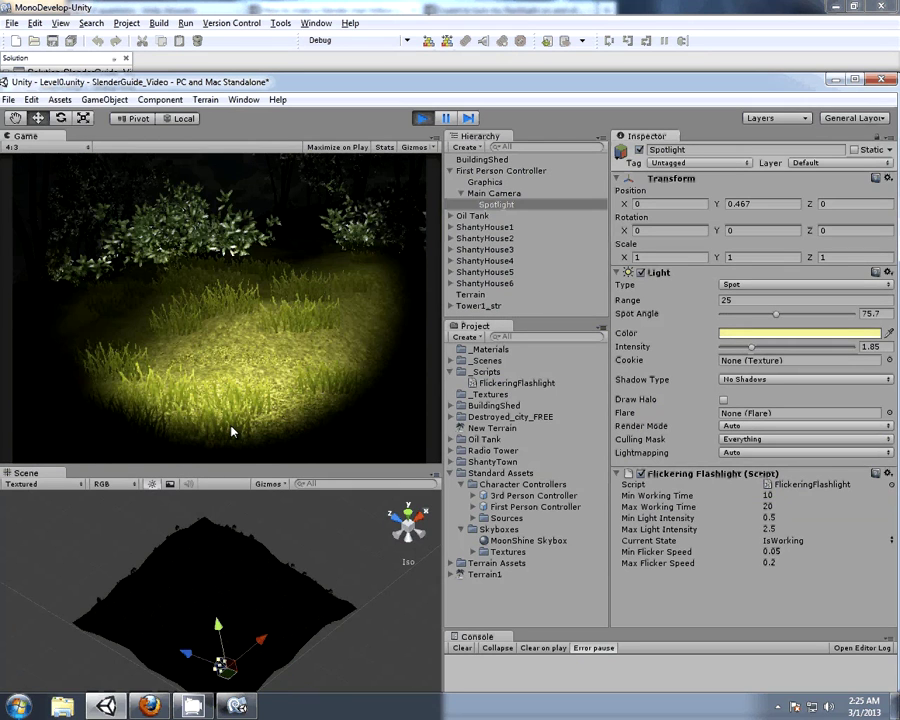
pyautogui.moveTo(301, 405)
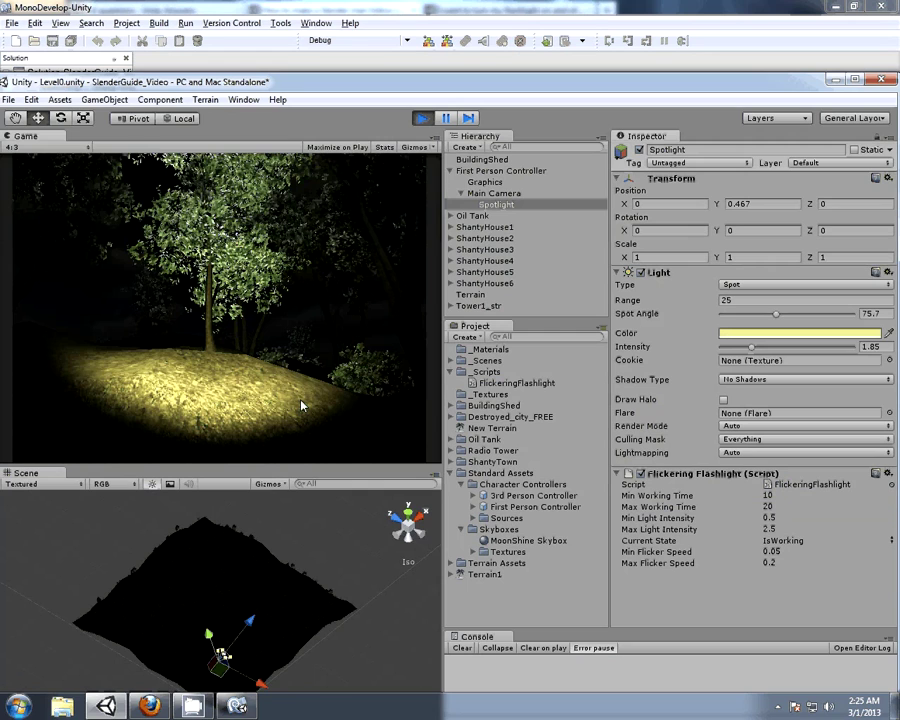
pyautogui.moveTo(163, 432)
pyautogui.press('w')
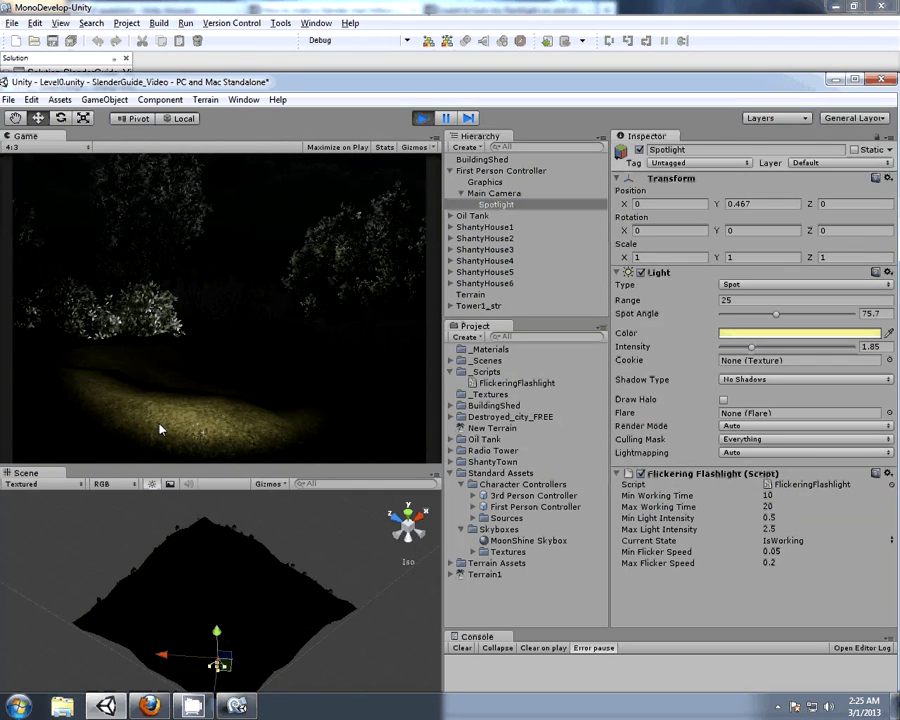
pyautogui.press('w')
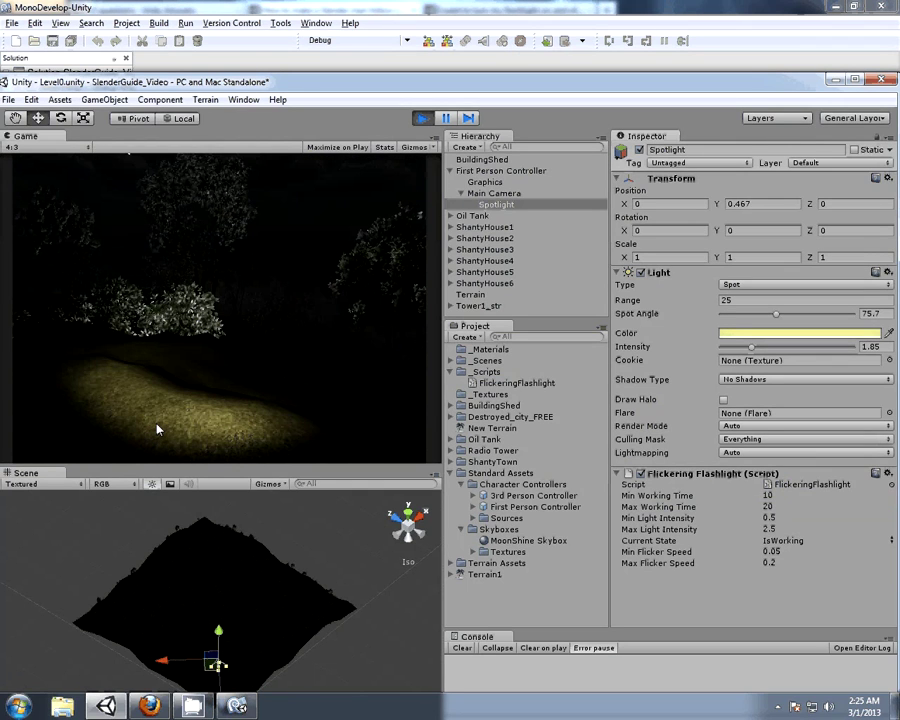
pyautogui.moveTo(197, 409)
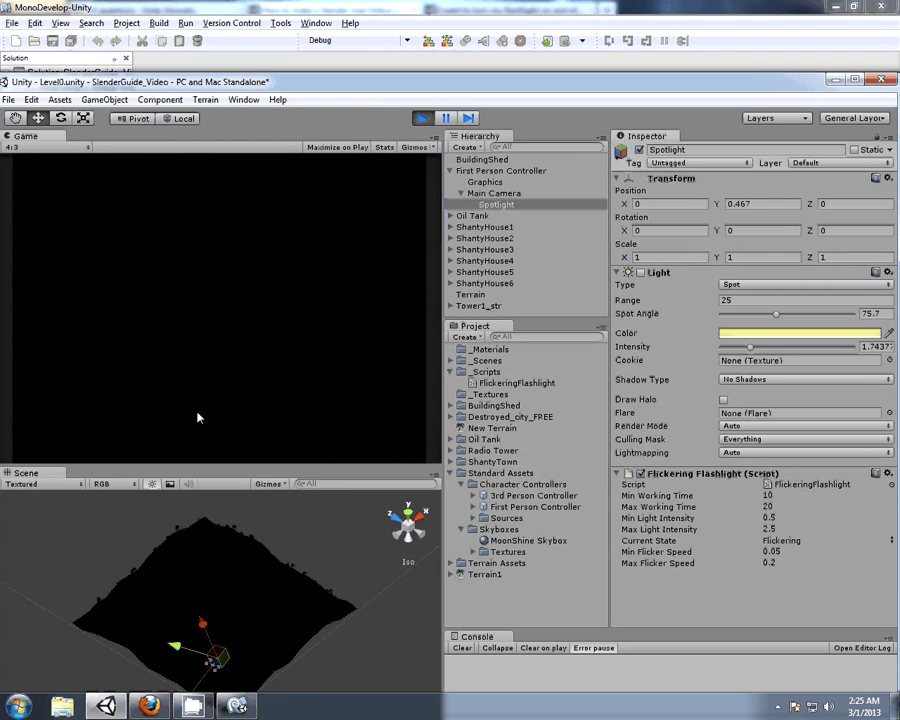
pyautogui.moveTo(149, 392)
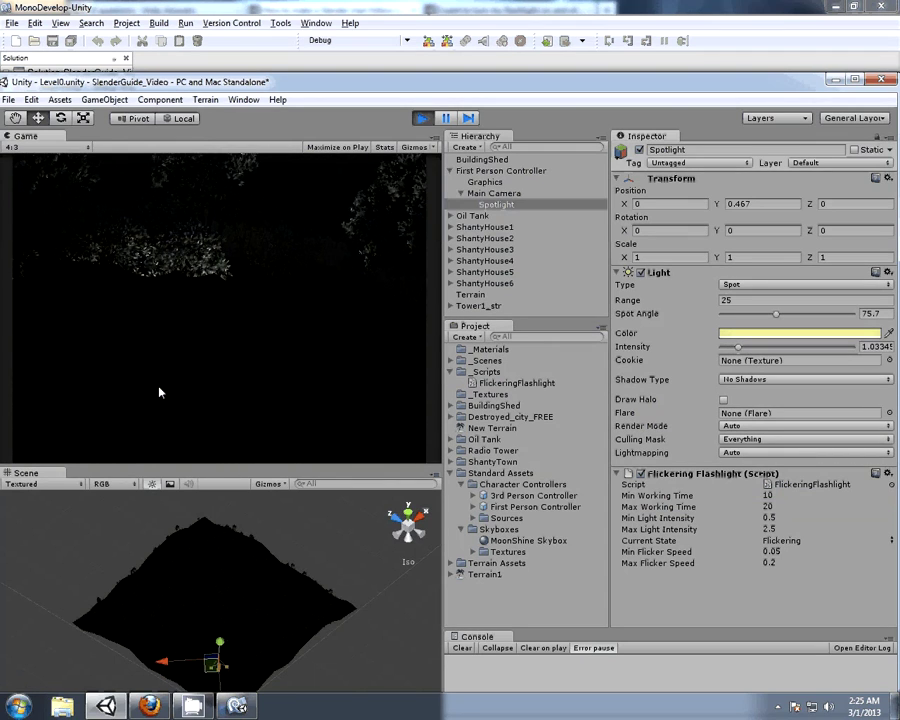
pyautogui.press('w')
pyautogui.click(420, 119)
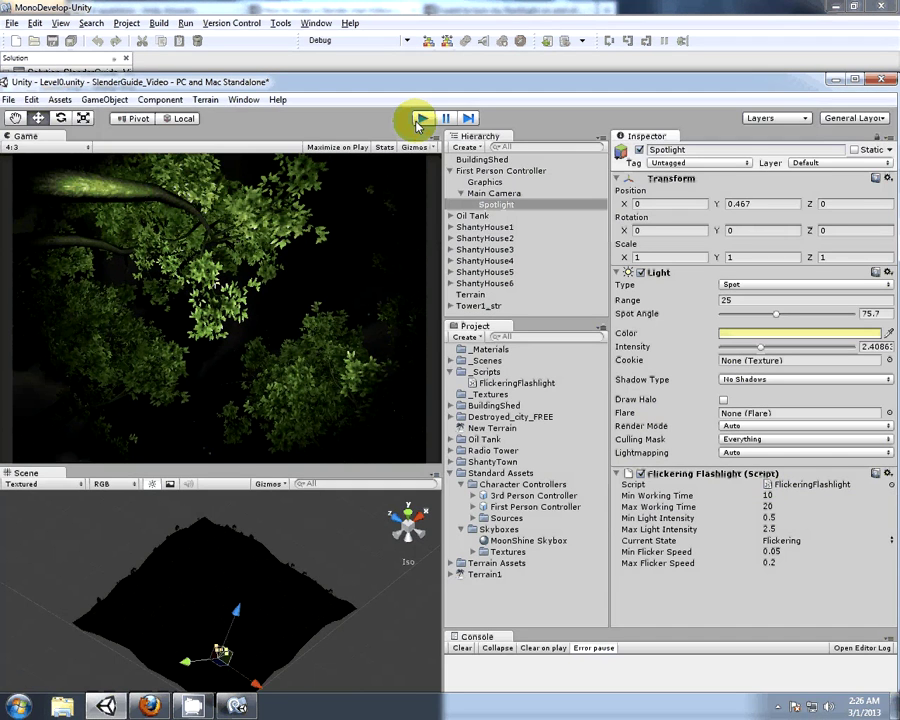
# - Return to the Slender guide in Firefox and review the flickering flashlight notes and the How to Pick Up Papers section
pyautogui.click(149, 706)
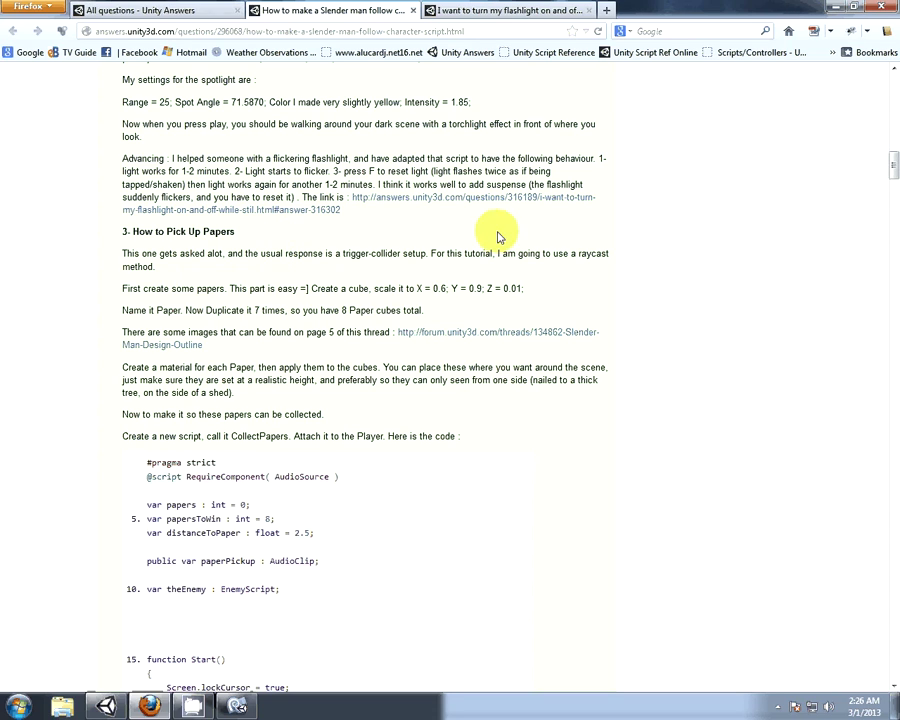
pyautogui.moveTo(240, 234); pyautogui.dragTo(145, 231)
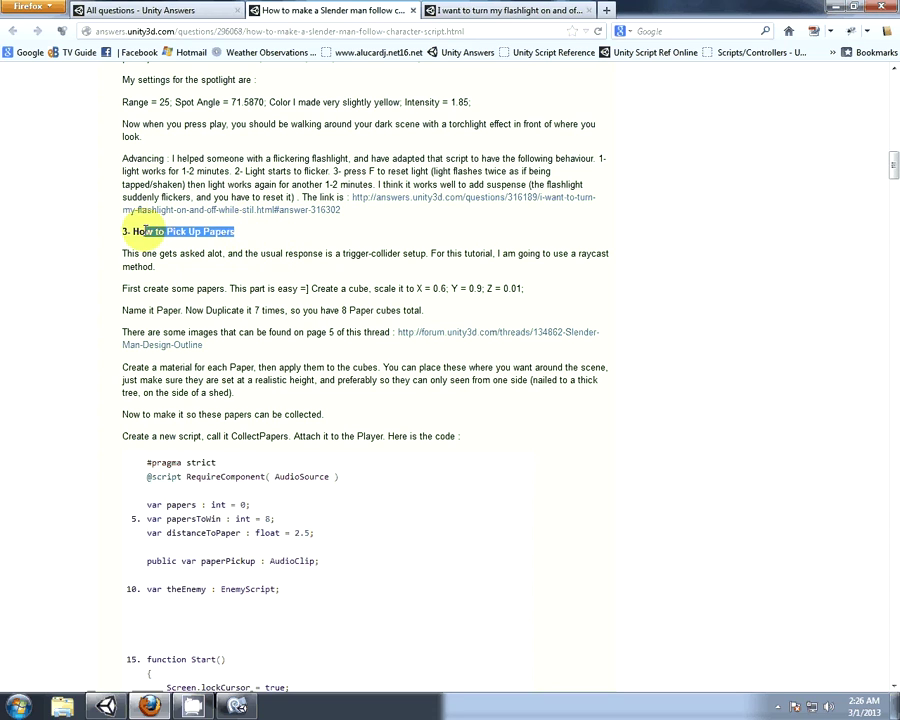
pyautogui.click(237, 232)
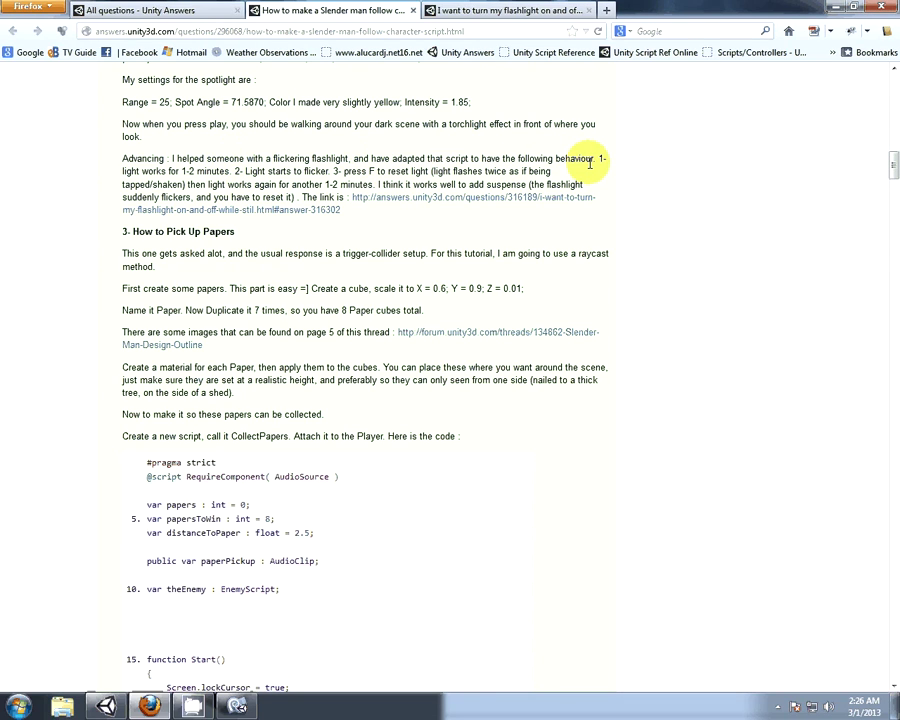
pyautogui.moveTo(414, 158); pyautogui.dragTo(446, 158)
pyautogui.click(468, 159)
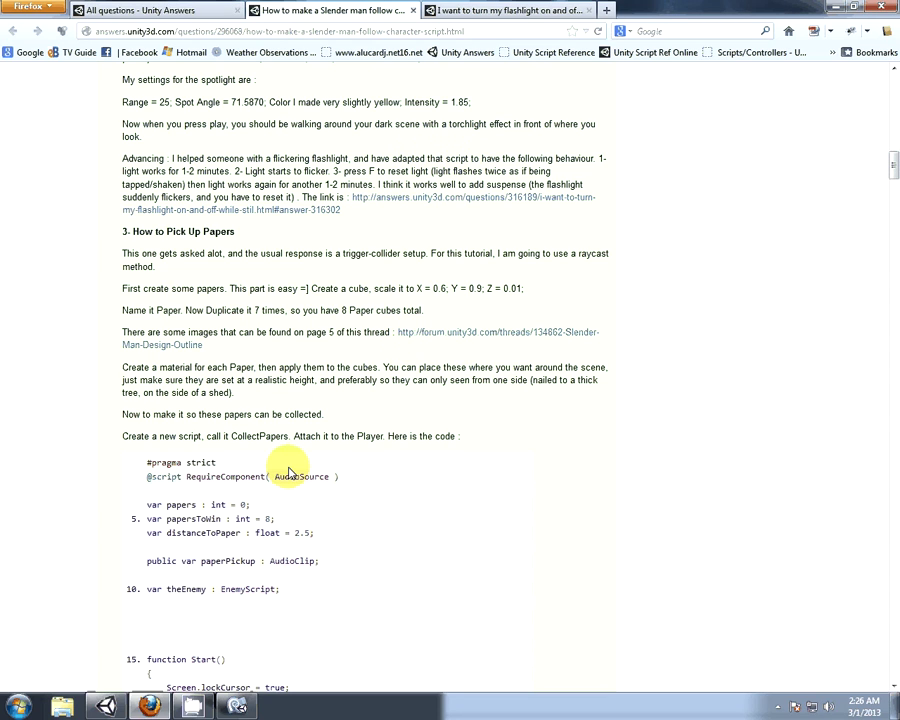